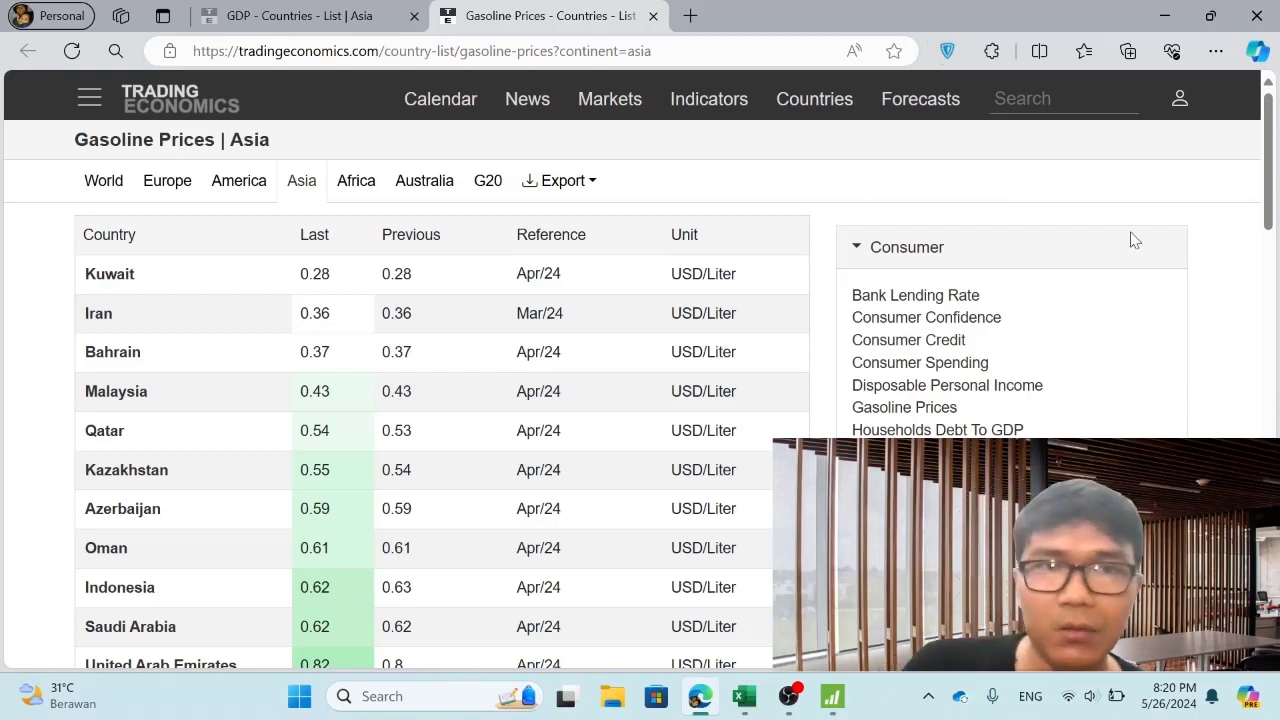
Step: Look through the Asian gasoline prices table on Trading Economics from Kuwait to Hong Kong
drag(1273, 163, 1263, 333)
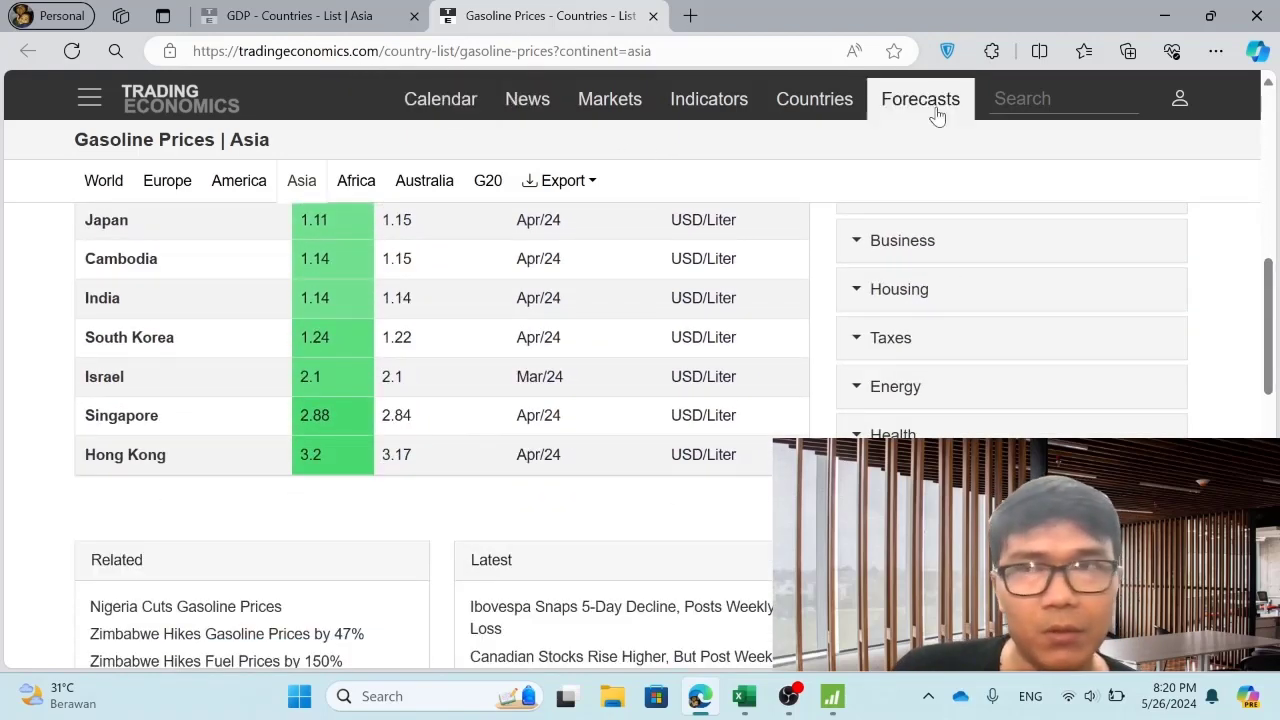
drag(1270, 327, 1273, 190)
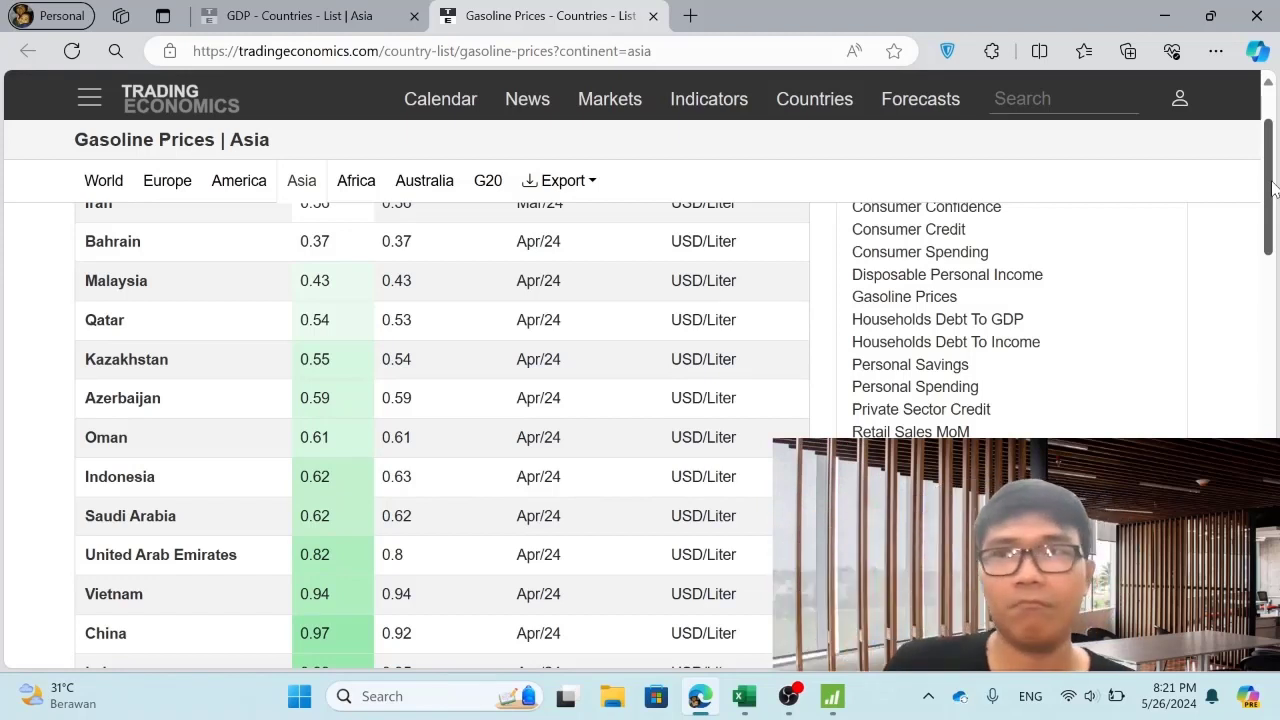
scroll(1273, 190, up, 1)
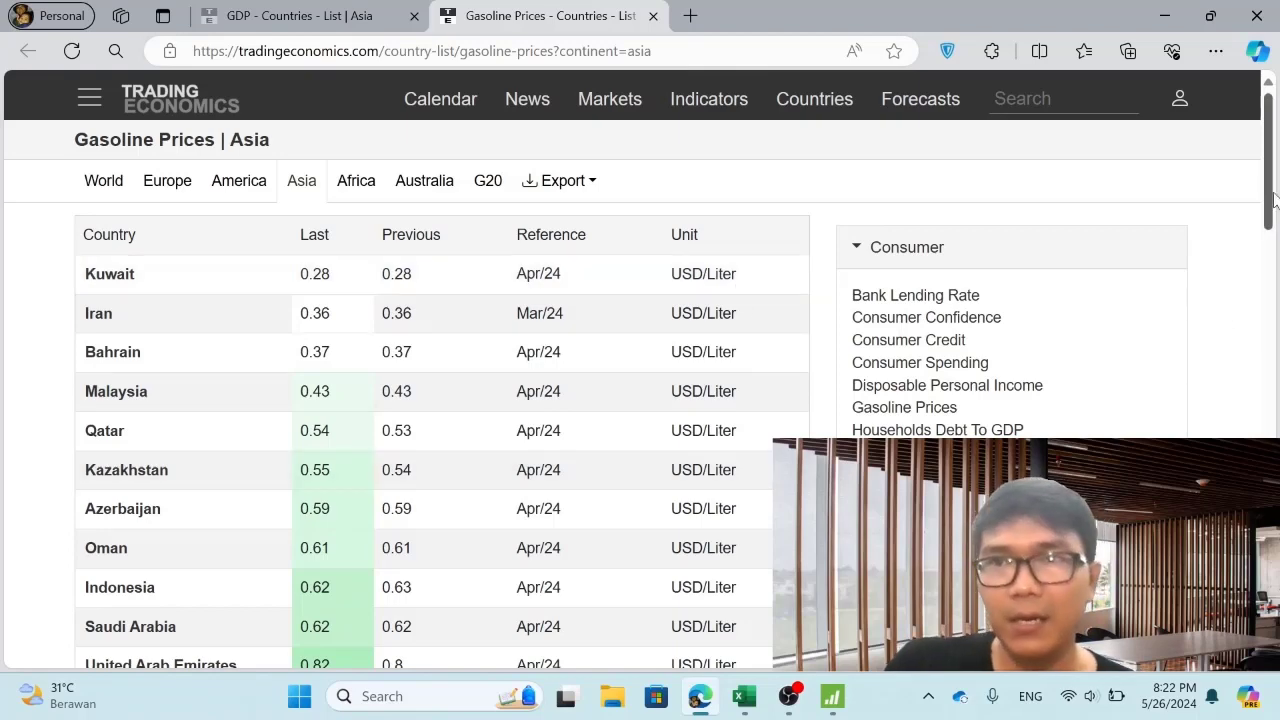
drag(1275, 196, 1277, 300)
scroll(490, 405, up, 3)
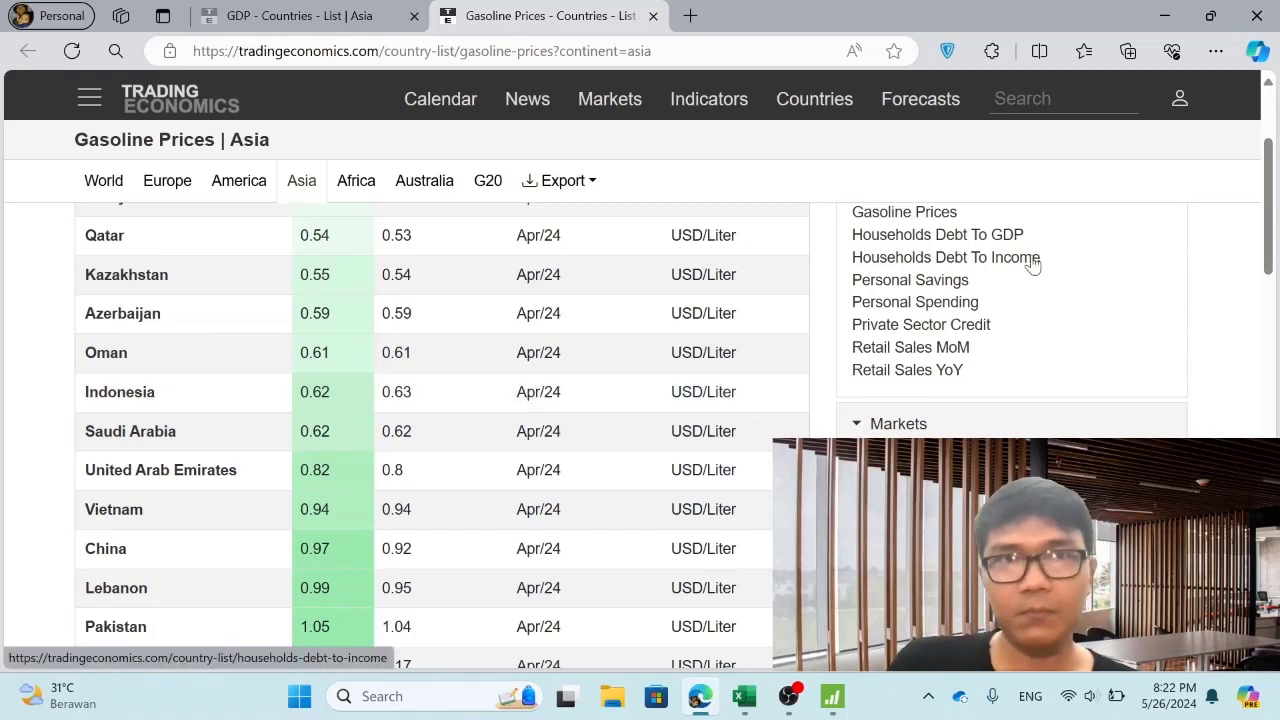
Step: Switch to Excel and examine the gasoline price and GDP tables on Sheet1, comparing their country columns A and H
click(745, 697)
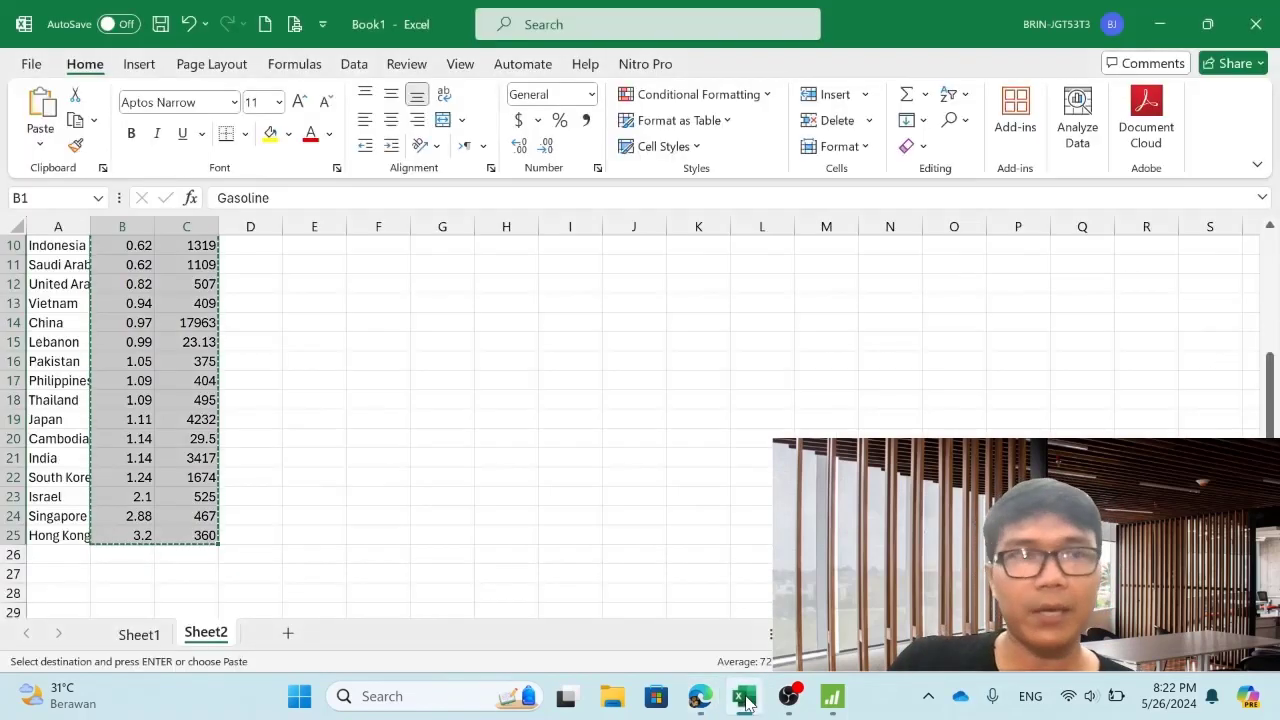
click(139, 634)
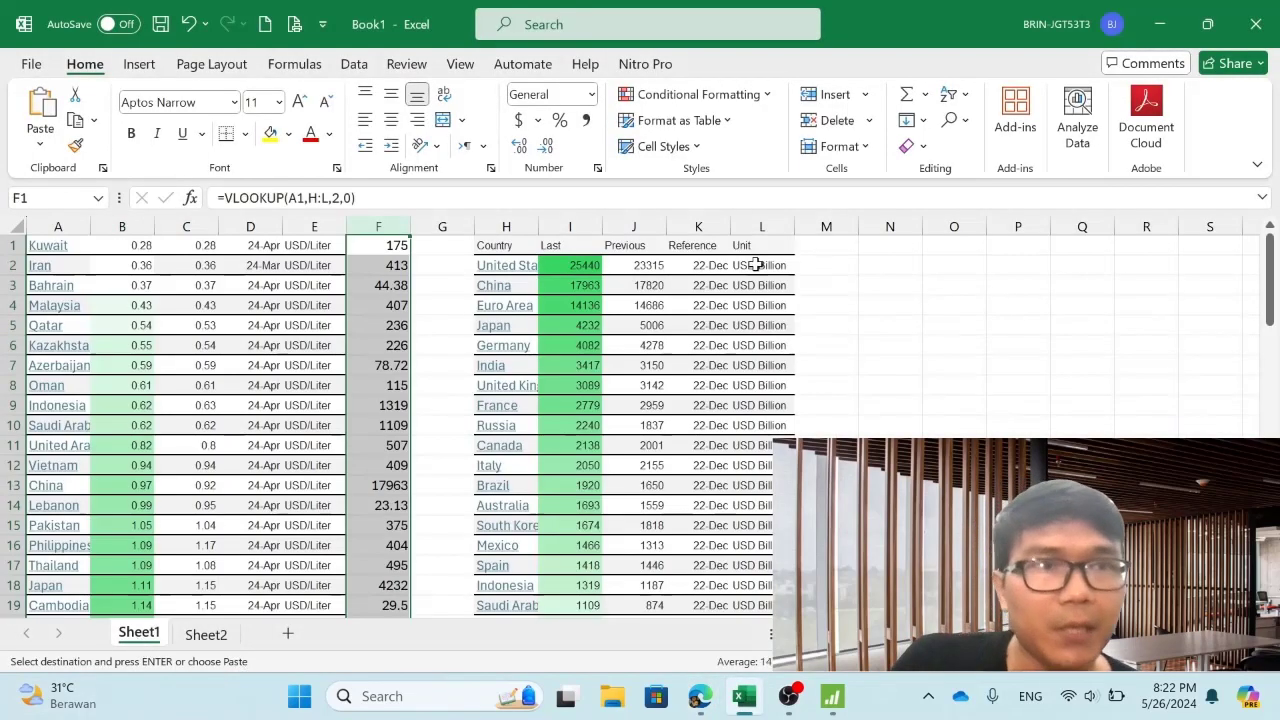
click(1270, 268)
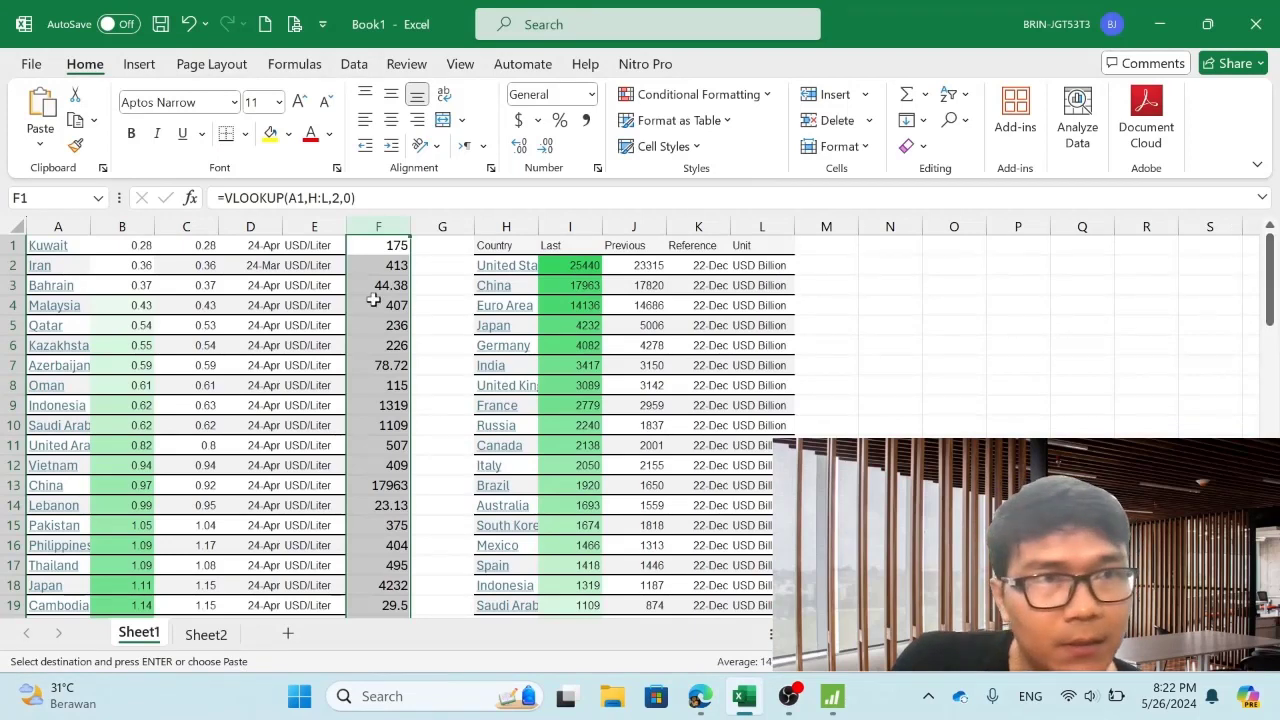
click(64, 224)
drag(64, 221, 108, 224)
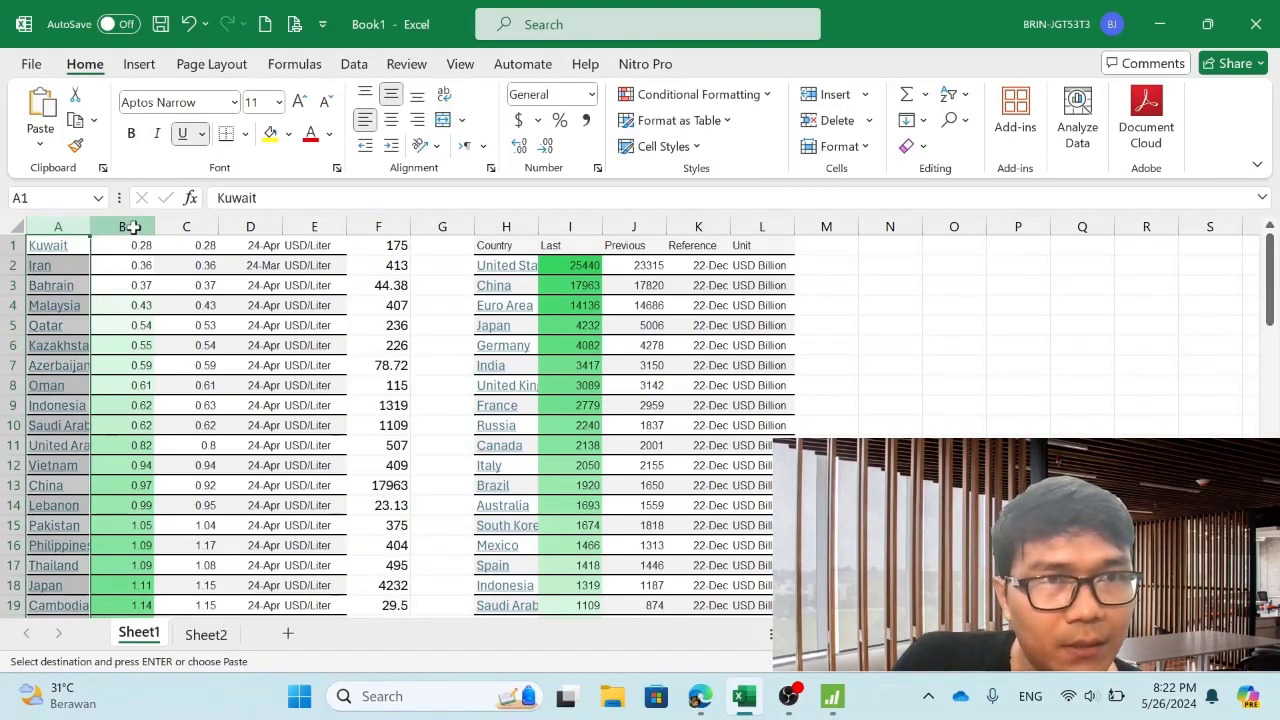
click(133, 227)
click(218, 226)
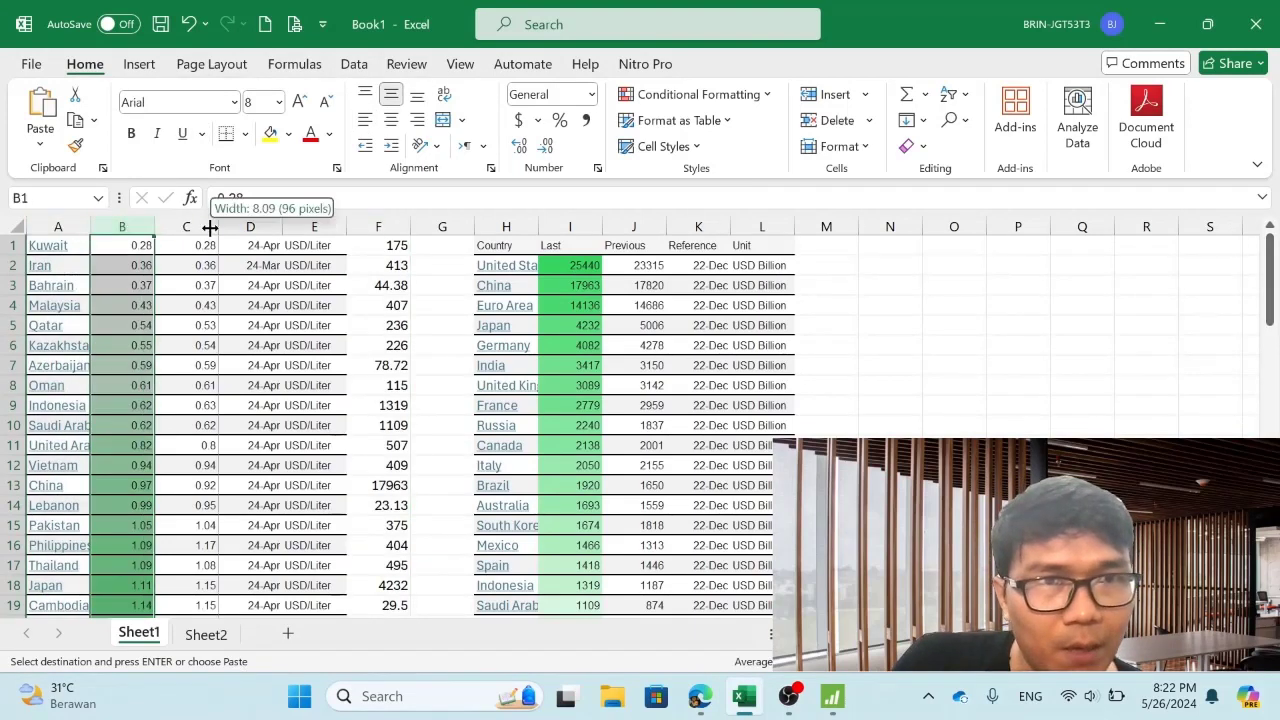
click(521, 216)
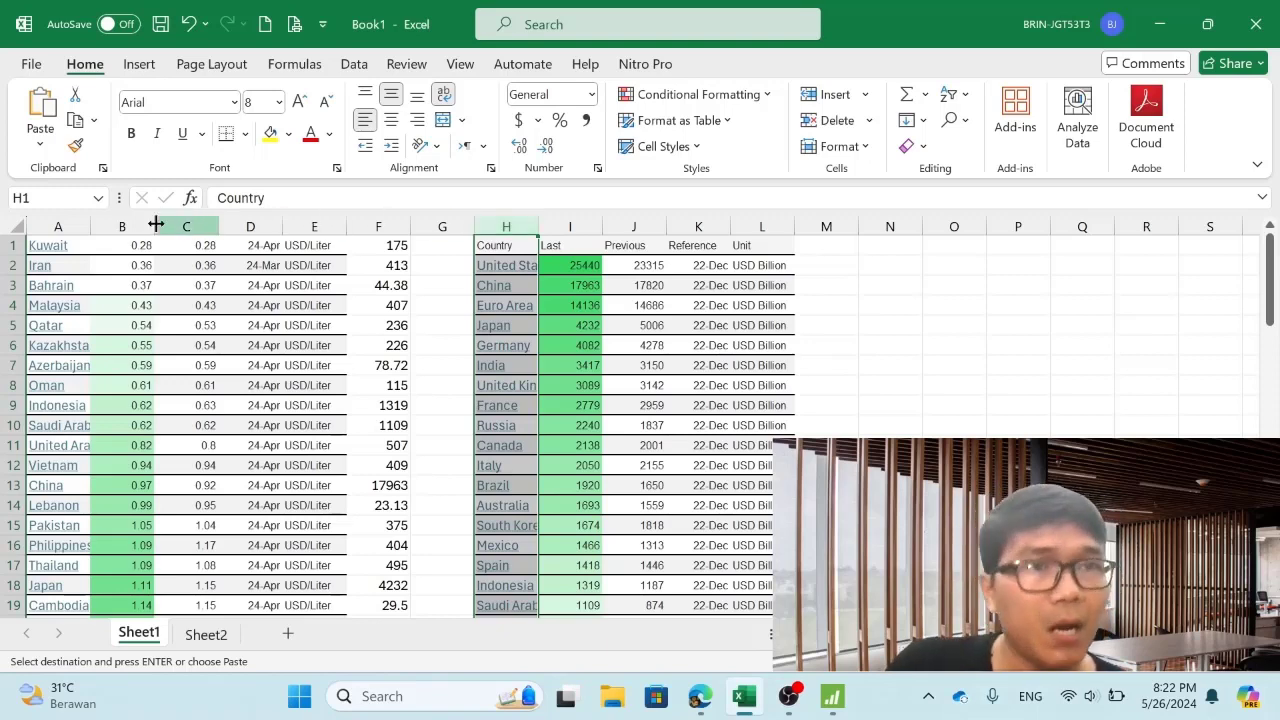
click(70, 215)
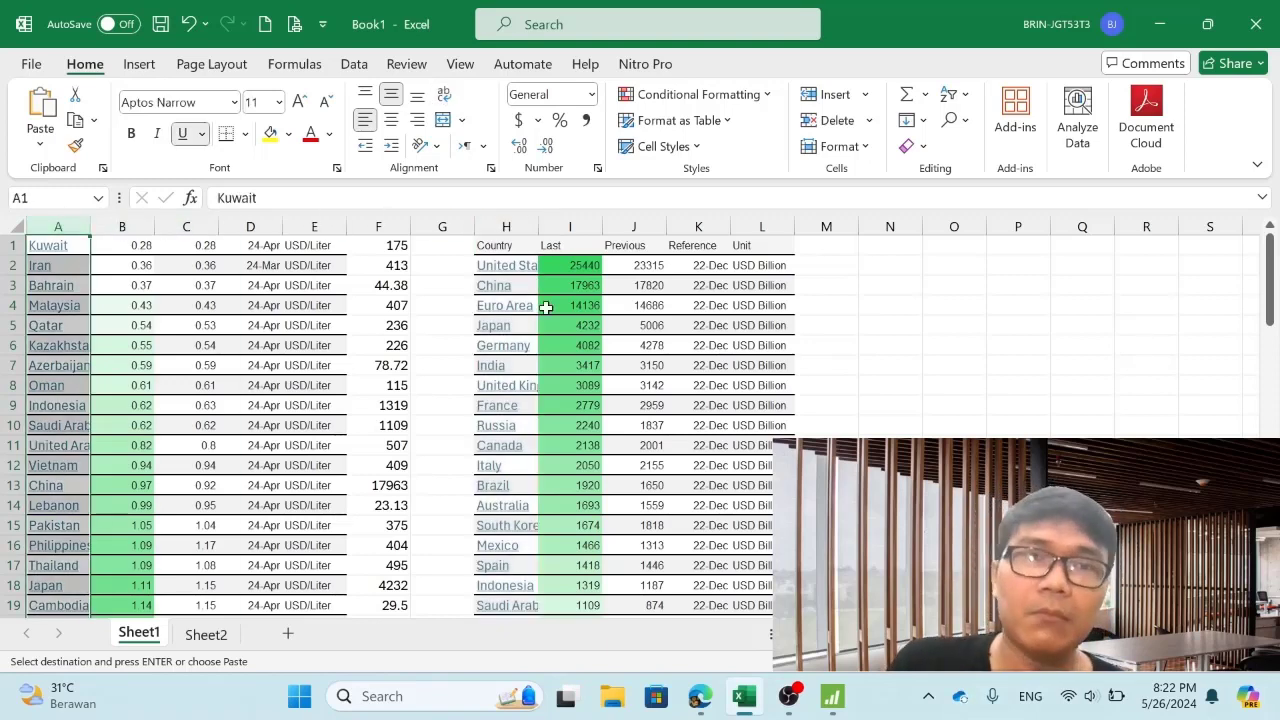
click(517, 222)
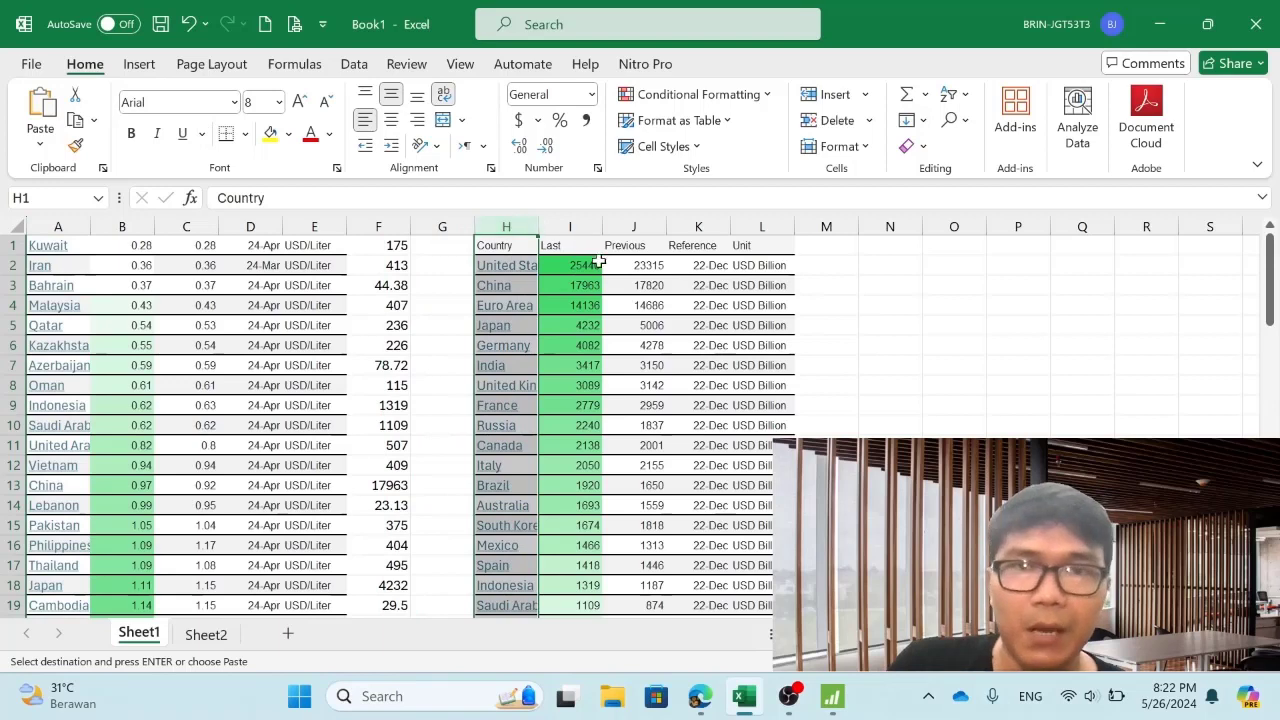
mouse_move(828, 690)
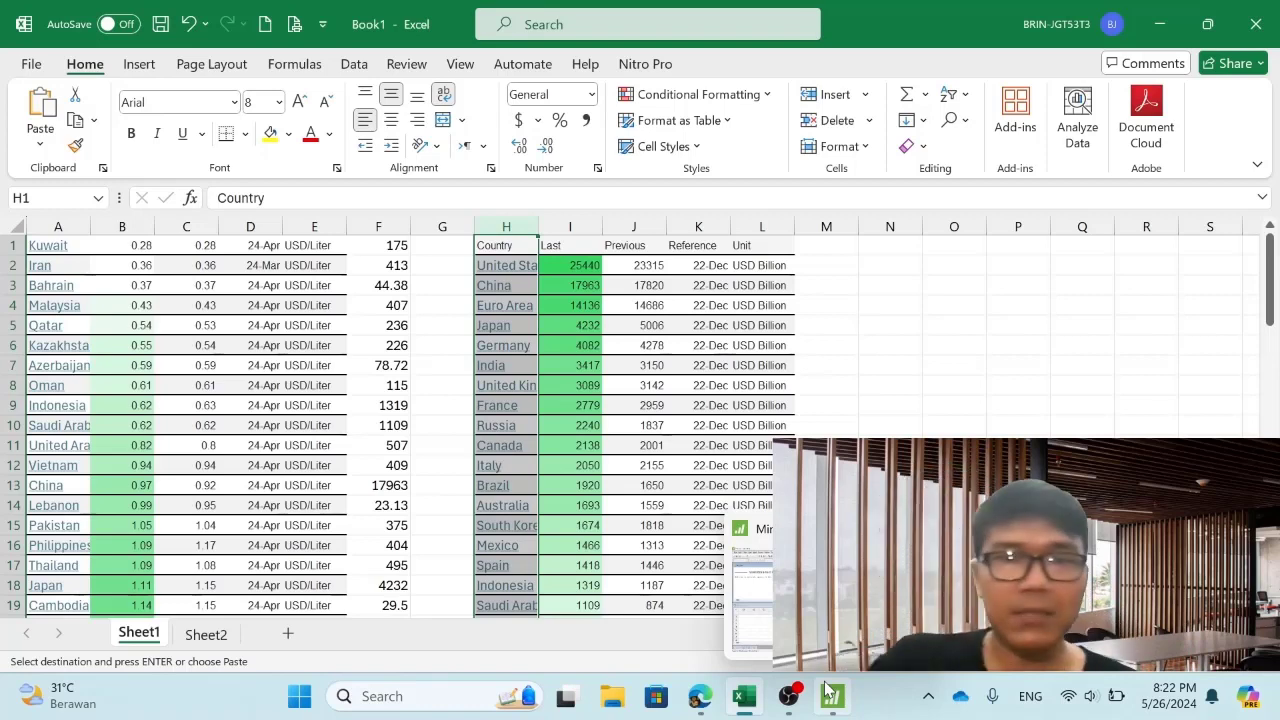
Step: Switch to the browser and look over the Asian gasoline prices and the related GDP indicator list
click(698, 704)
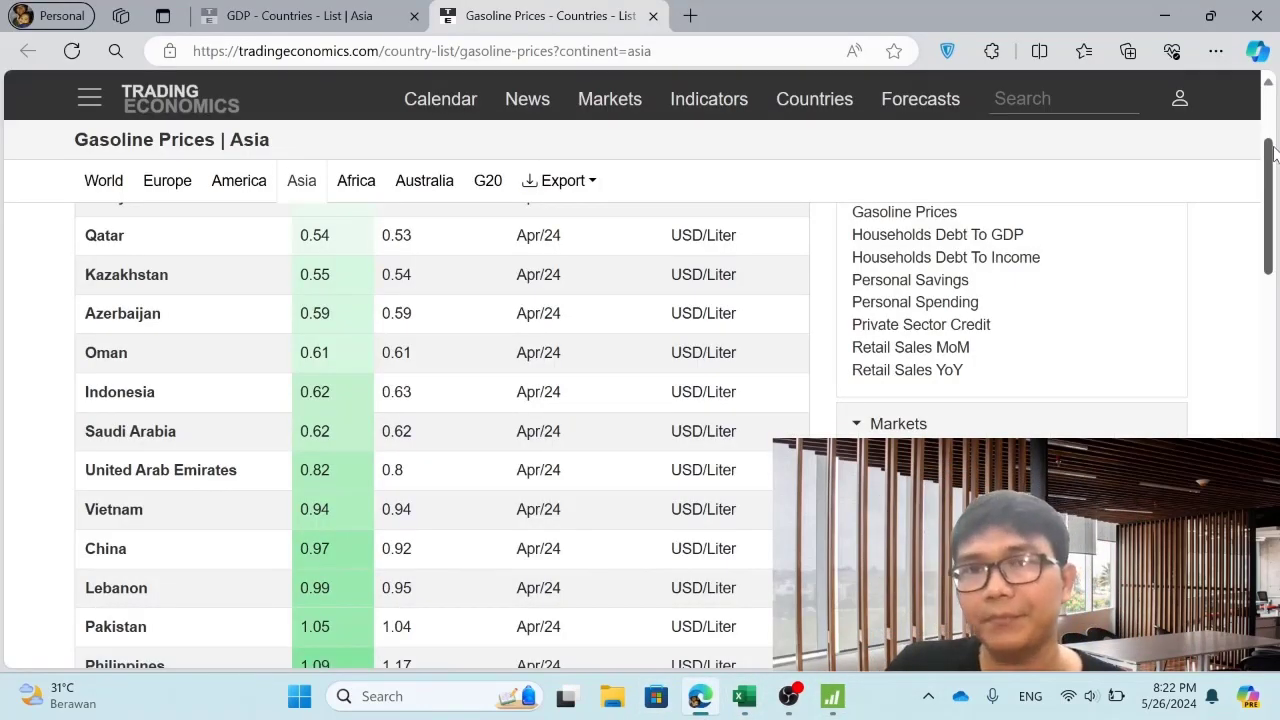
scroll(1273, 150, up, 2)
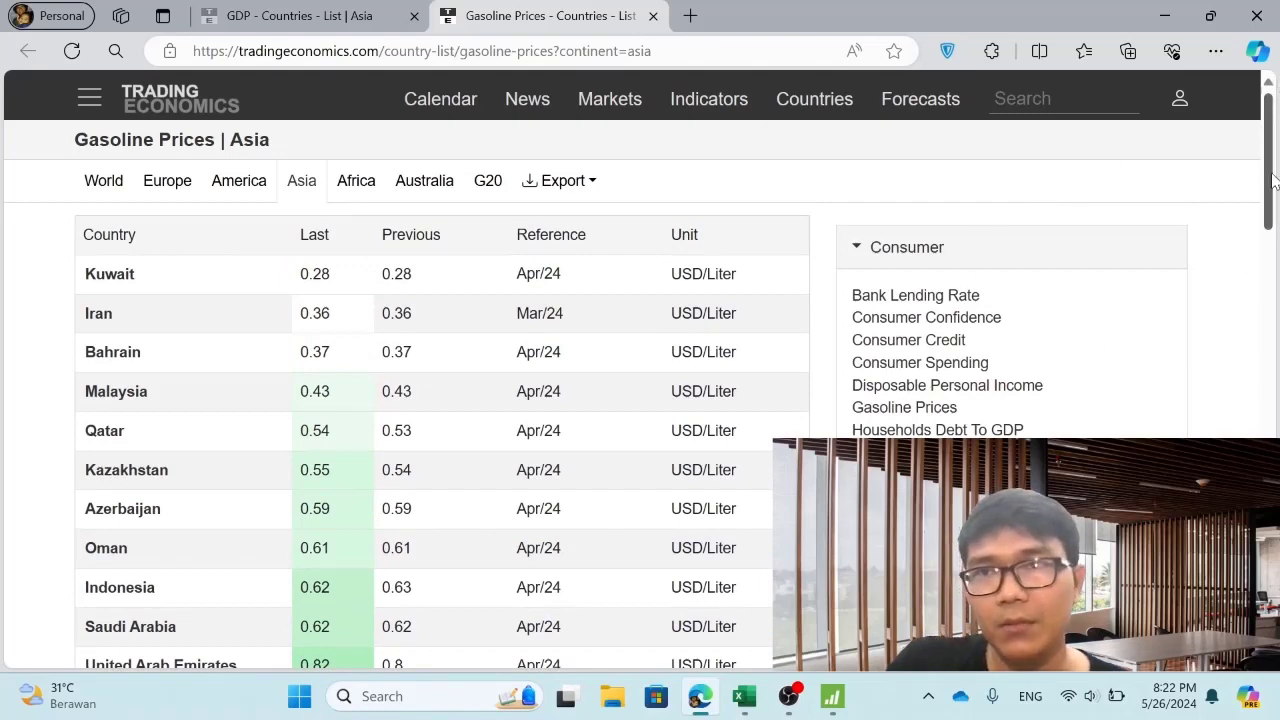
scroll(1273, 180, down, 4)
click(858, 254)
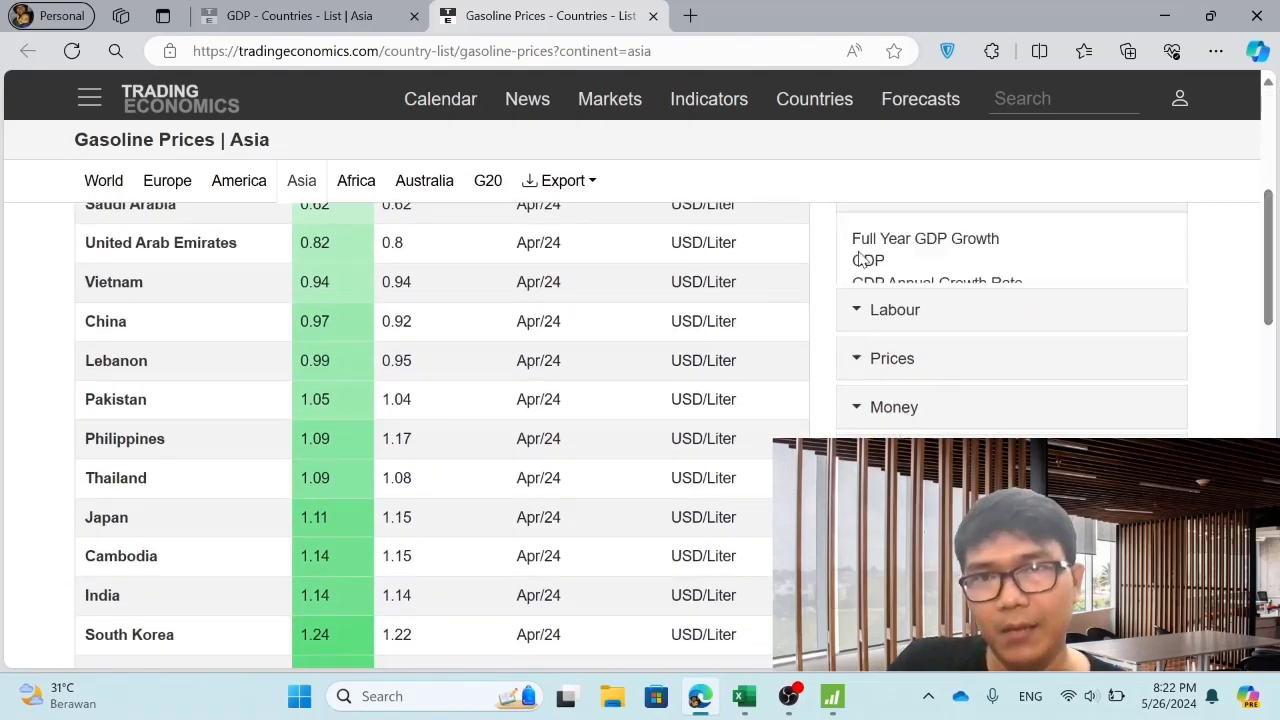
scroll(1270, 272, up, 3)
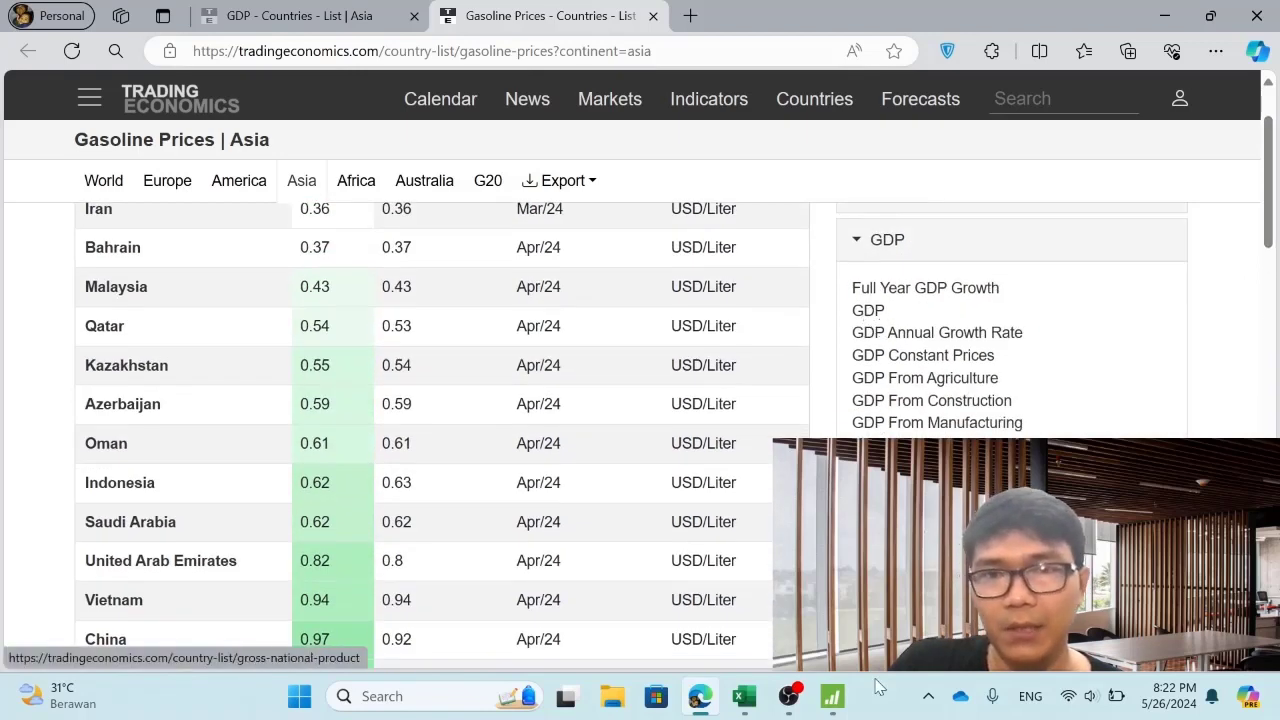
Step: Switch to Excel and review the lookup formula in F1 of Sheet1 and the combined Gasoline and GDP data on Sheet2
click(758, 702)
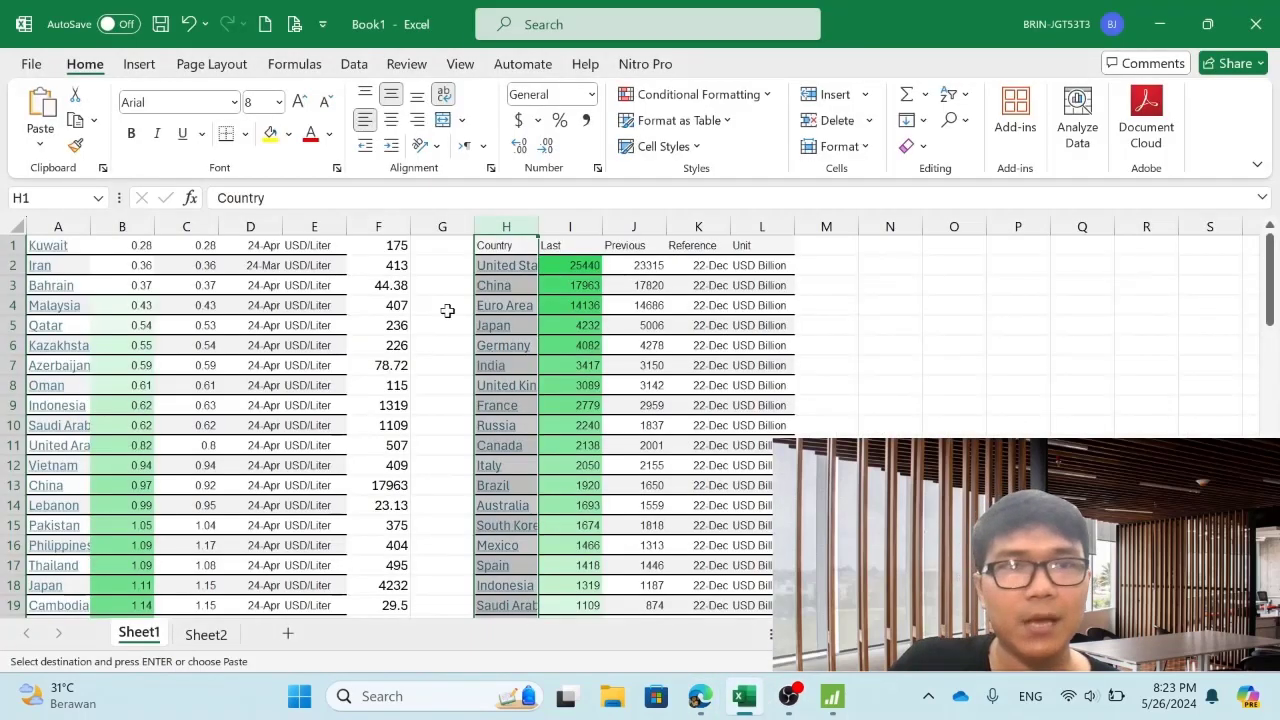
click(386, 244)
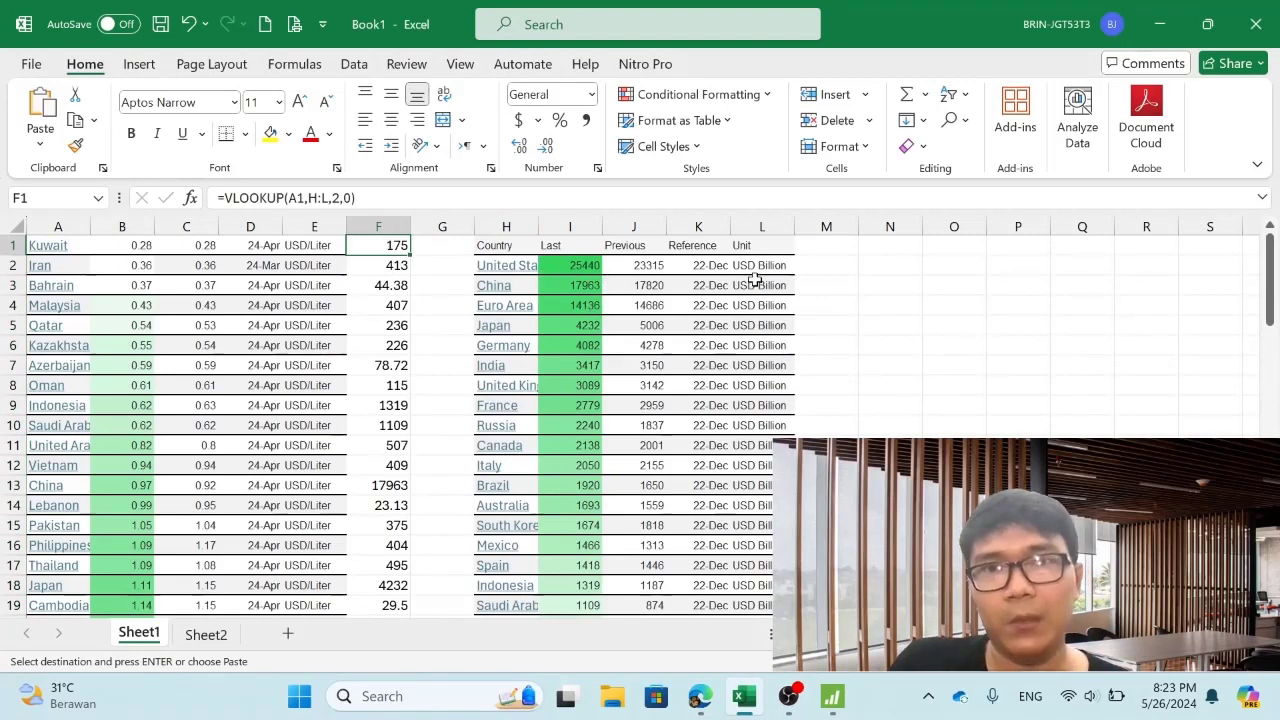
click(206, 634)
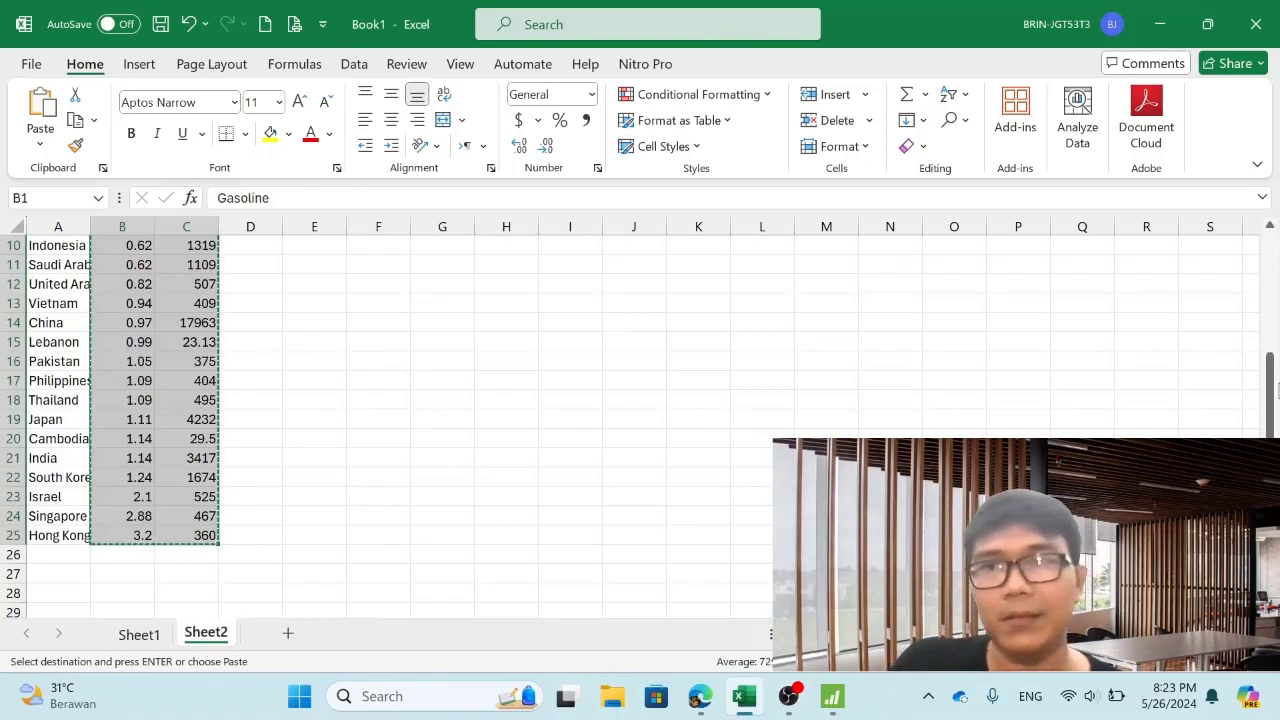
drag(1272, 395, 1272, 240)
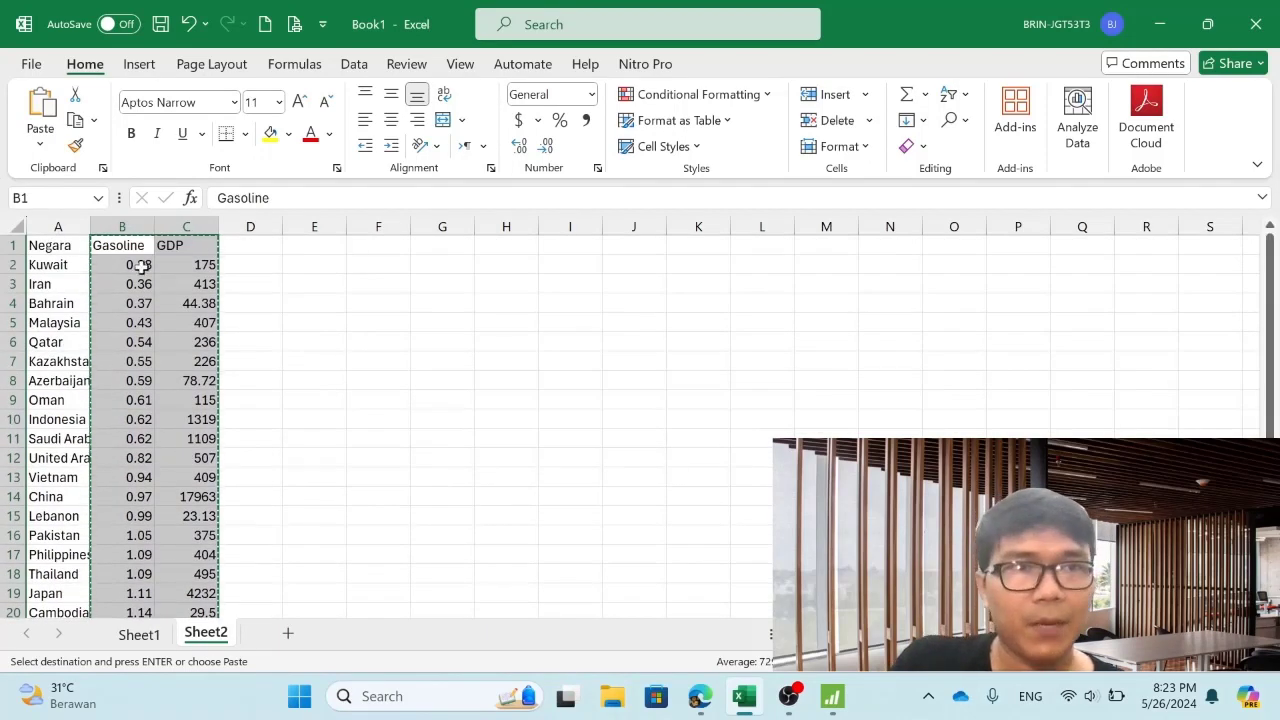
drag(141, 265, 128, 573)
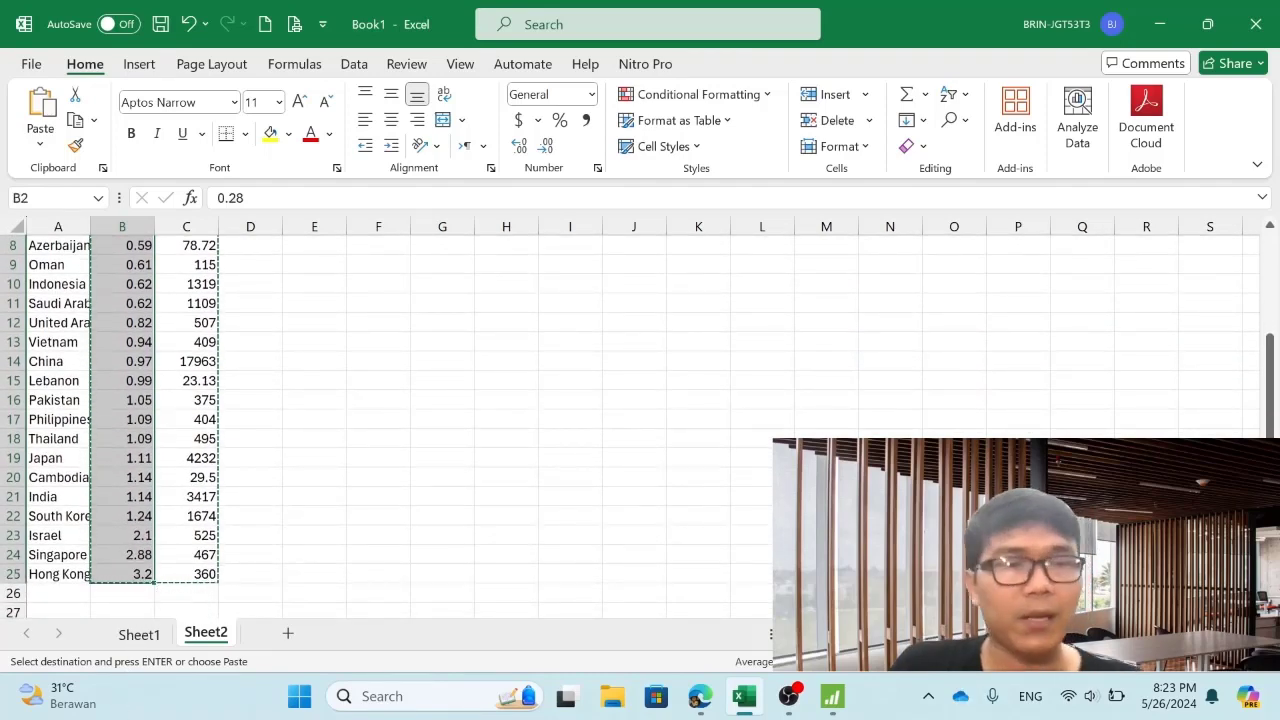
key(Escape)
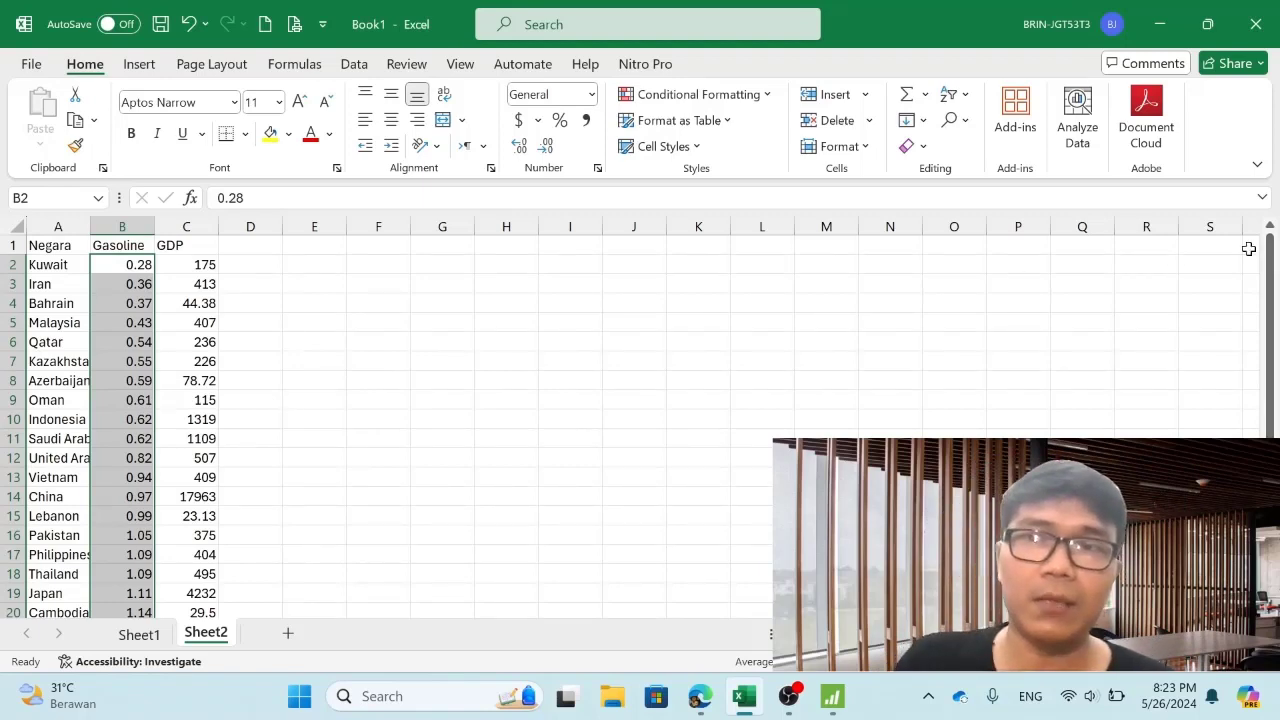
click(155, 636)
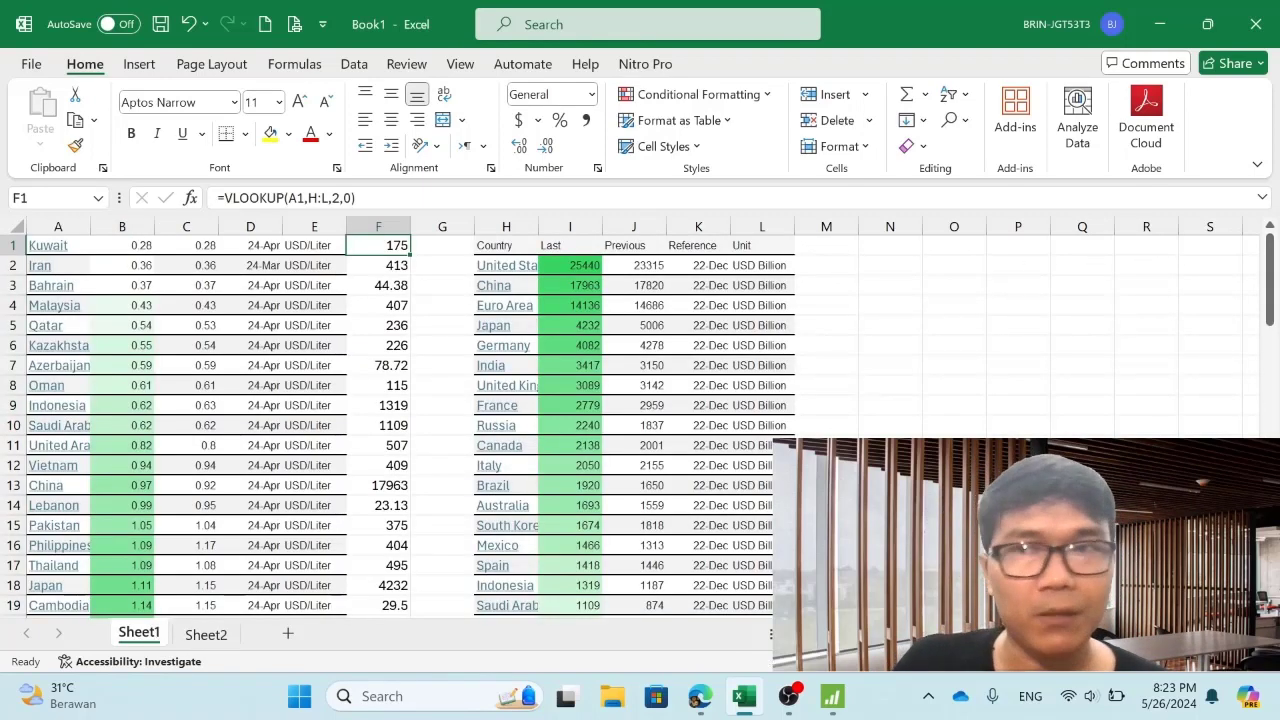
click(214, 634)
Step: Copy the Gasoline and GDP columns with headers (B1:C25) from Excel's Sheet2 and paste them into the Minitab worksheet starting at column C1's name cell
click(838, 702)
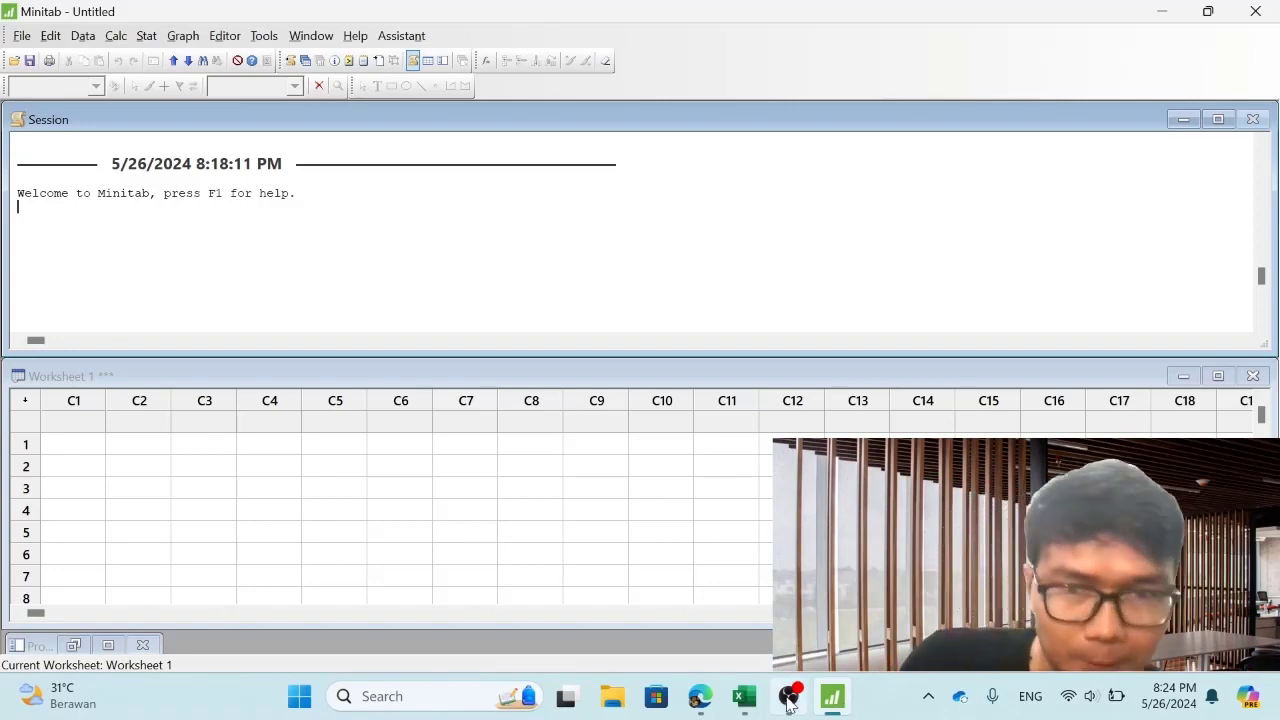
click(744, 700)
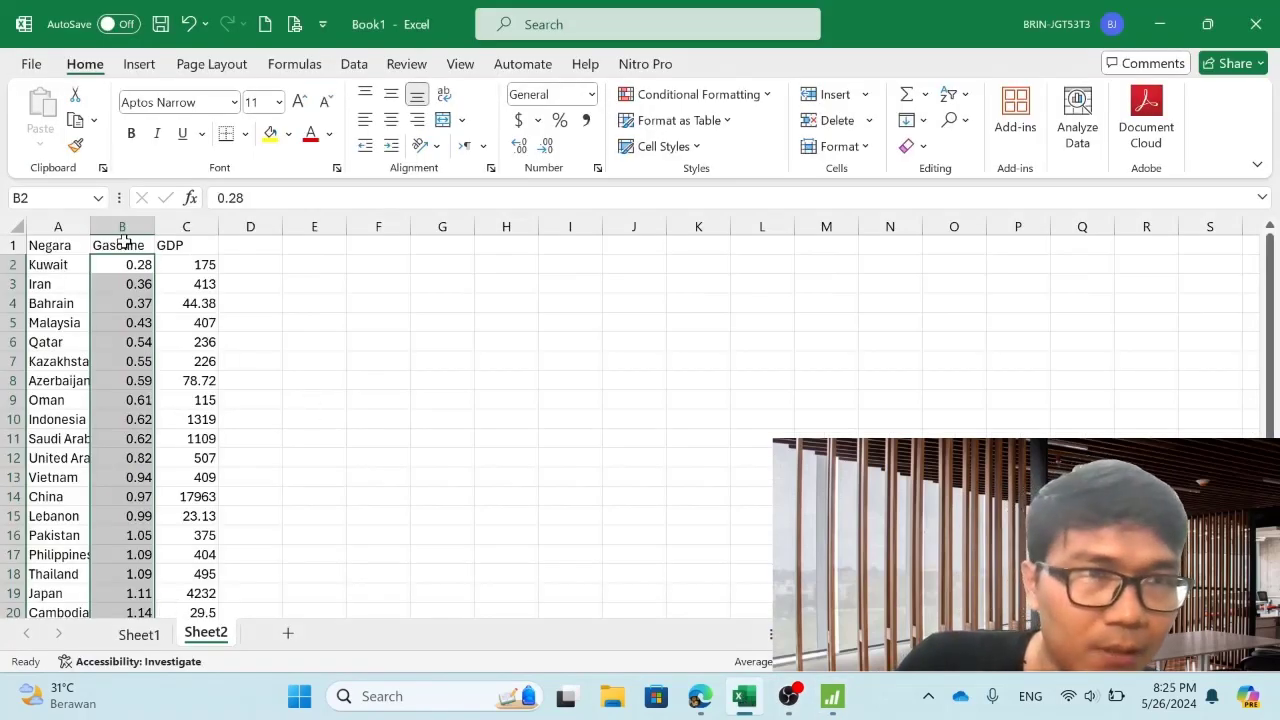
drag(125, 245, 177, 574)
key(ctrl+c)
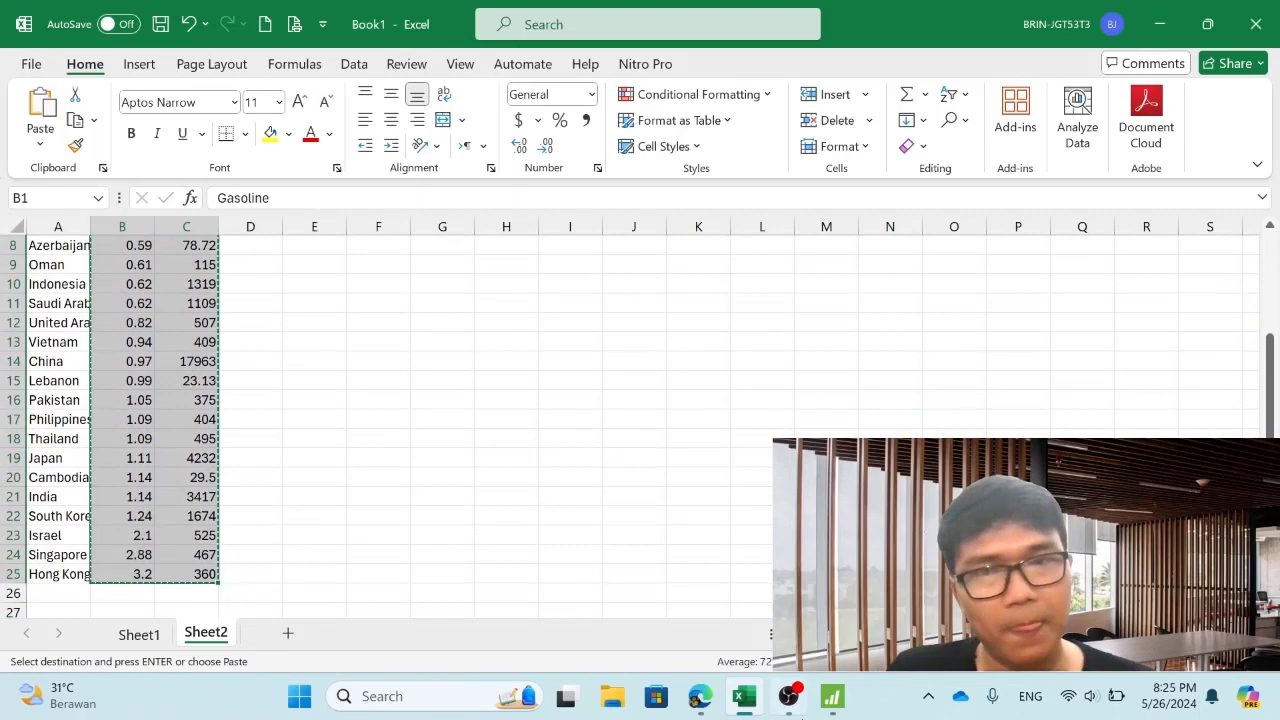
click(832, 696)
click(75, 423)
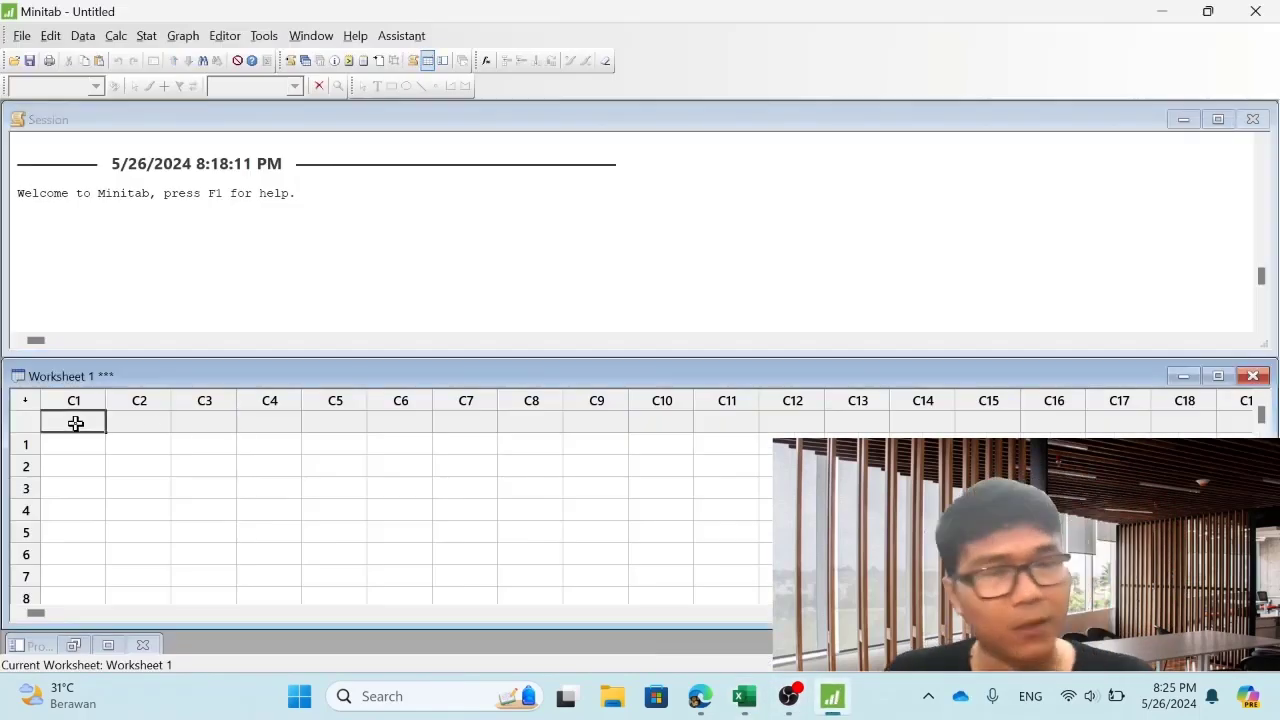
key(ctrl+v)
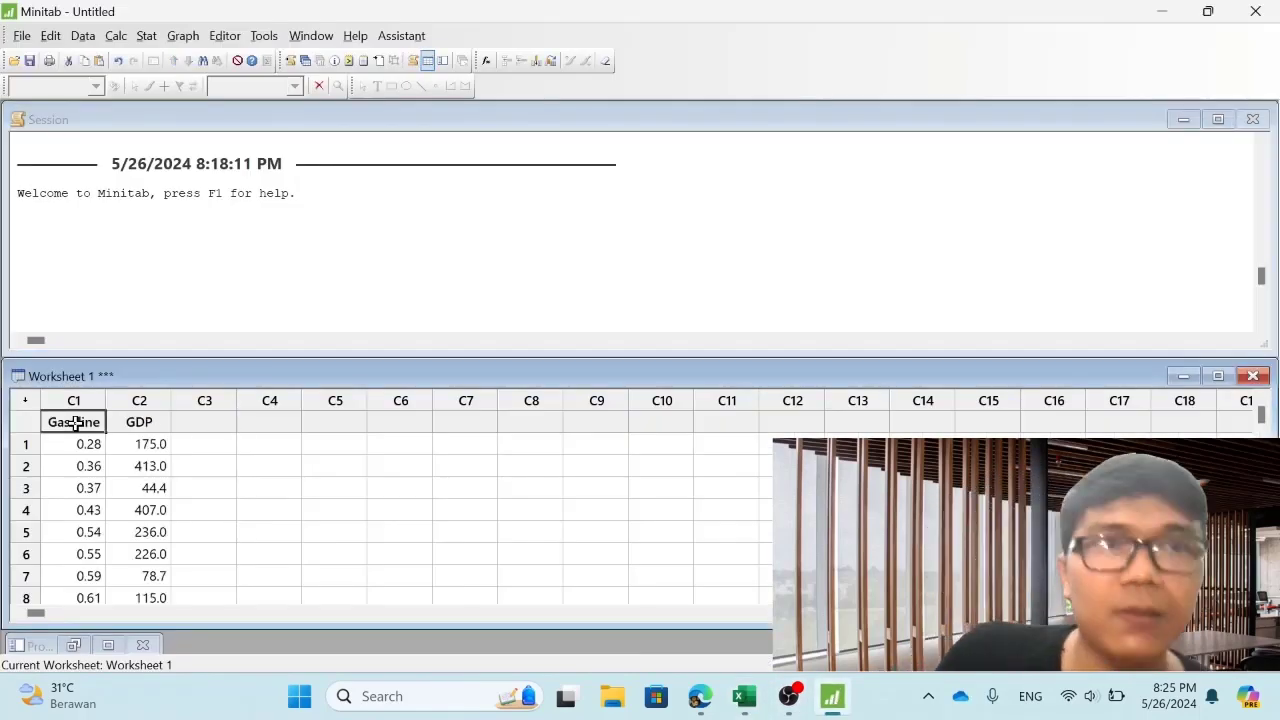
Step: Fit a regression model with GDP as the response and Gasoline as the continuous predictor, and maximize the Session window
click(149, 38)
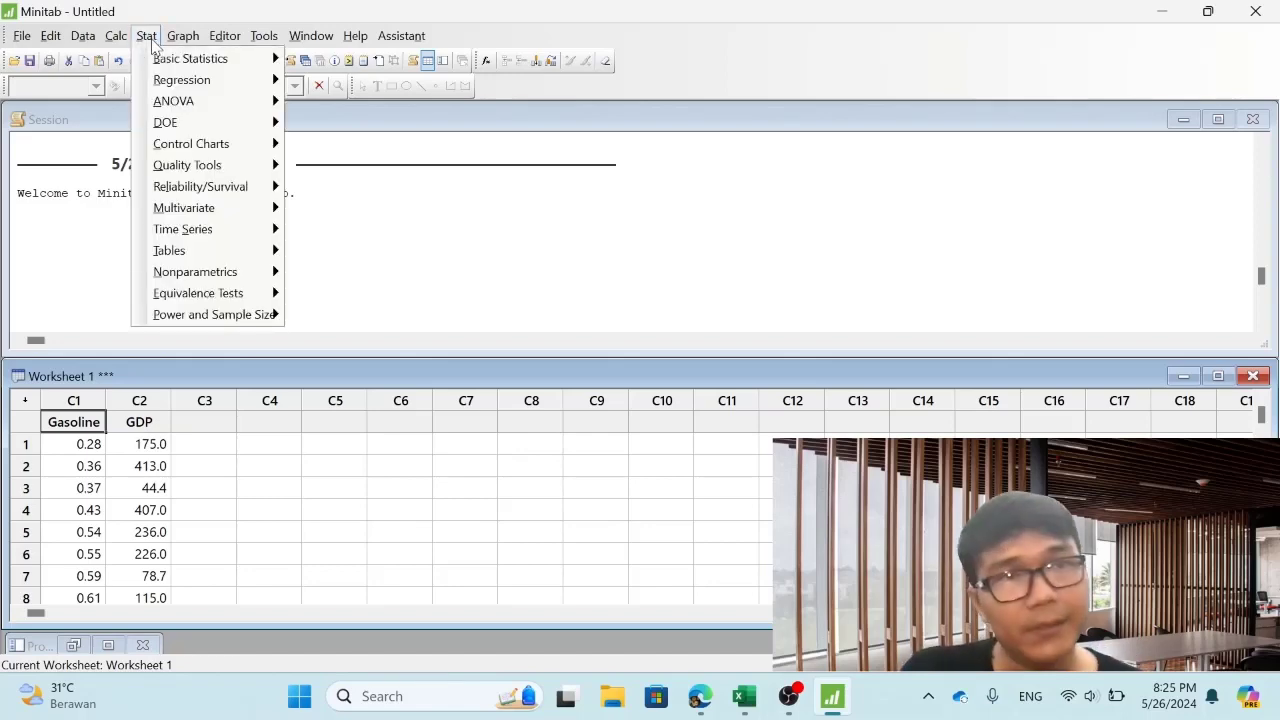
mouse_move(180, 80)
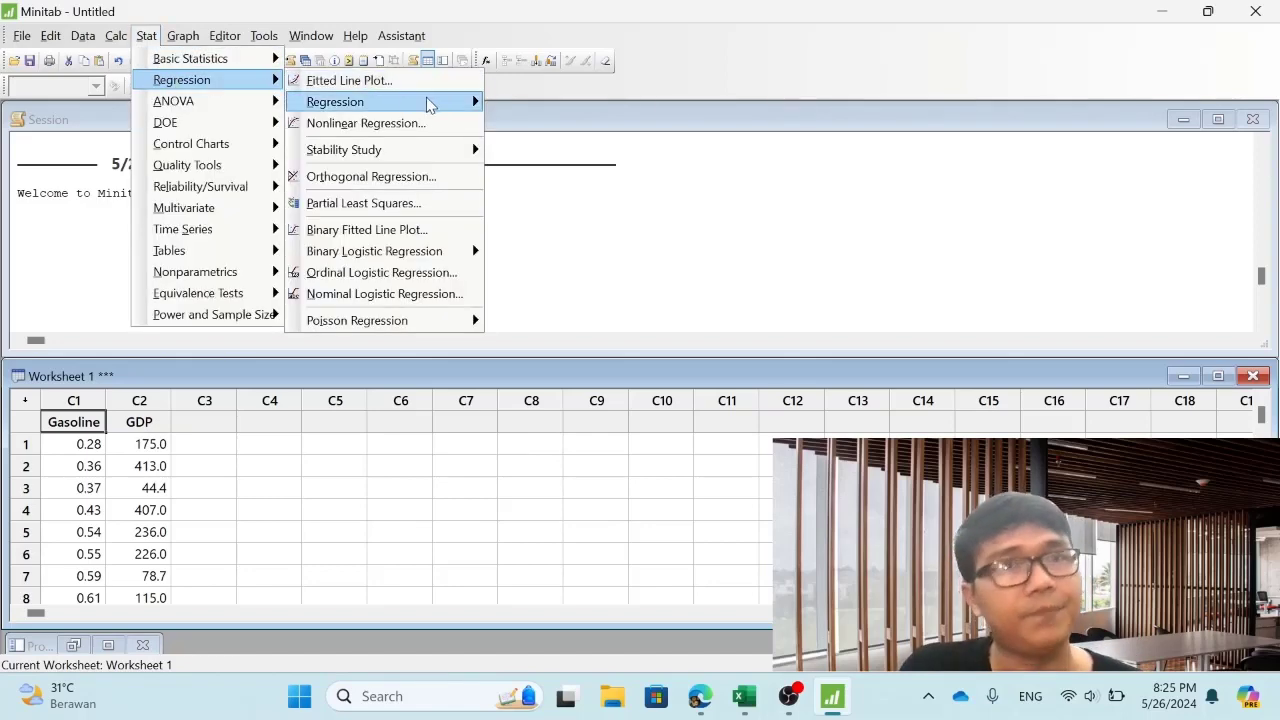
mouse_move(428, 103)
click(536, 105)
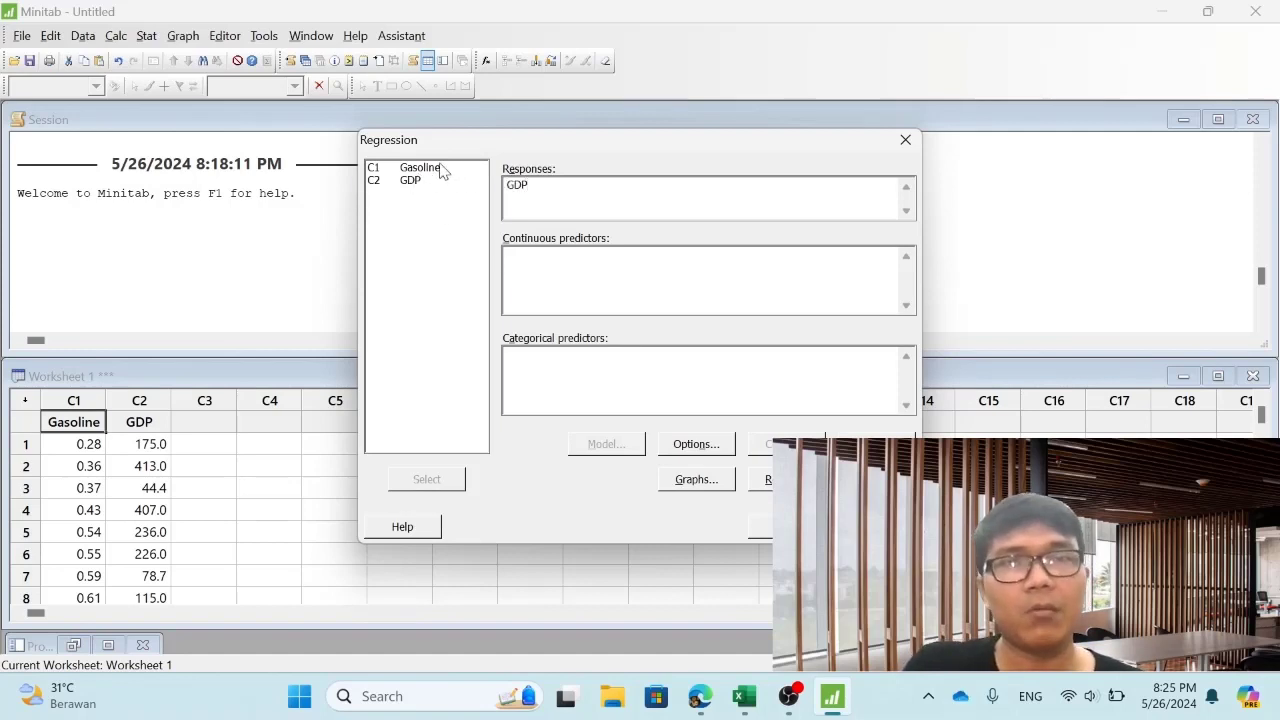
double_click(441, 170)
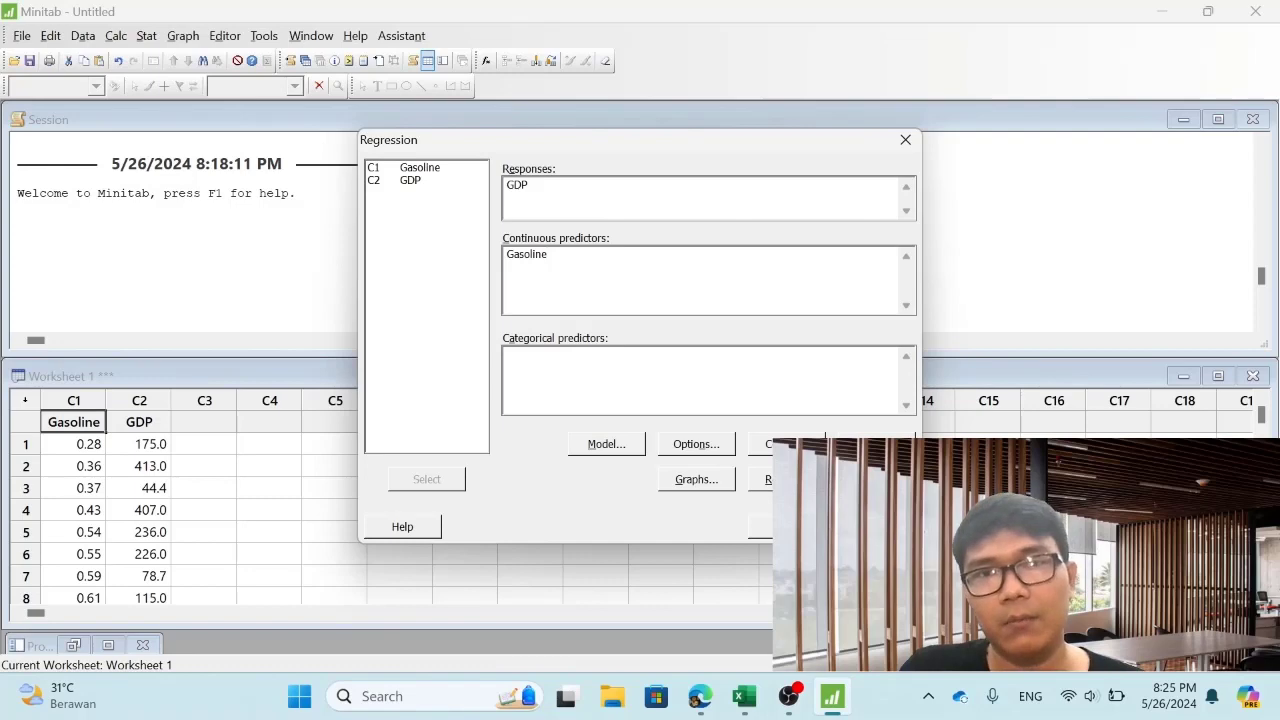
click(787, 527)
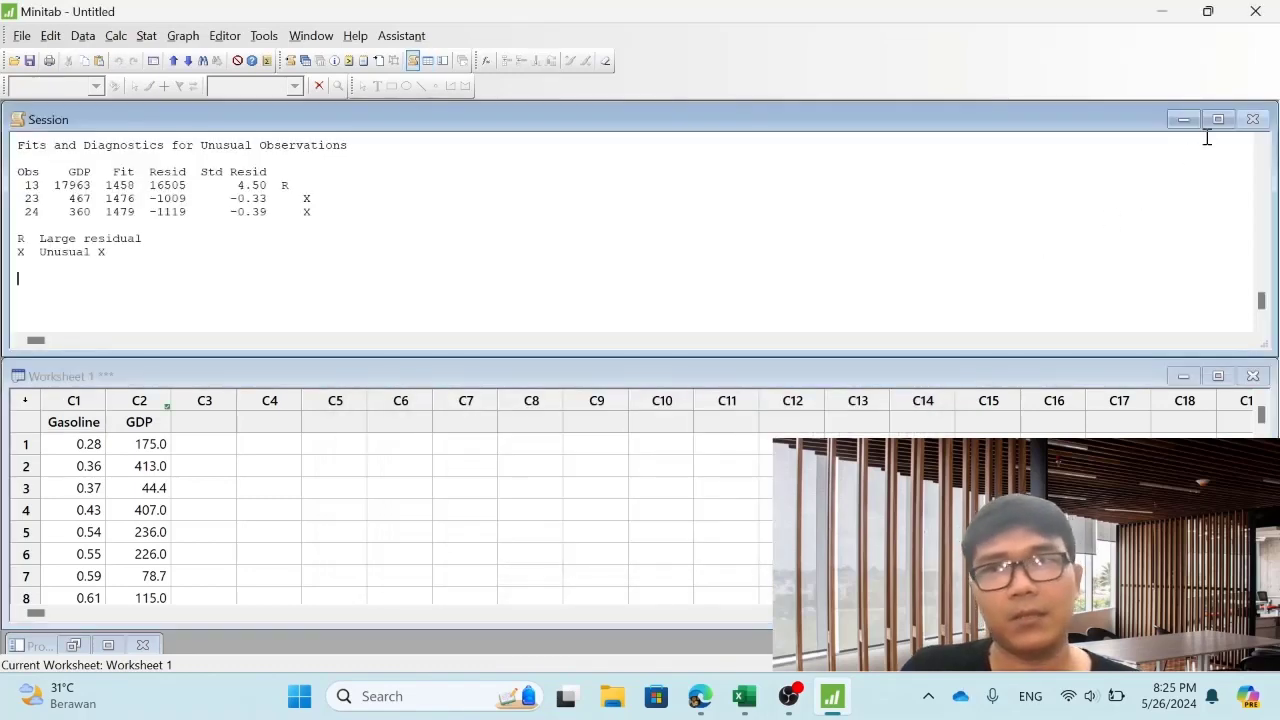
click(1217, 119)
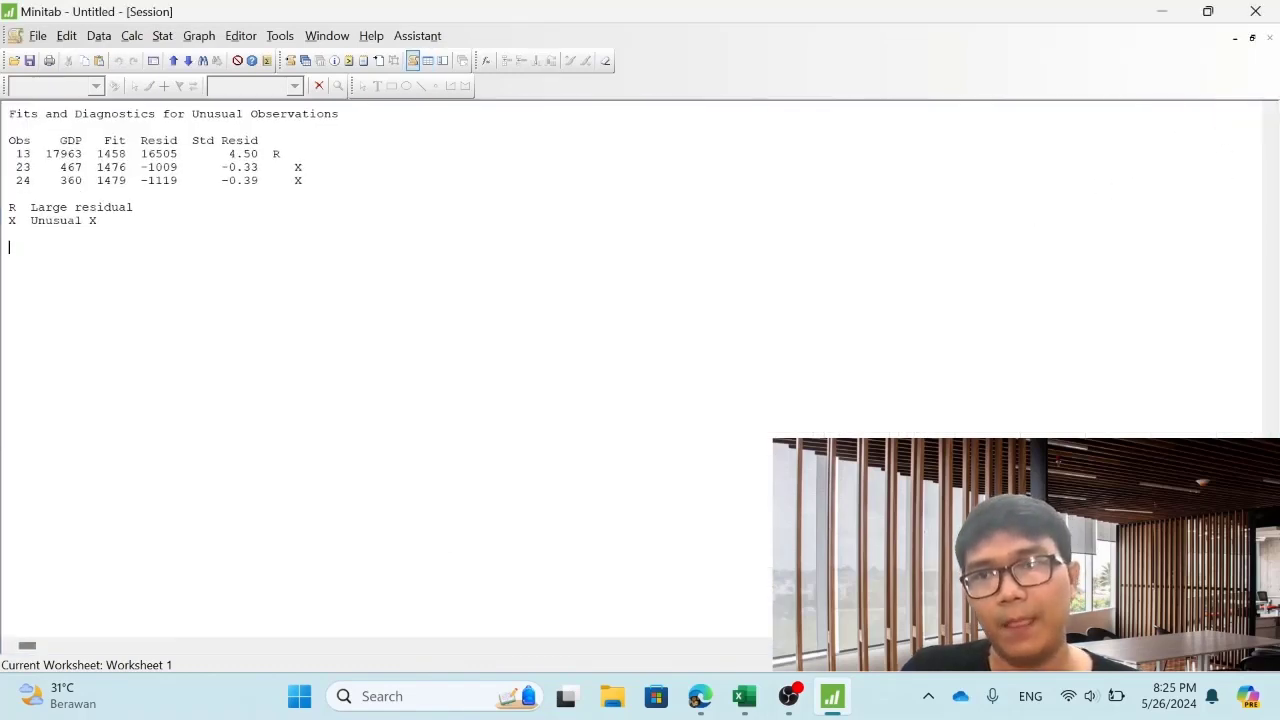
Step: Review the GDP versus Gasoline regression output from its beginning and restore the Session window to its smaller size
scroll(632, 368, up, 10)
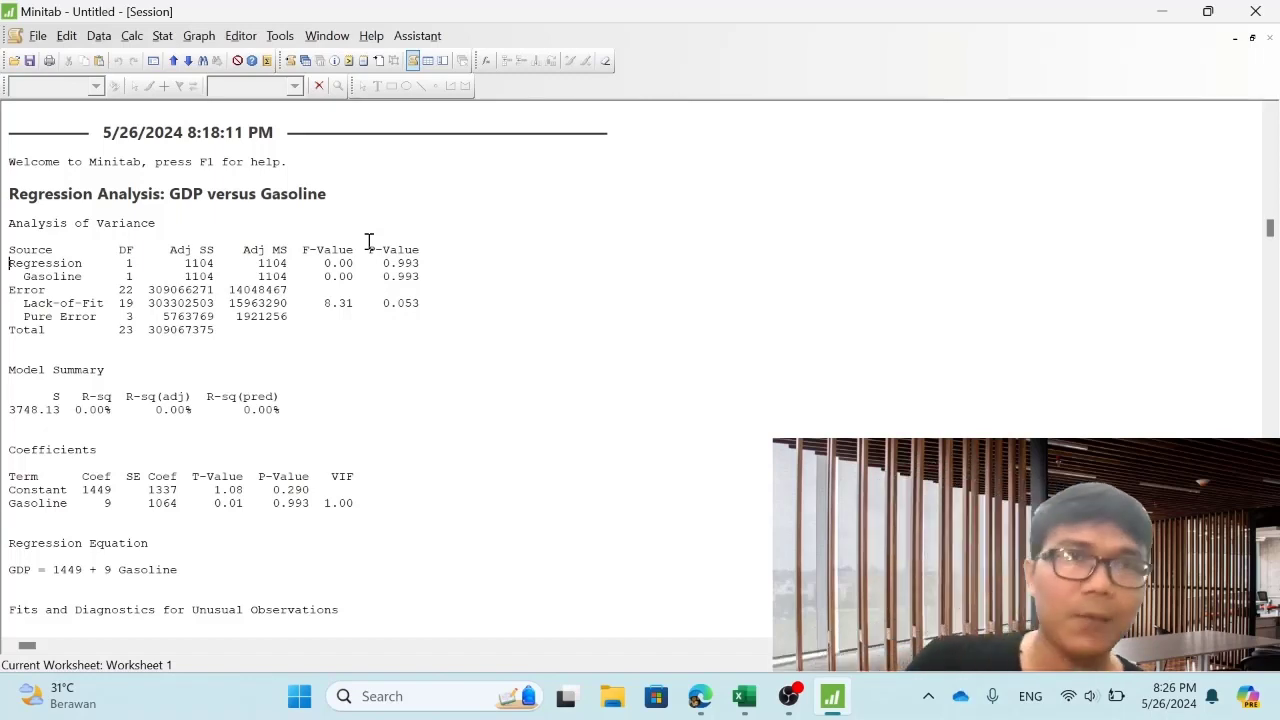
click(1252, 39)
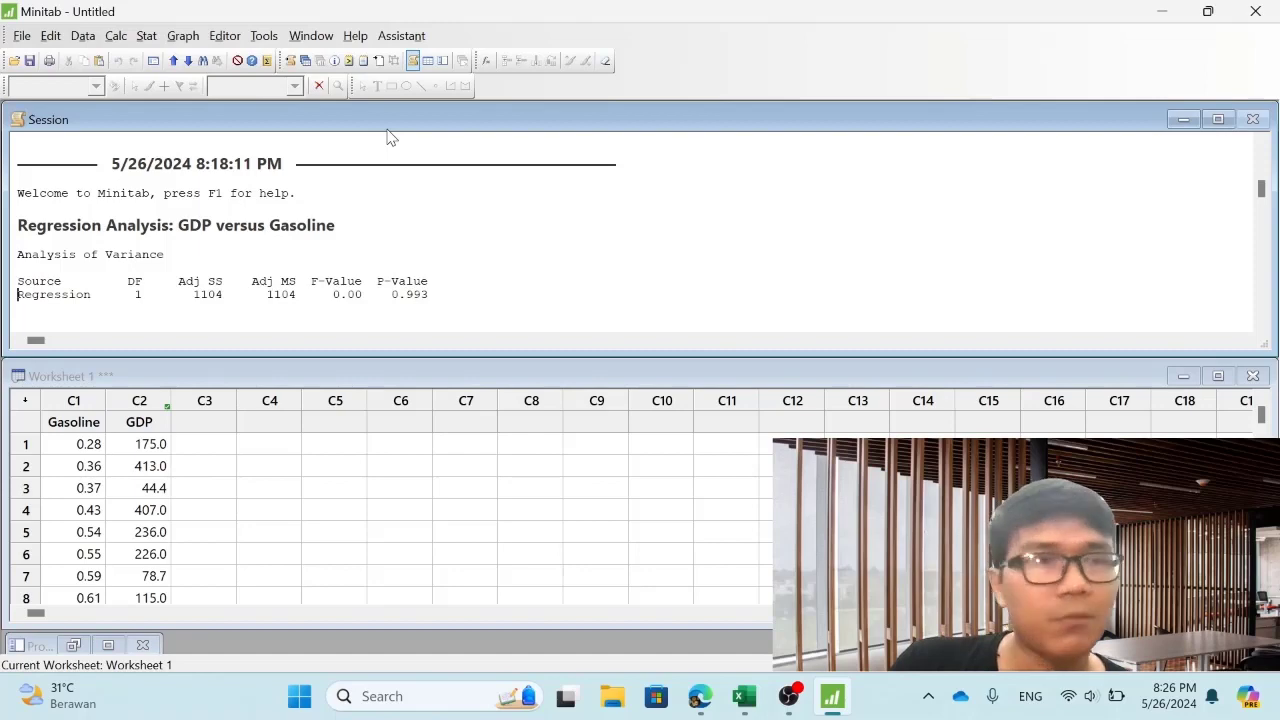
Step: Calculate the natural log of GDP with the expression ln('GDP') and store it in a new variable named lnGDP
click(147, 36)
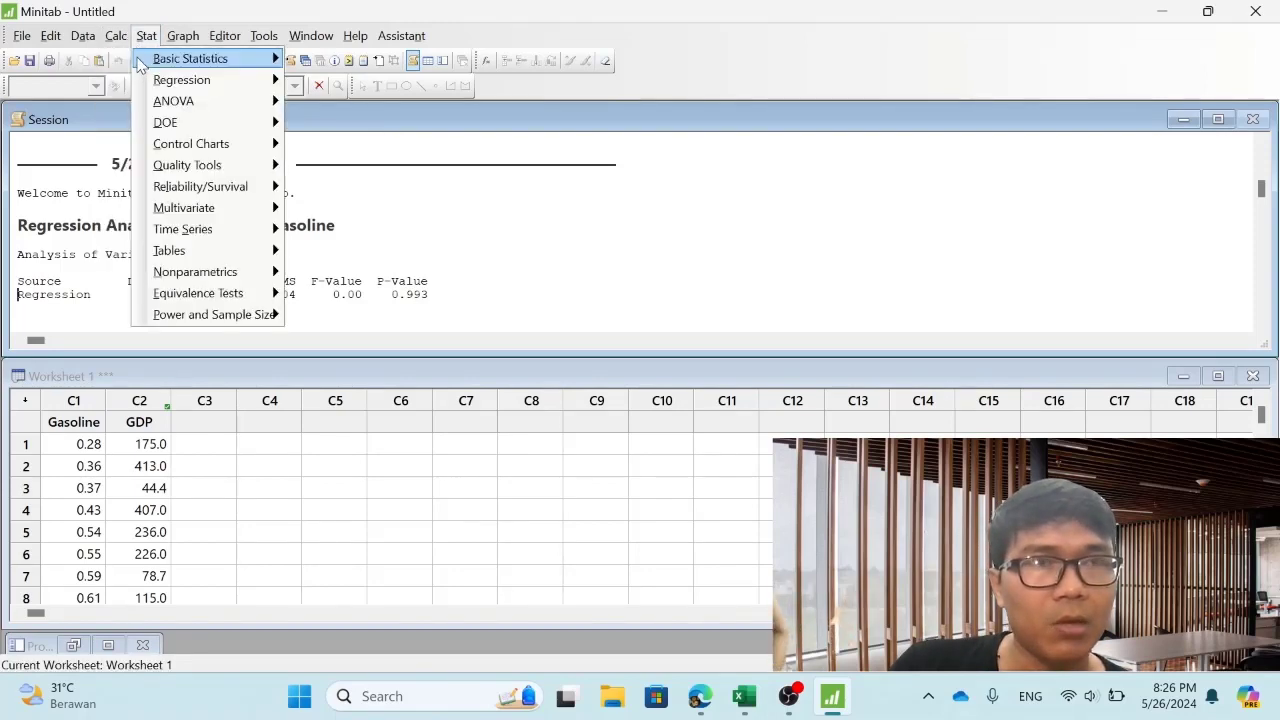
click(125, 58)
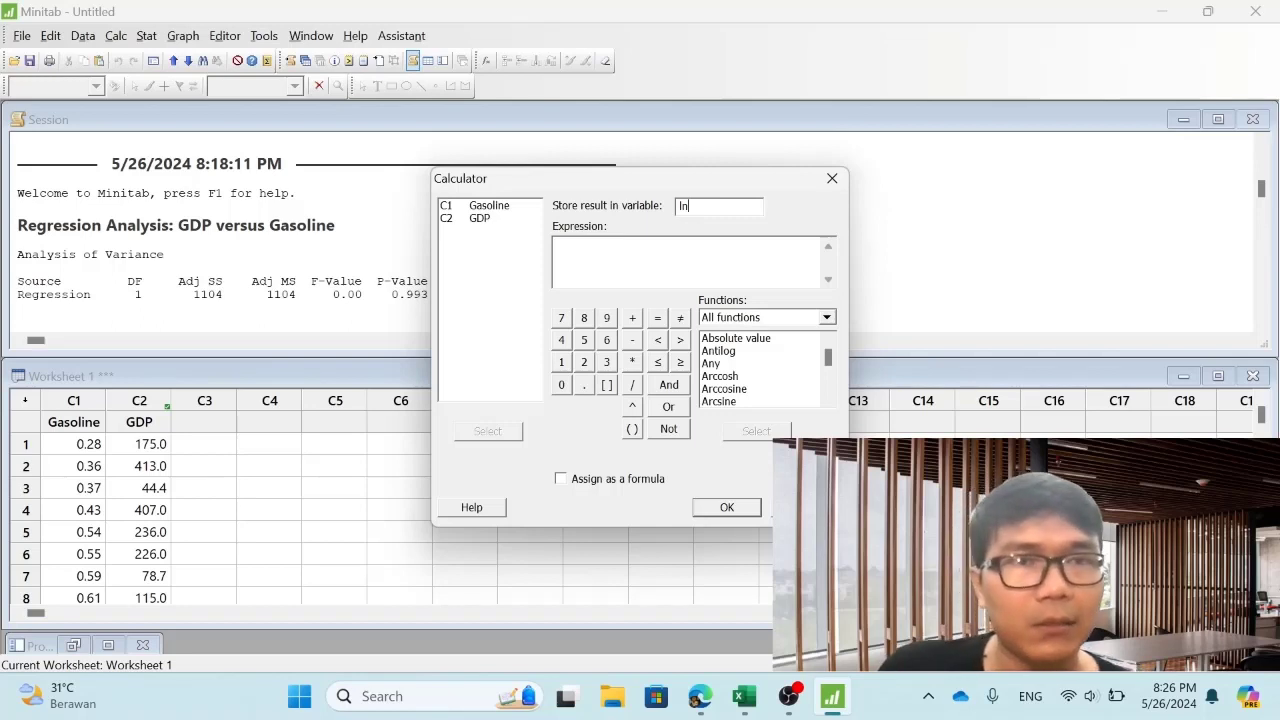
click(484, 218)
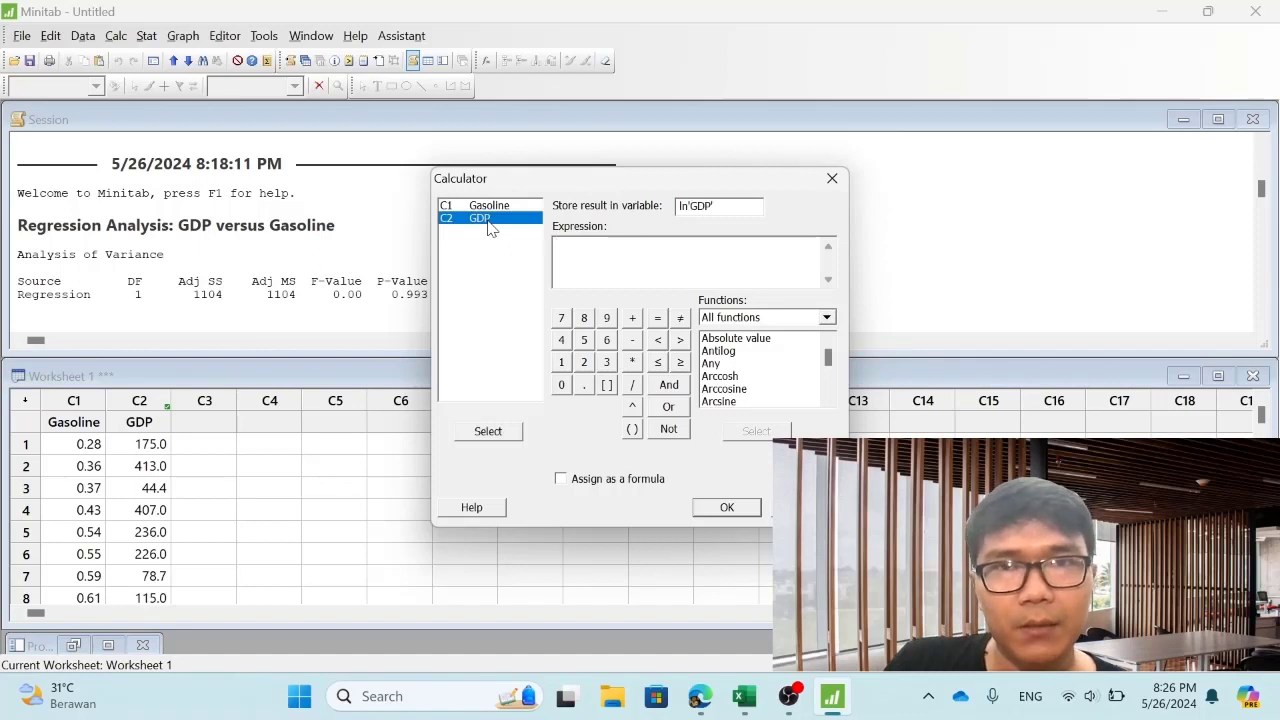
click(629, 247)
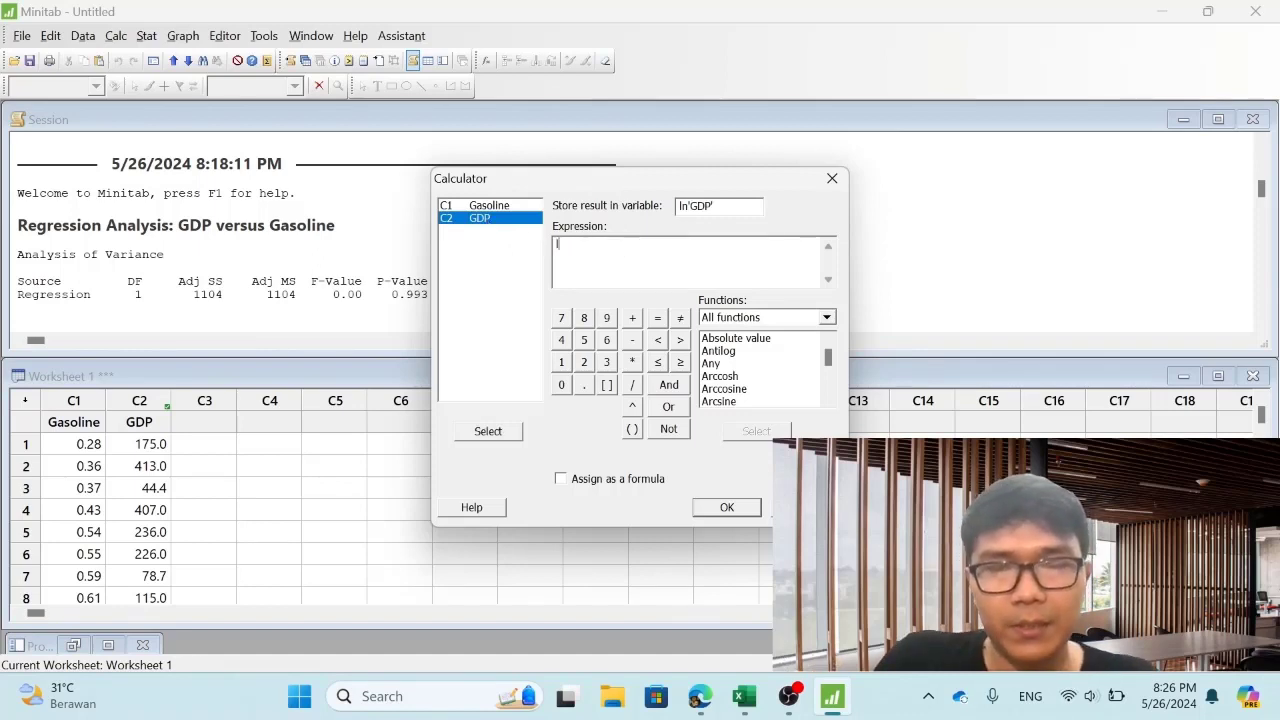
text(ln()
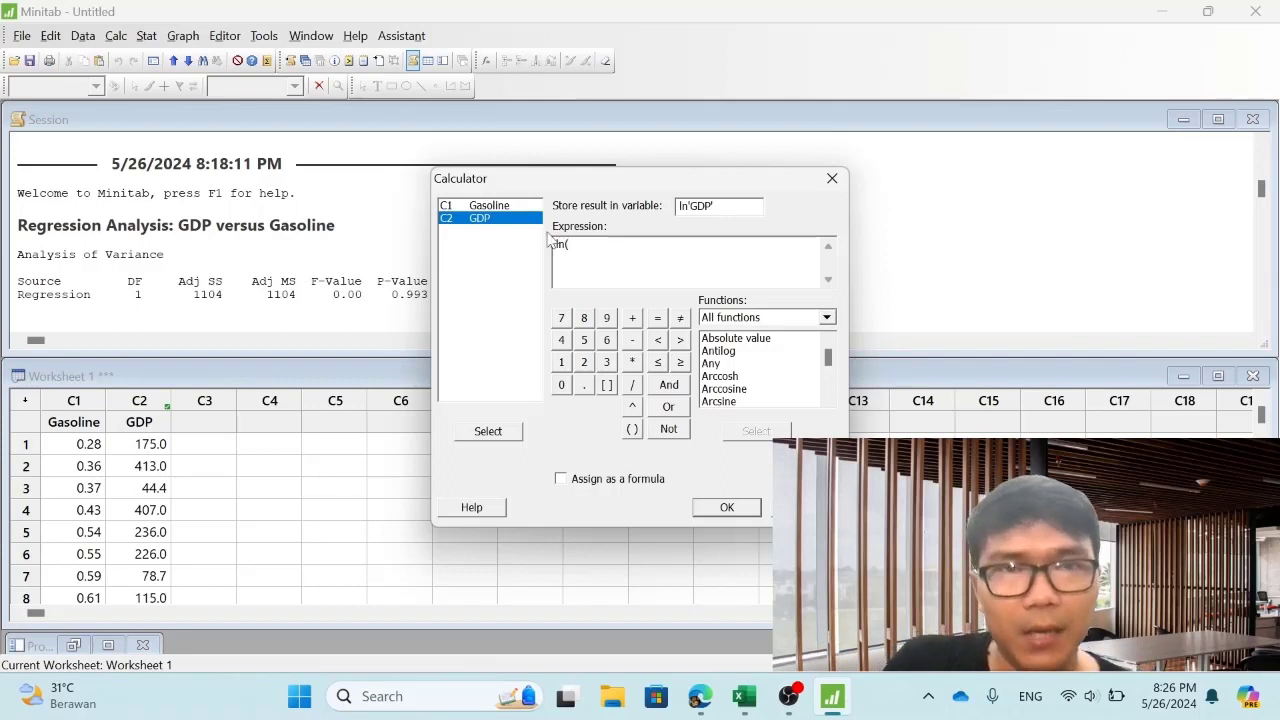
double_click(516, 219)
text())
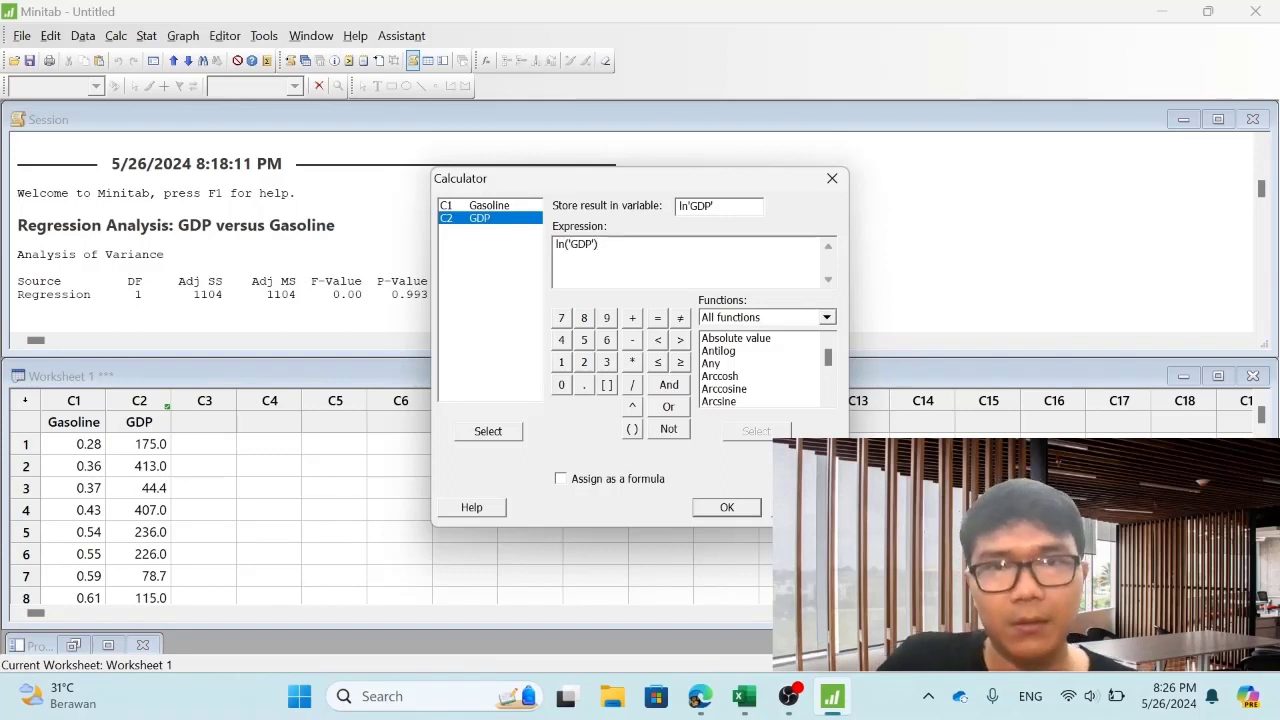
click(737, 508)
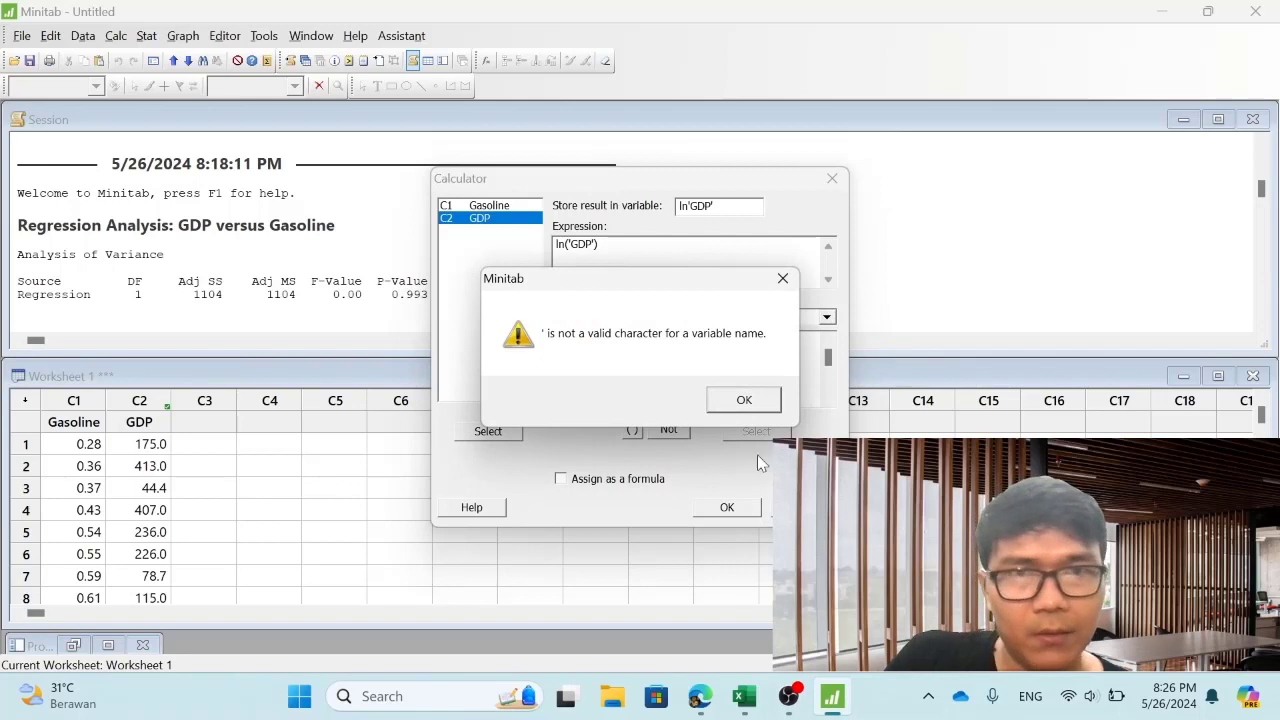
click(744, 400)
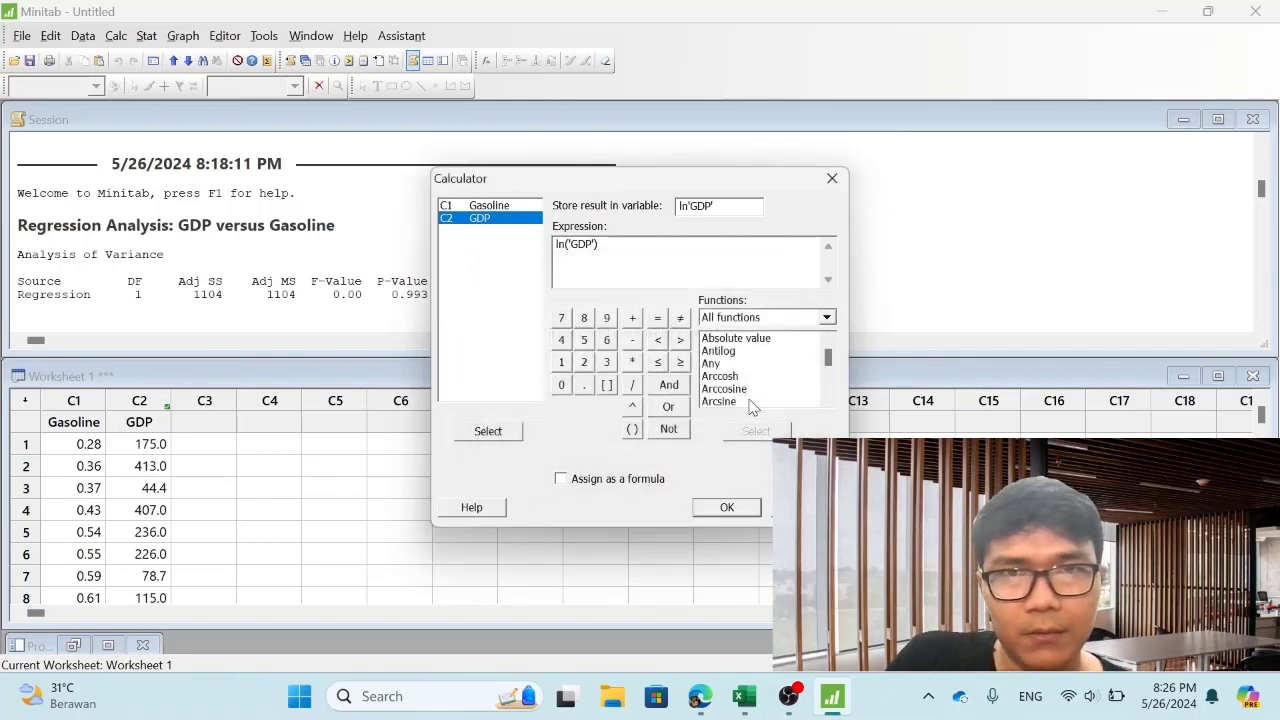
click(690, 205)
key(BackSpace)
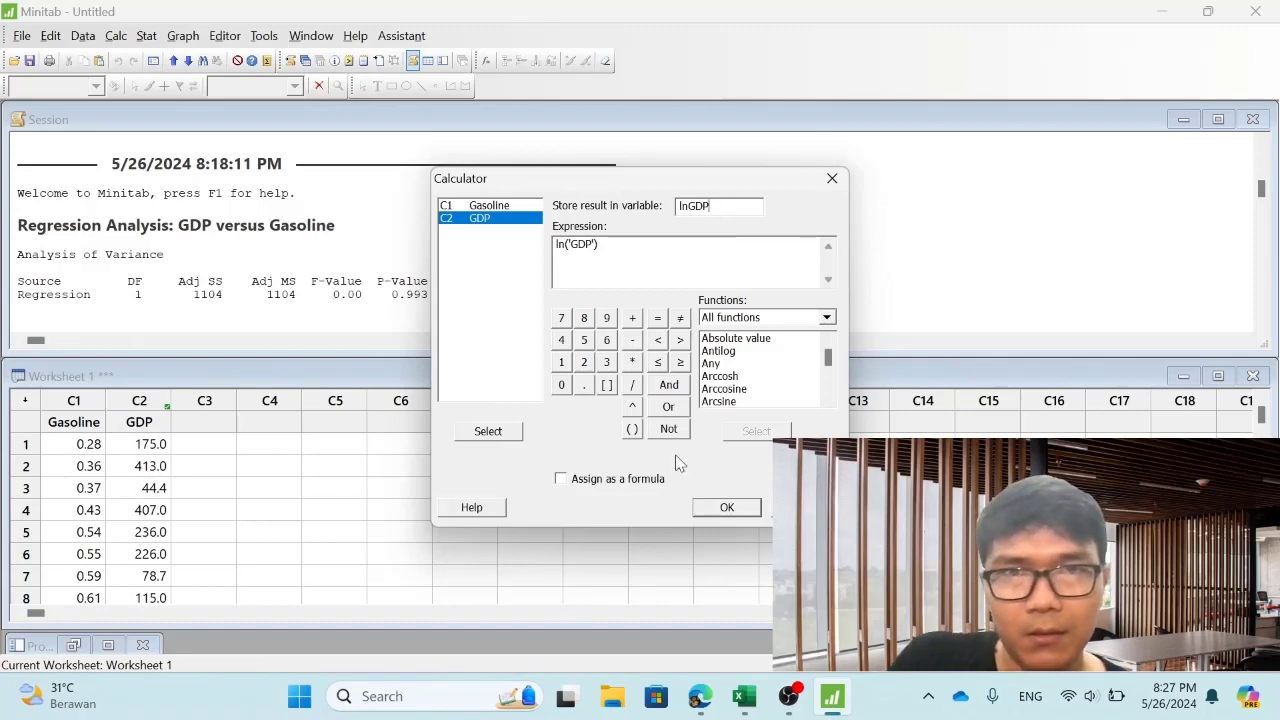
click(726, 507)
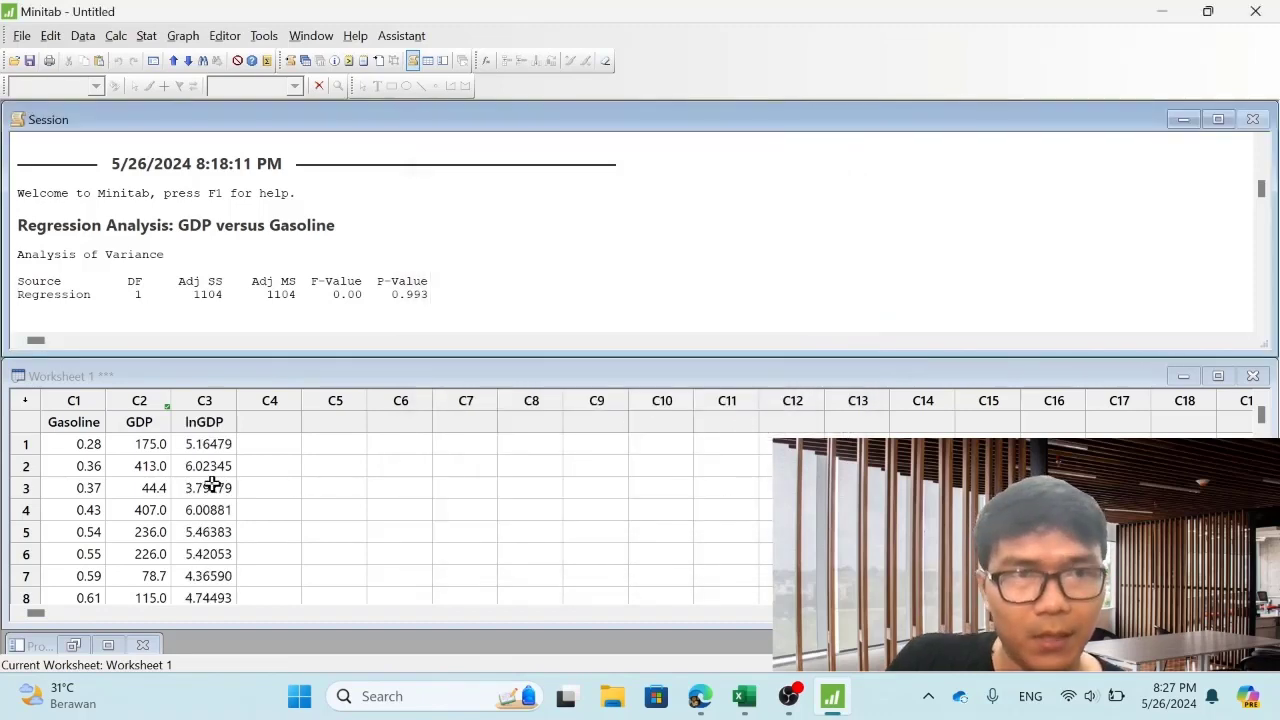
Step: Calculate the natural log of Gasoline with the expression ln('Gasoline') and store it in a new variable named lnGas
click(146, 36)
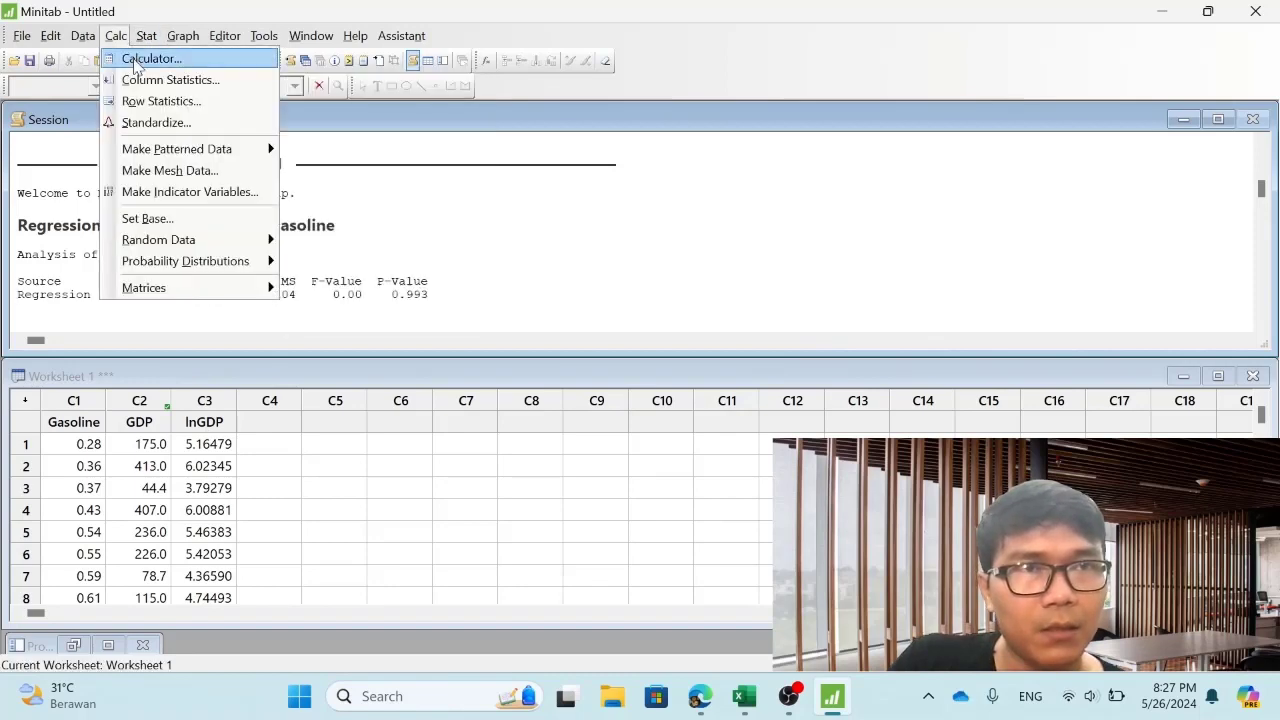
click(145, 58)
click(719, 208)
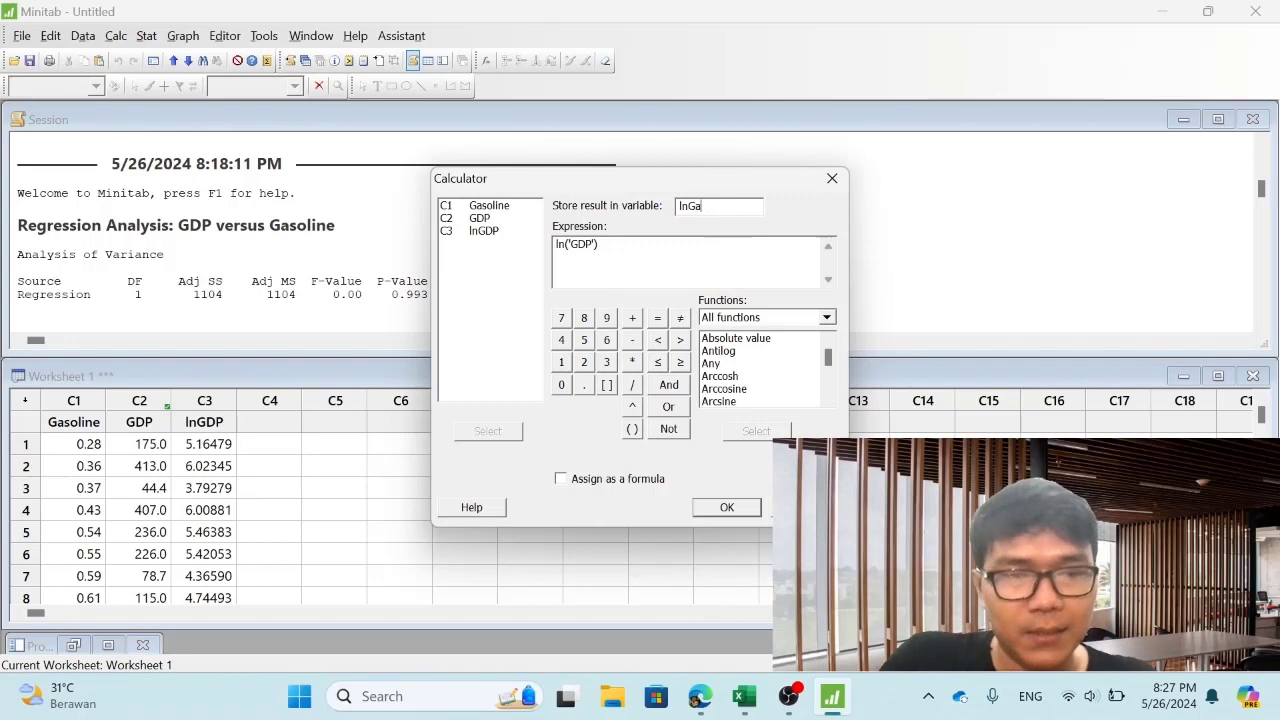
click(592, 245)
key(BackSpace)
key(BackSpace)
key(BackSpace)
key(BackSpace)
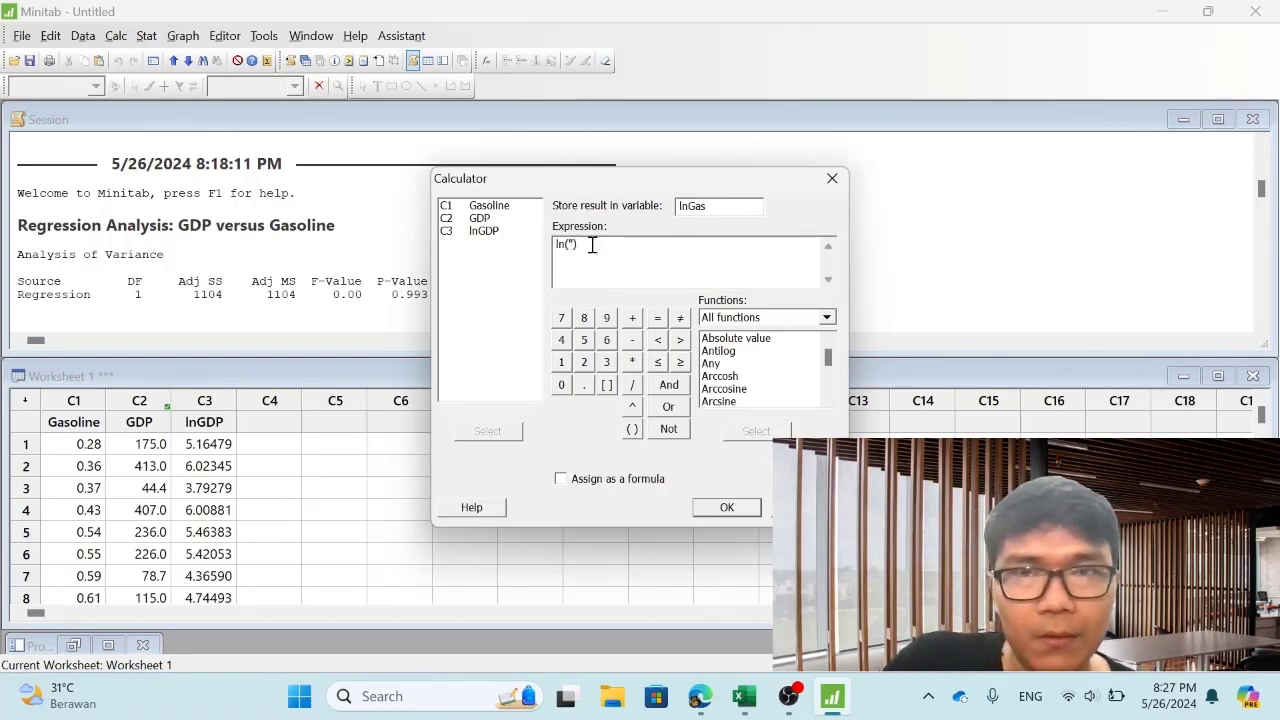
double_click(495, 206)
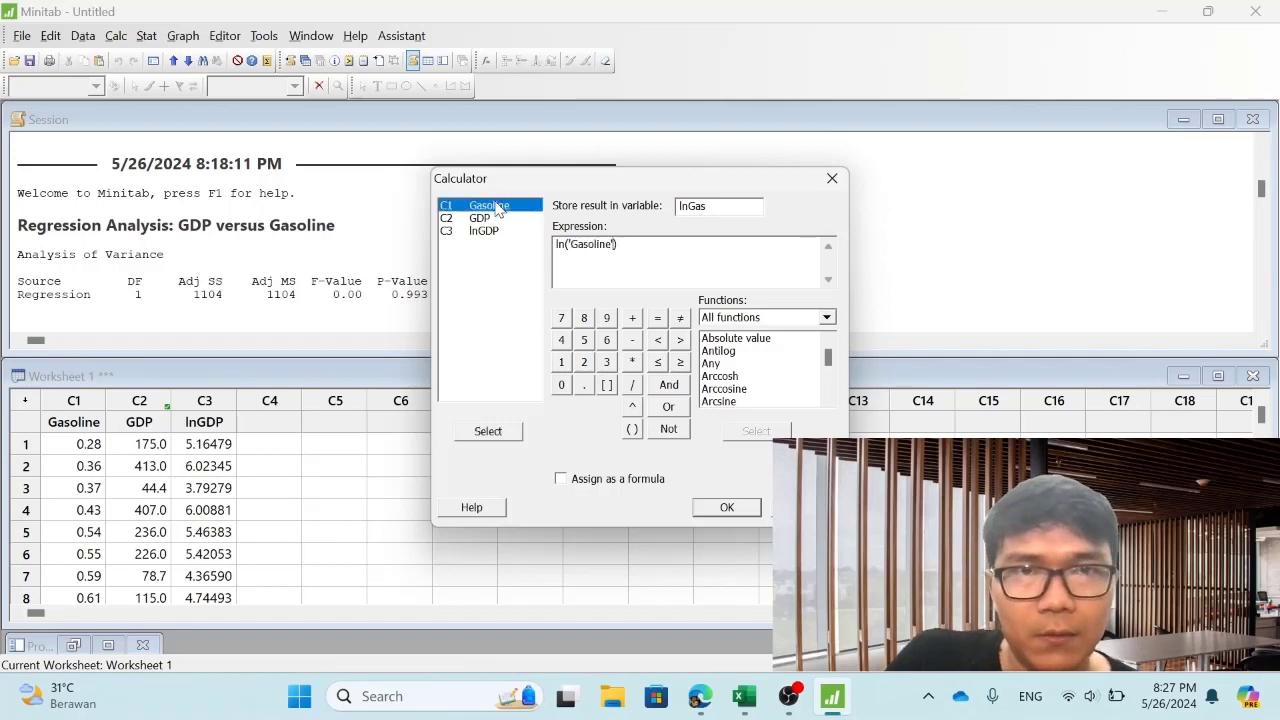
click(728, 507)
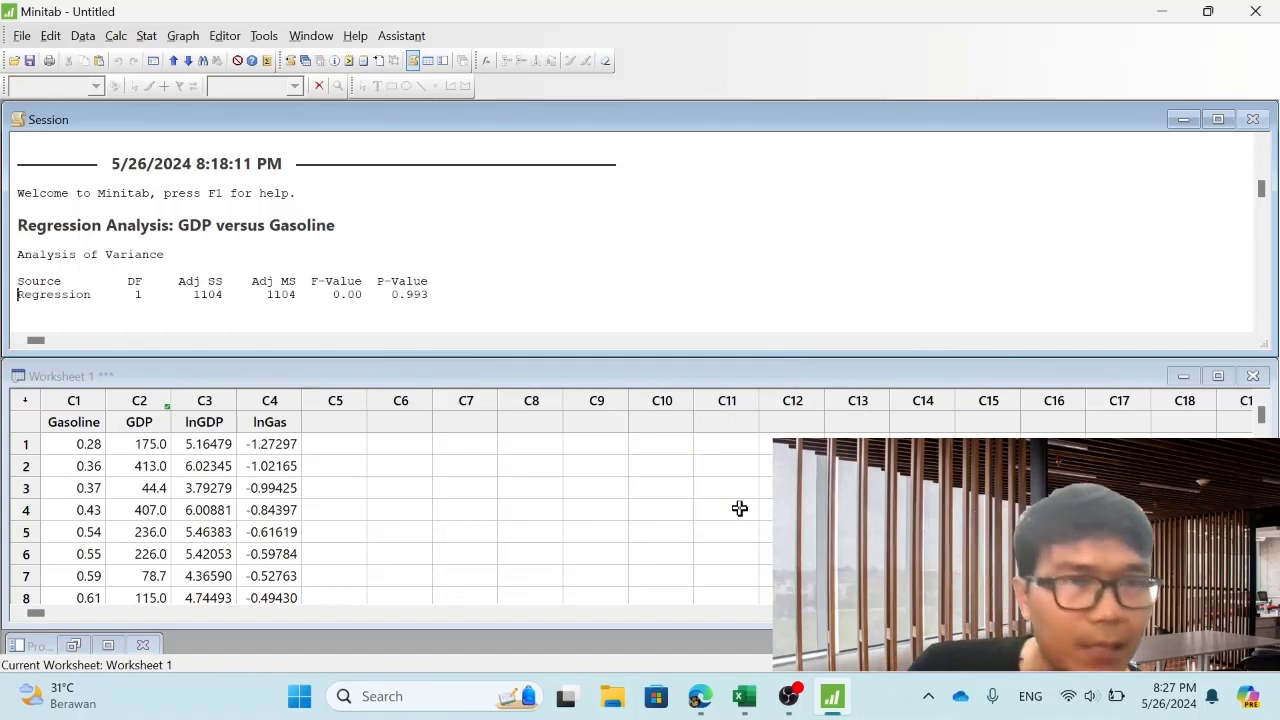
Step: Inspect the first-row values of the Gasoline, GDP and lnGDP columns in the worksheet
click(67, 448)
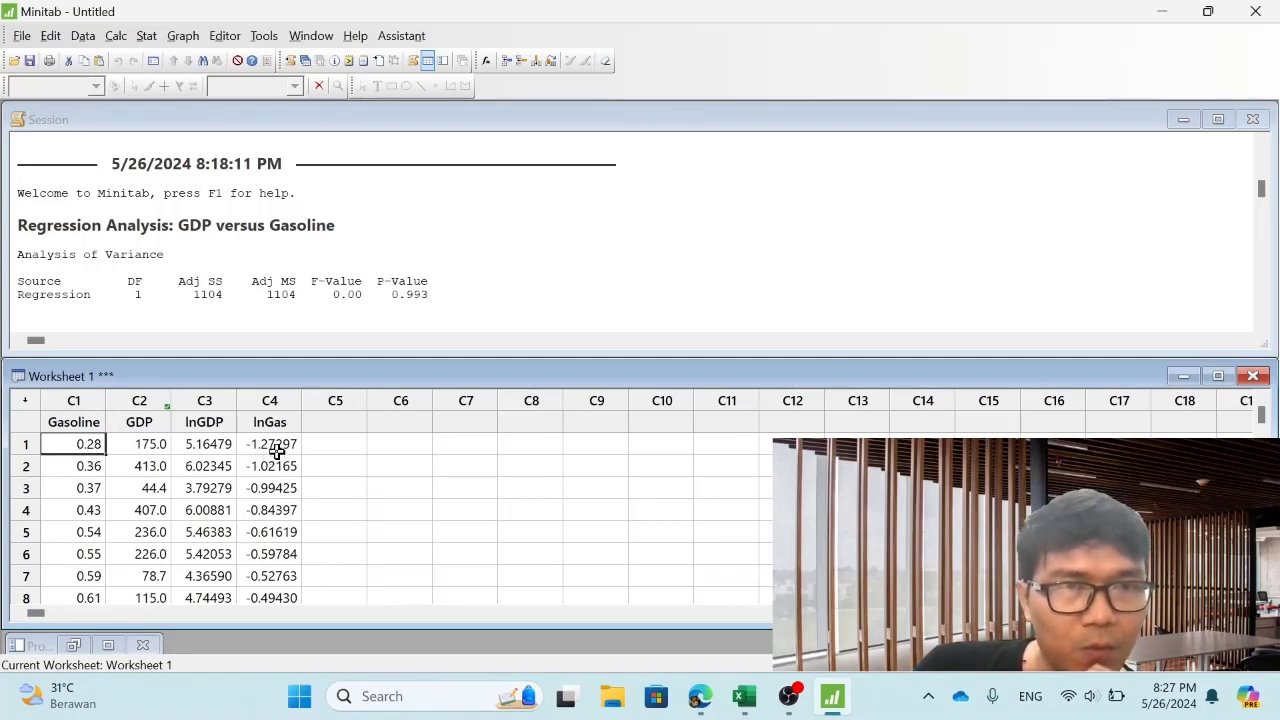
click(147, 447)
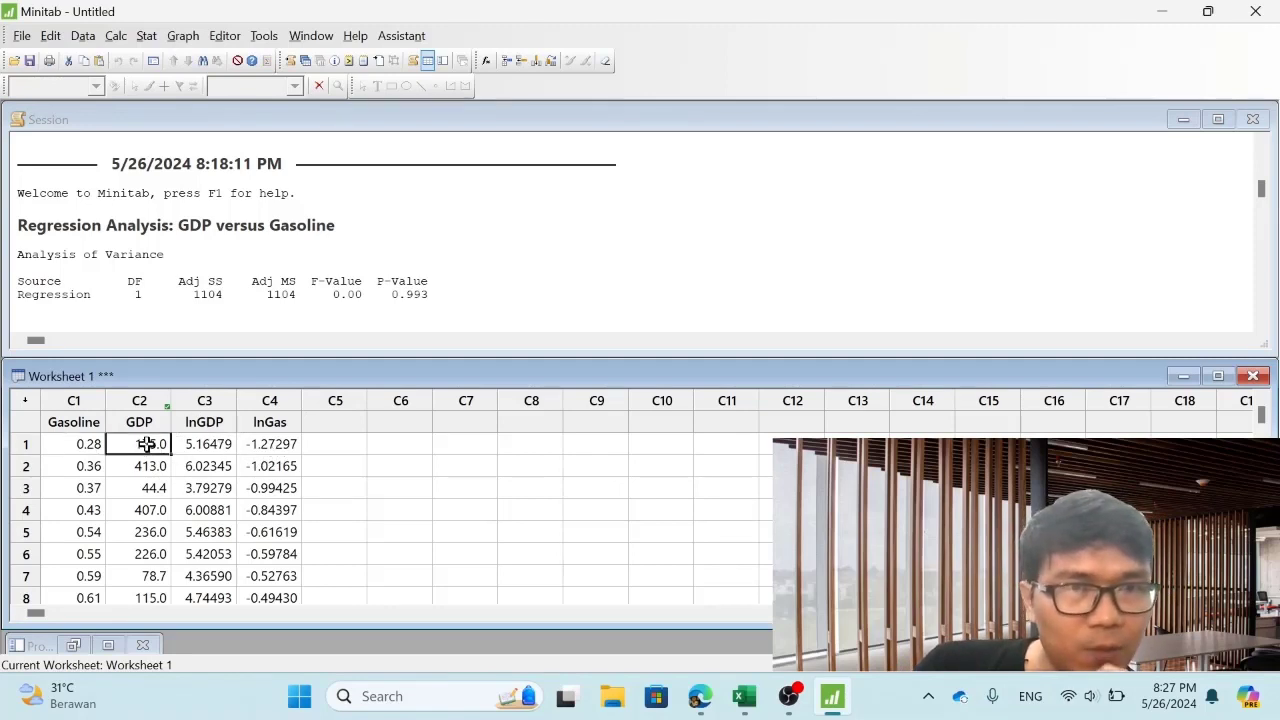
click(210, 452)
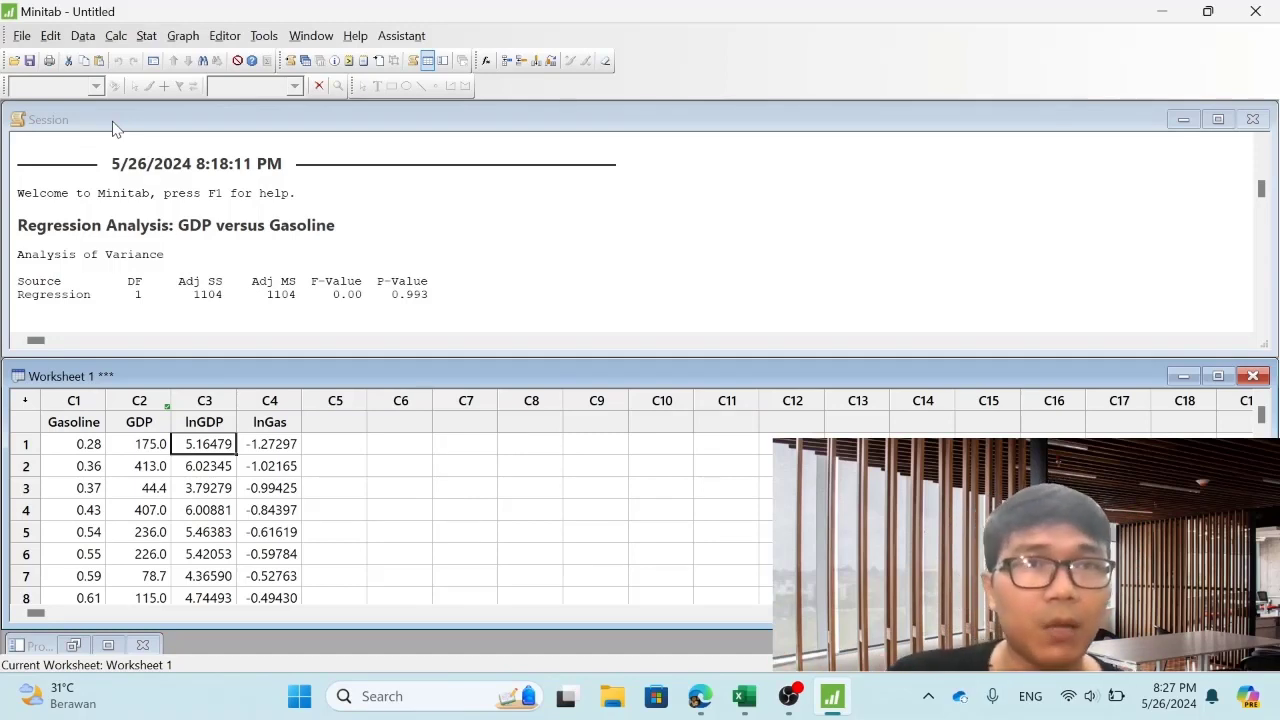
Step: Fit a regression model with lnGDP as the response and lnGas as the continuous predictor, and maximize the Session window
click(147, 36)
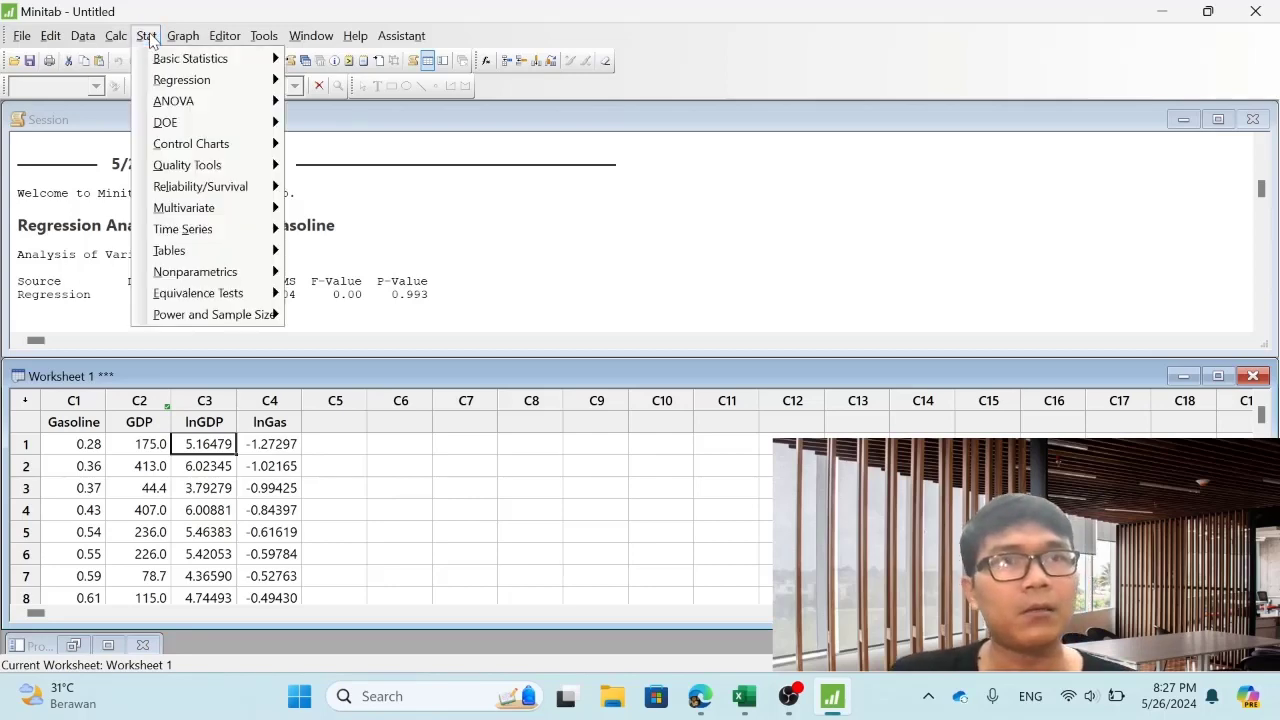
mouse_move(172, 82)
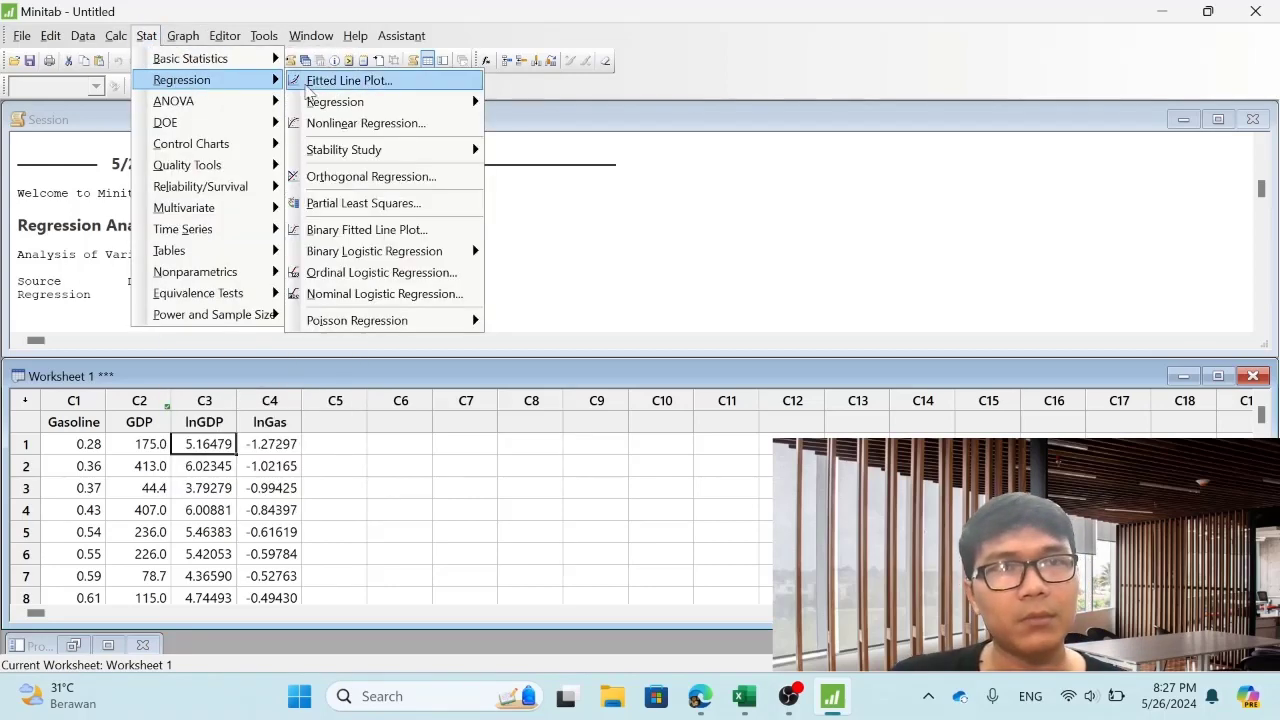
mouse_move(414, 102)
click(560, 102)
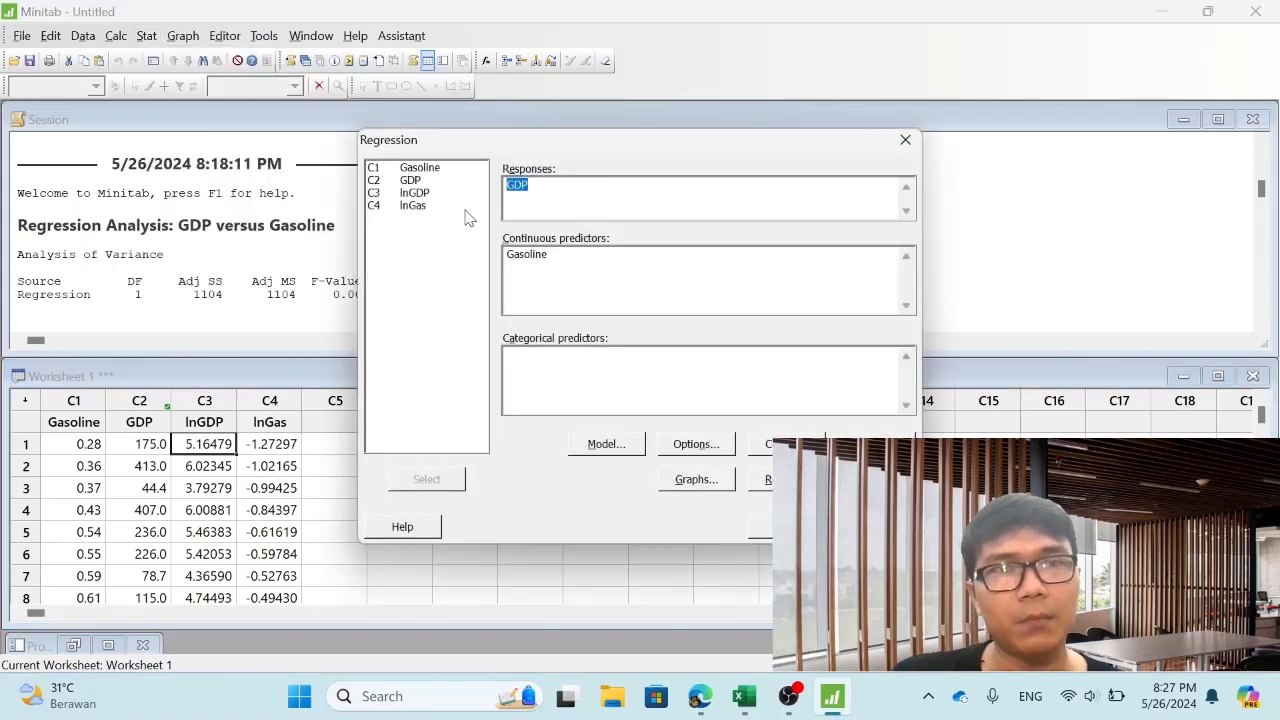
double_click(418, 195)
drag(550, 256, 486, 250)
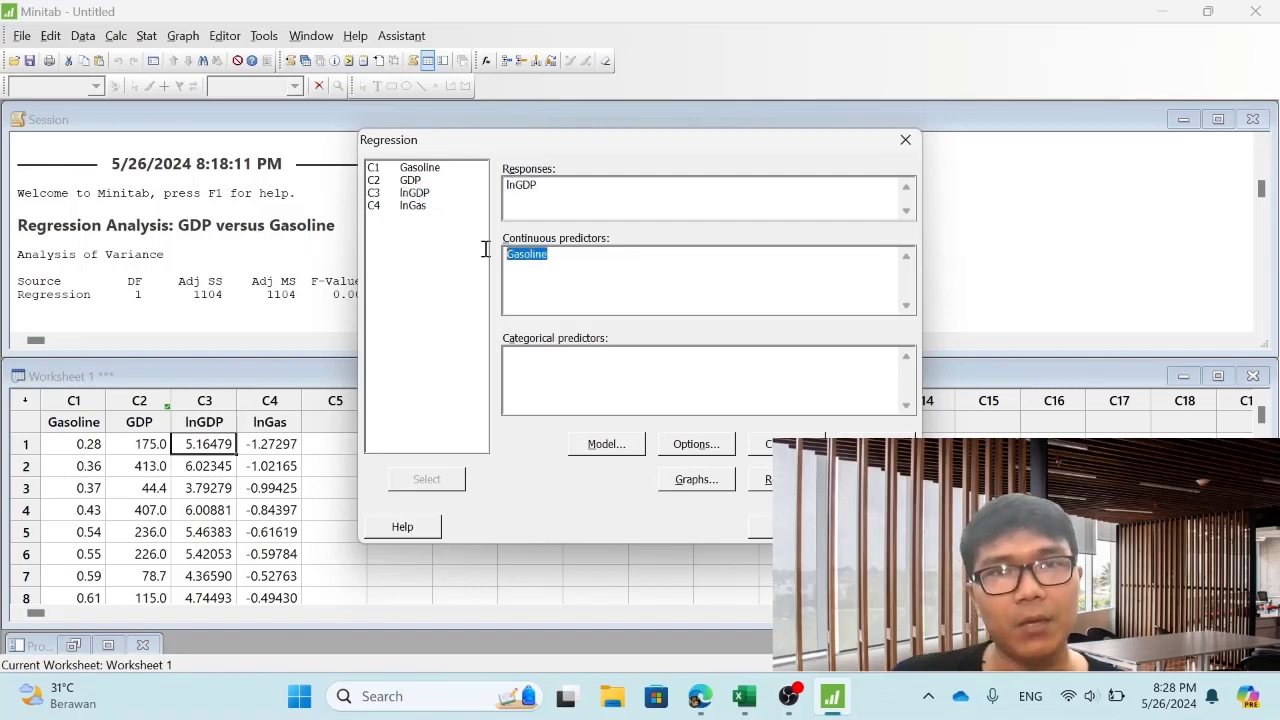
key(Delete)
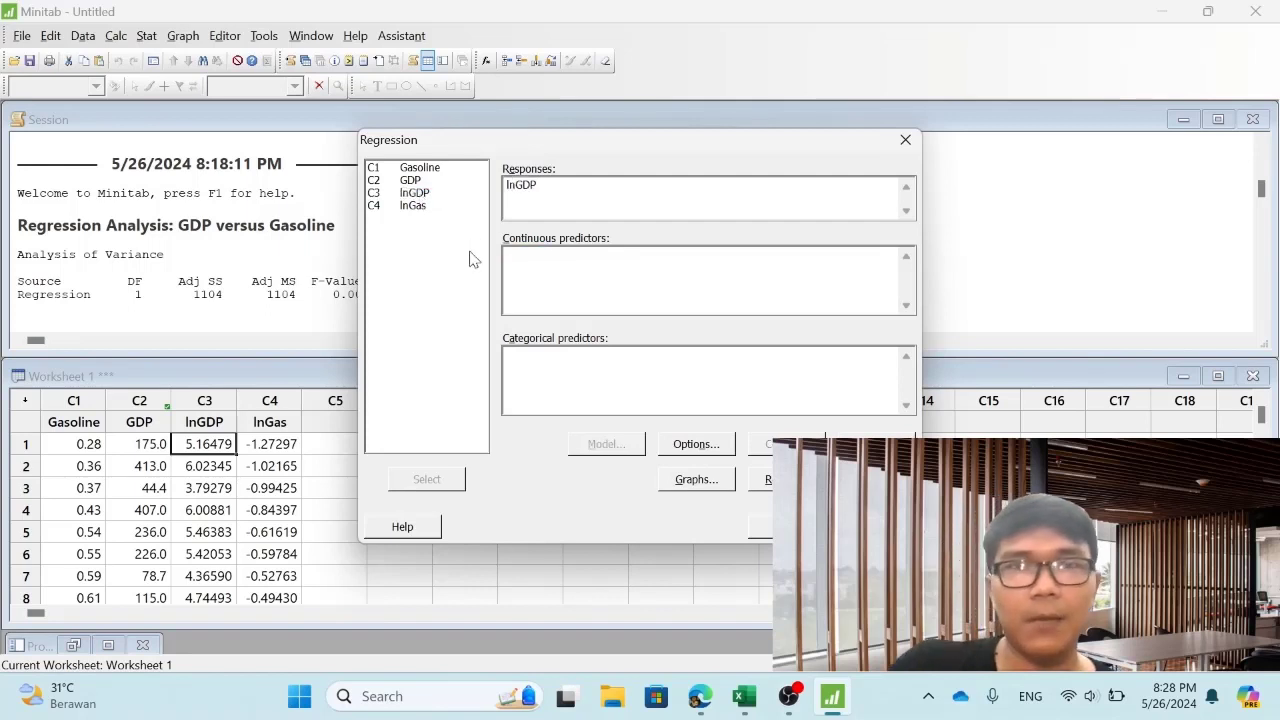
double_click(415, 205)
click(787, 527)
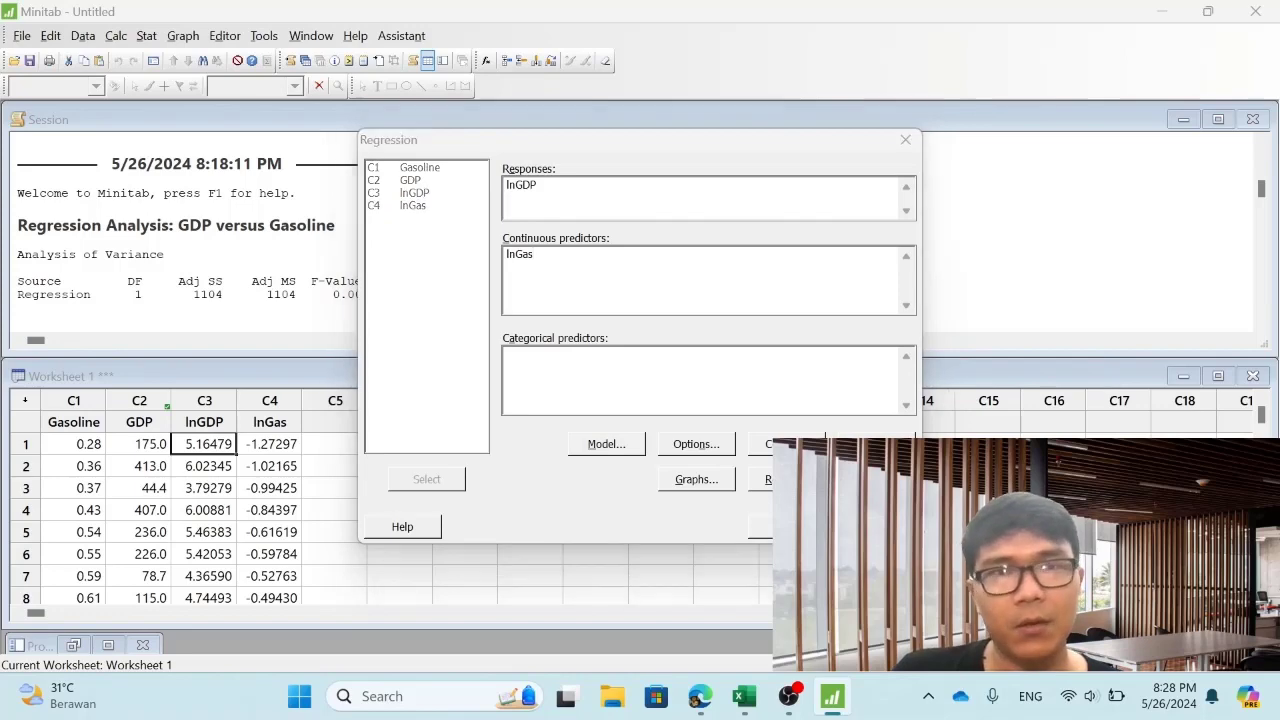
click(1219, 118)
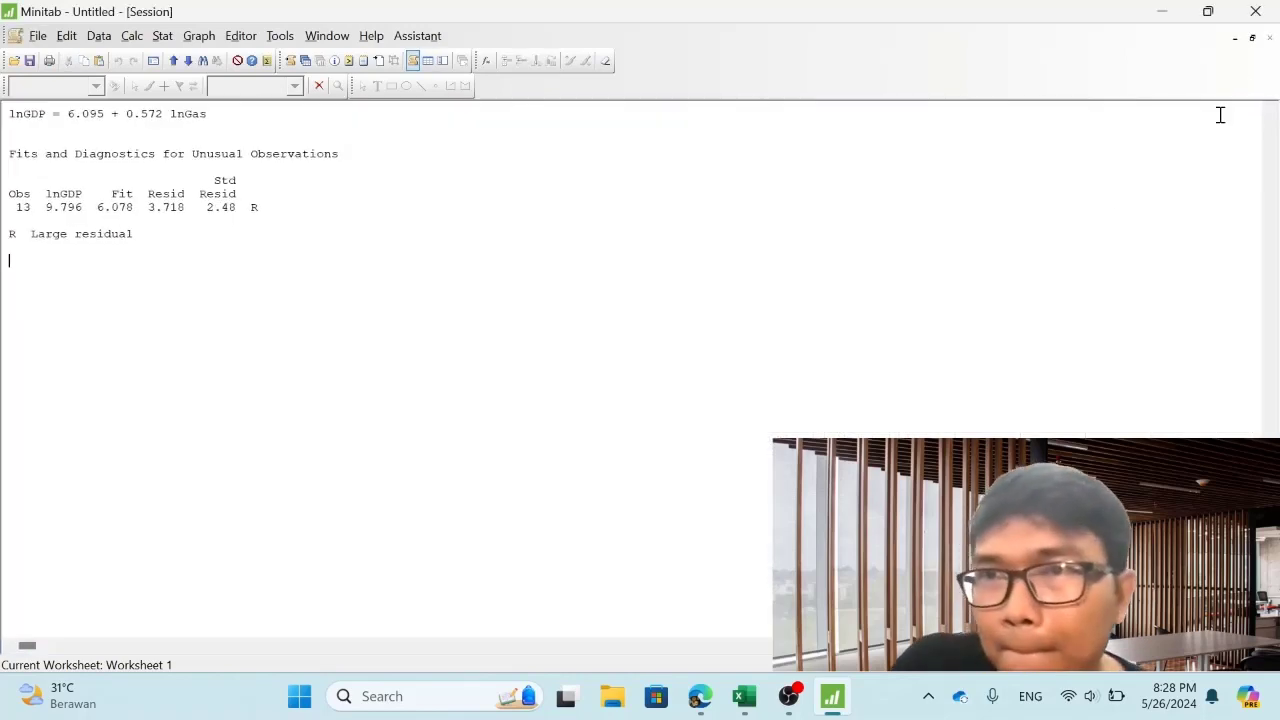
Step: Examine the lnGDP versus lnGas regression output, including the regression and lnGas P-values, and restore the Session window
scroll(1271, 112, up, 8)
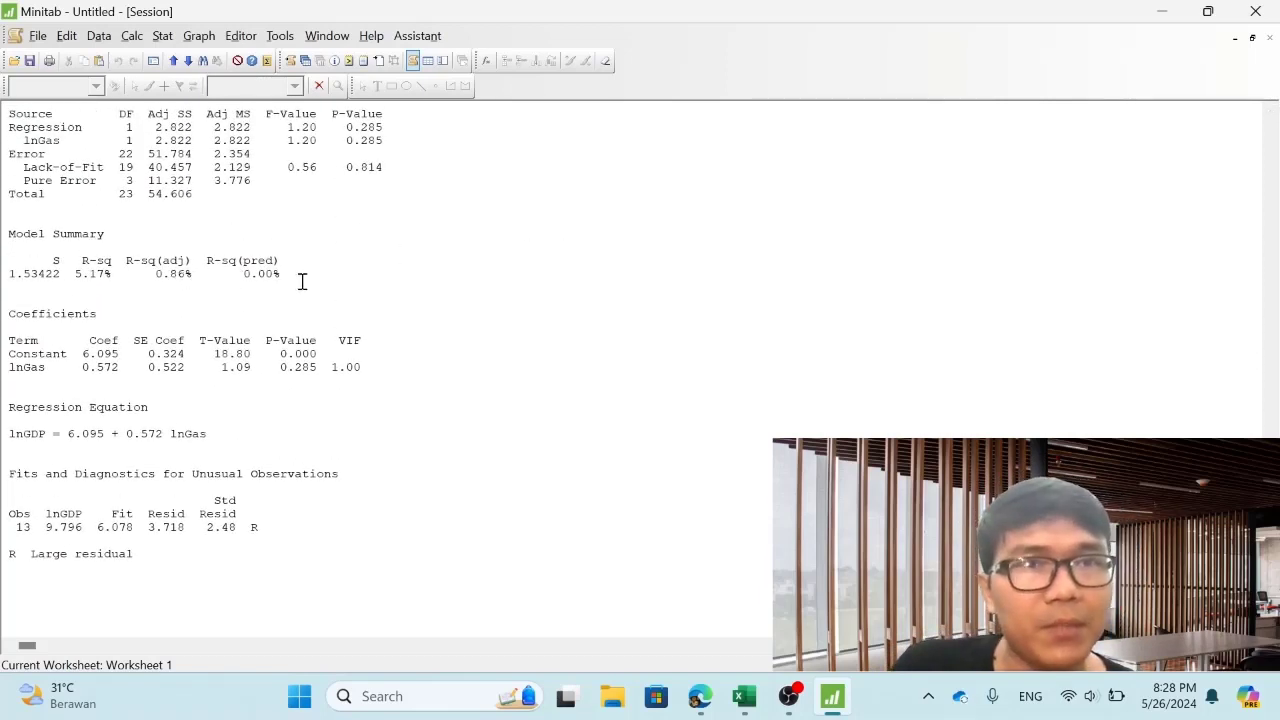
scroll(1273, 115, up, 2)
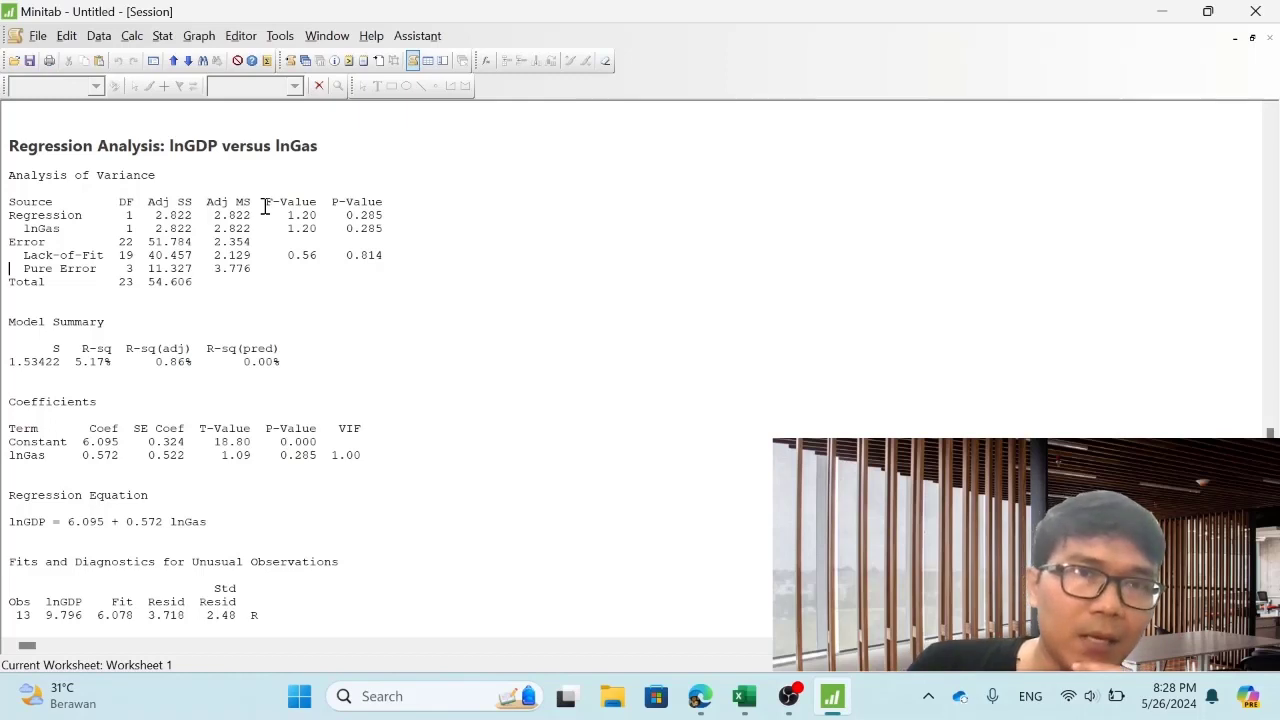
mouse_move(357, 215)
mouse_down()
mouse_move(384, 216)
mouse_move(367, 216)
mouse_up()
drag(281, 458, 322, 462)
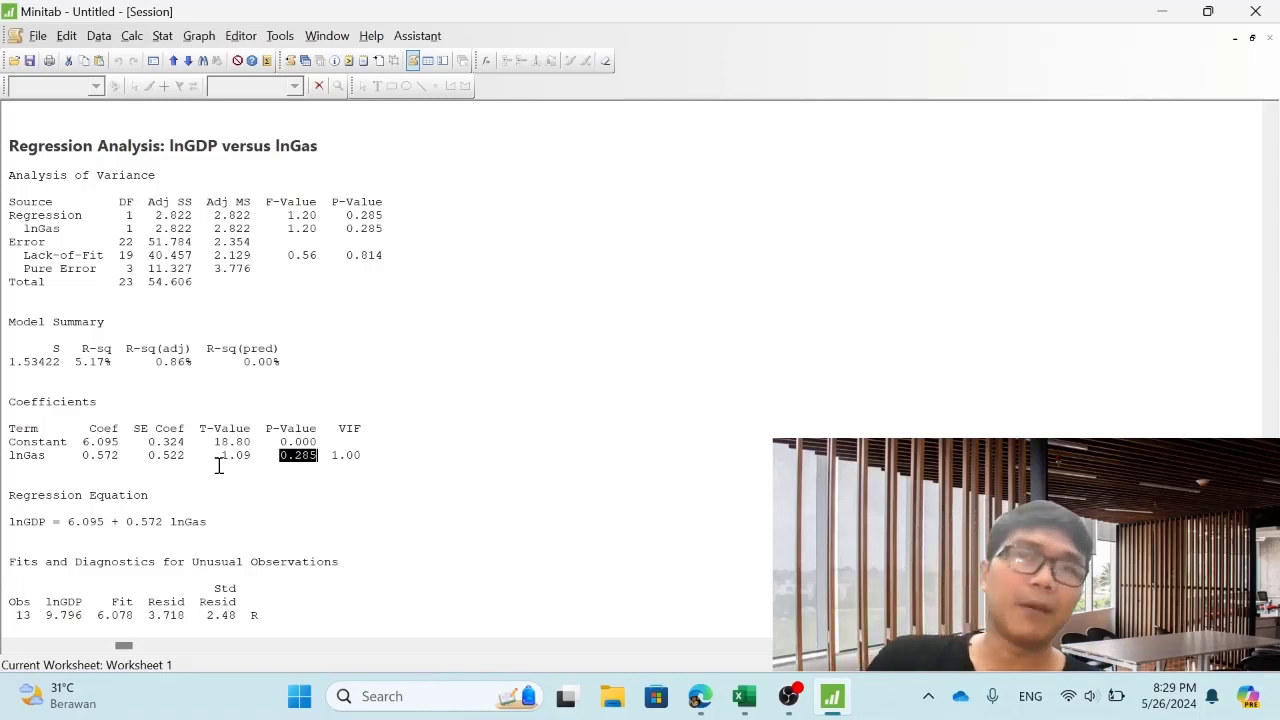
click(1251, 40)
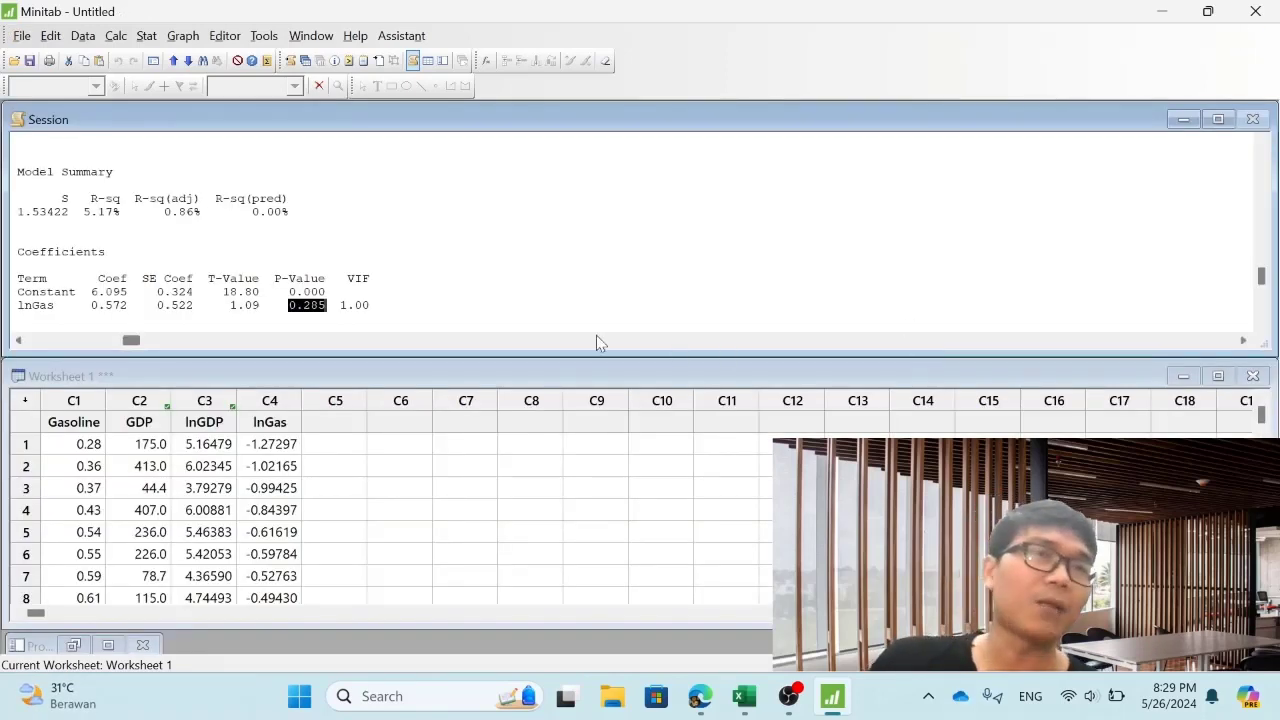
Step: Calculate the reciprocal of lnGas with the expression 1/'lnGas' and store it in a new variable named lnGas-1
click(337, 422)
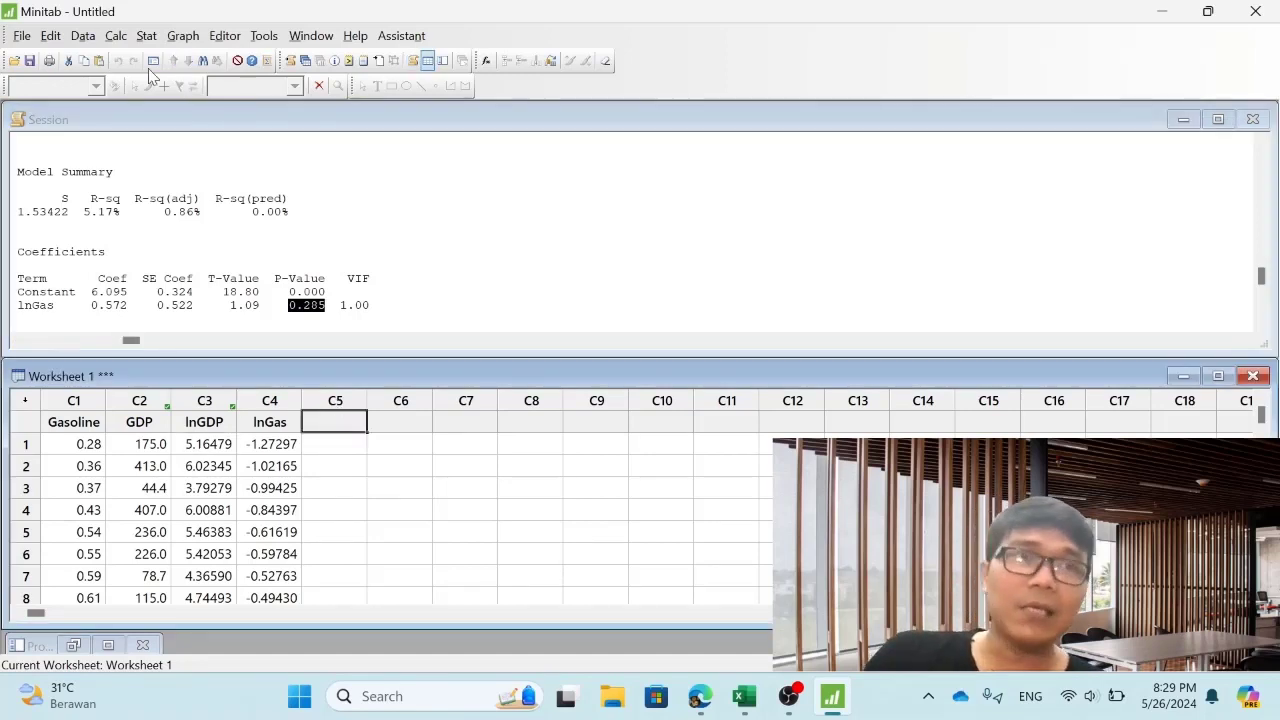
click(116, 37)
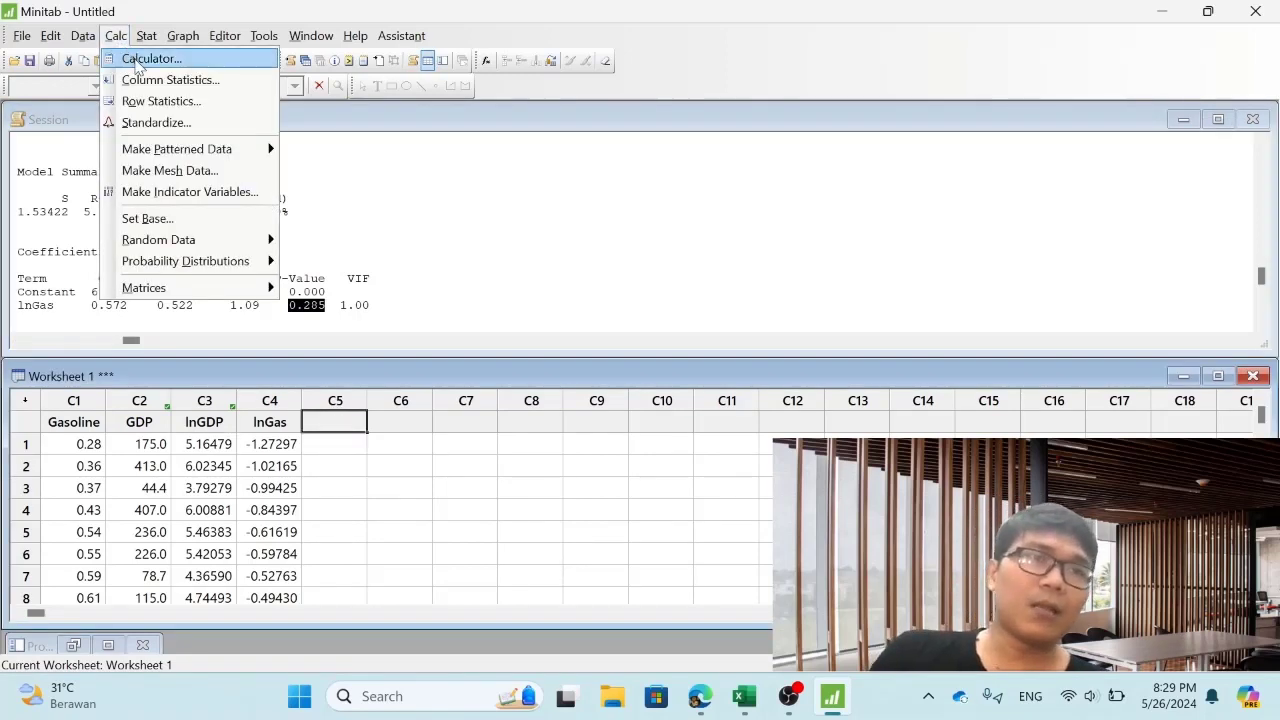
click(140, 59)
drag(580, 180, 694, 142)
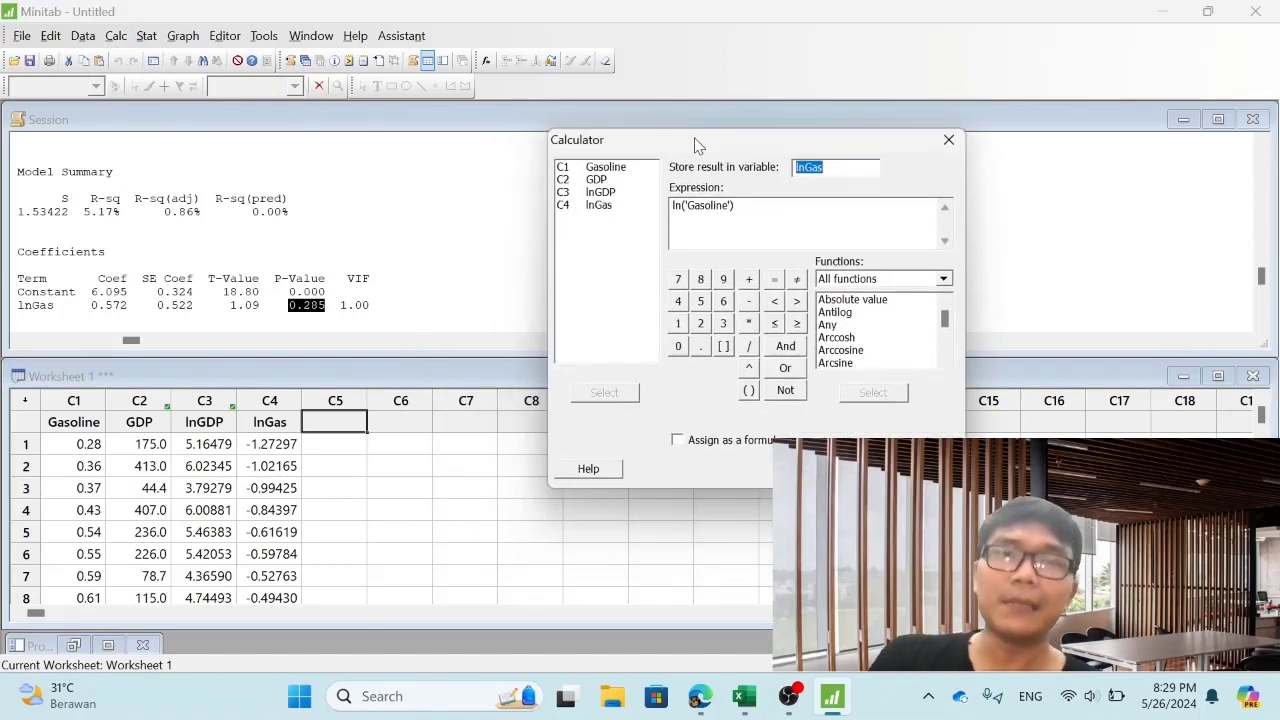
click(857, 173)
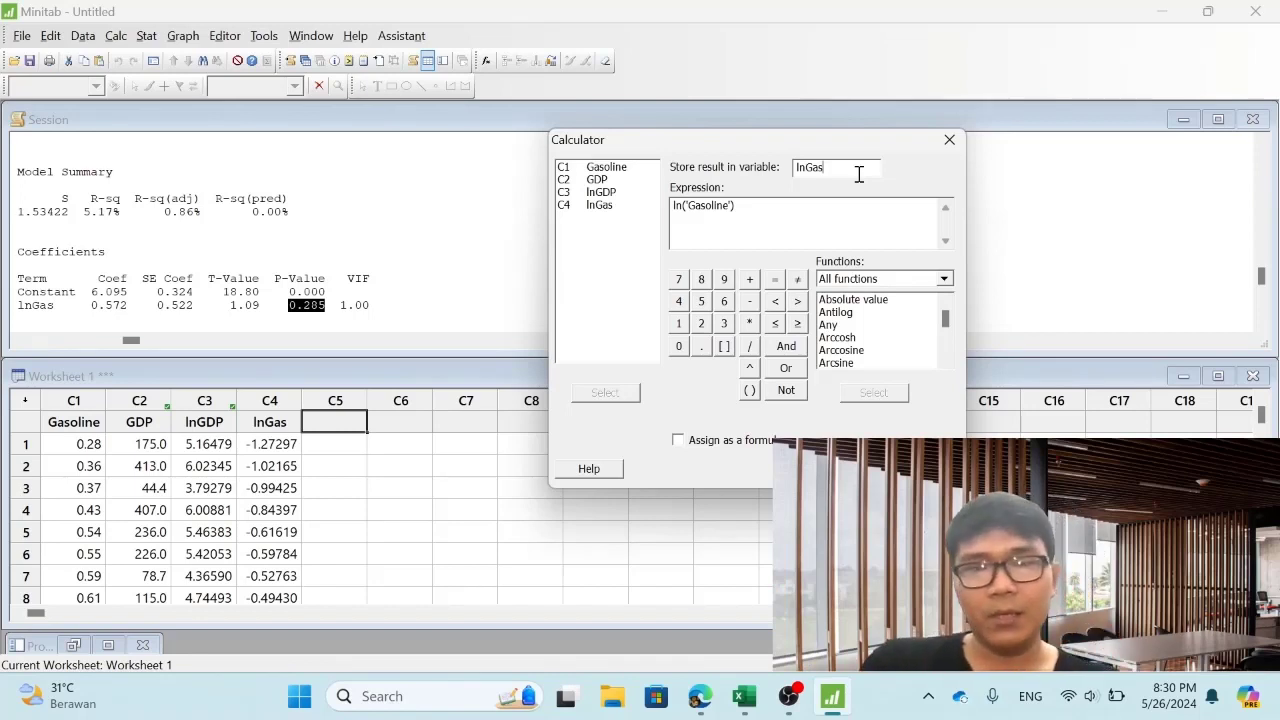
text(-1)
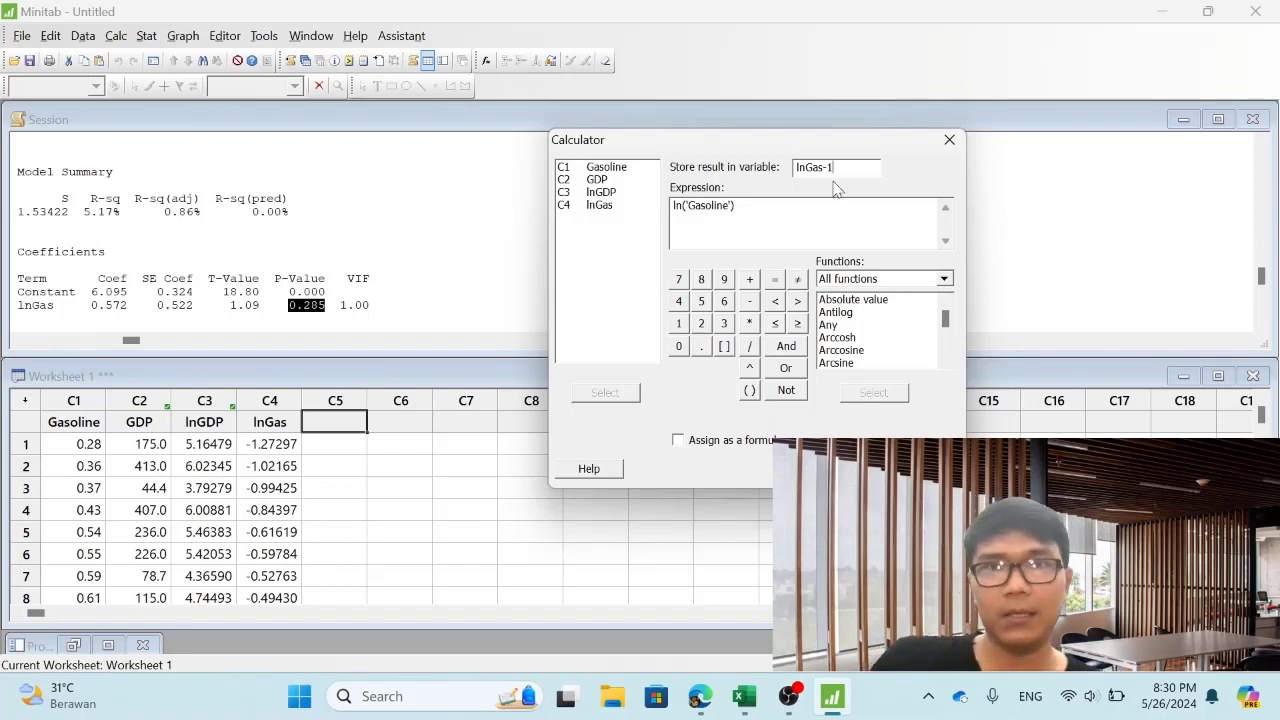
click(745, 208)
drag(745, 208, 643, 209)
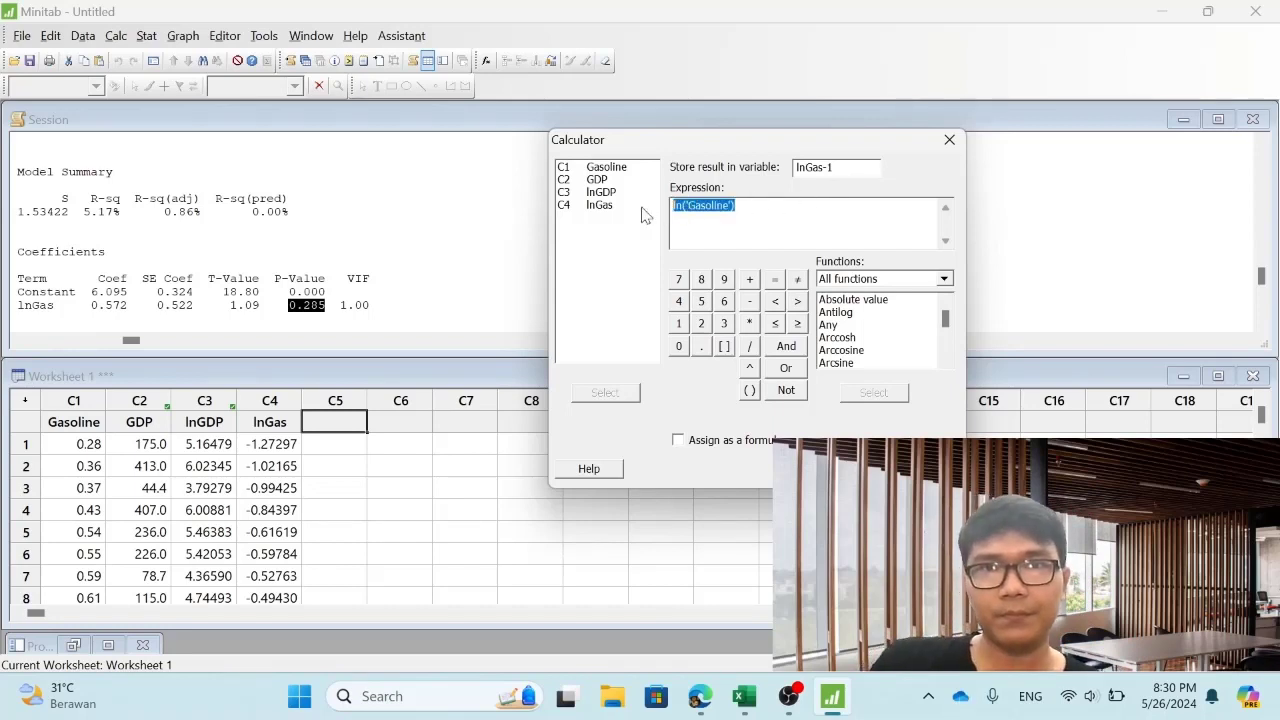
key(BackSpace)
text(1/)
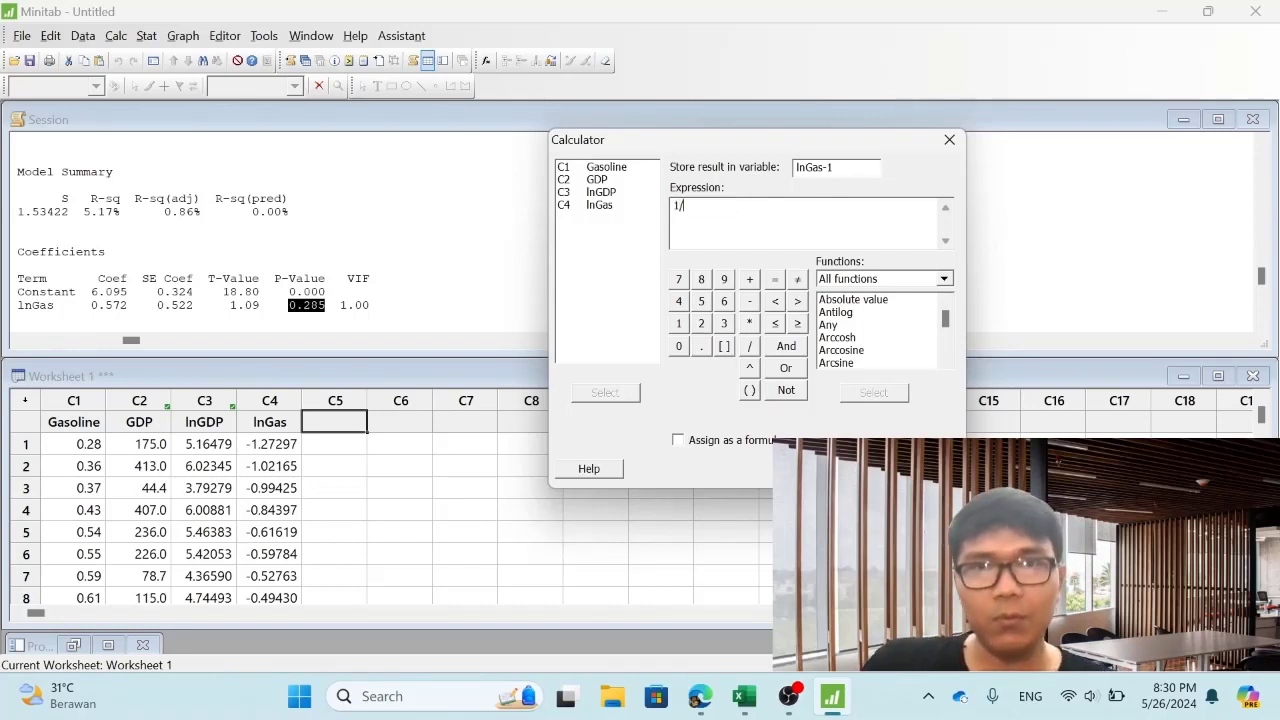
double_click(600, 205)
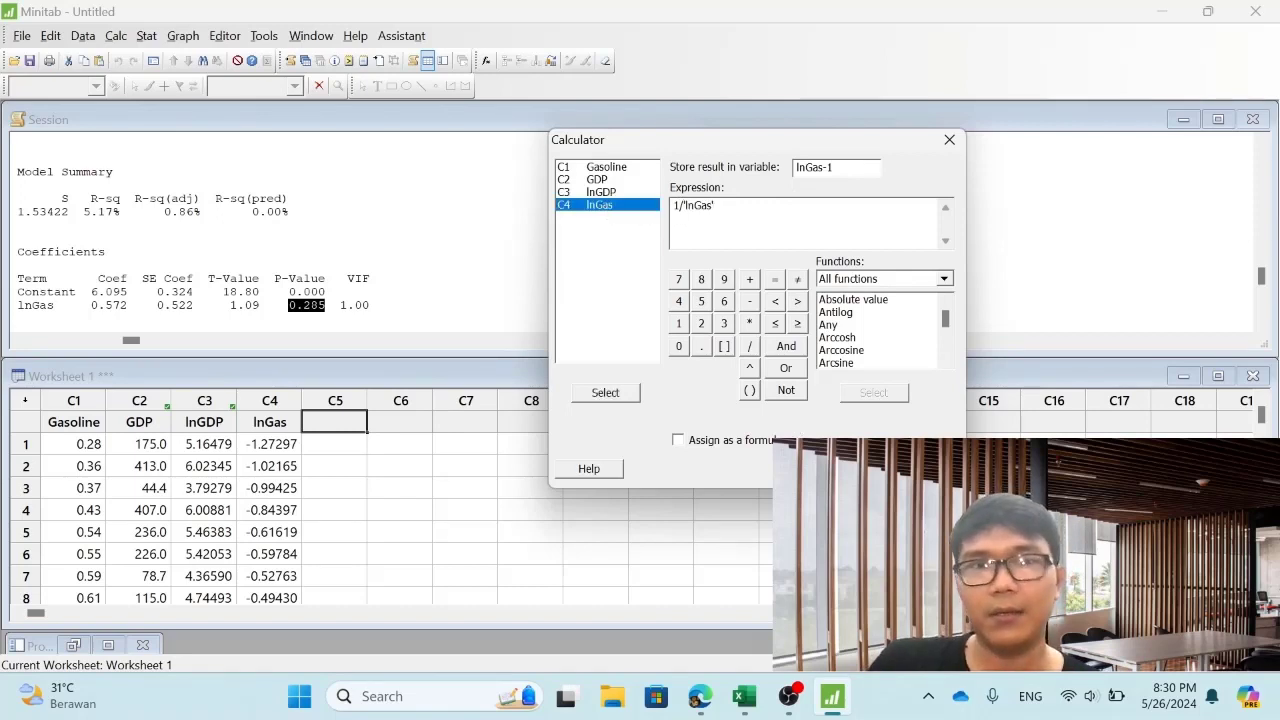
click(841, 469)
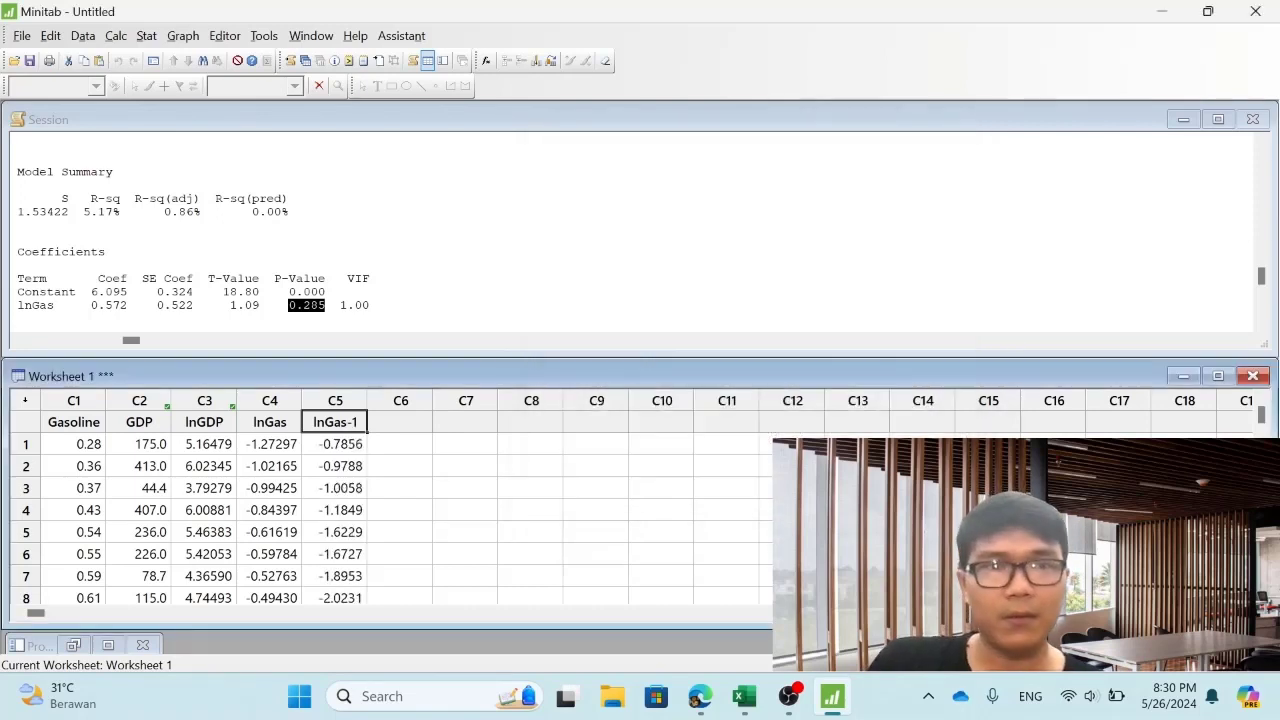
Step: Calculate the reciprocal of lnGDP with the expression 1/'lnGDP' and store it in a new variable named lnGDP-1
click(116, 36)
click(128, 55)
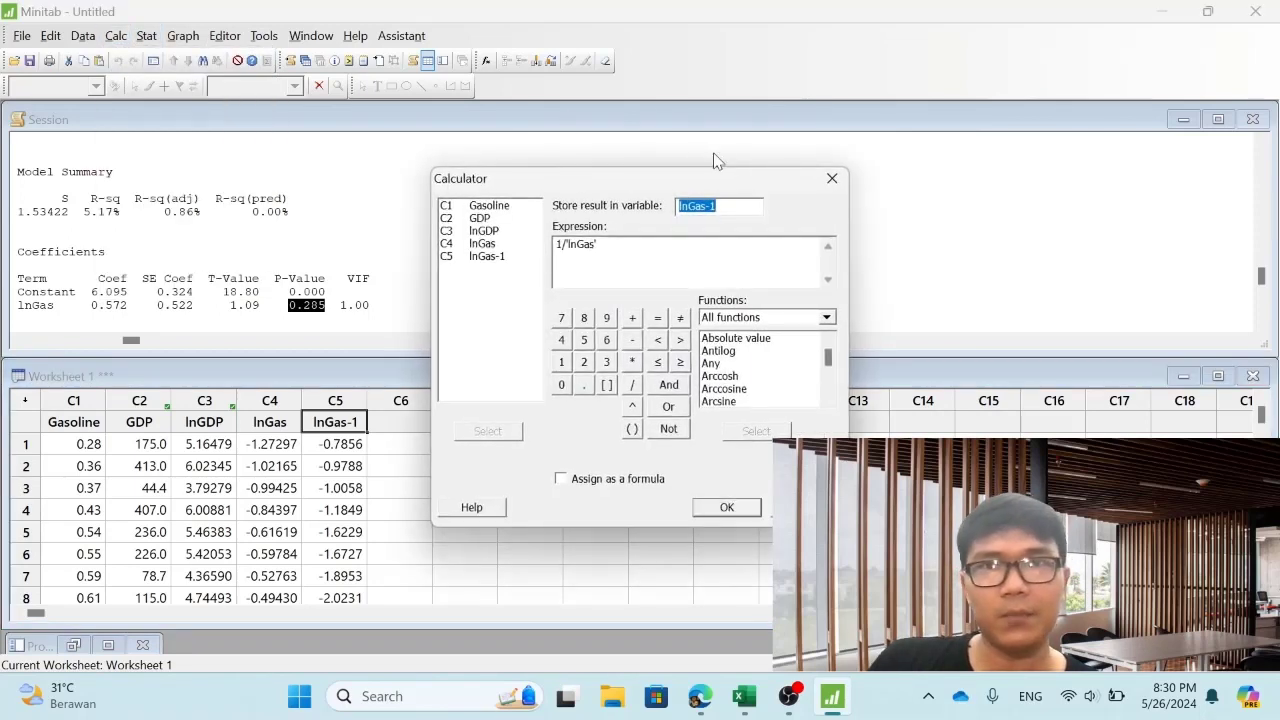
double_click(484, 231)
click(728, 209)
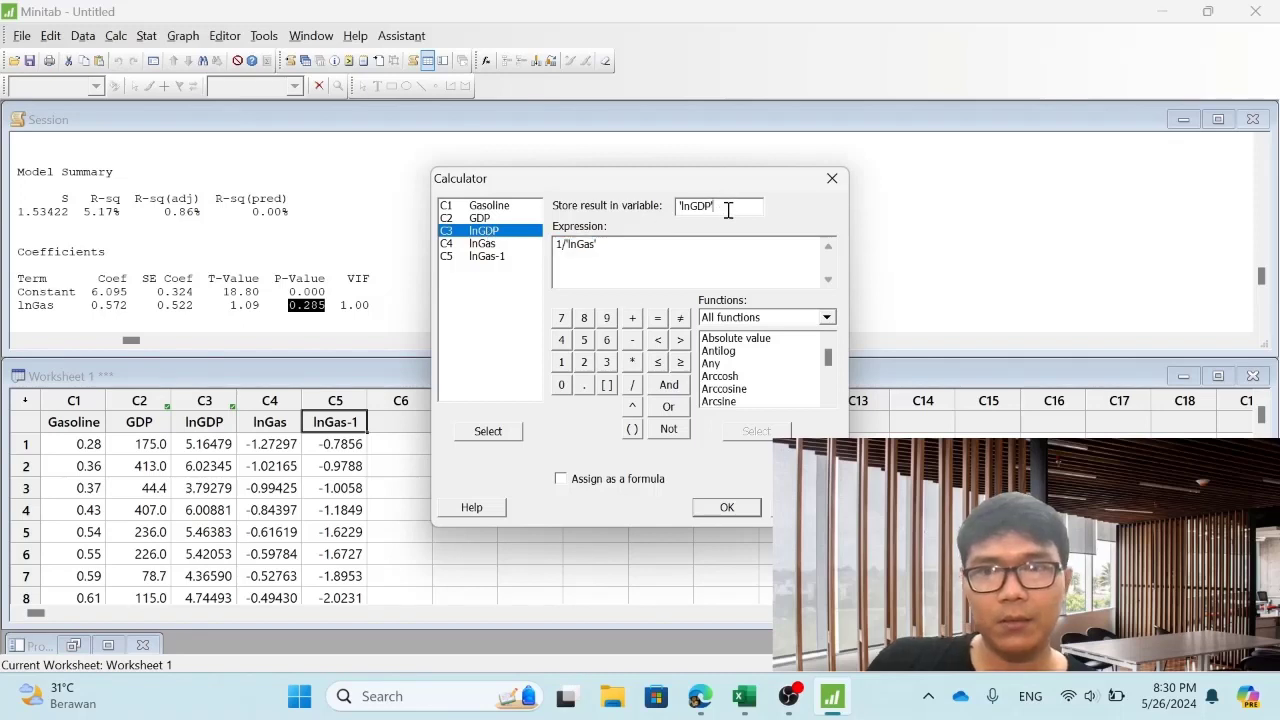
key(BackSpace)
text(-1)
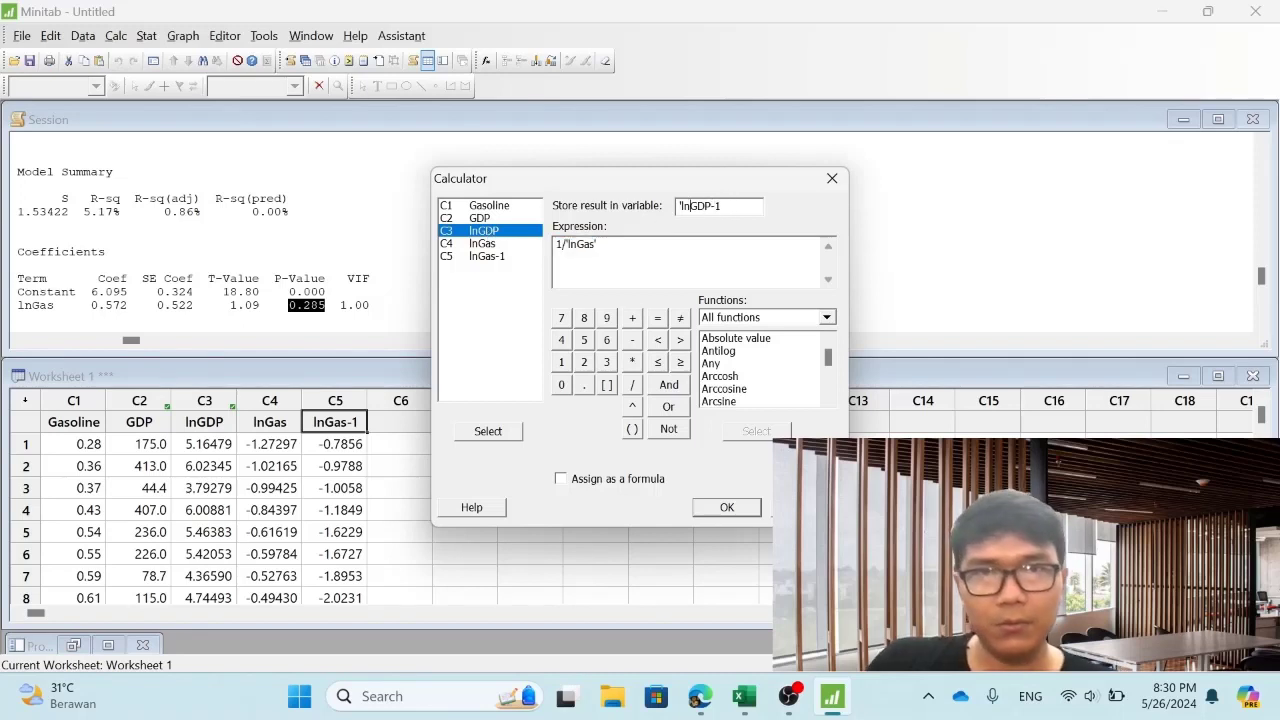
click(654, 258)
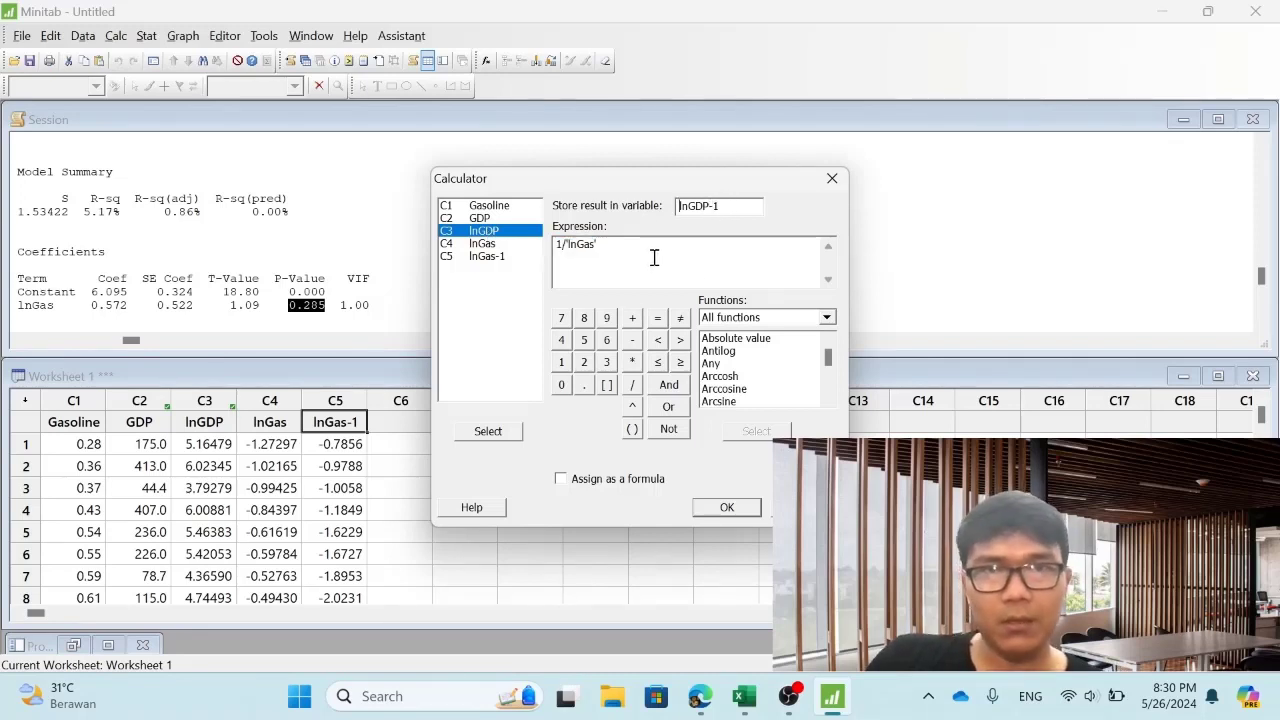
key(BackSpace)
key(BackSpace)
key(BackSpace)
key(BackSpace)
key(BackSpace)
key(BackSpace)
key(BackSpace)
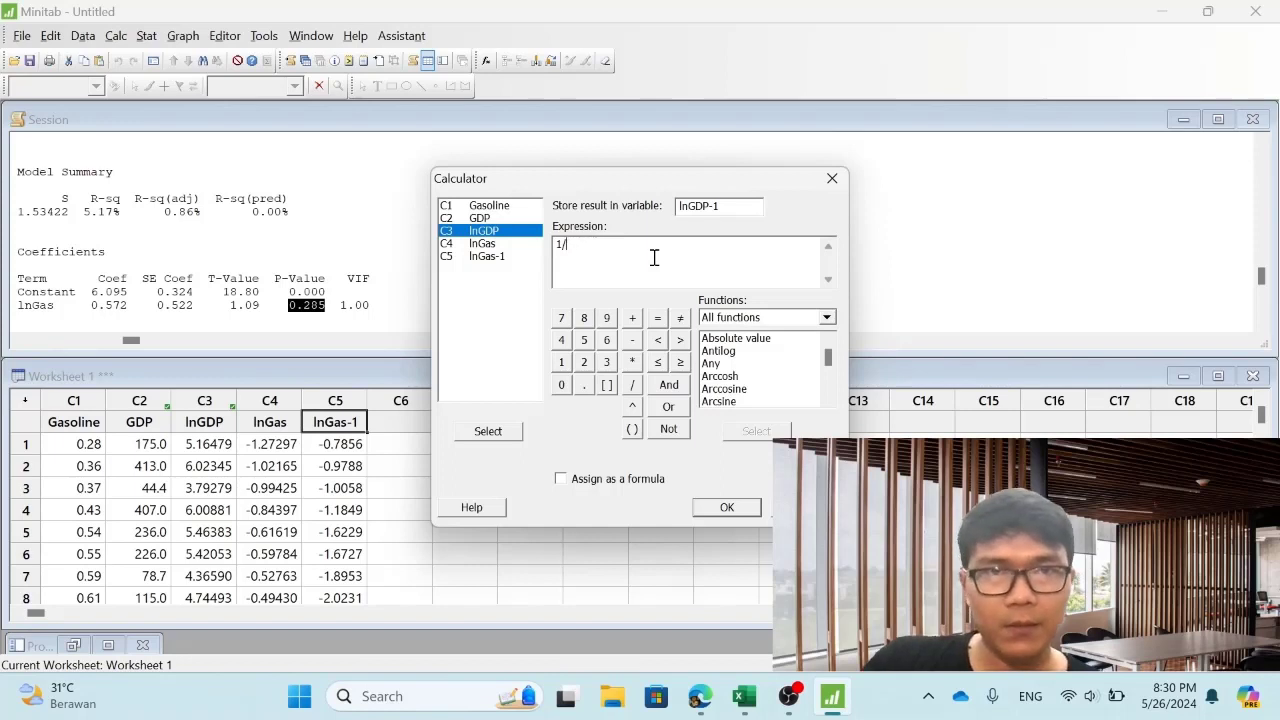
double_click(510, 232)
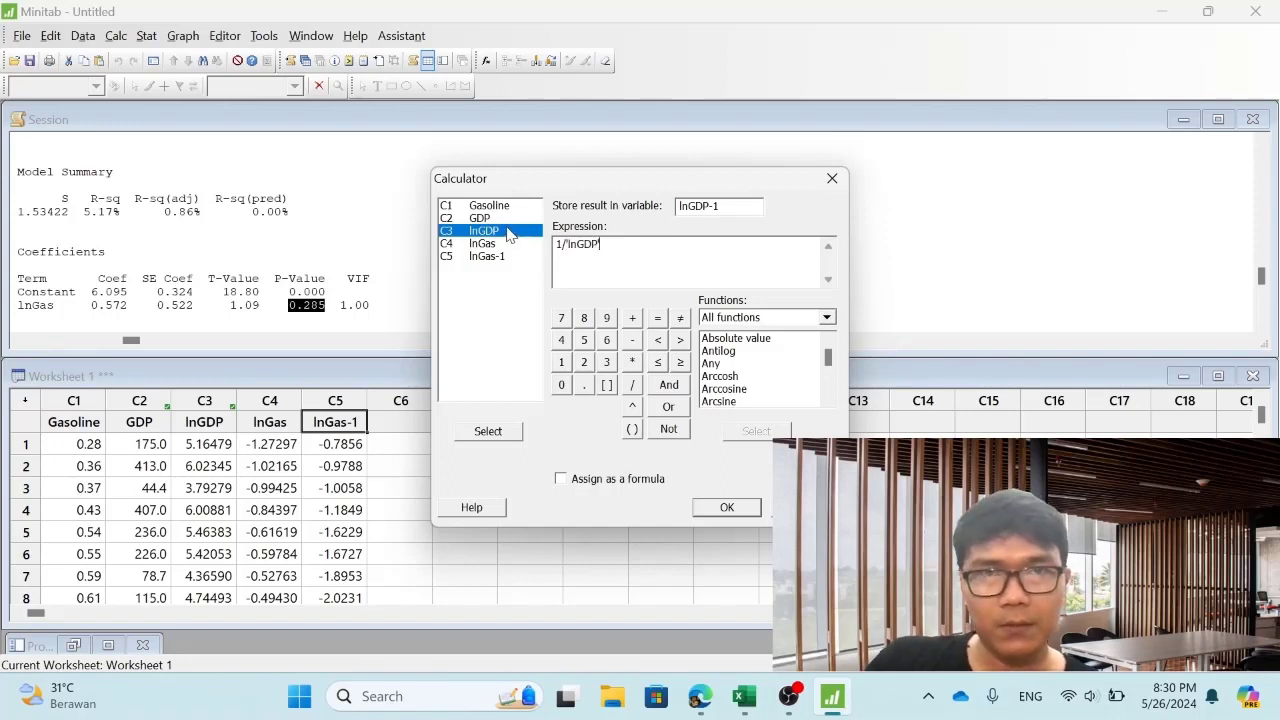
click(738, 507)
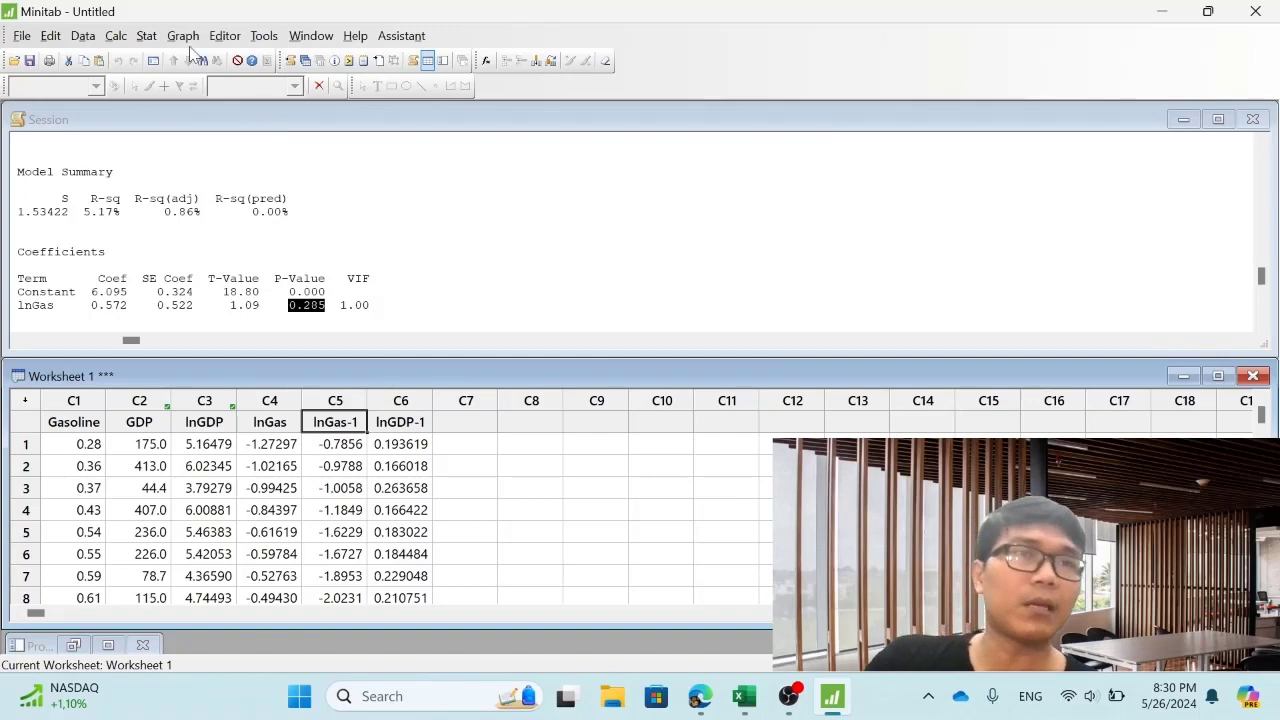
Step: Fit a regression model with lnGDP-1 as the response and lnGas-1 as the continuous predictor
click(147, 36)
mouse_move(225, 82)
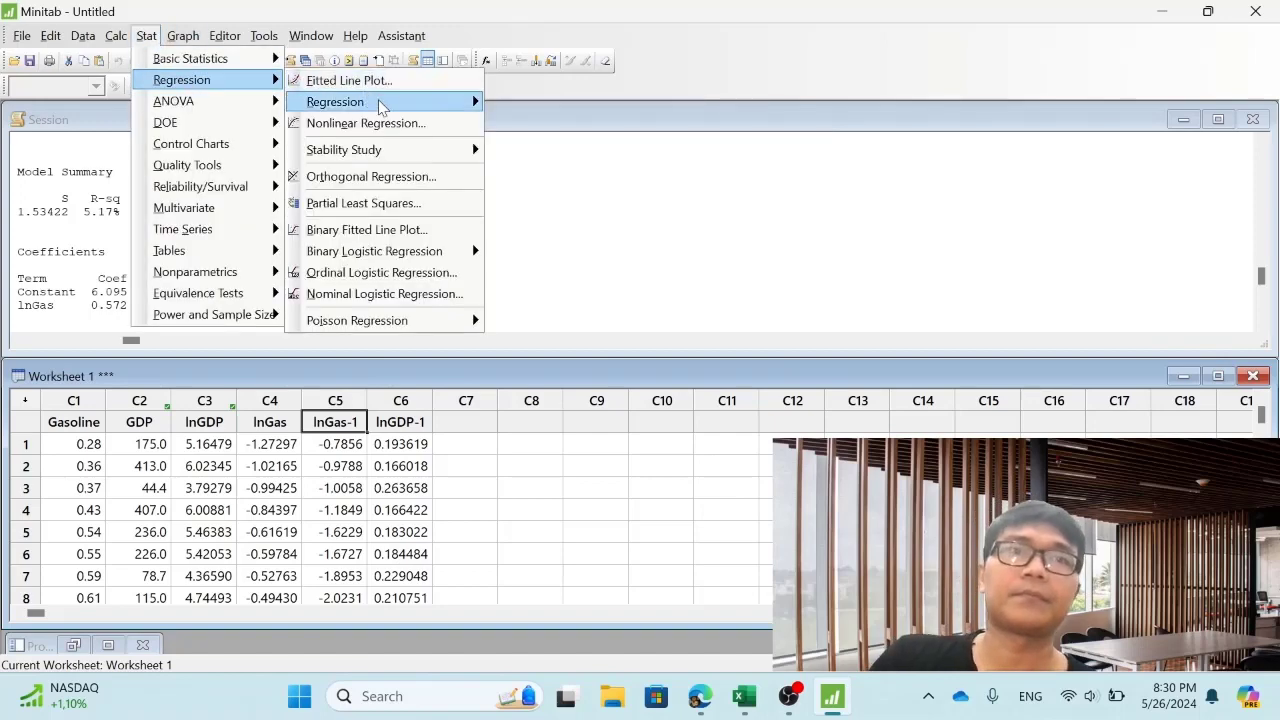
mouse_move(410, 110)
click(543, 103)
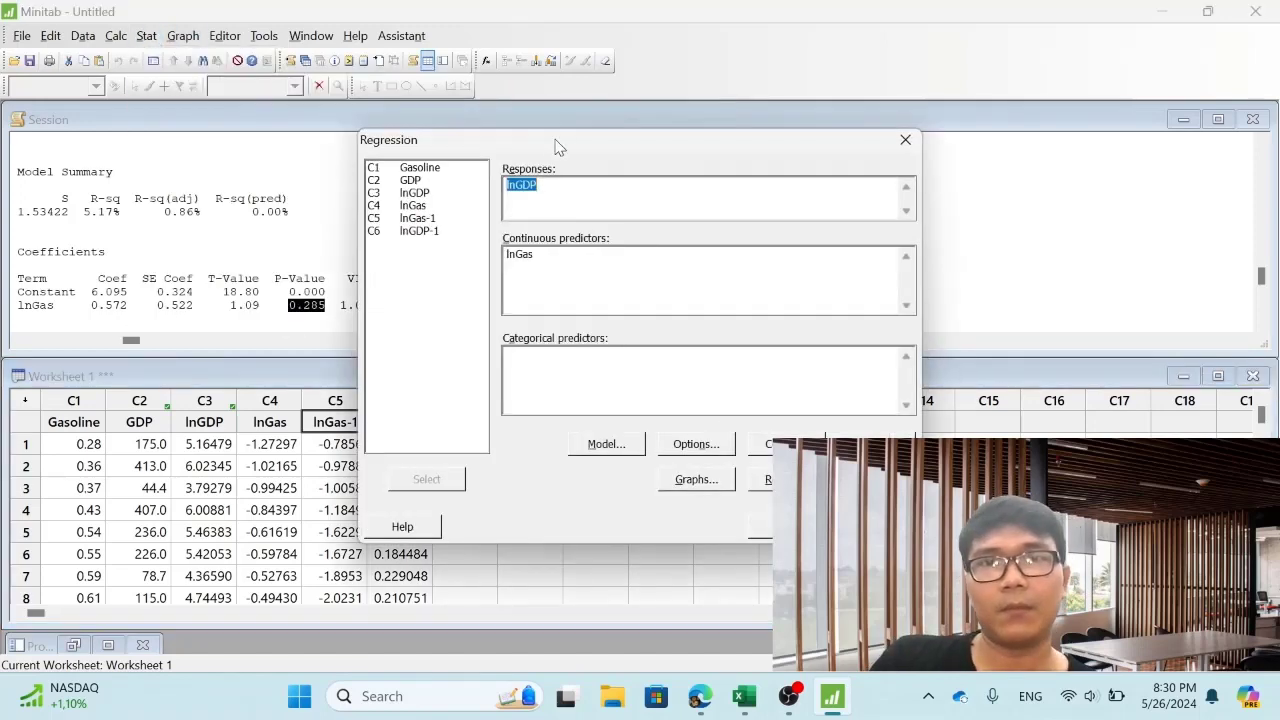
click(439, 239)
double_click(428, 236)
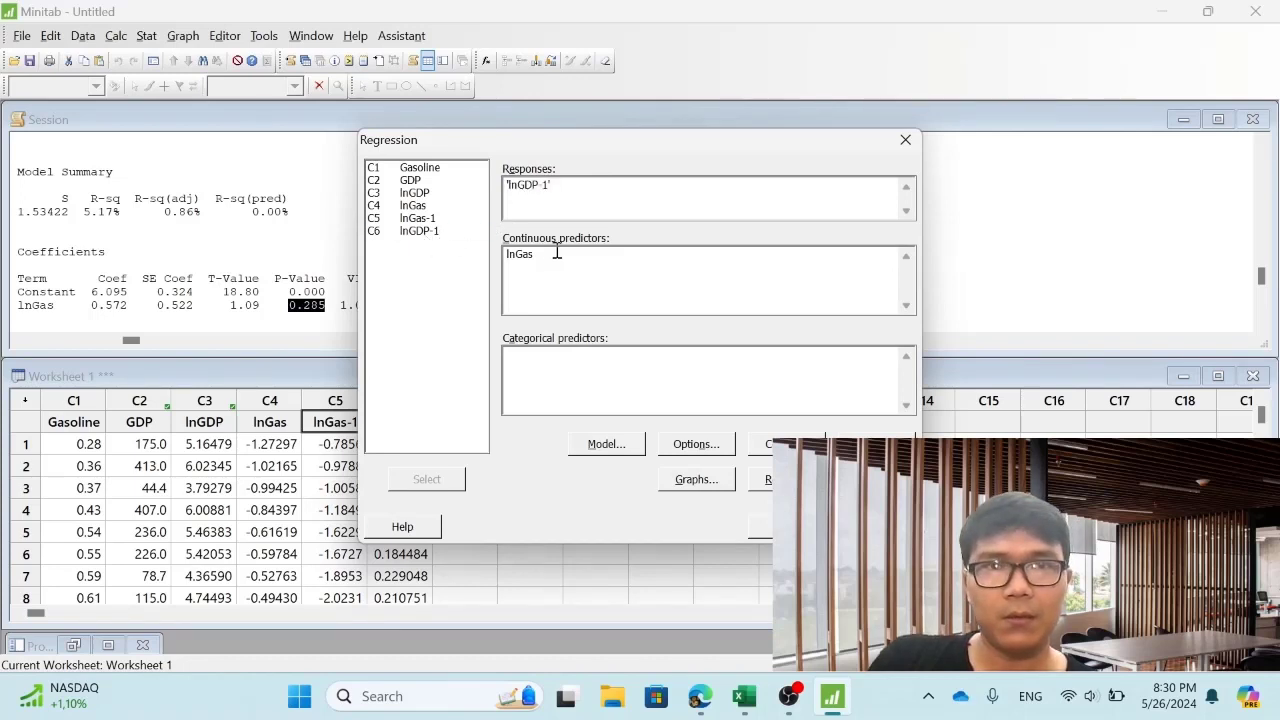
drag(557, 252, 471, 254)
double_click(414, 218)
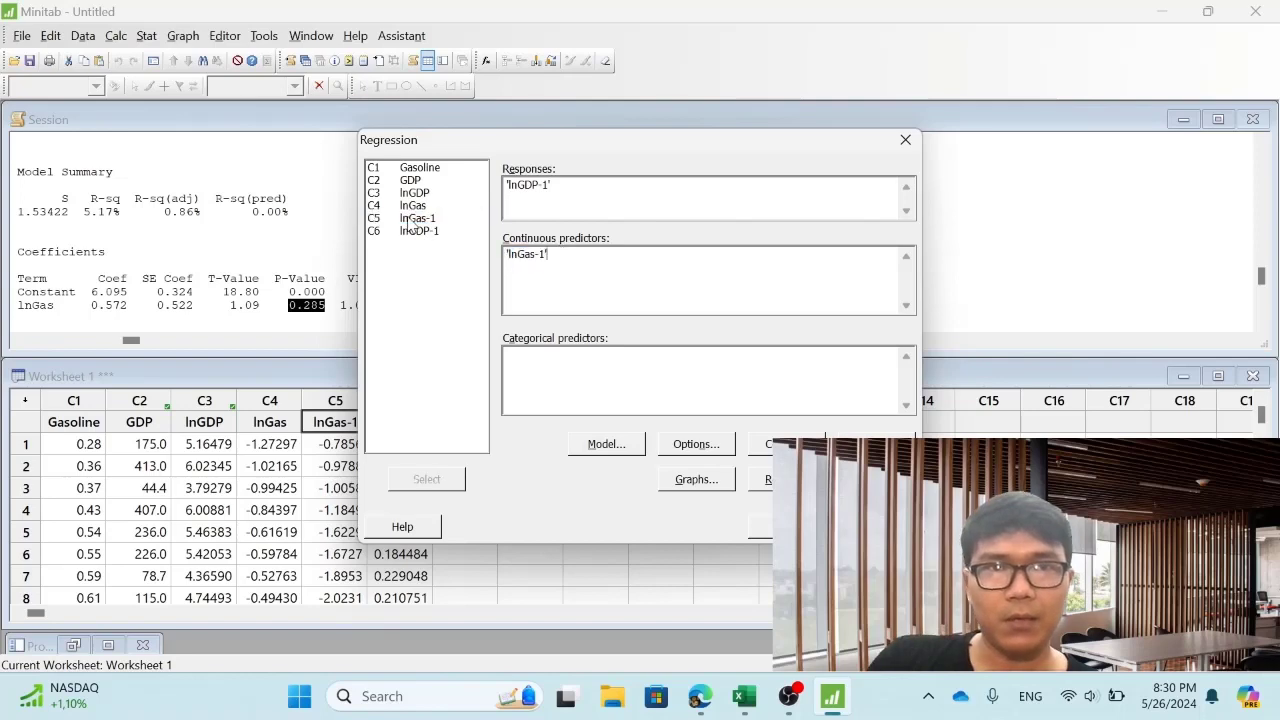
click(800, 526)
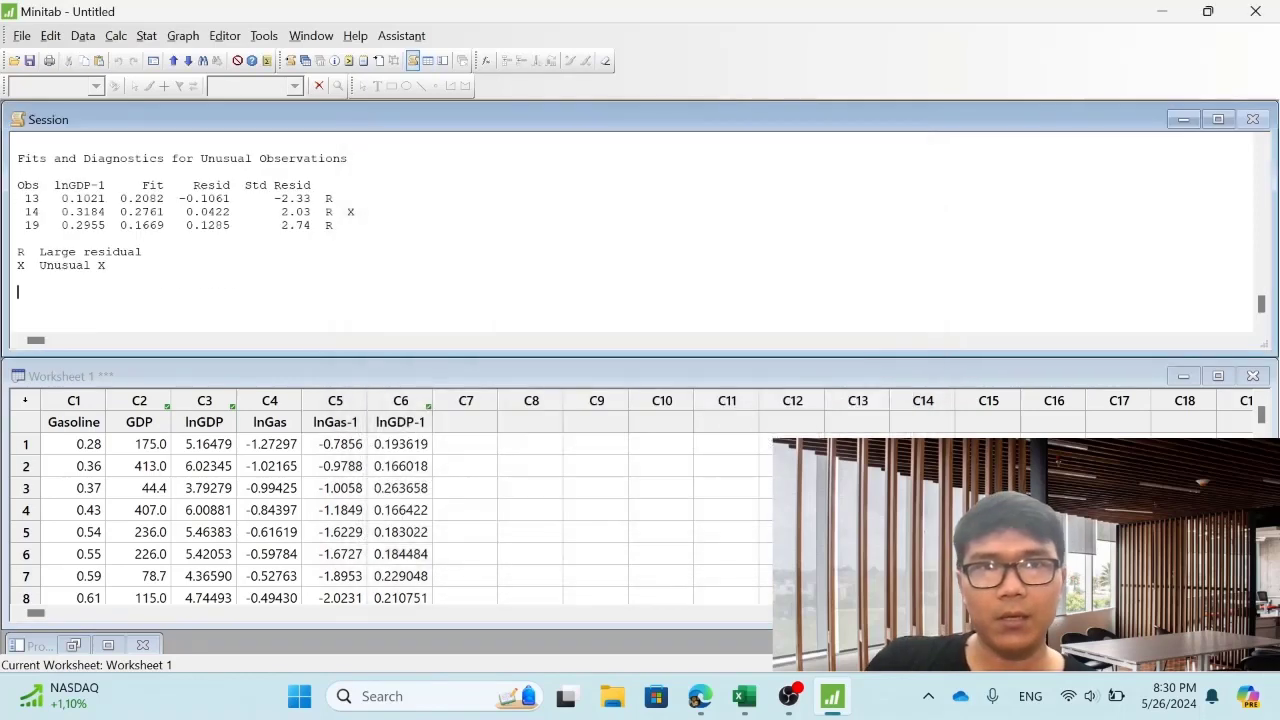
Step: Maximize the Session window and examine the lnGDP-1 versus lnGas-1 output, including the P-values, R-sq and regression equation
click(1218, 120)
click(1271, 112)
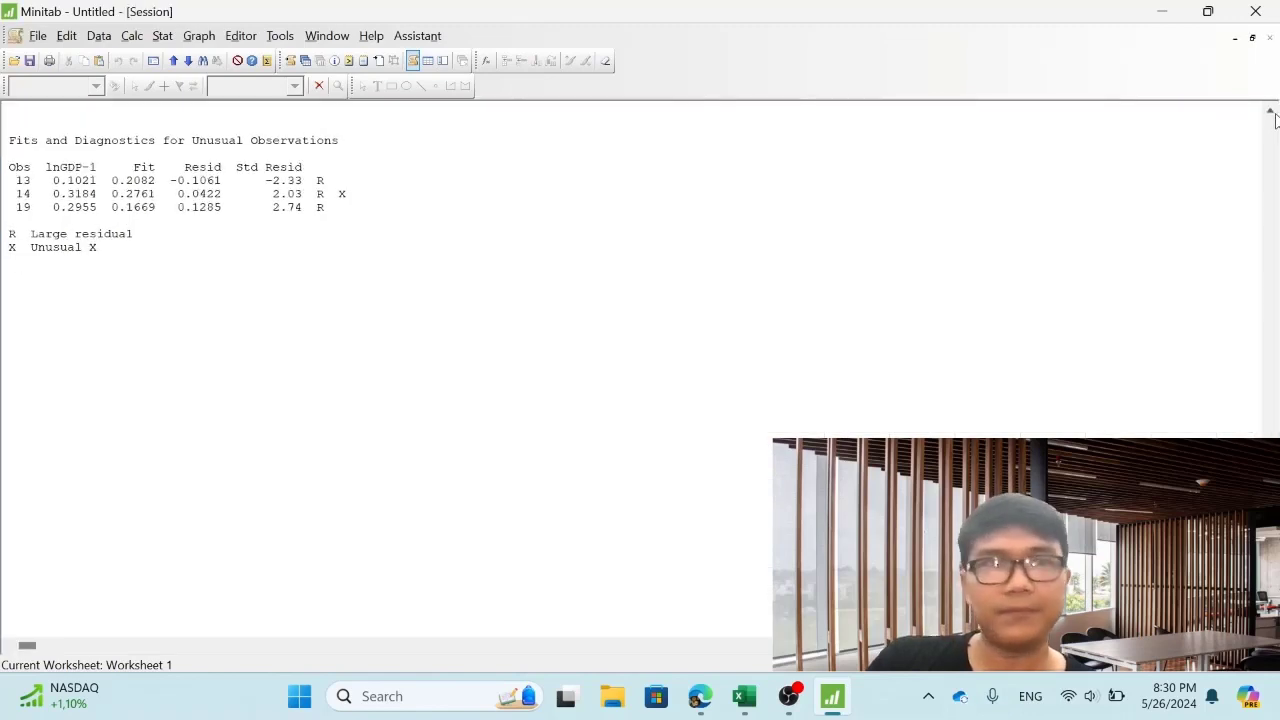
click(1271, 112)
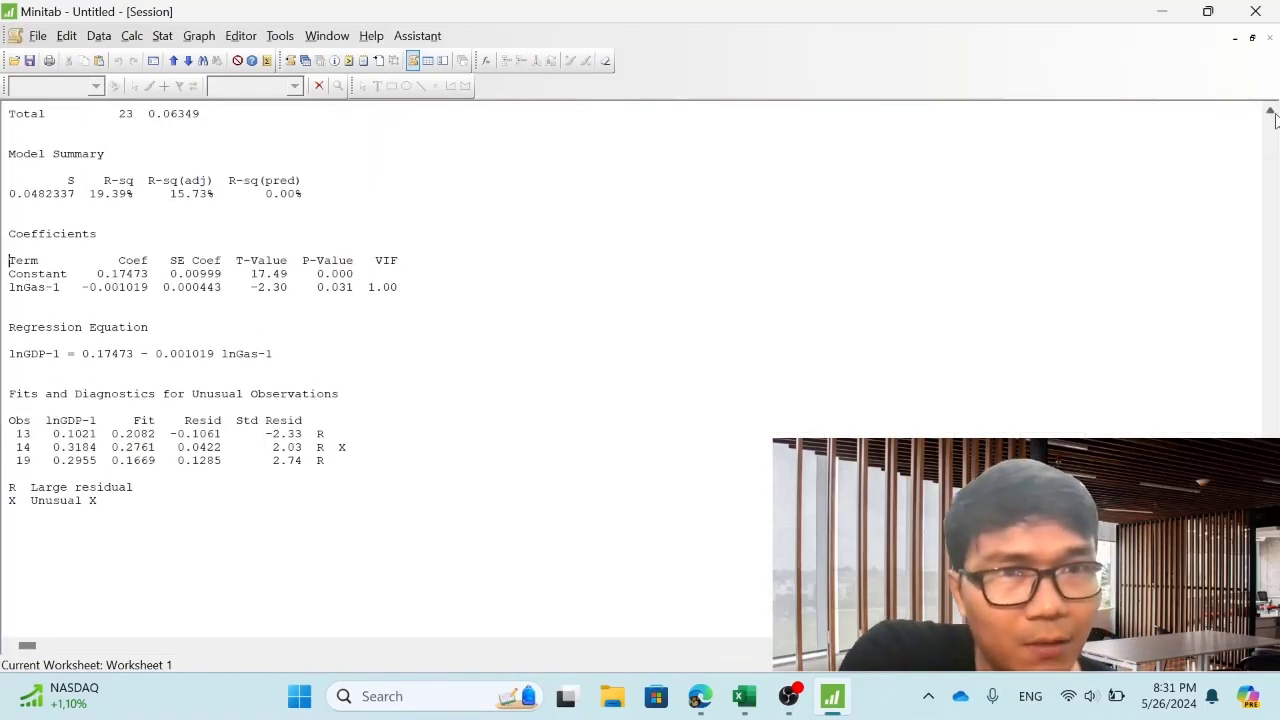
click(1271, 112)
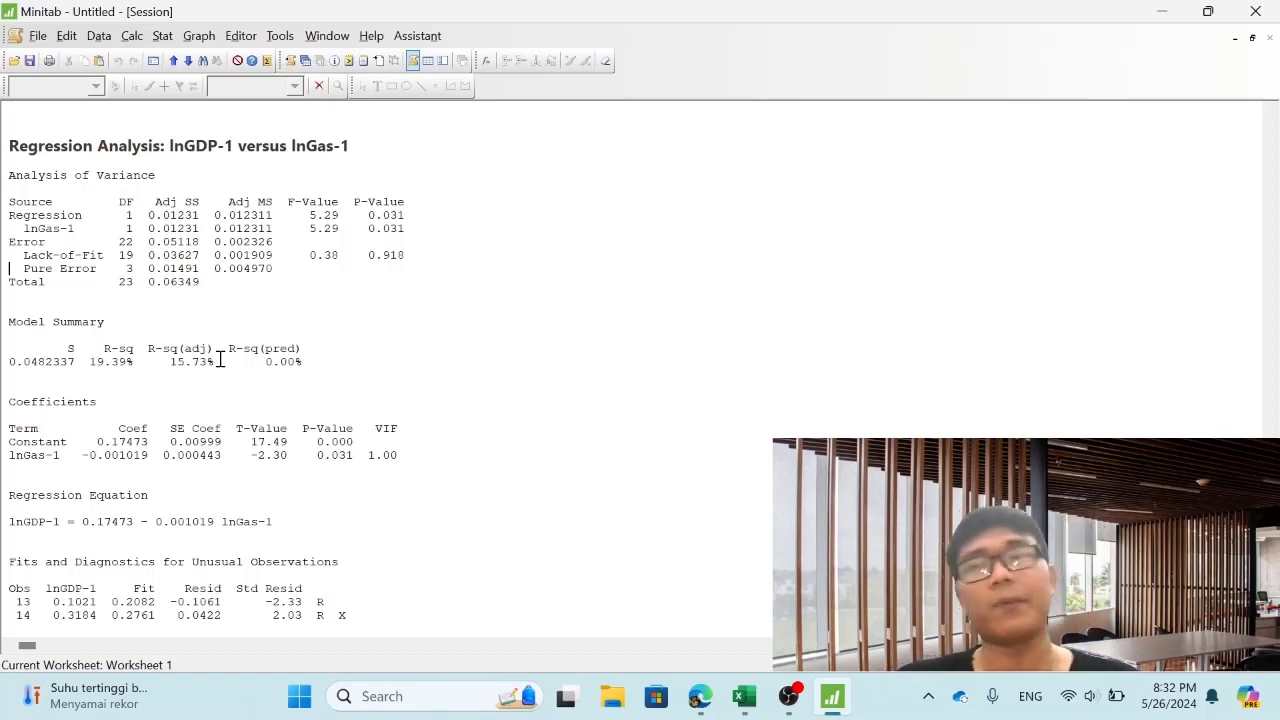
key(Up)
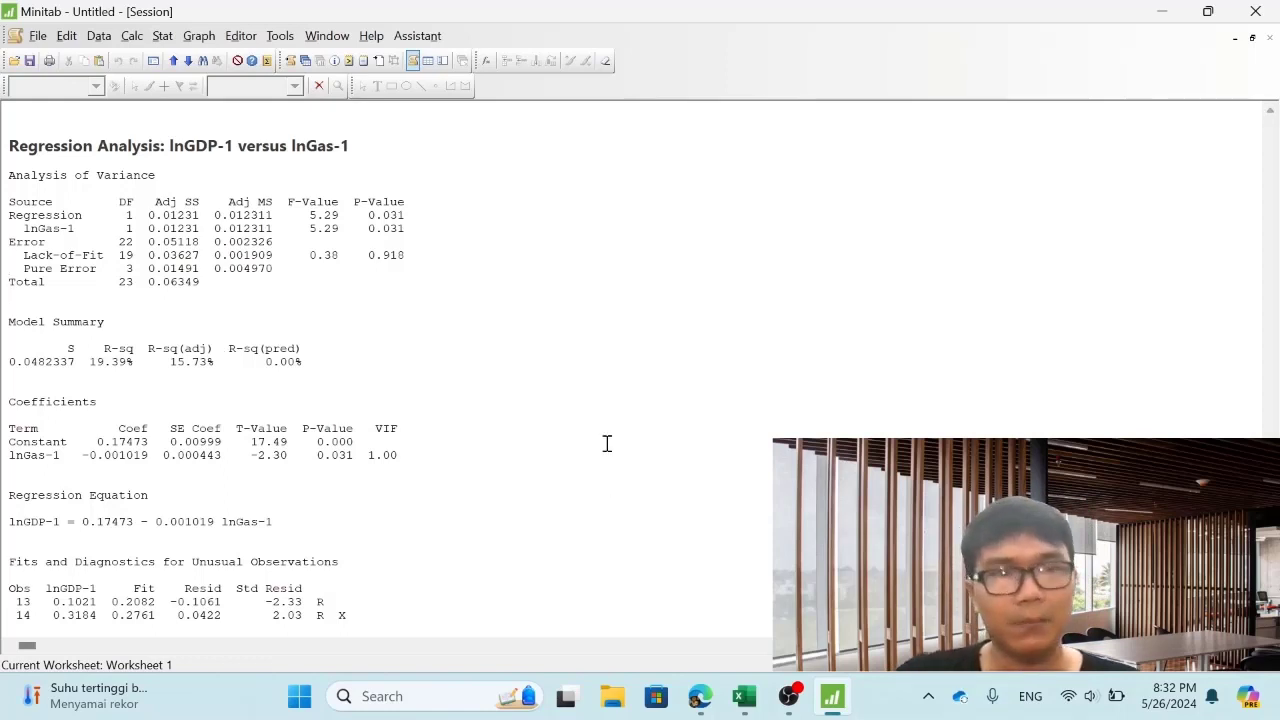
Step: Copy the lnGDP-1 regression equation from the Session output and paste it into cell F1 of Sheet2 in Excel
drag(273, 521, 13, 531)
key(ctrl+c)
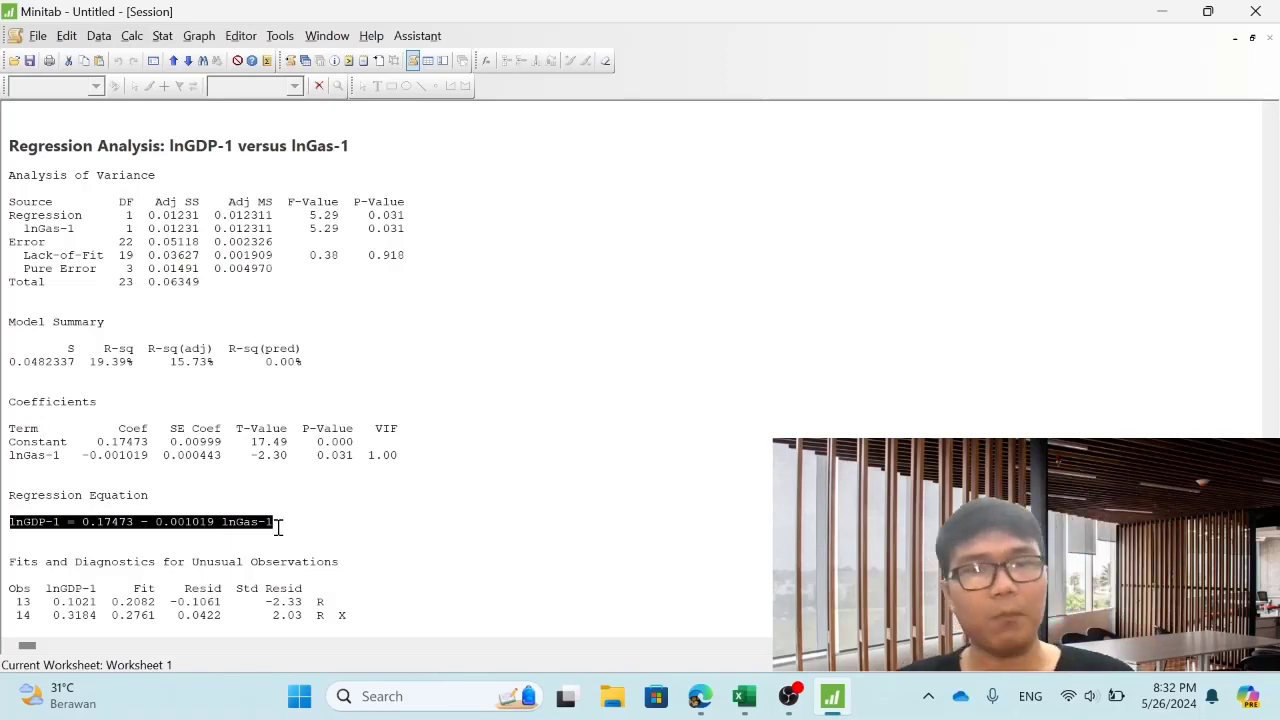
click(744, 696)
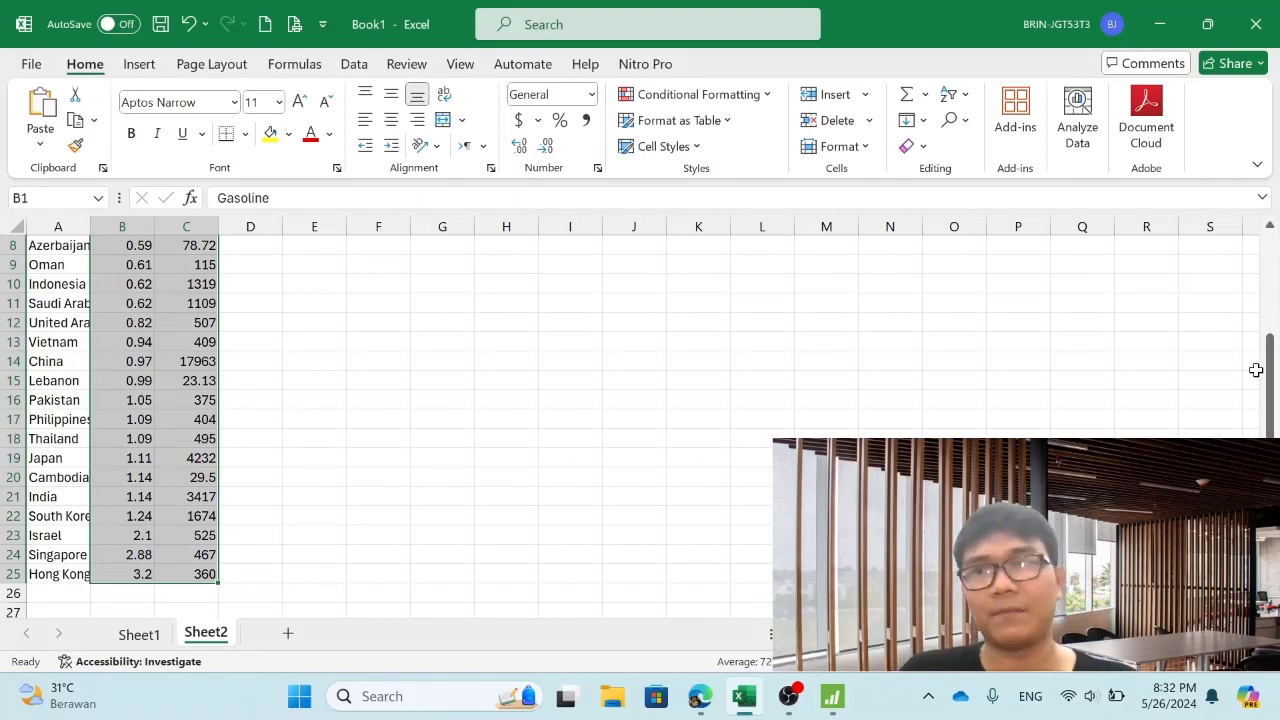
drag(1268, 370, 1271, 232)
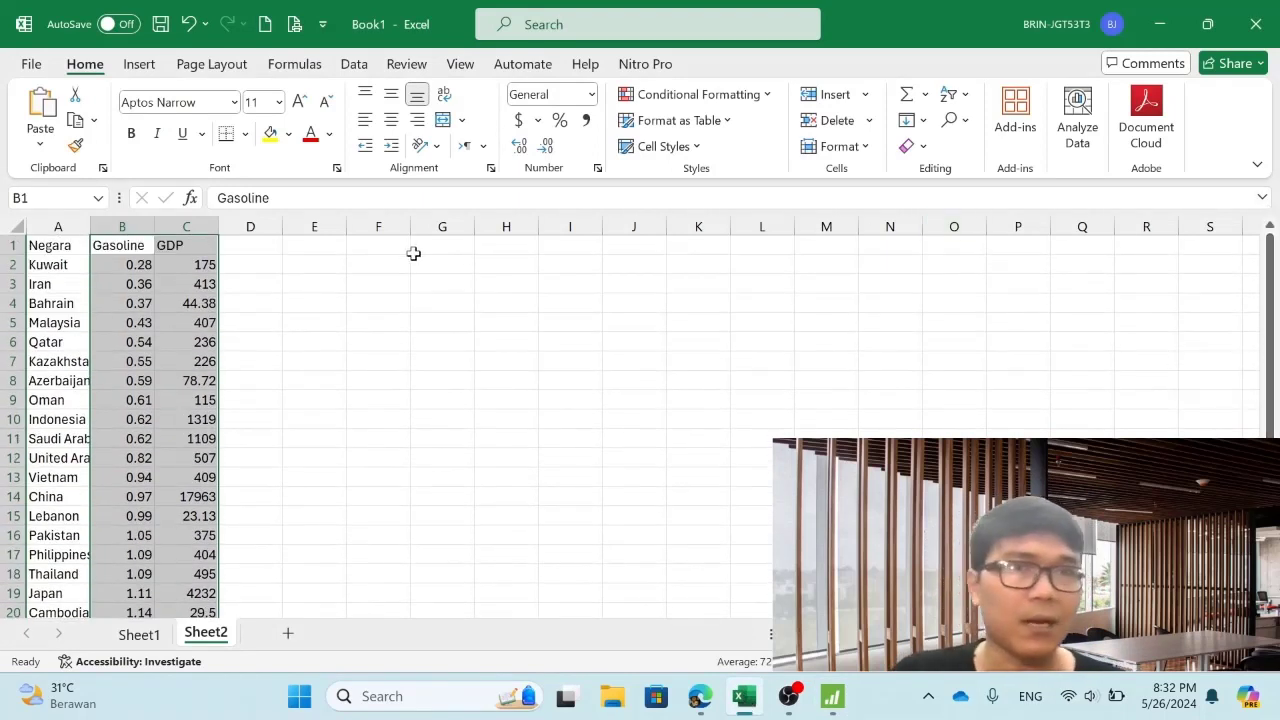
click(378, 245)
click(327, 198)
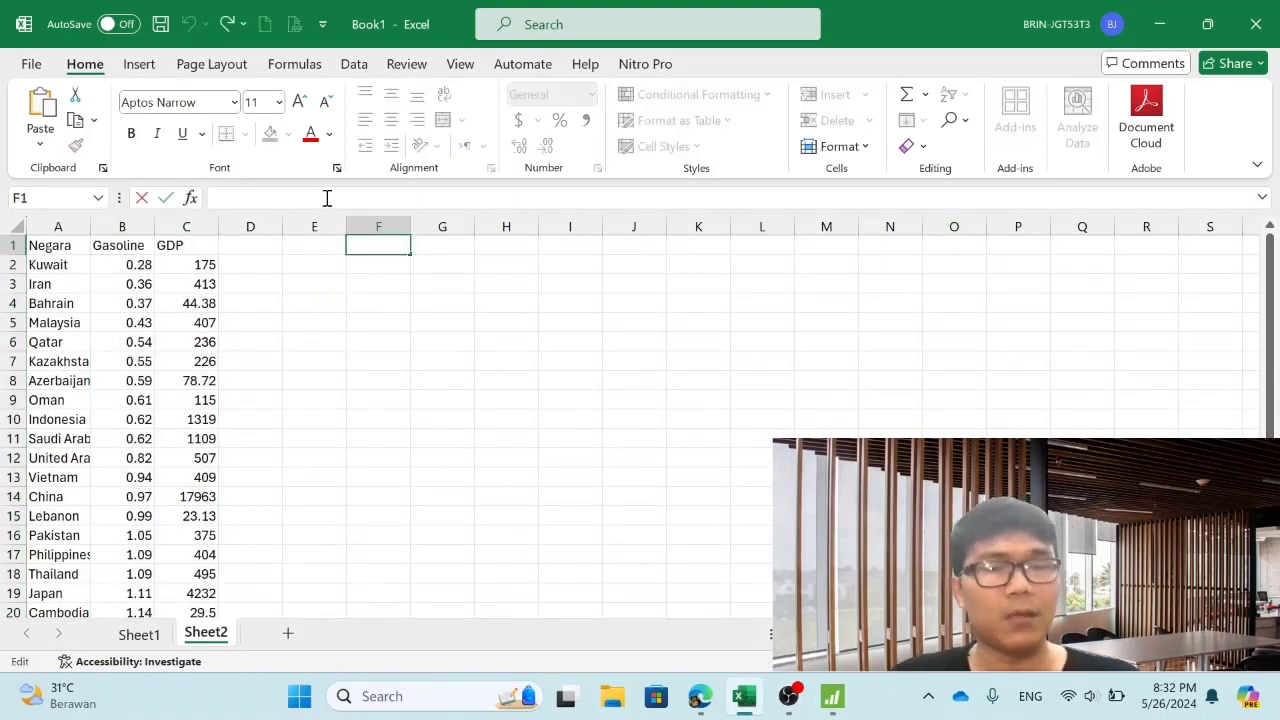
key(ctrl+v)
key(Return)
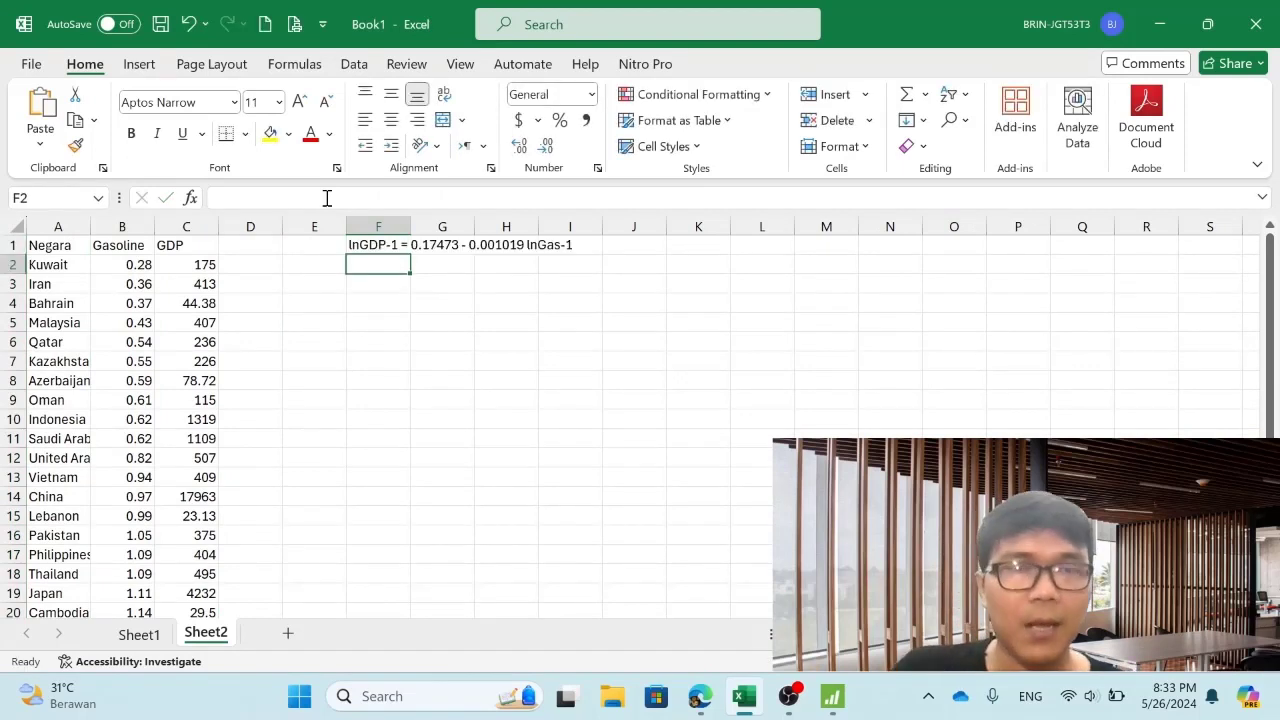
Step: Enter the heading LnGas-1 in cell F4, below the pasted regression equation
key(Return)
key(Return)
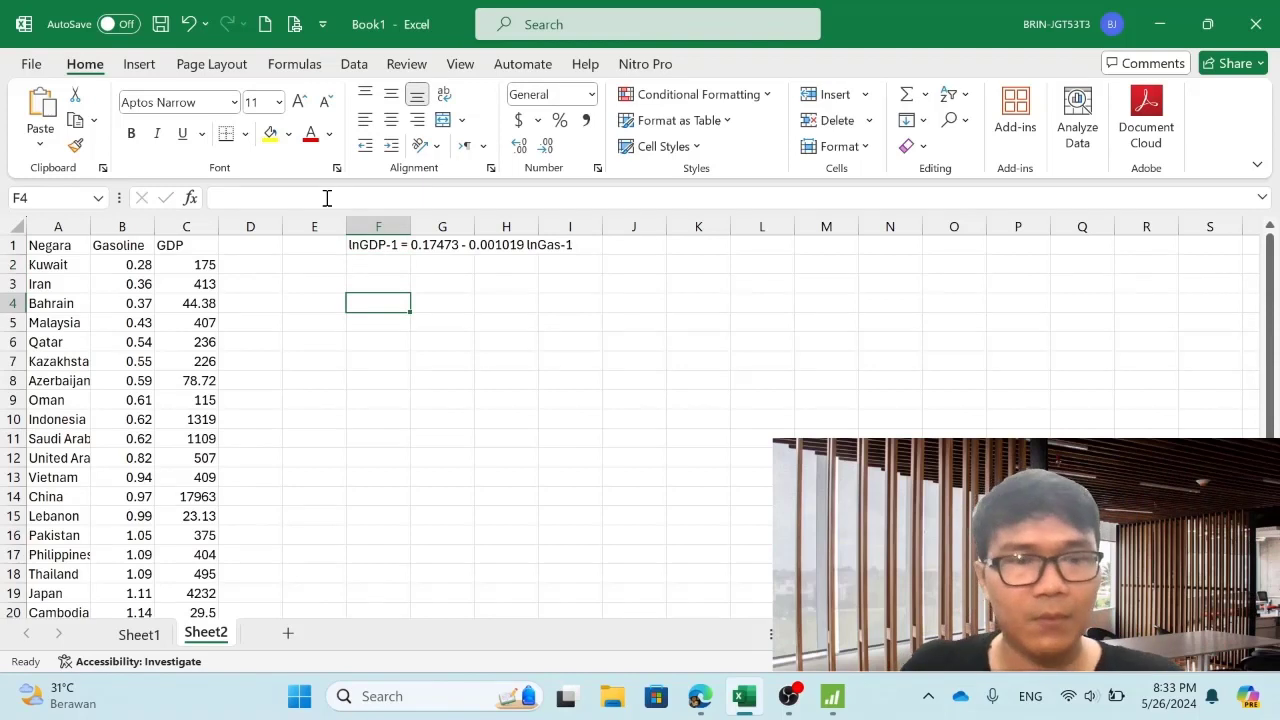
key(Up)
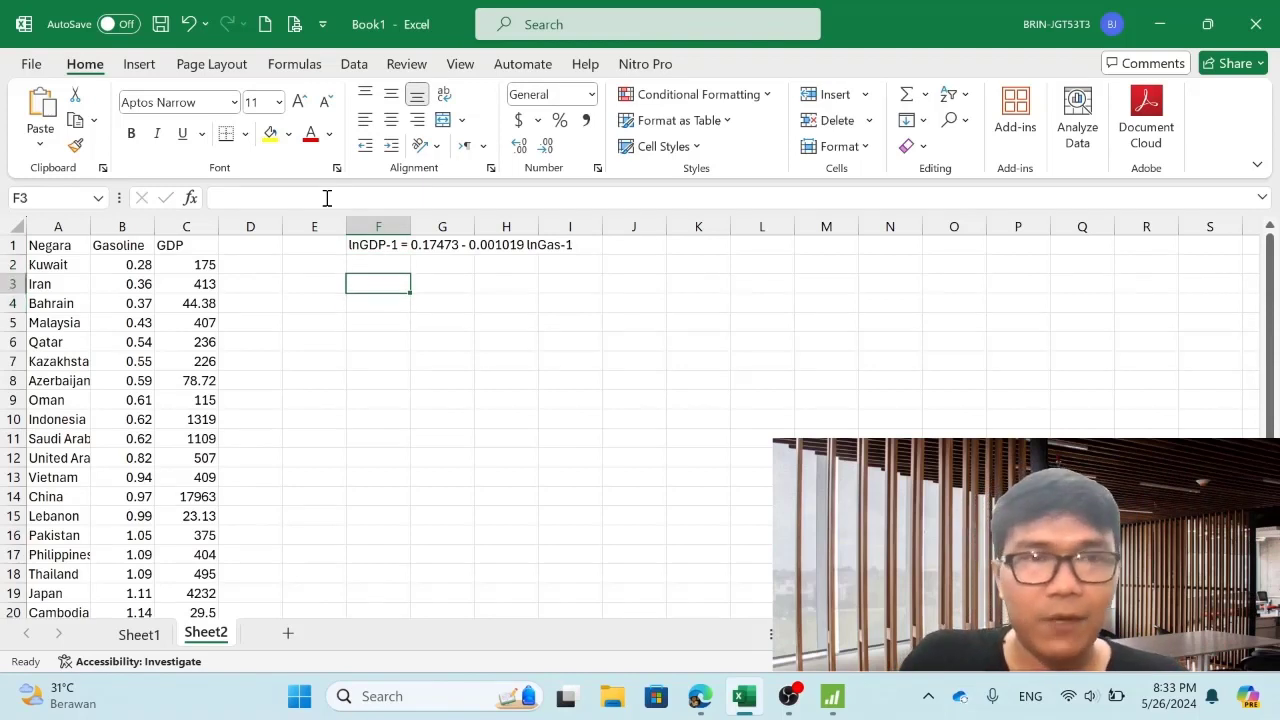
key(Down)
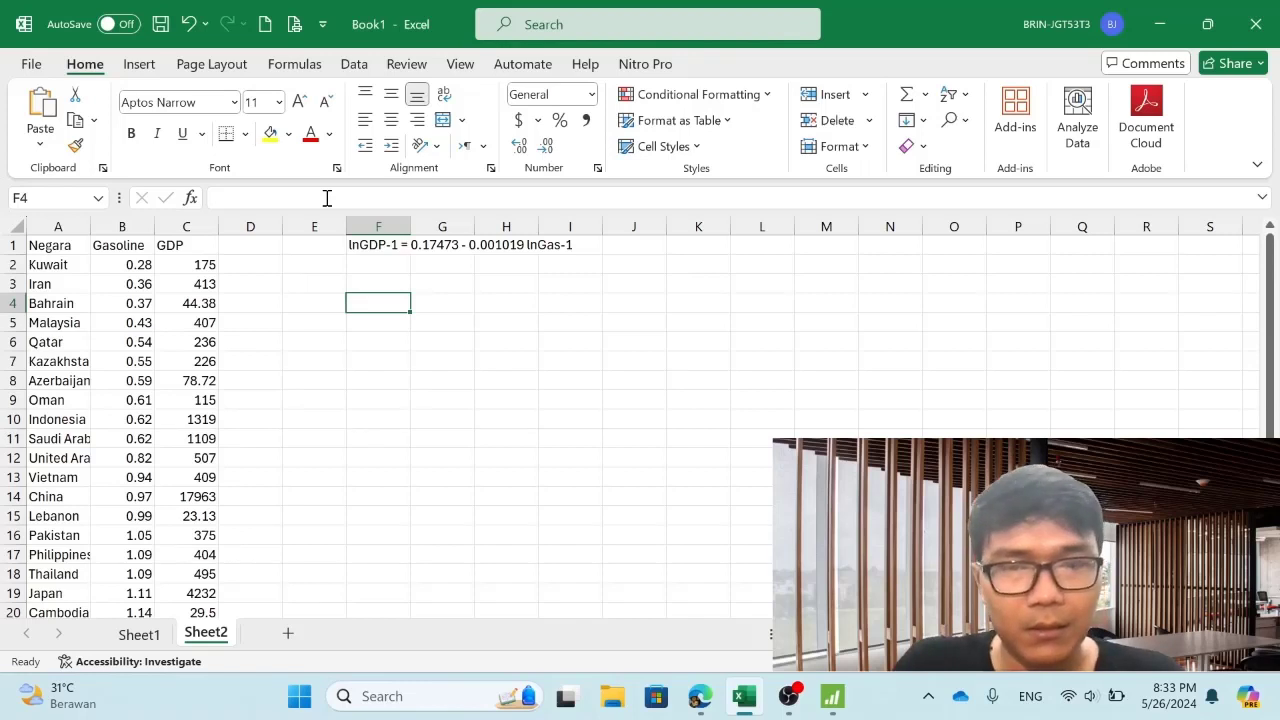
text(Ln)
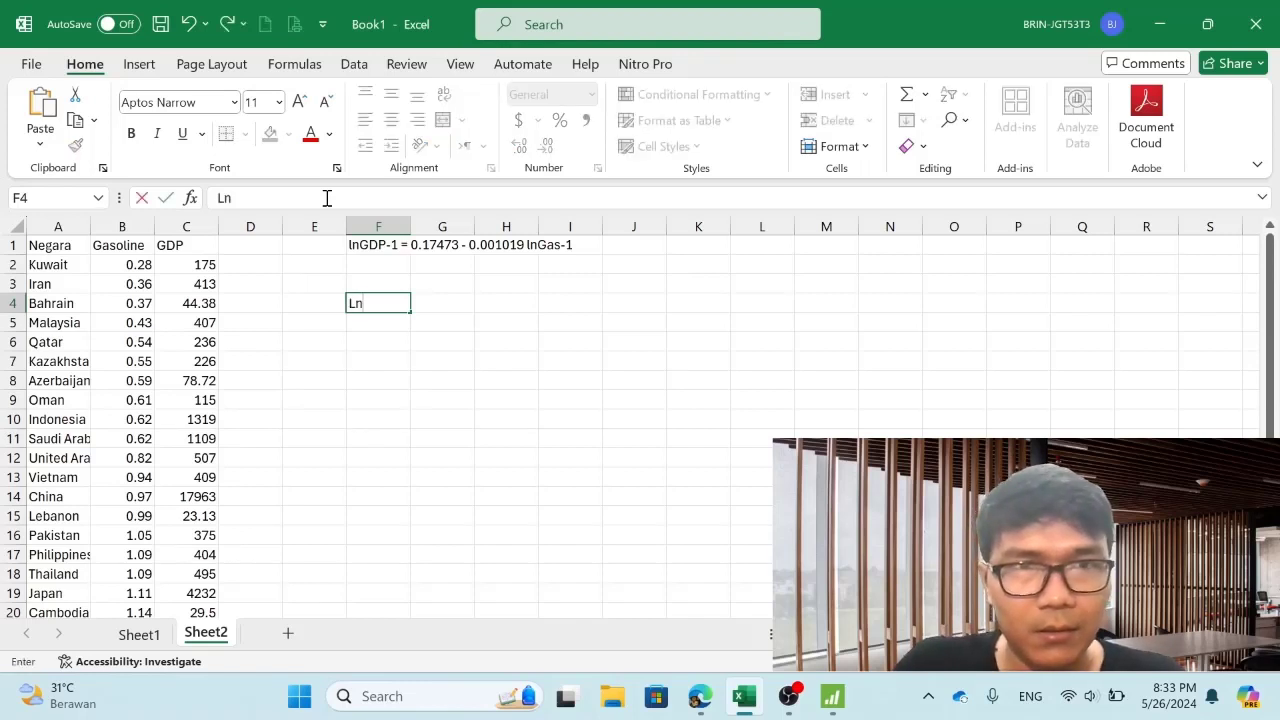
text(Gas-1)
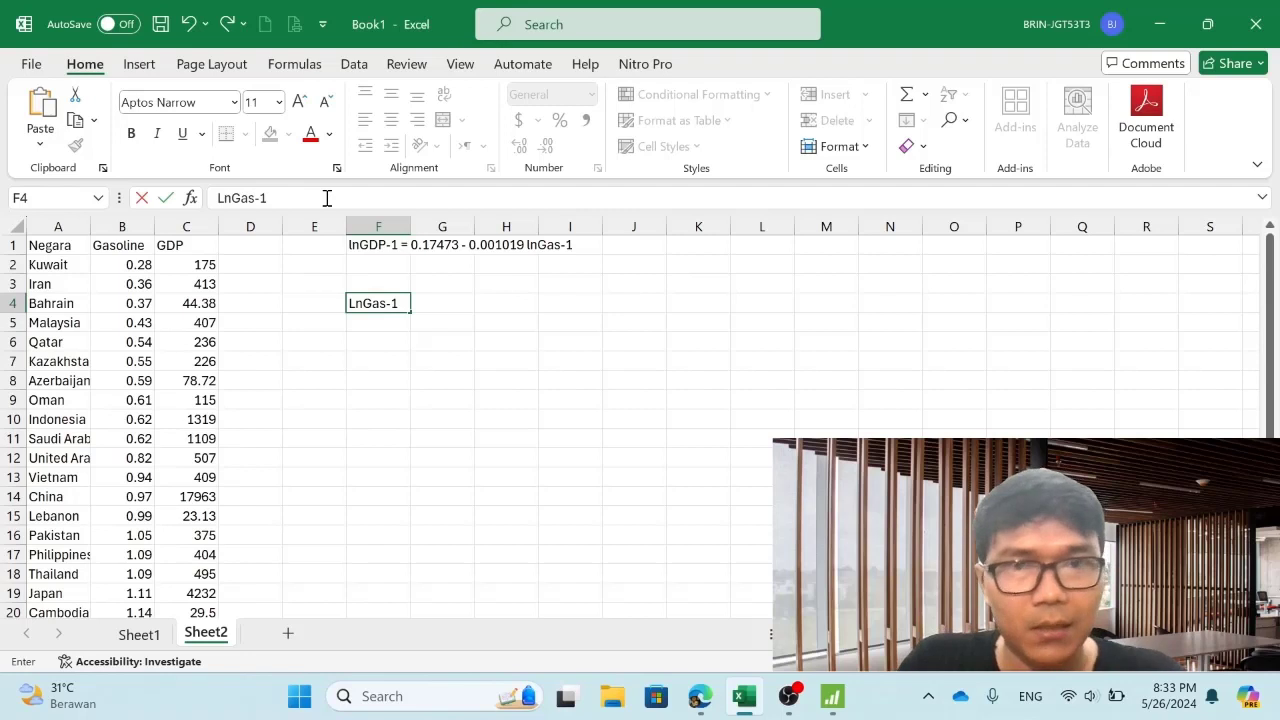
key(Return)
key(Up)
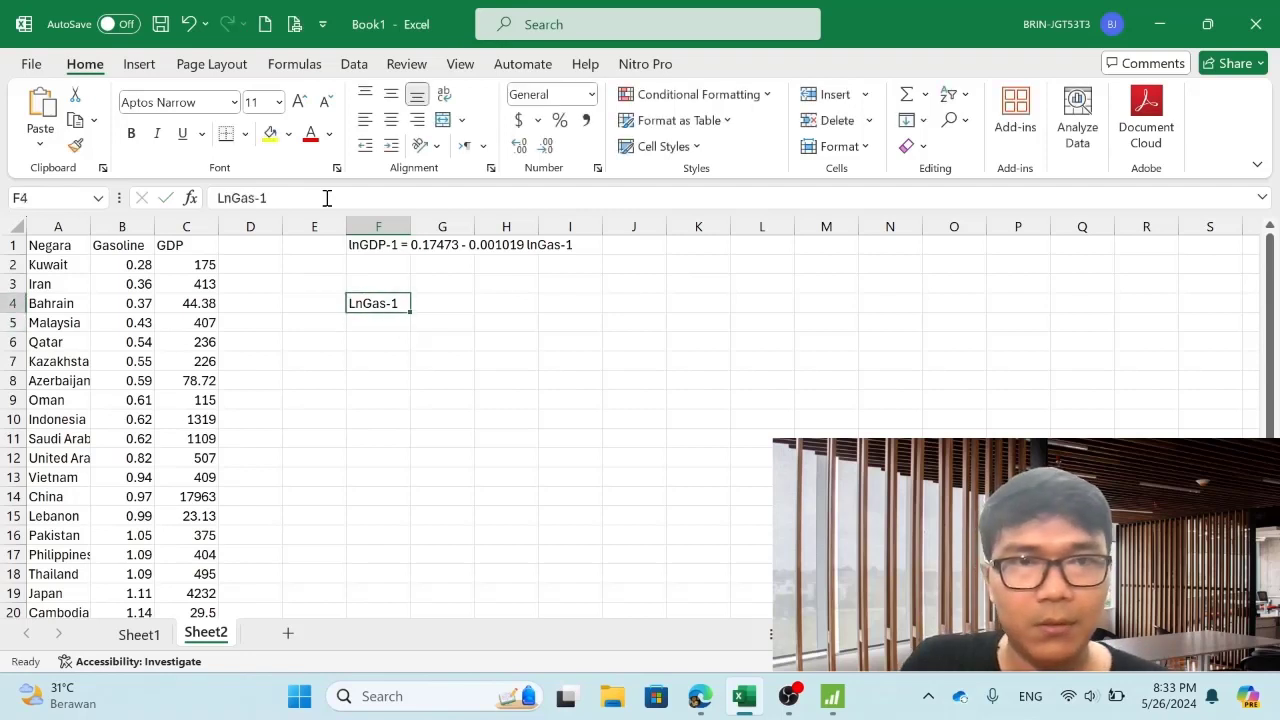
Step: Enter the value 1 in cell F5 and label the row USD in cell E5
key(Down)
text(1)
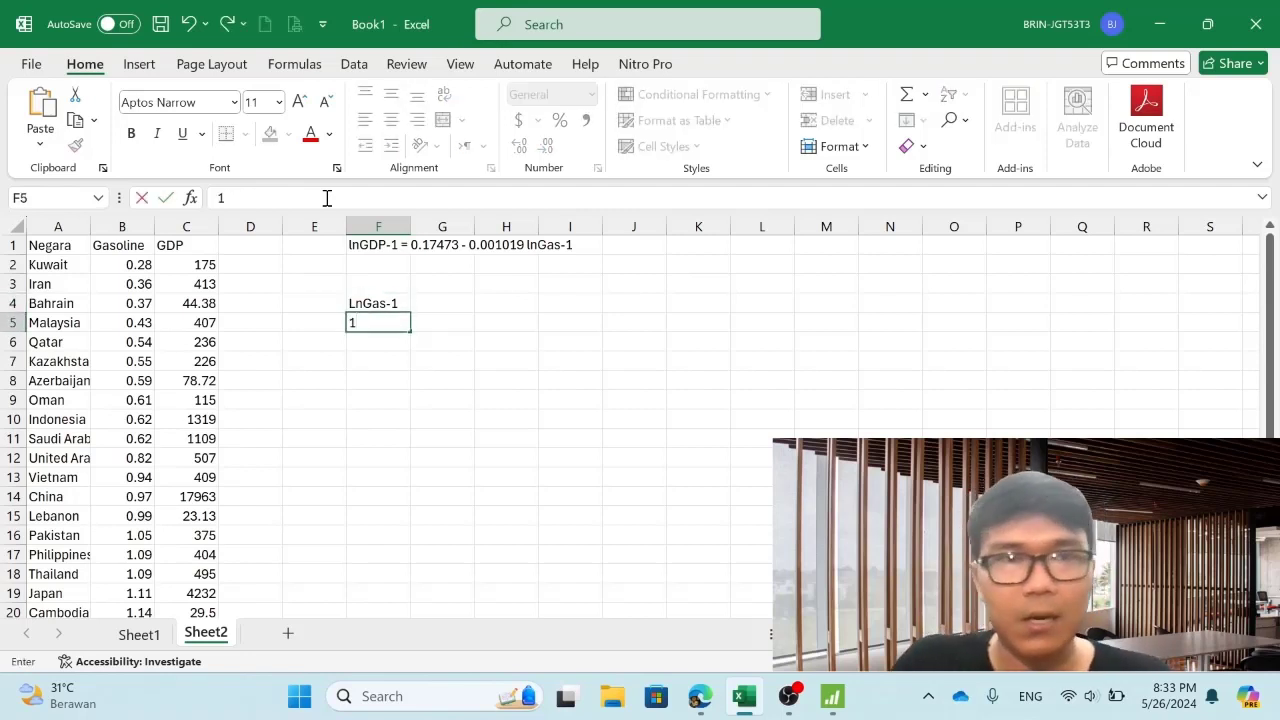
key(Return)
key(Up)
key(Left)
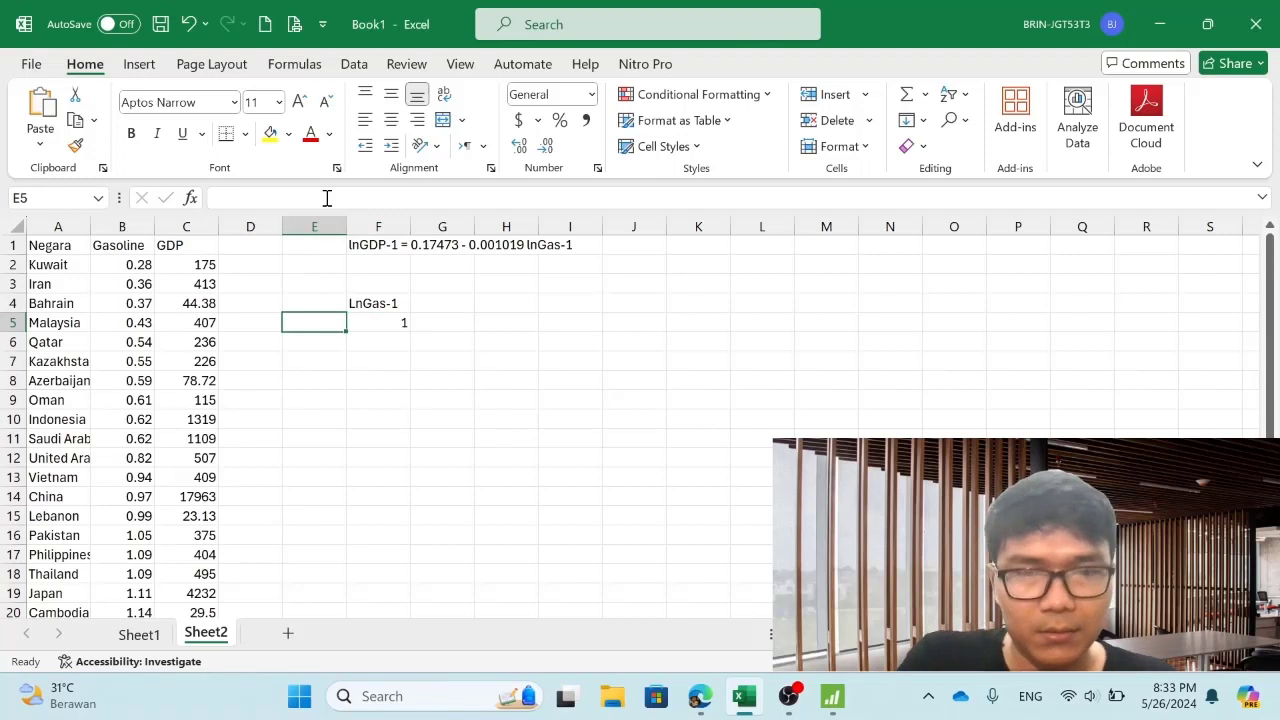
text(USD)
key(Return)
key(Up)
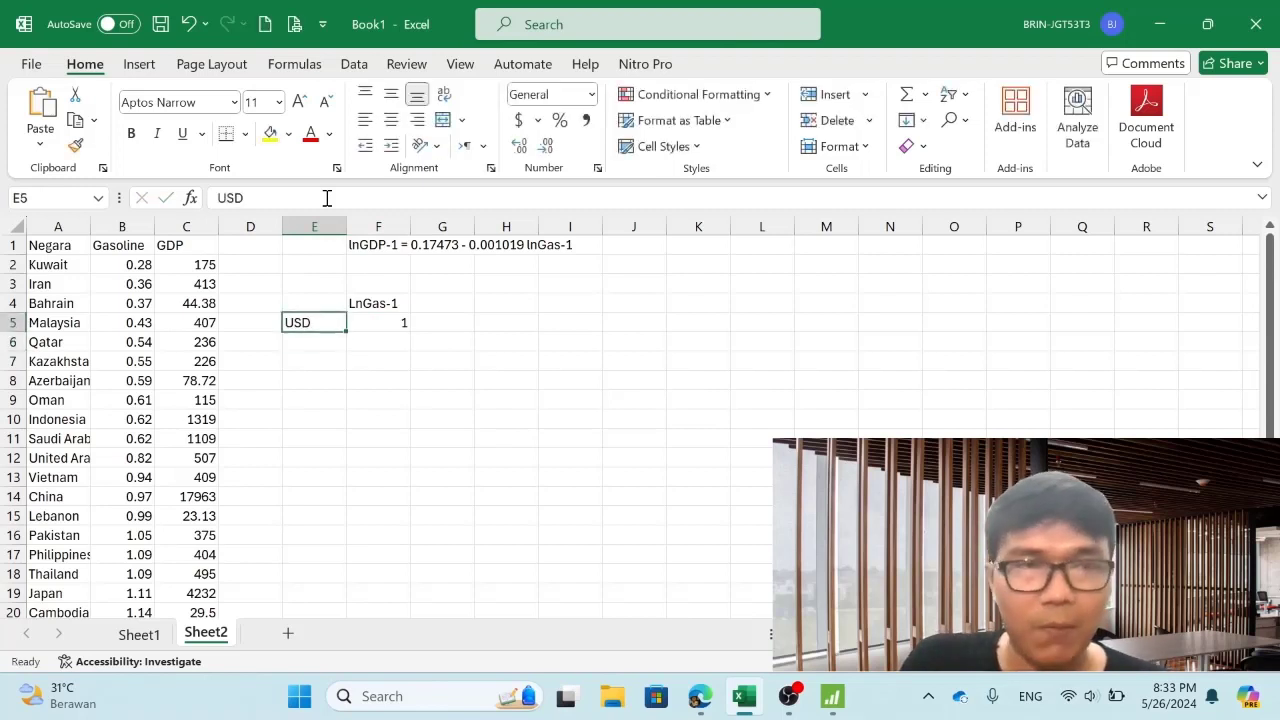
key(Right)
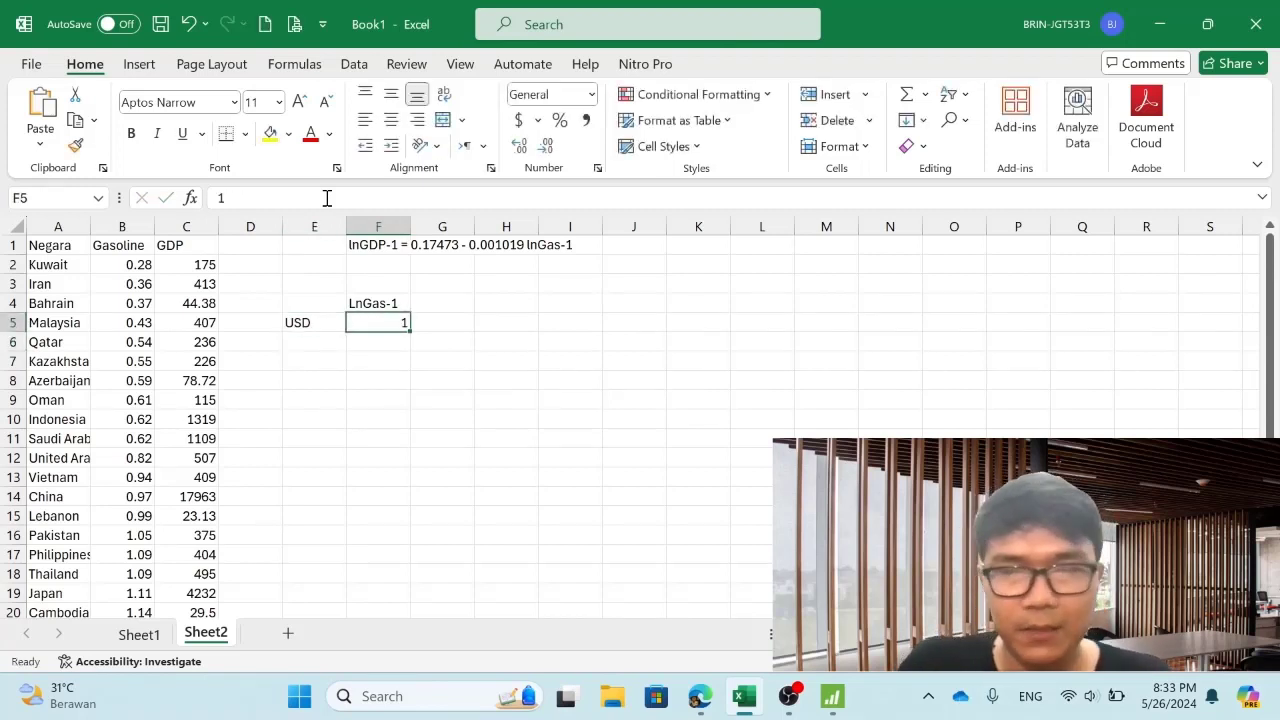
key(Down)
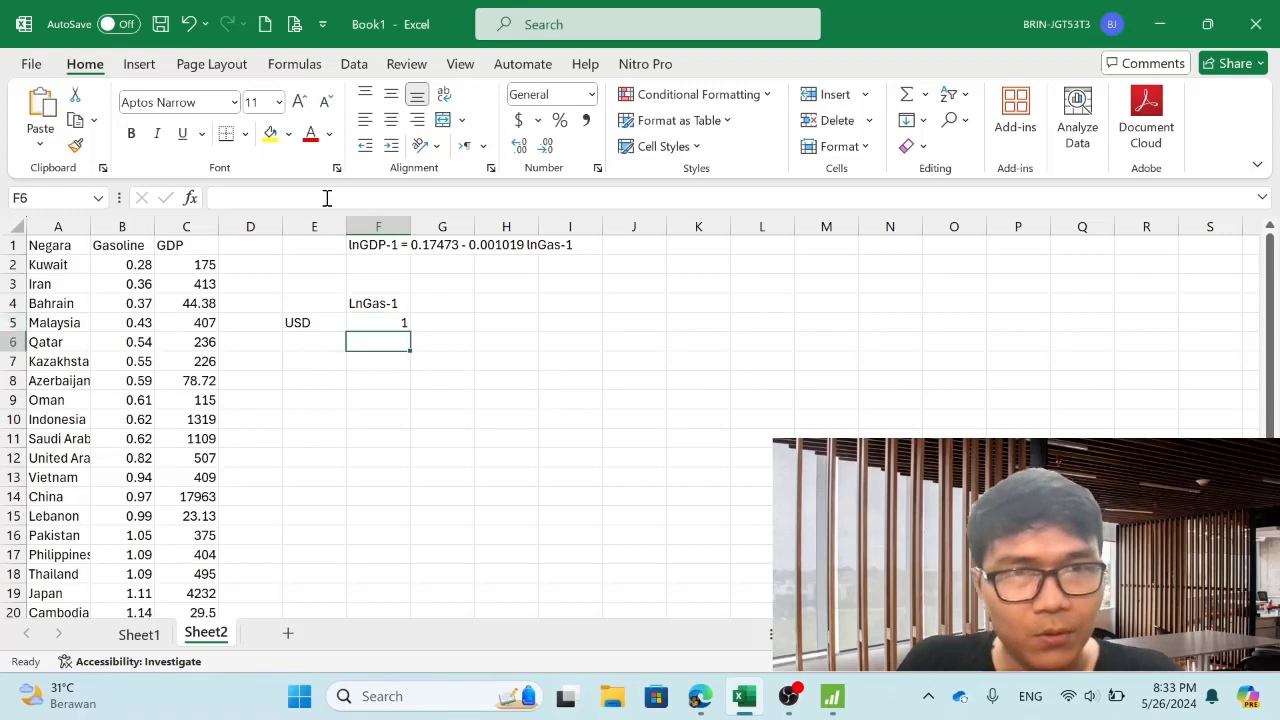
Step: Continue the LnGas-1 column with the values 2 to 10 in cells F6 to F14
text(2)
key(Return)
text(3)
key(Return)
text(4)
key(Return)
text(5)
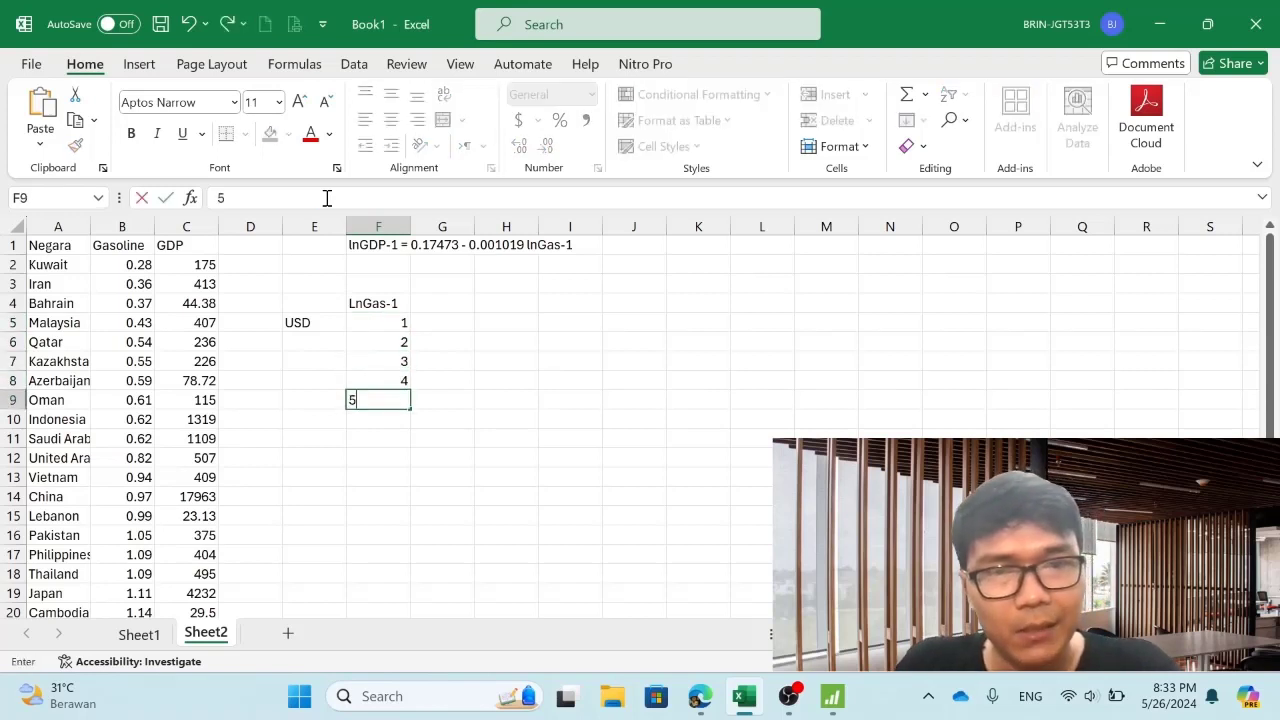
key(Return)
text(6)
key(Return)
text(7)
key(Return)
text(8)
key(Return)
text(9)
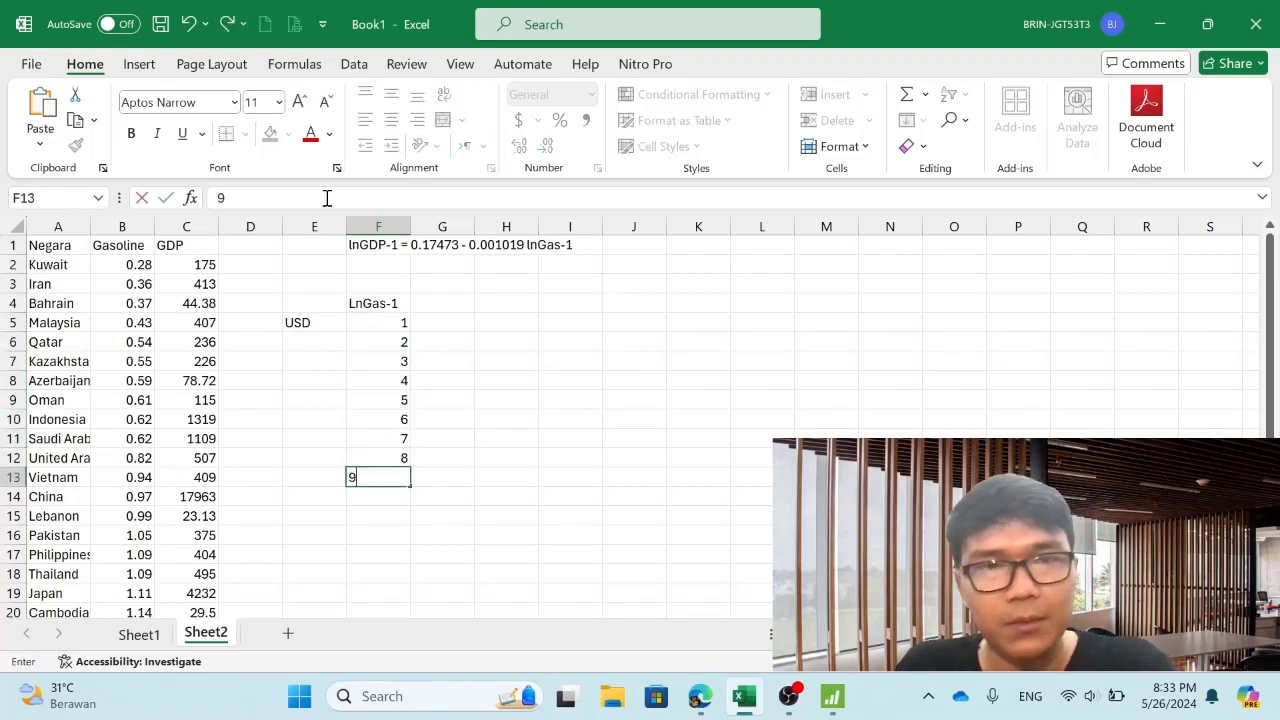
key(Return)
text(10)
key(Return)
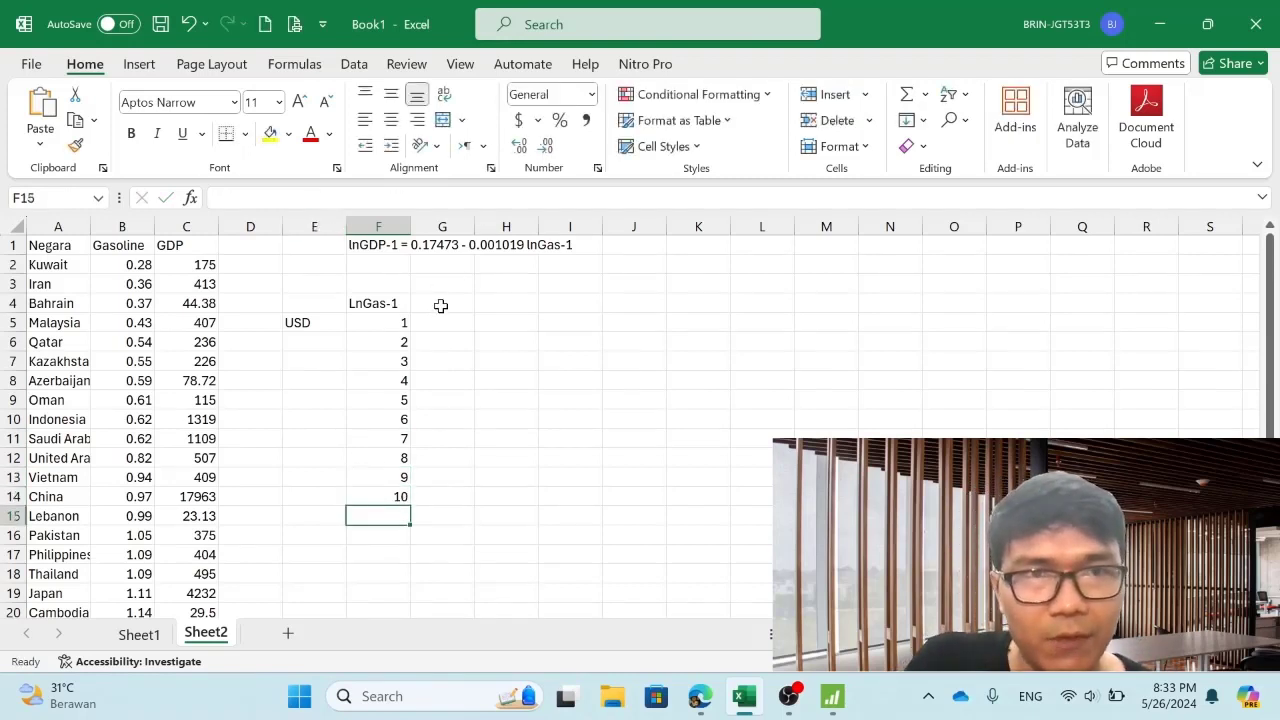
Step: Label cell F3 as X and cell G3 as Y, and enter the heading LNGDP-1 in cell G4
click(388, 284)
text(X)
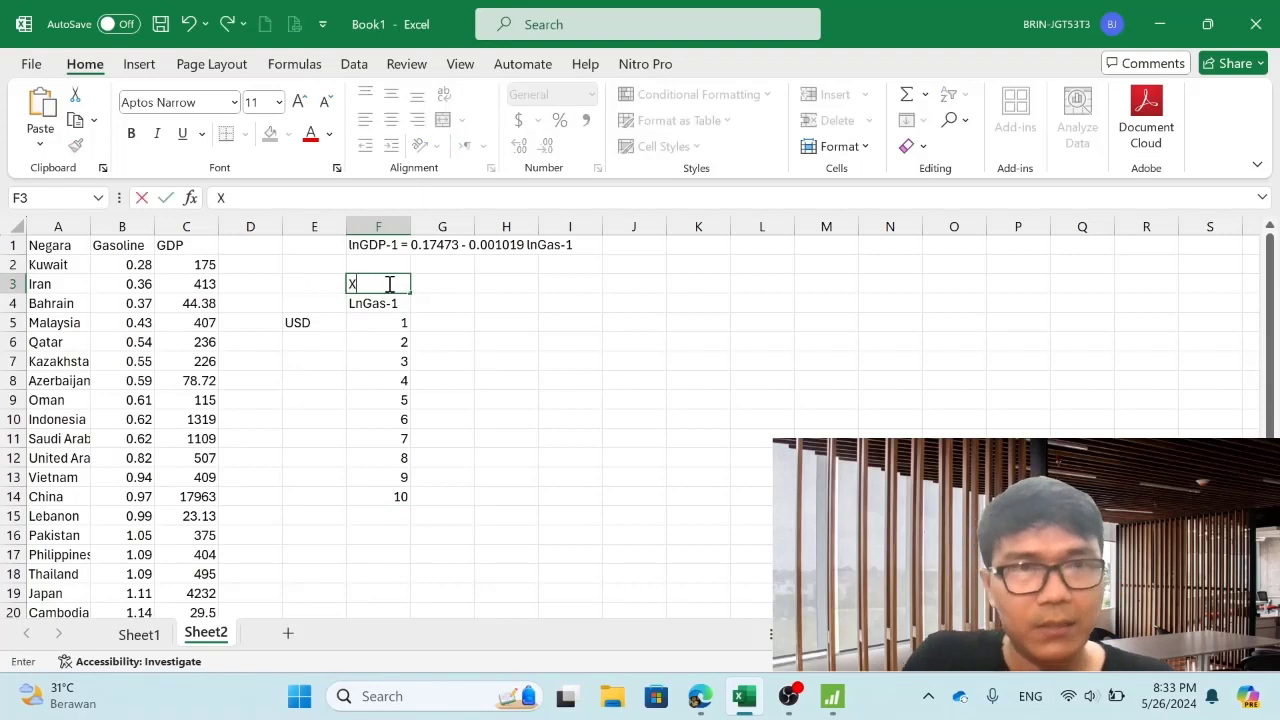
key(Tab)
text(Y)
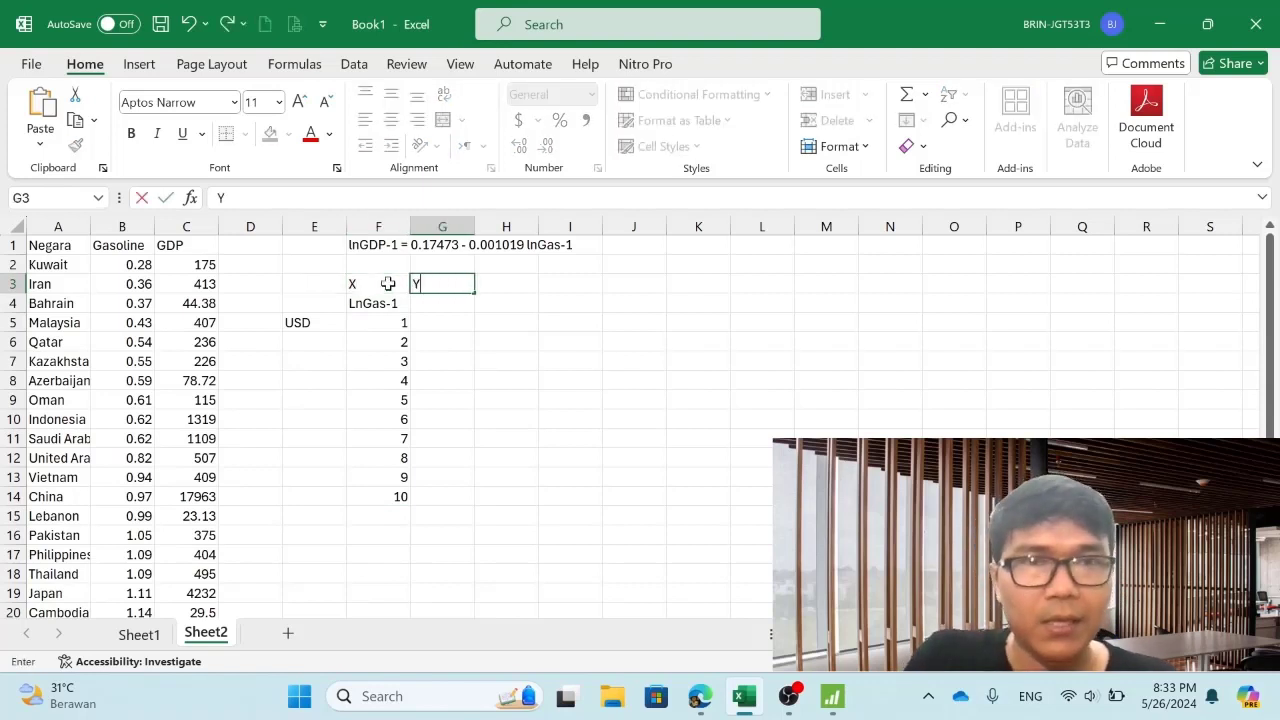
key(Down)
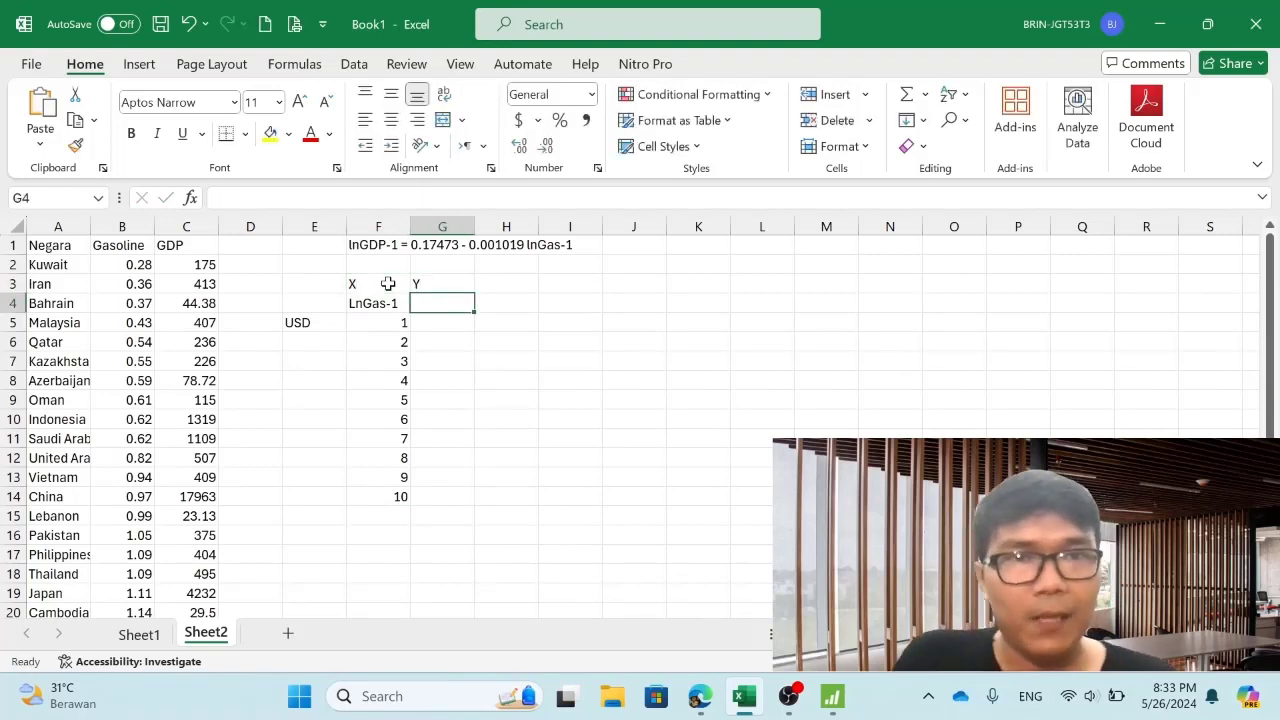
text(LN)
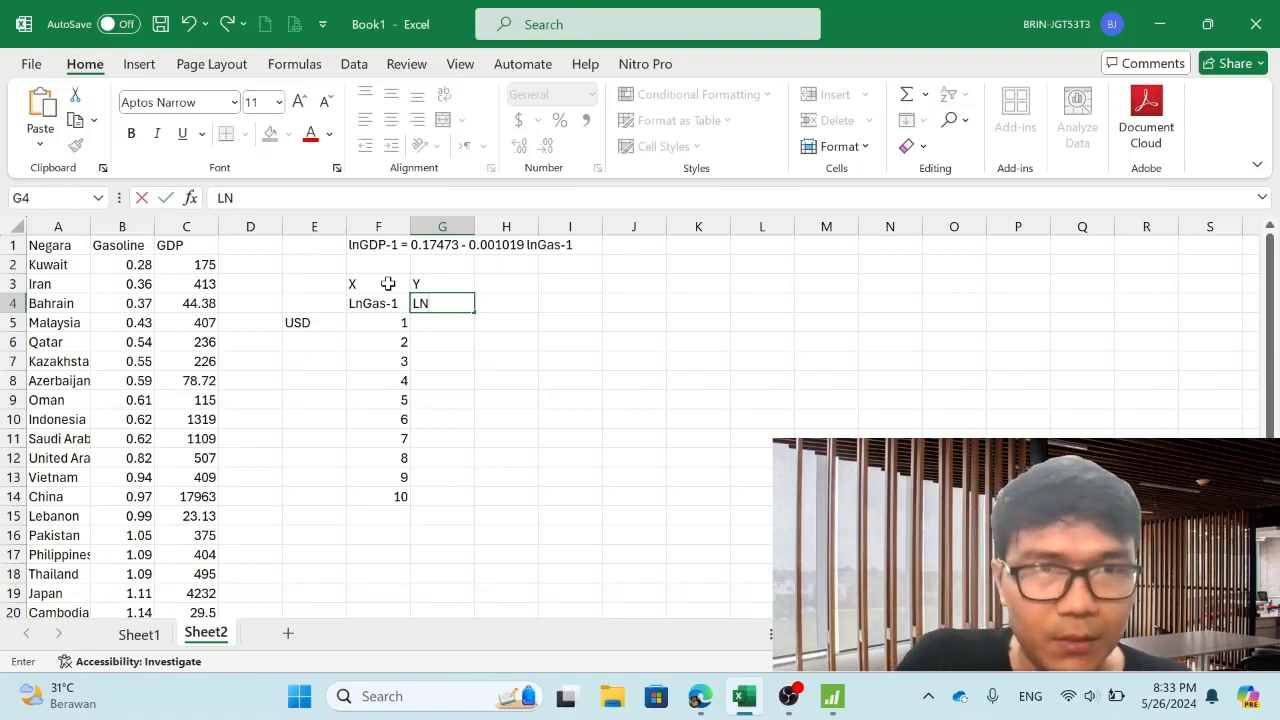
text(GDP)
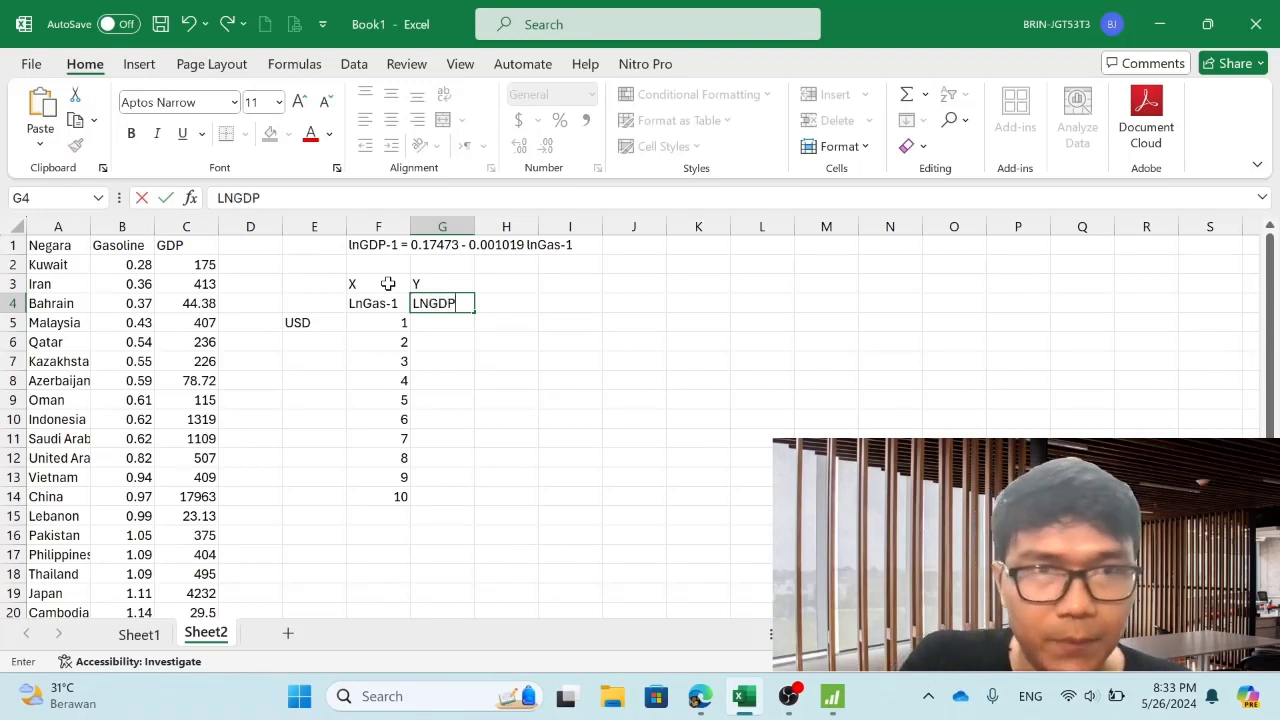
text(-1)
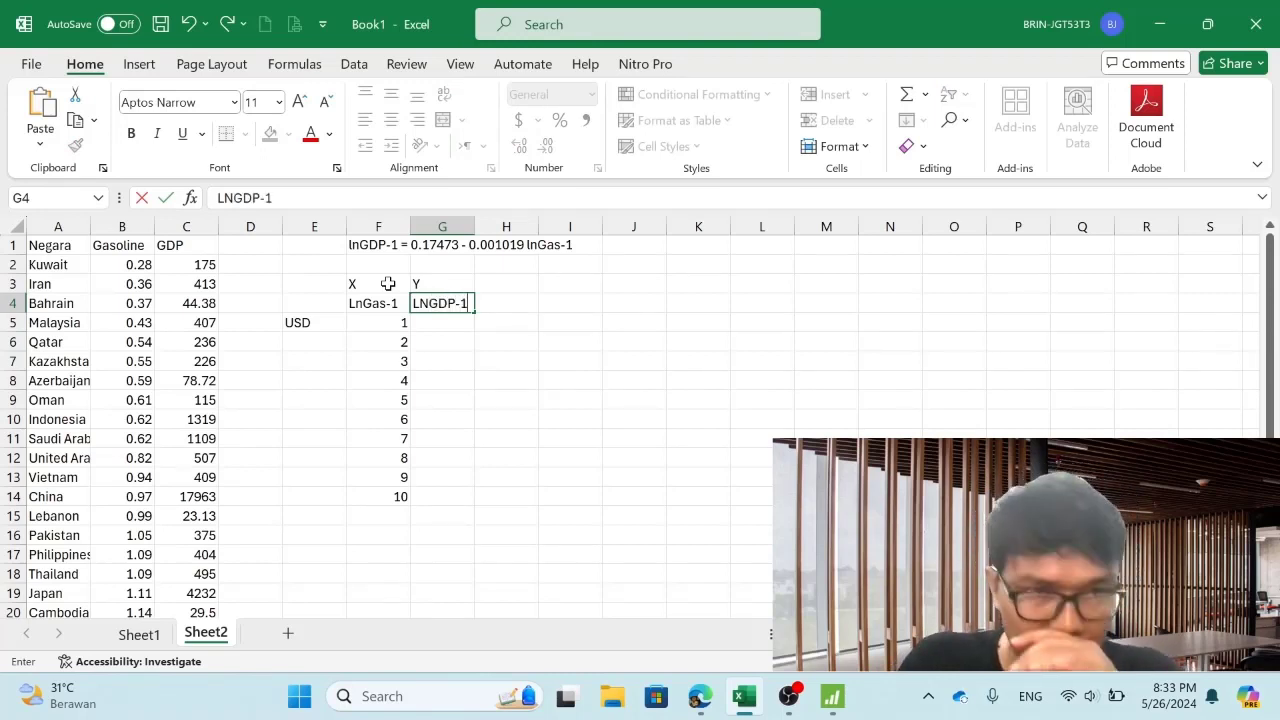
key(Return)
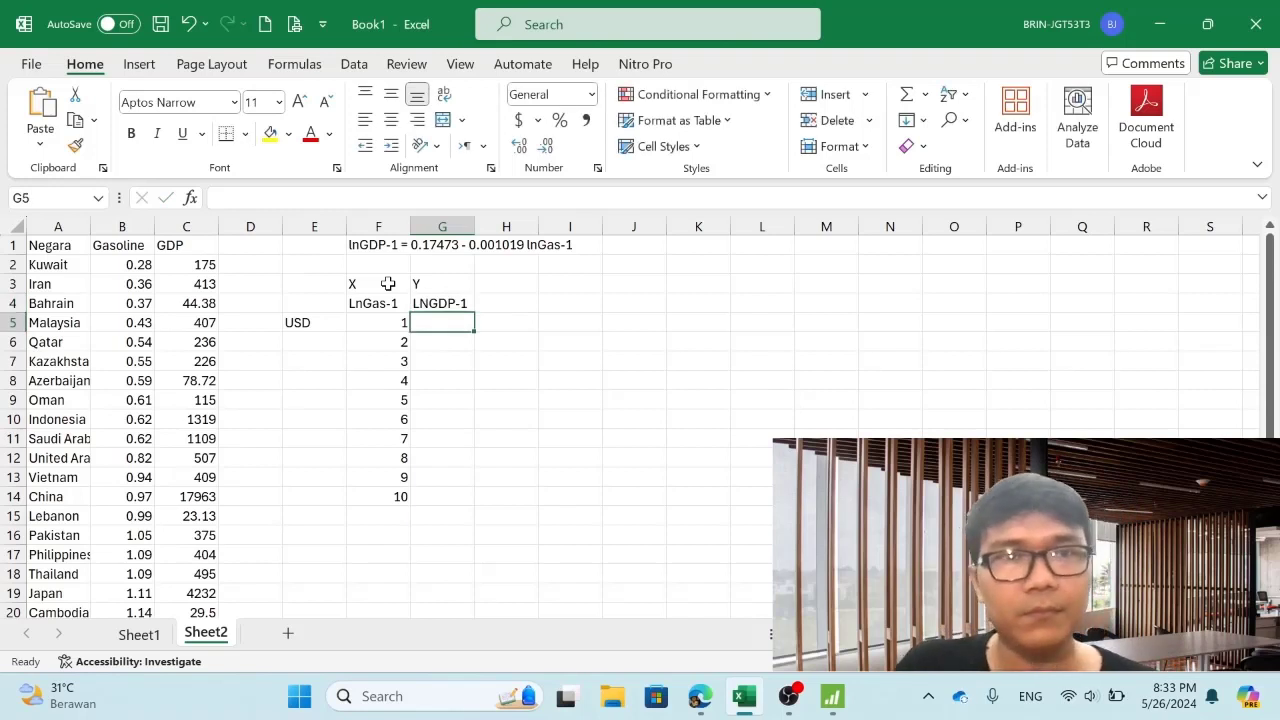
Step: Insert an empty column before column F, which holds the equation and the LnGas-1 values
click(389, 229)
right_click(390, 232)
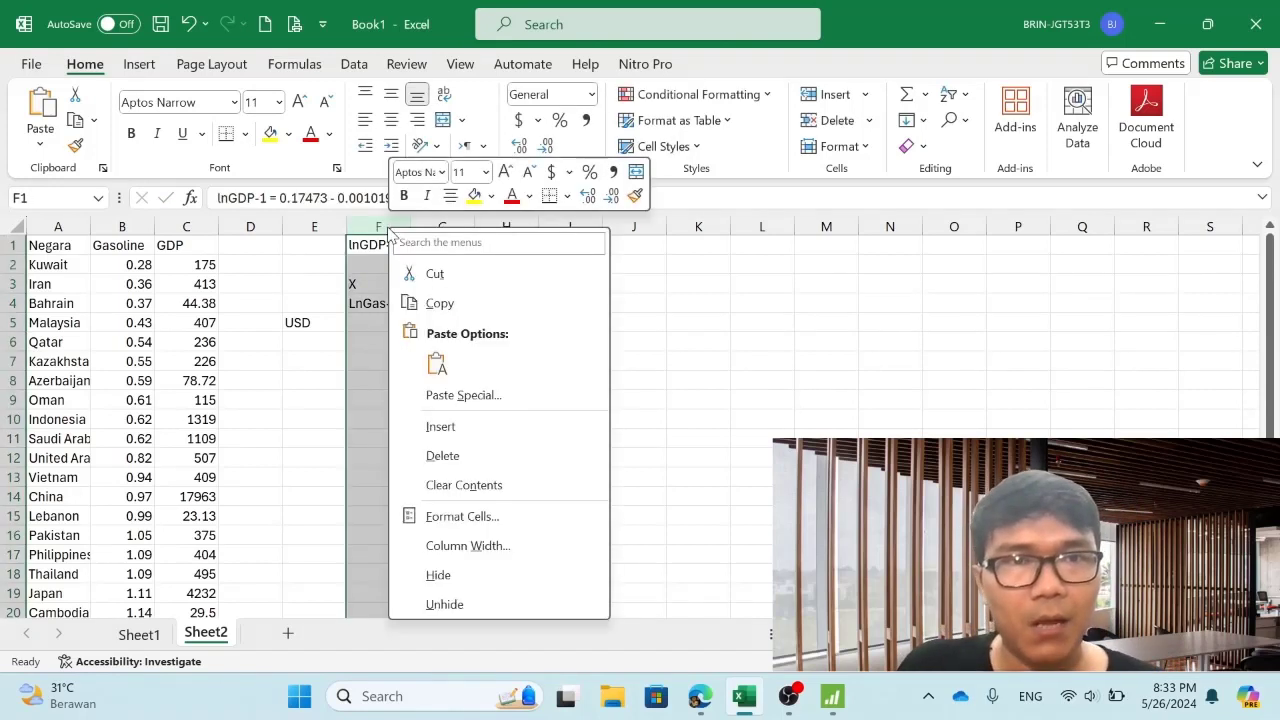
click(451, 431)
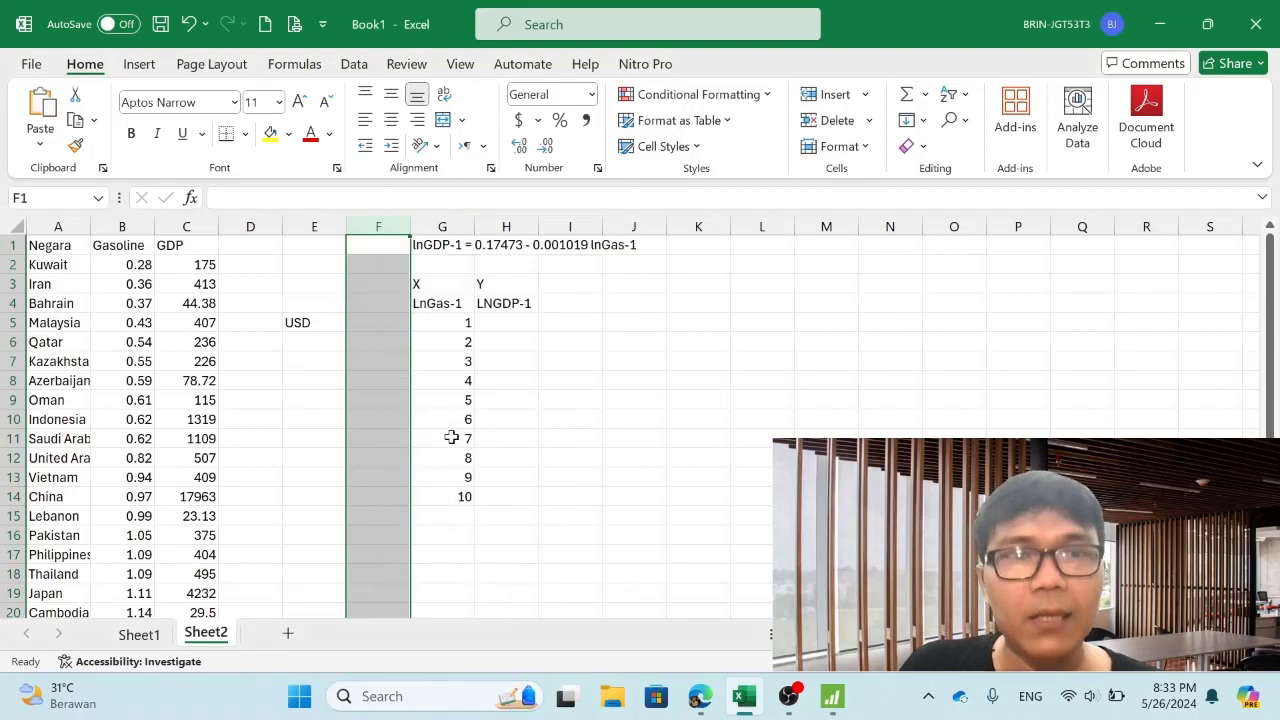
Step: Enter the headings Data in cell F3 and Gas in cell F4 of the empty column
click(374, 284)
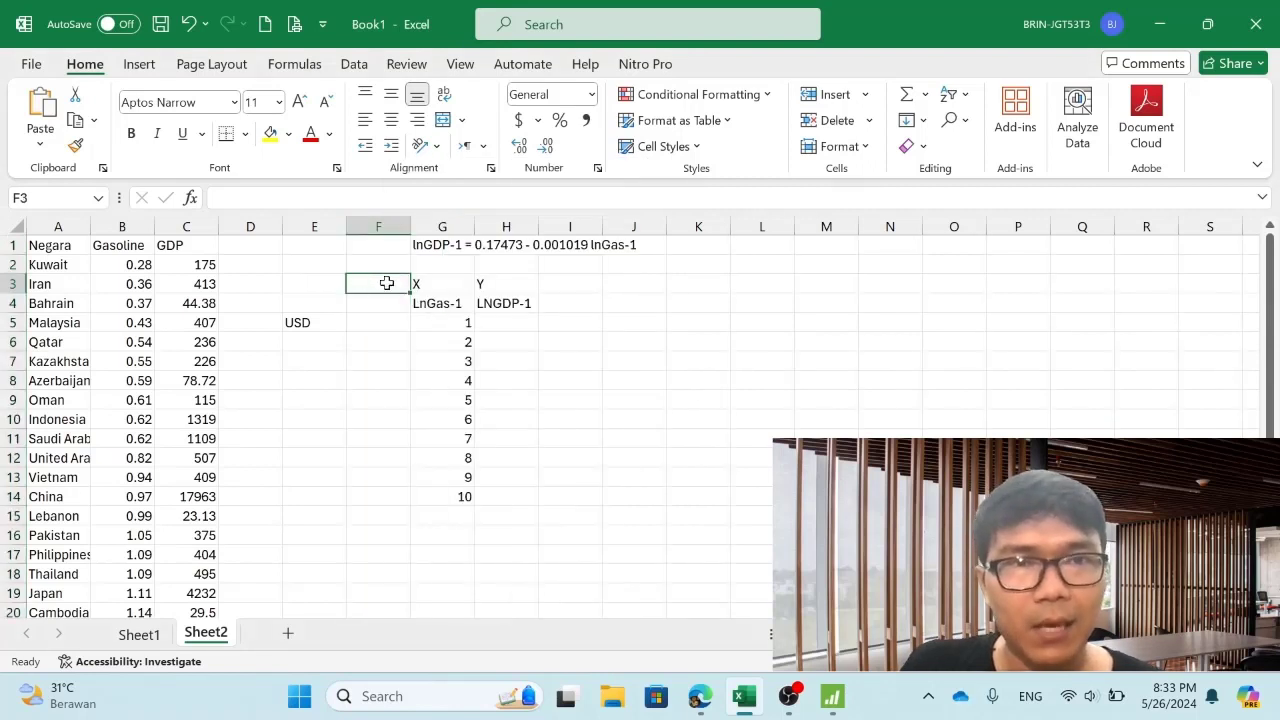
click(444, 288)
click(373, 283)
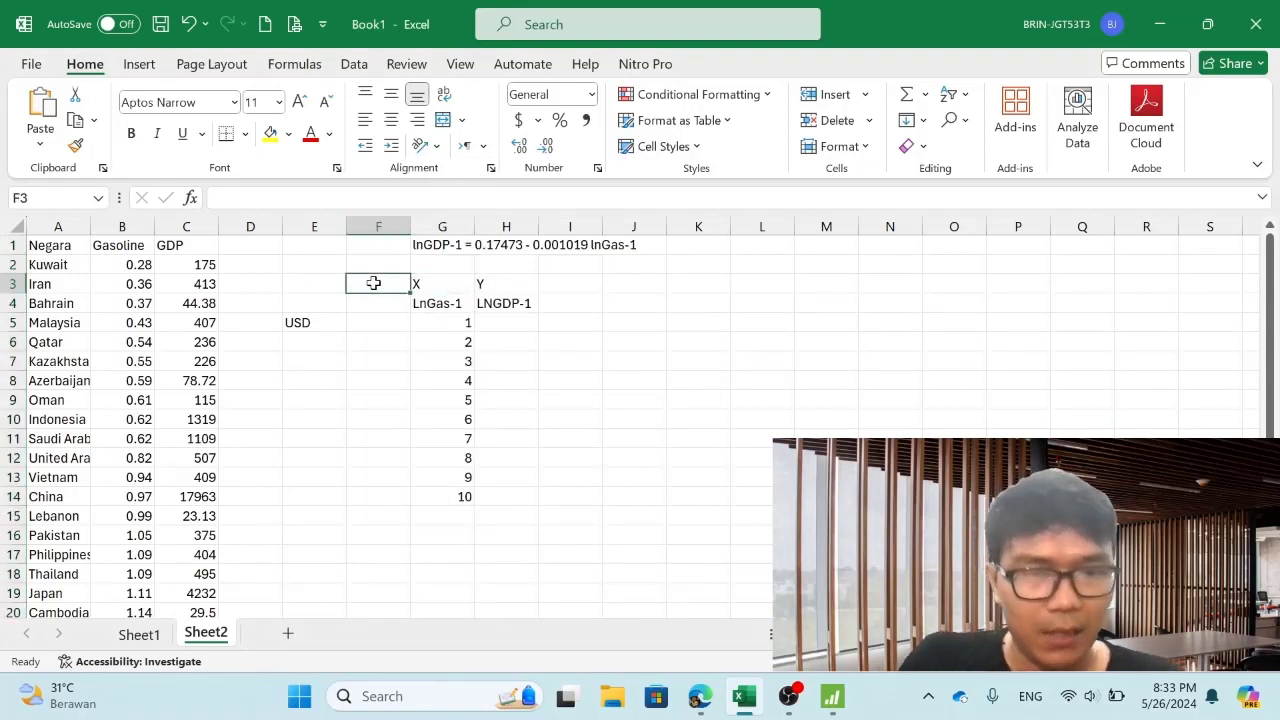
text(Data)
key(Return)
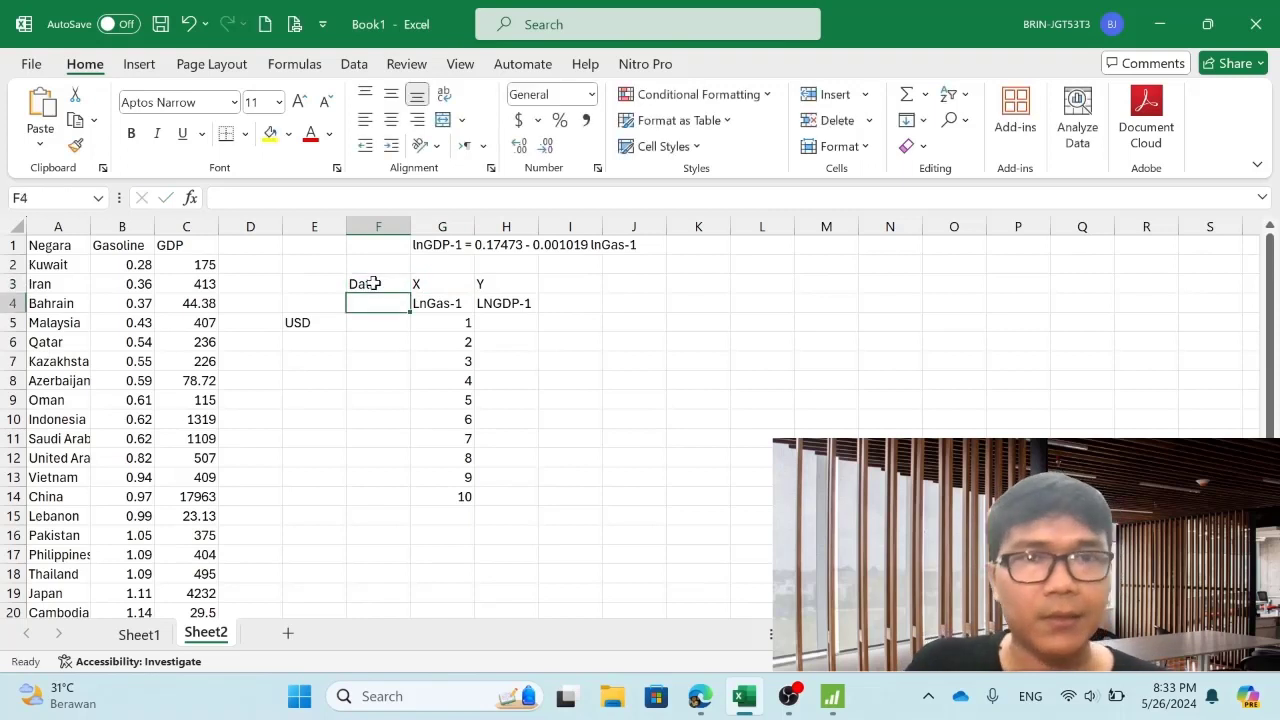
text(GAs)
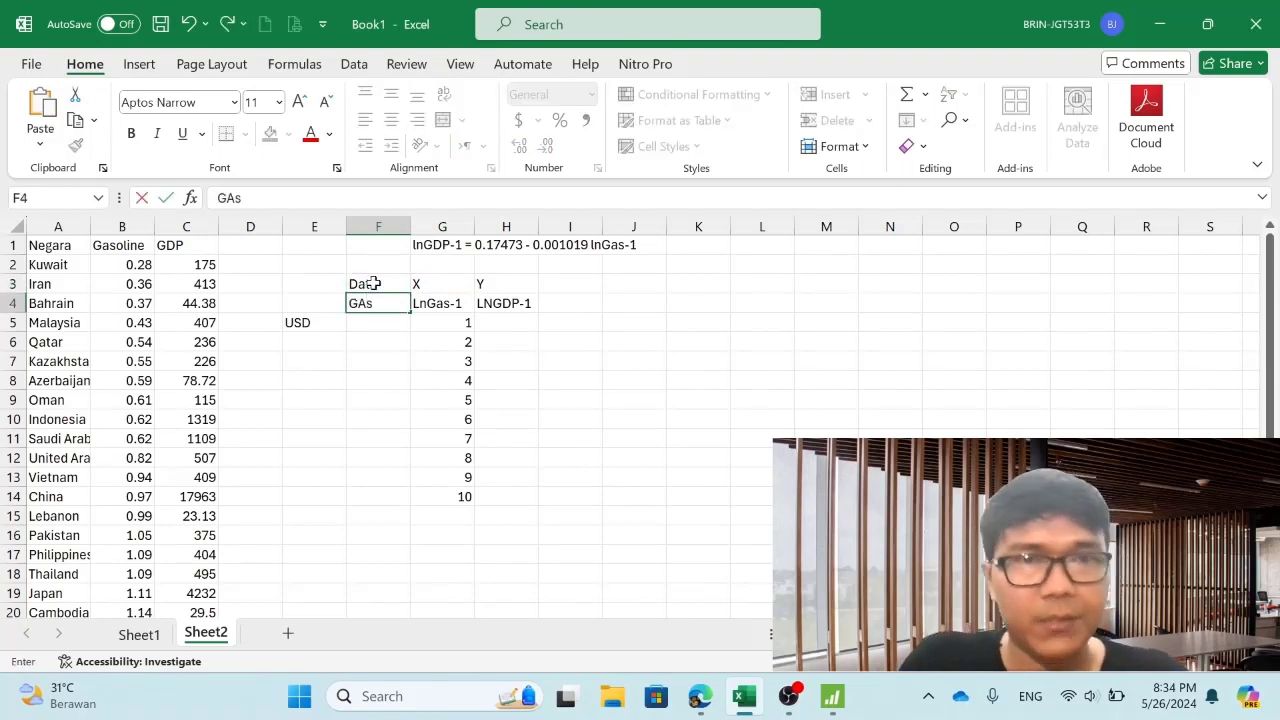
key(BackSpace)
key(BackSpace)
text(as)
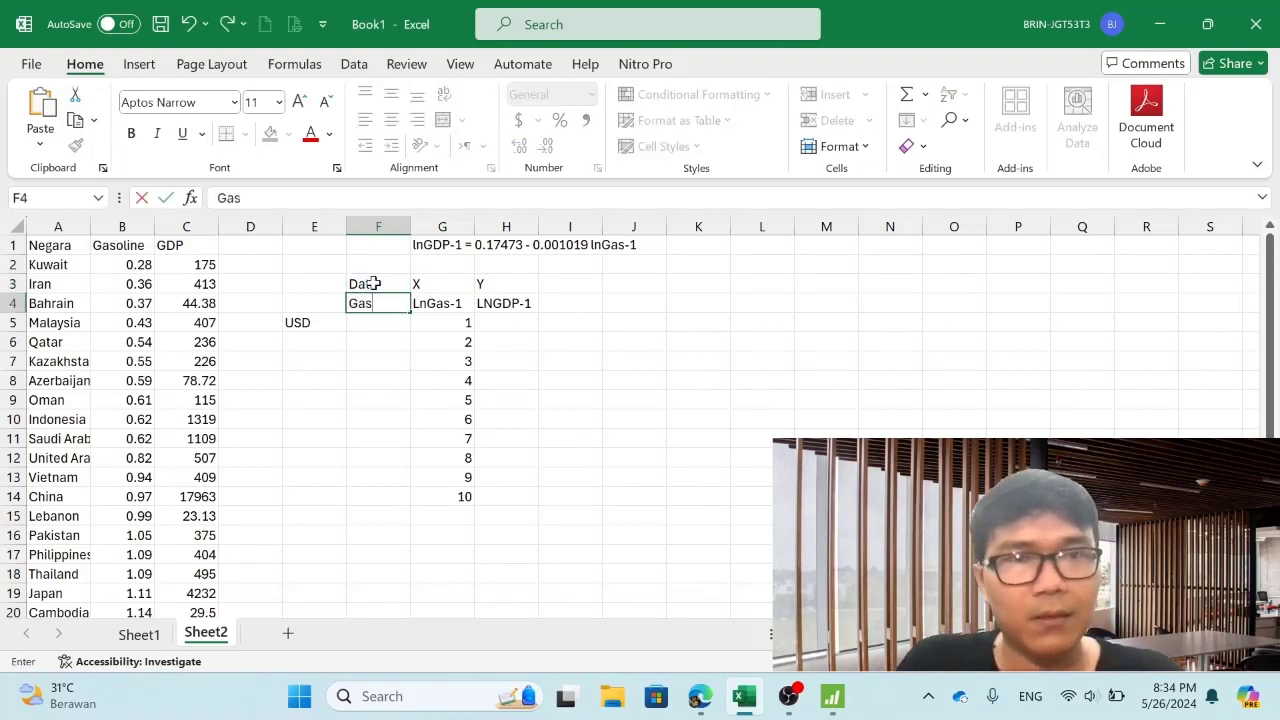
key(Return)
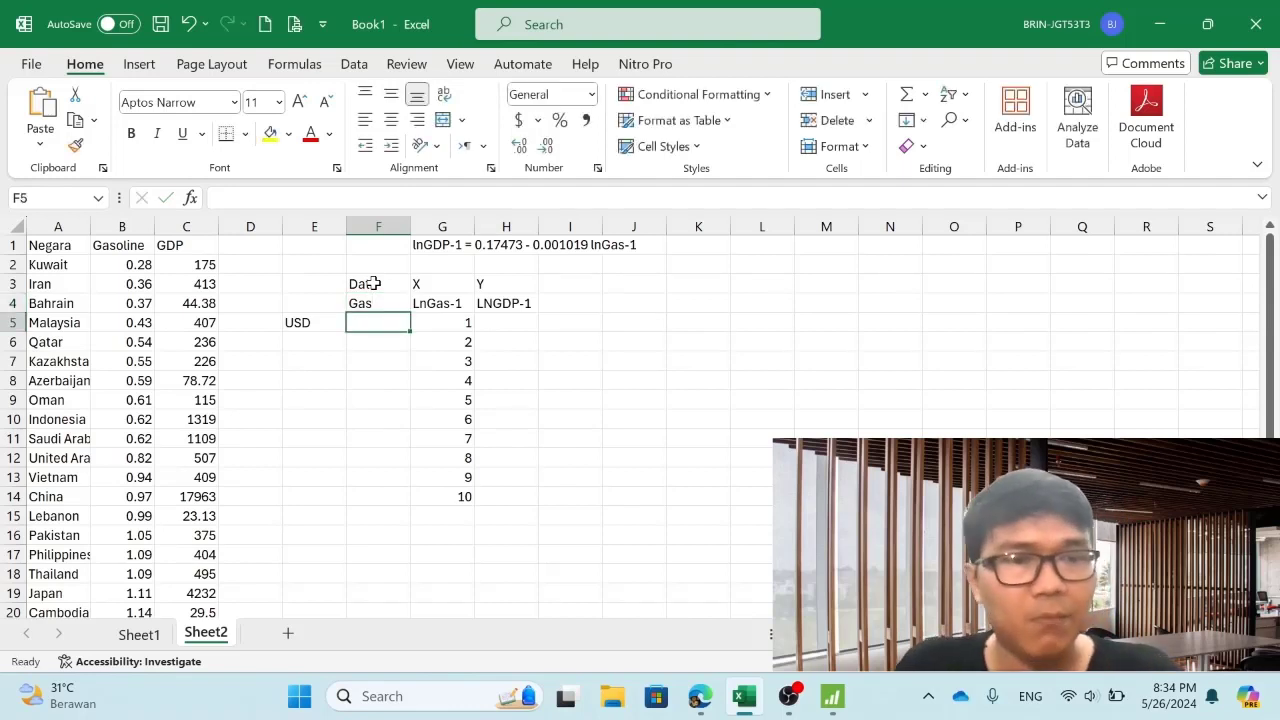
Step: Fill the Gas column with the values 1 to 10 in cells F5 to F14
text(1)
key(Return)
text(2)
key(Return)
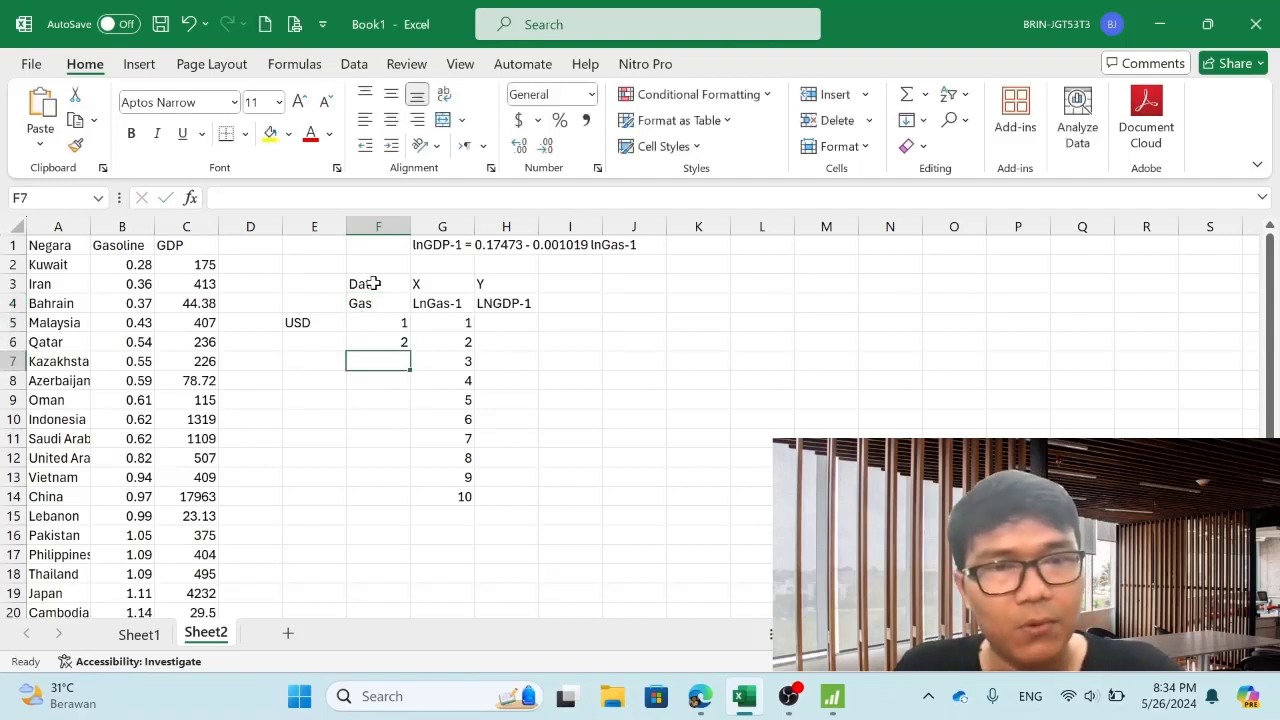
text(3)
key(Return)
text(4)
key(Return)
text(5)
key(Return)
text(6)
key(Return)
text(7)
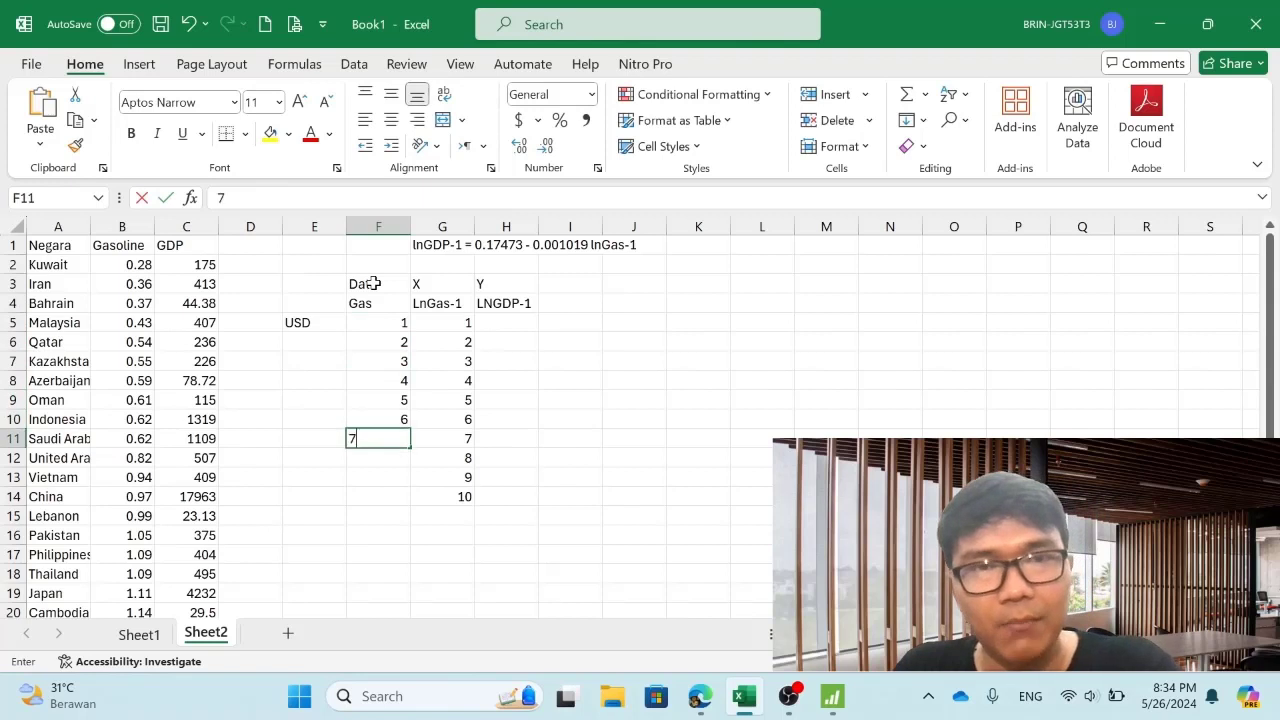
key(Return)
text(8)
key(Return)
text(9)
key(Return)
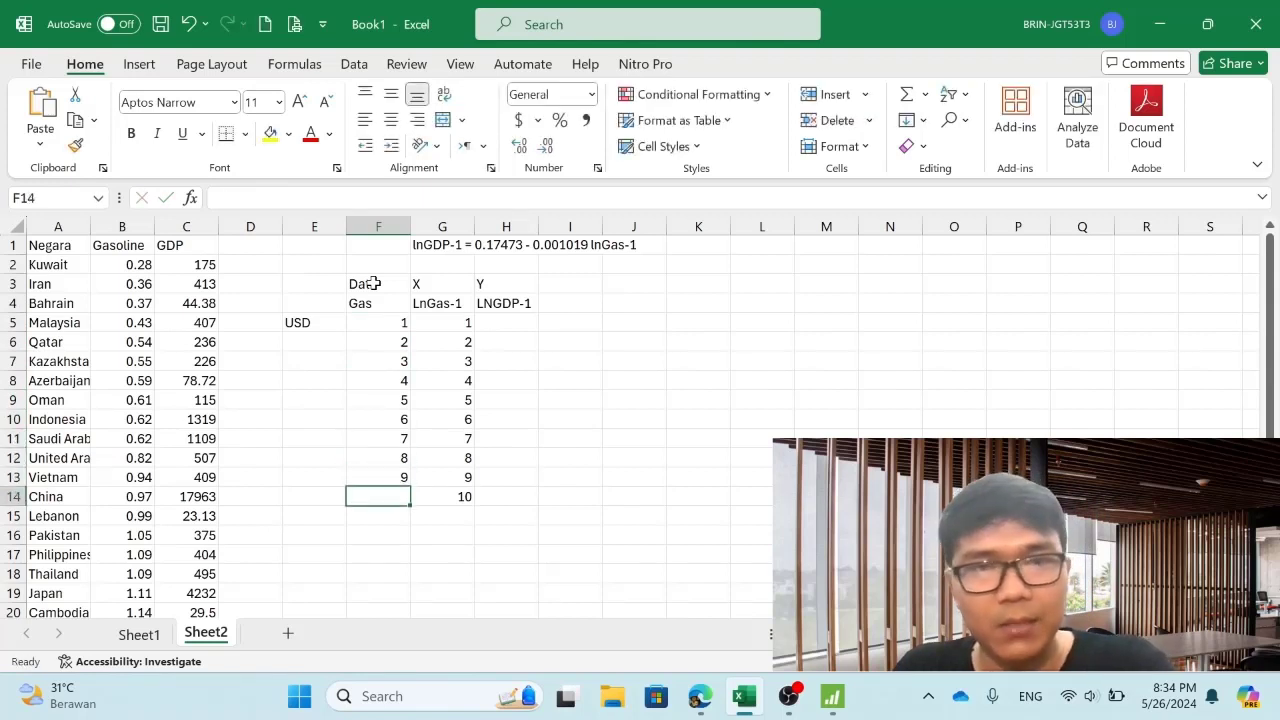
text(10)
key(Right)
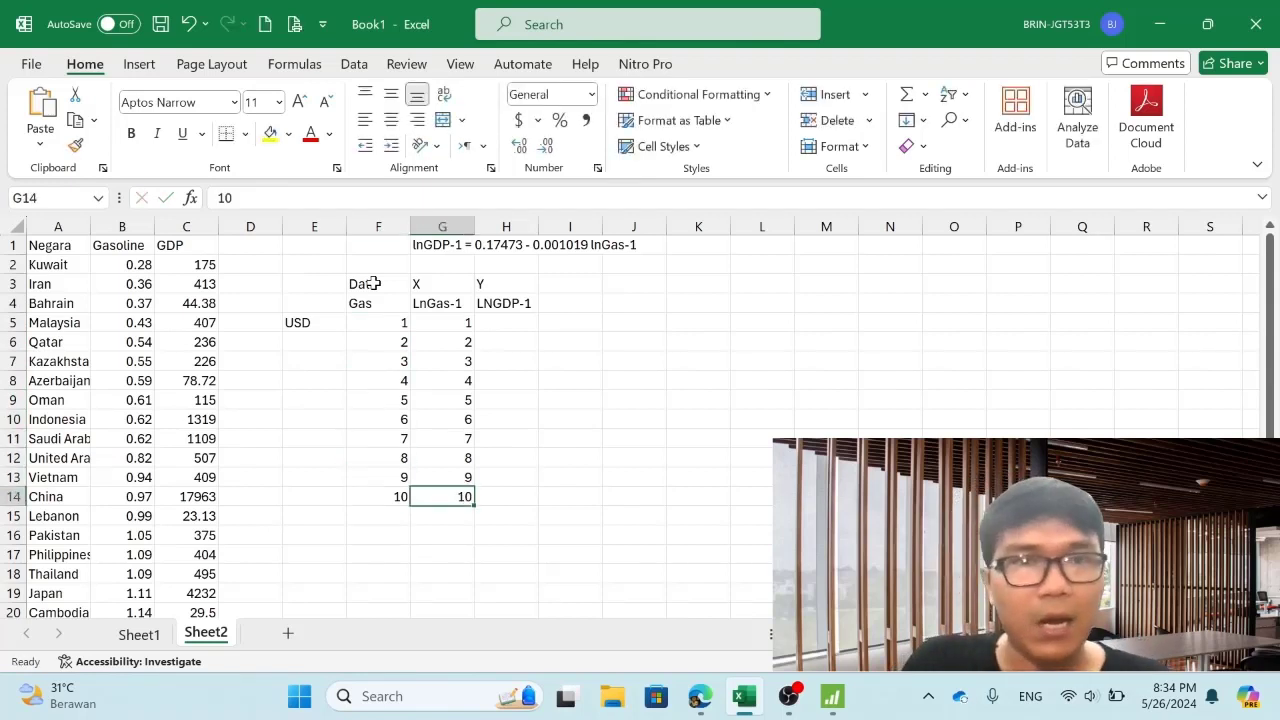
Step: Clear the values in cells G5 to G14 of the LnGas-1 column
key(Up)
key(Up)
key(Up)
key(Up)
key(Up)
key(Up)
key(Up)
key(Up)
key(Up)
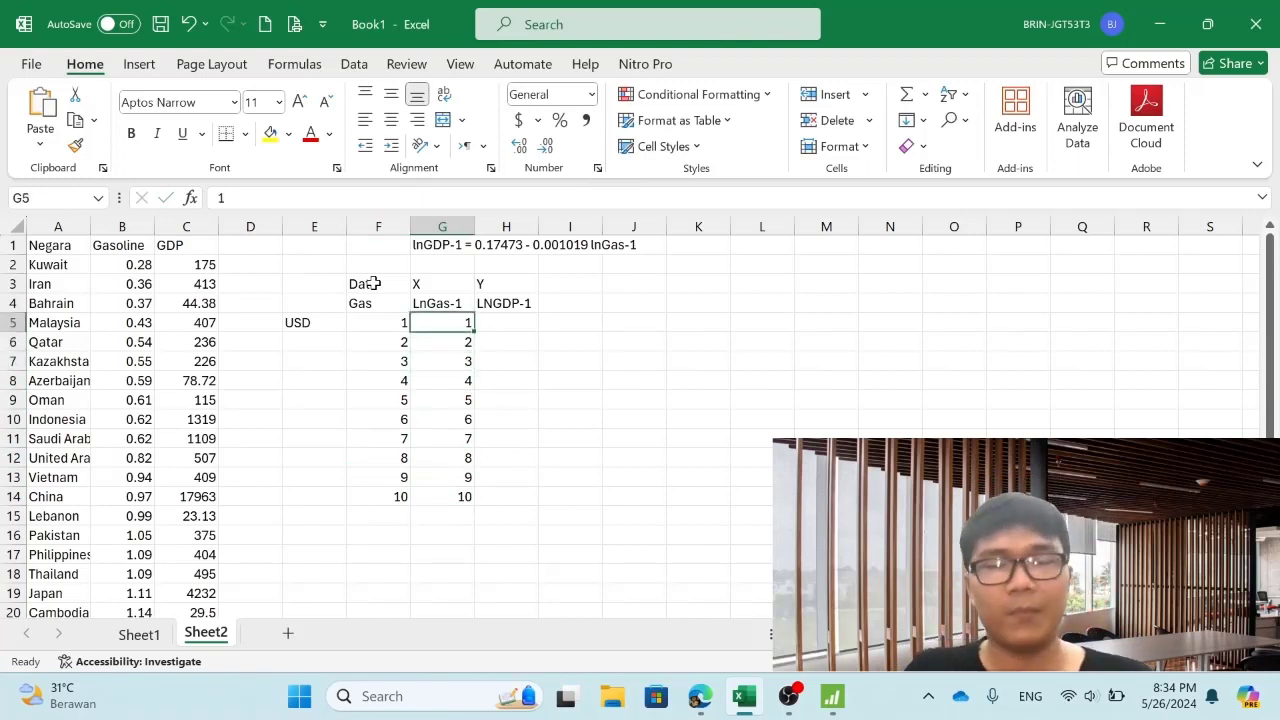
key(shift+Down)
key(shift+Down)
key(shift+Down)
key(shift+Down)
key(shift+Down)
key(shift+Down)
key(shift+Down)
key(shift+Down)
key(shift+Down)
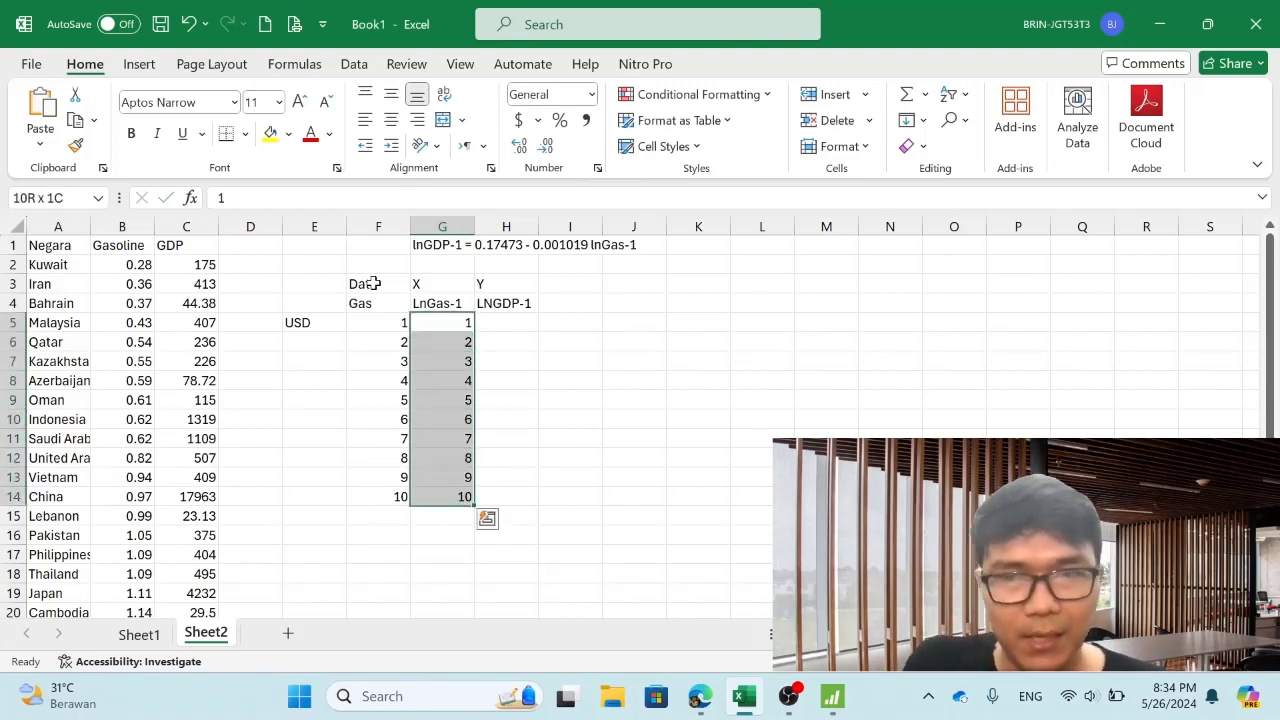
key(Delete)
Step: Try the formula =1/(LN(F5)) in cell G5 of the LnGas-1 column, and clear it again
key(shift+Up)
key(shift+Up)
key(shift+Up)
key(shift+Up)
key(shift+Up)
key(shift+Up)
key(shift+Up)
key(shift+Up)
key(shift+Up)
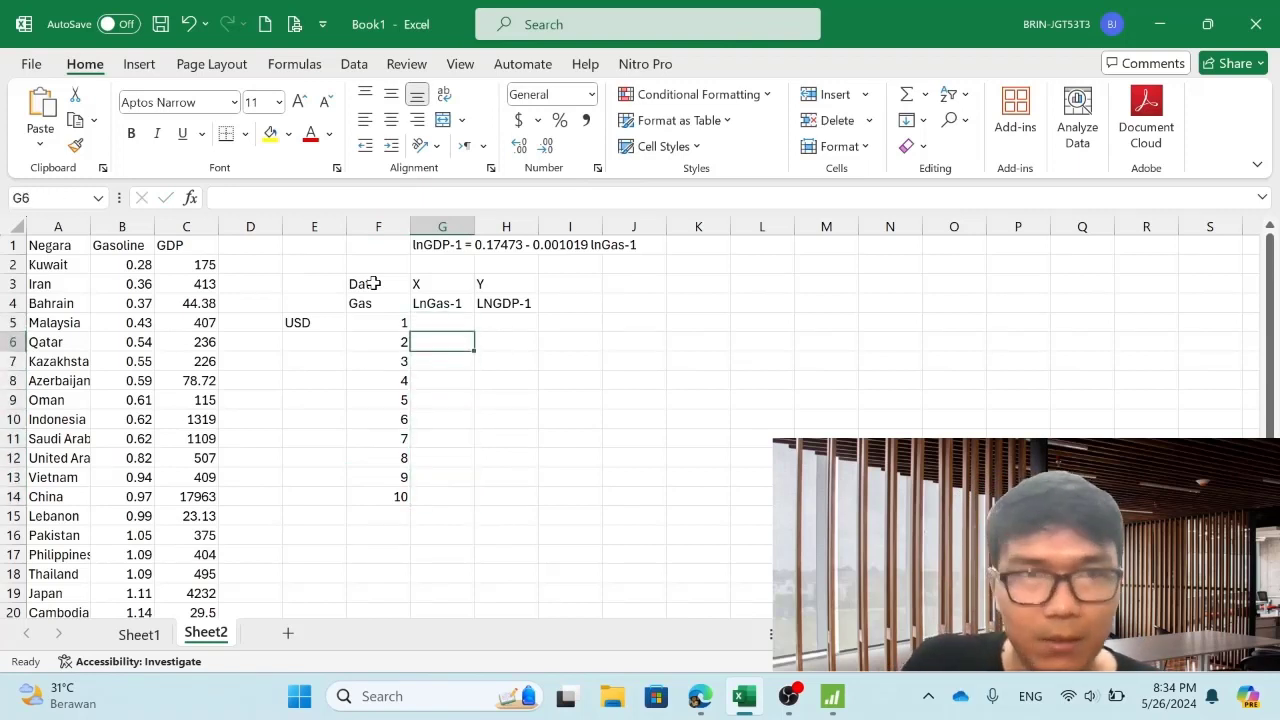
text(=)
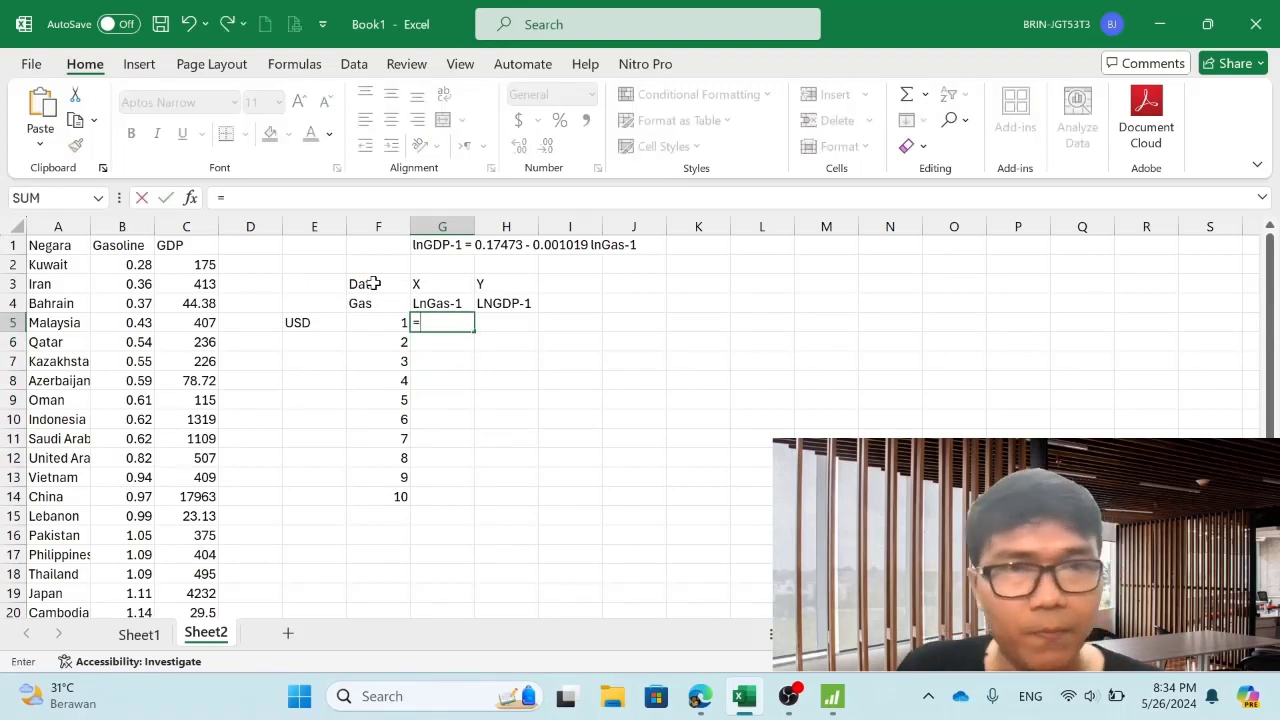
text(1)
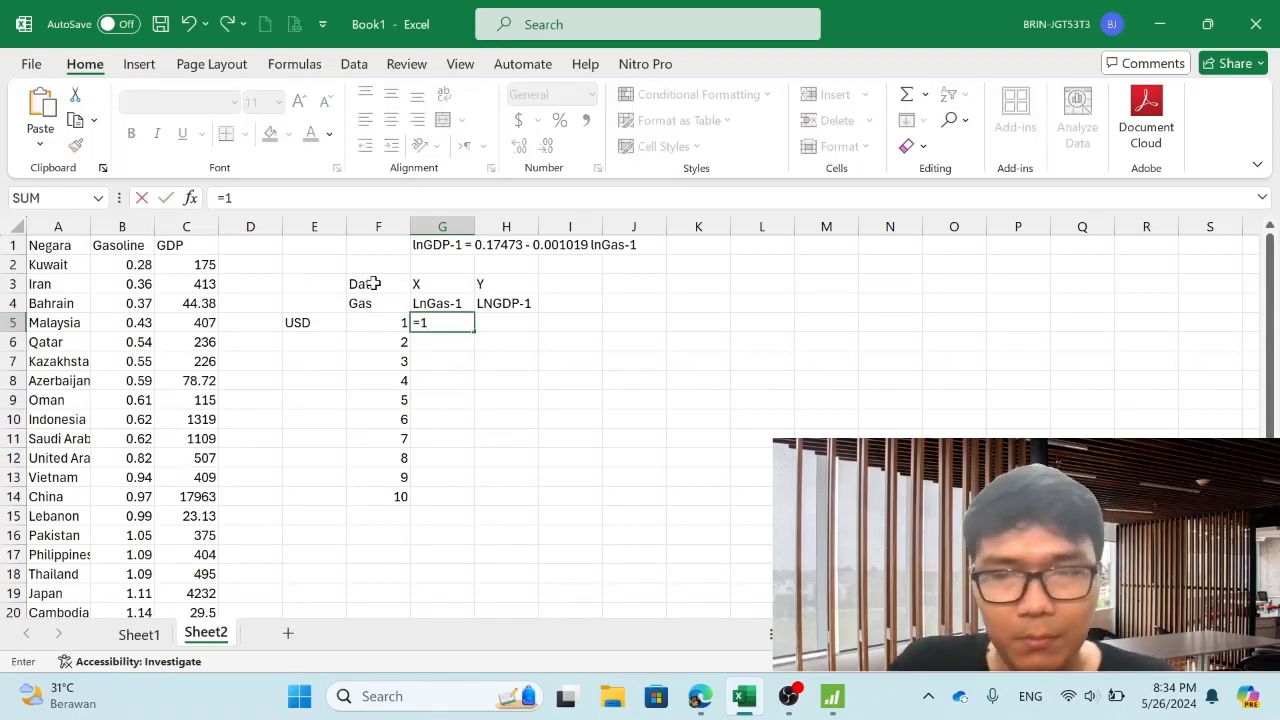
text(/)
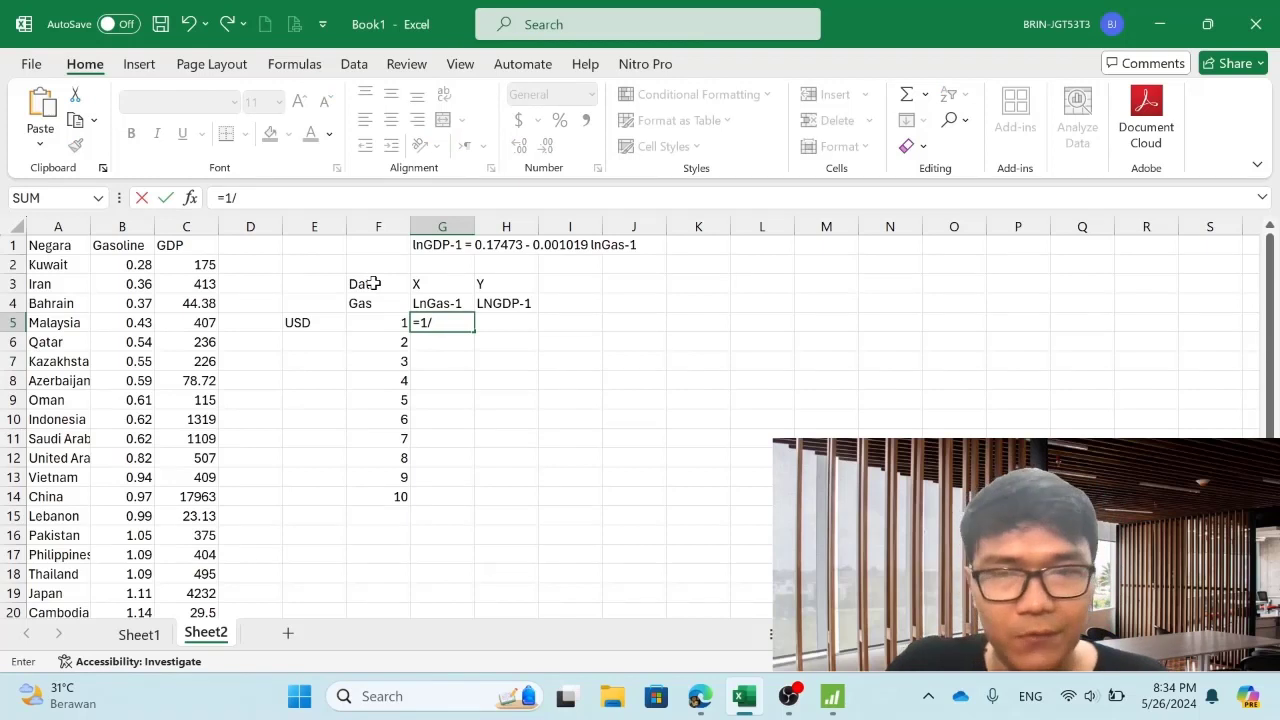
text((ln)
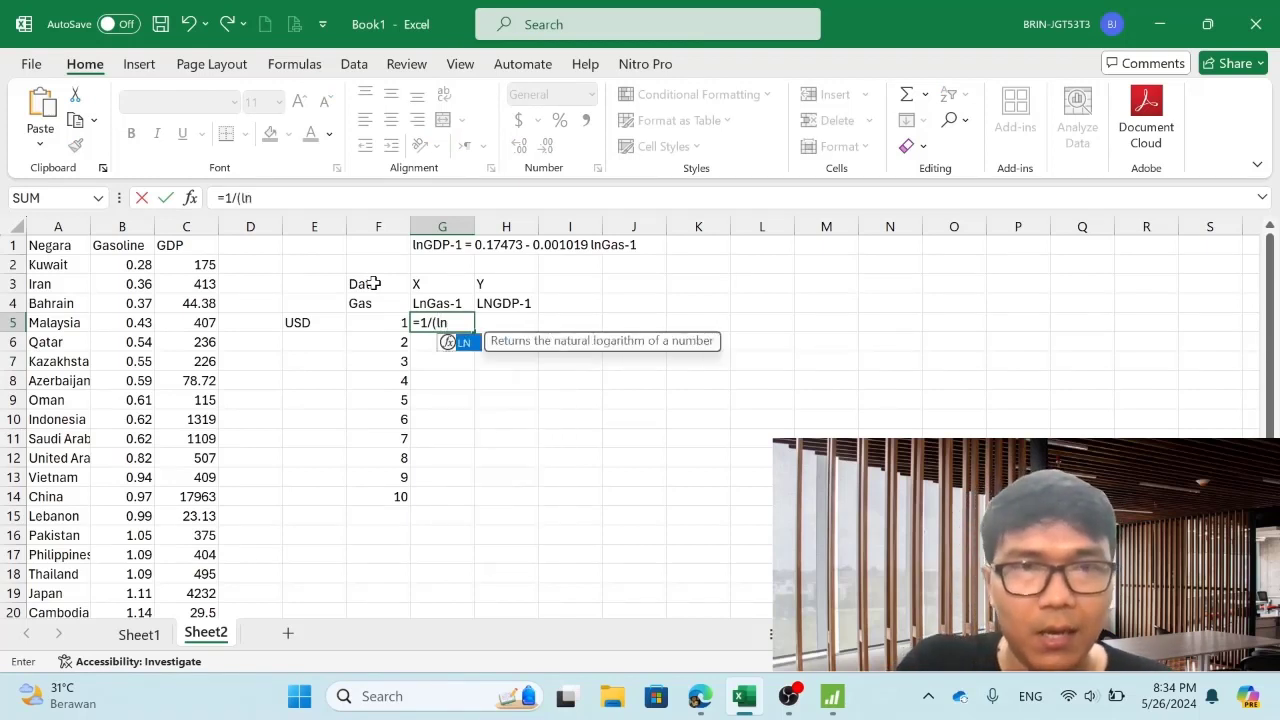
text(()
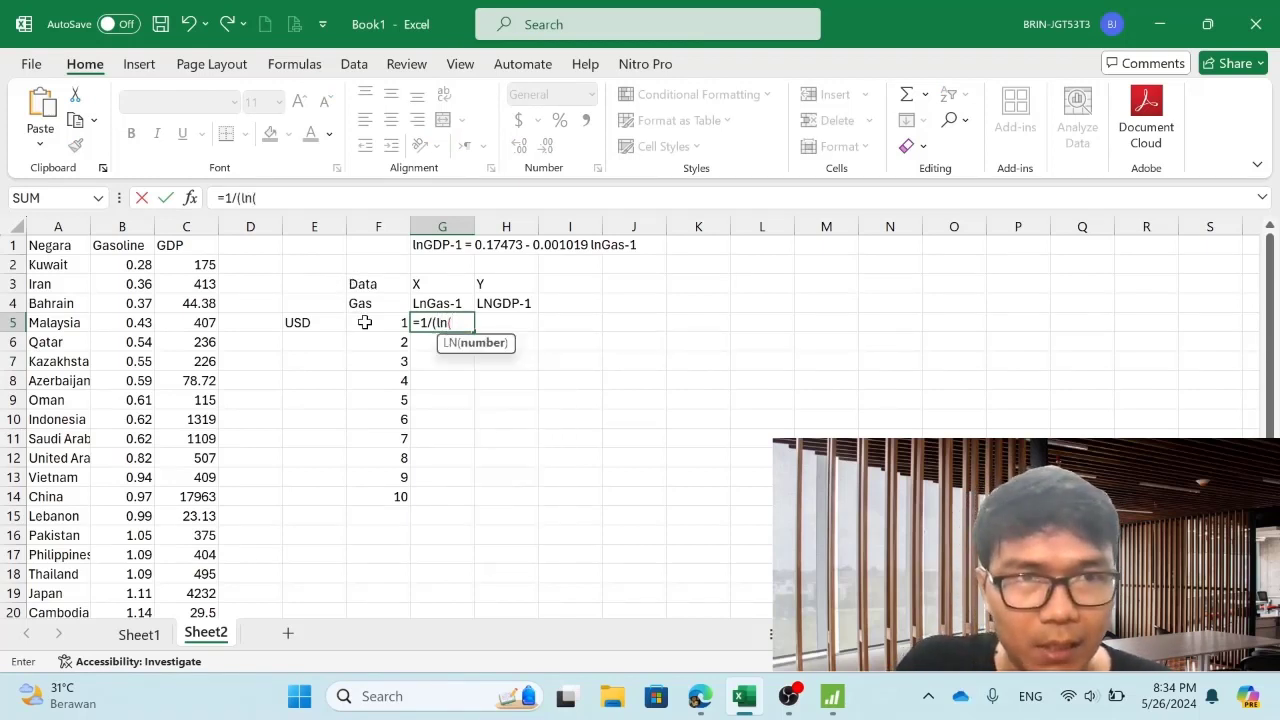
click(363, 320)
text()))
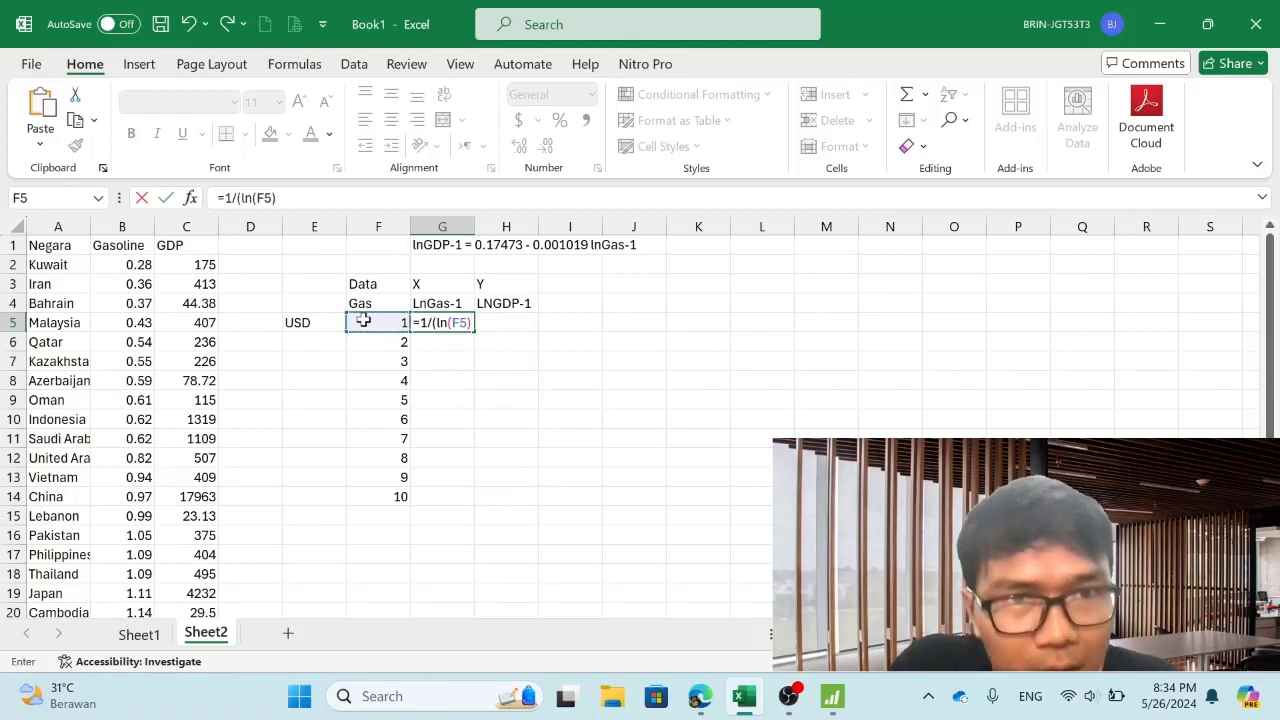
text())
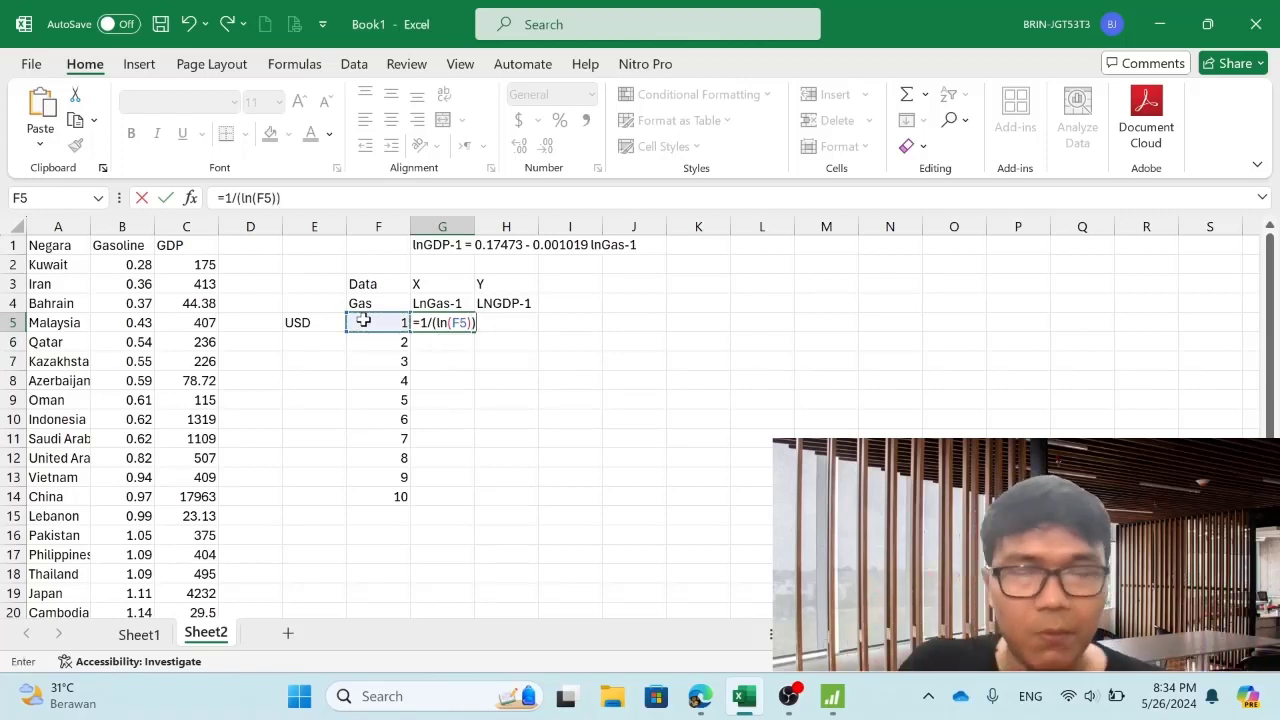
key(ctrl+Return)
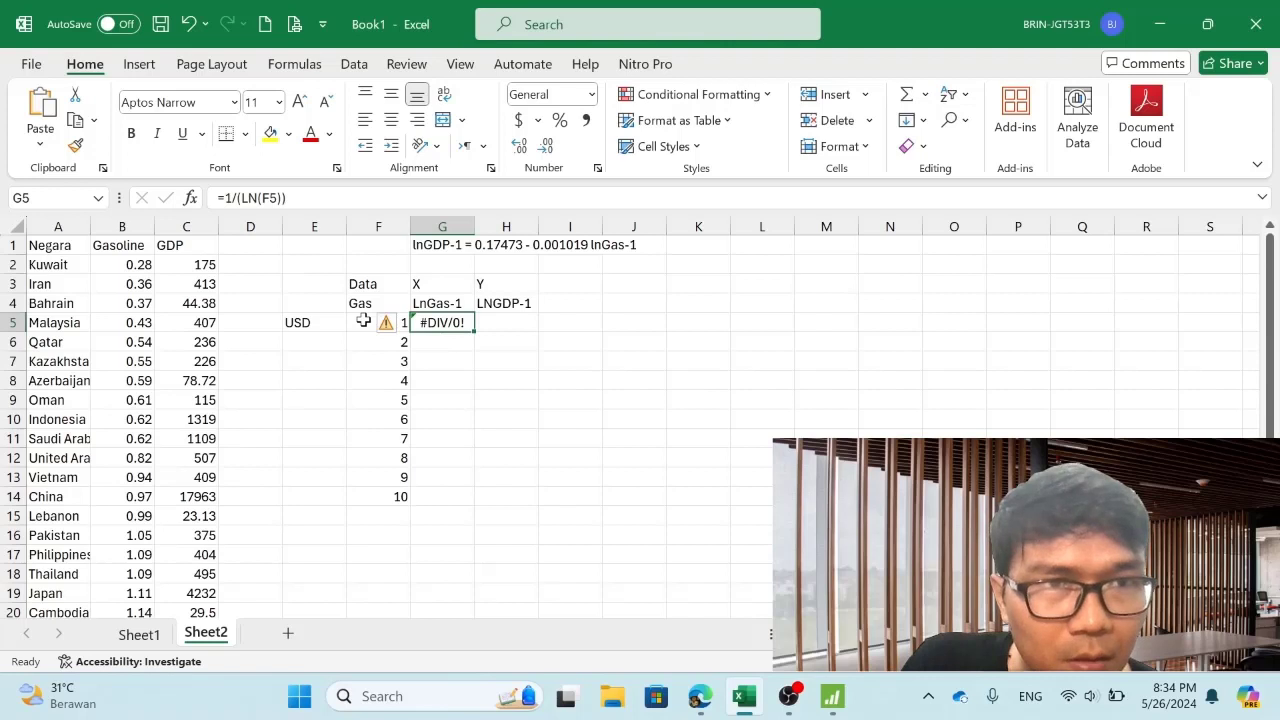
key(Delete)
Step: Try computing the natural logarithm of the first gas value in cell H5 with =LN(F5)
key(Right)
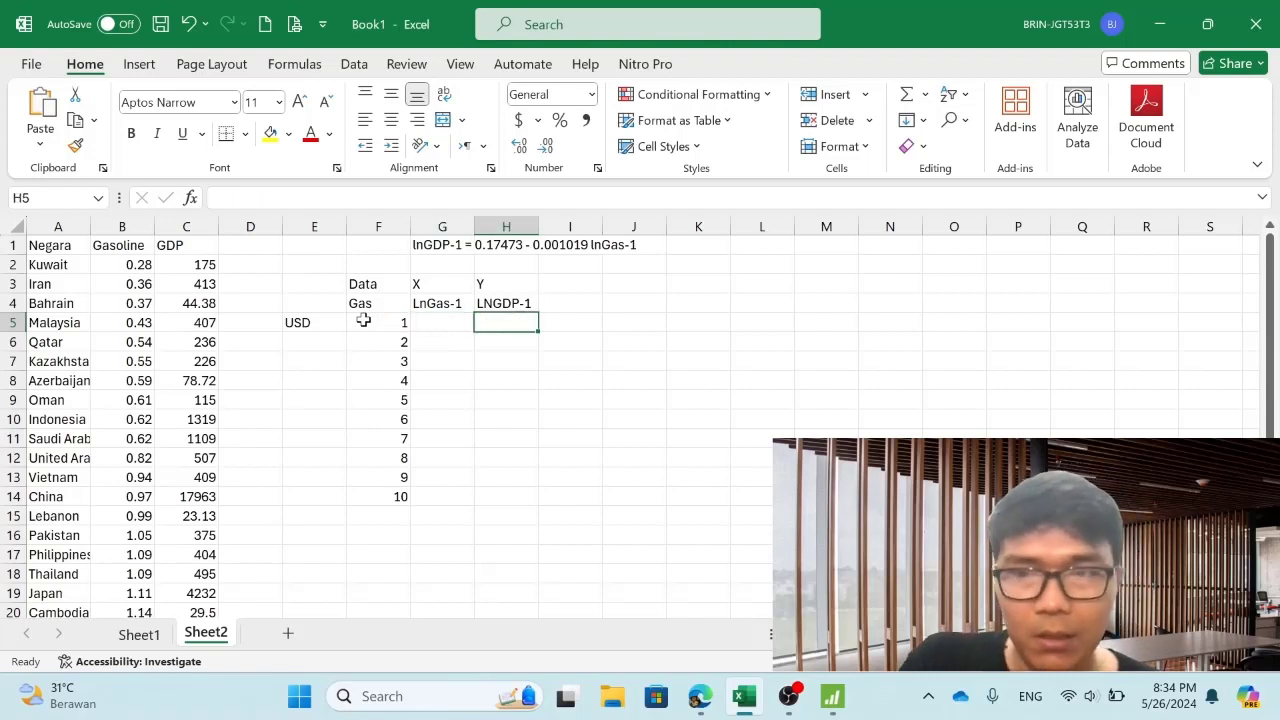
text(=ln()
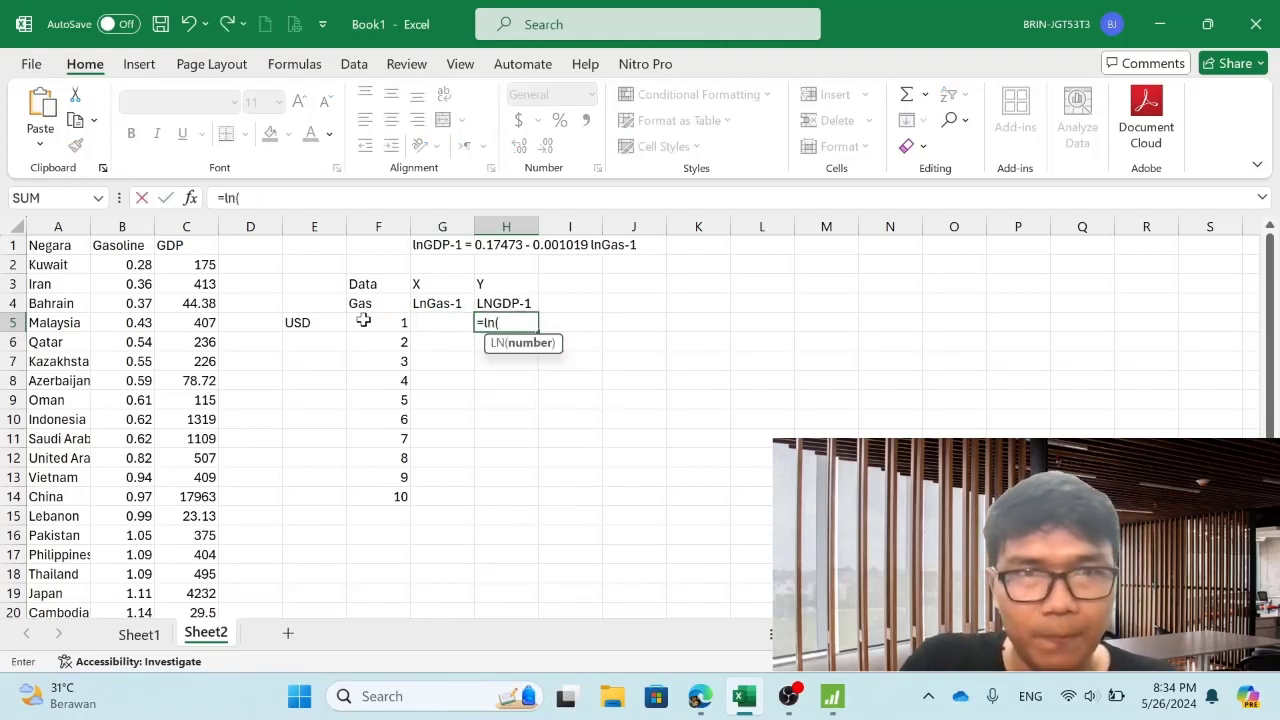
click(363, 320)
text())
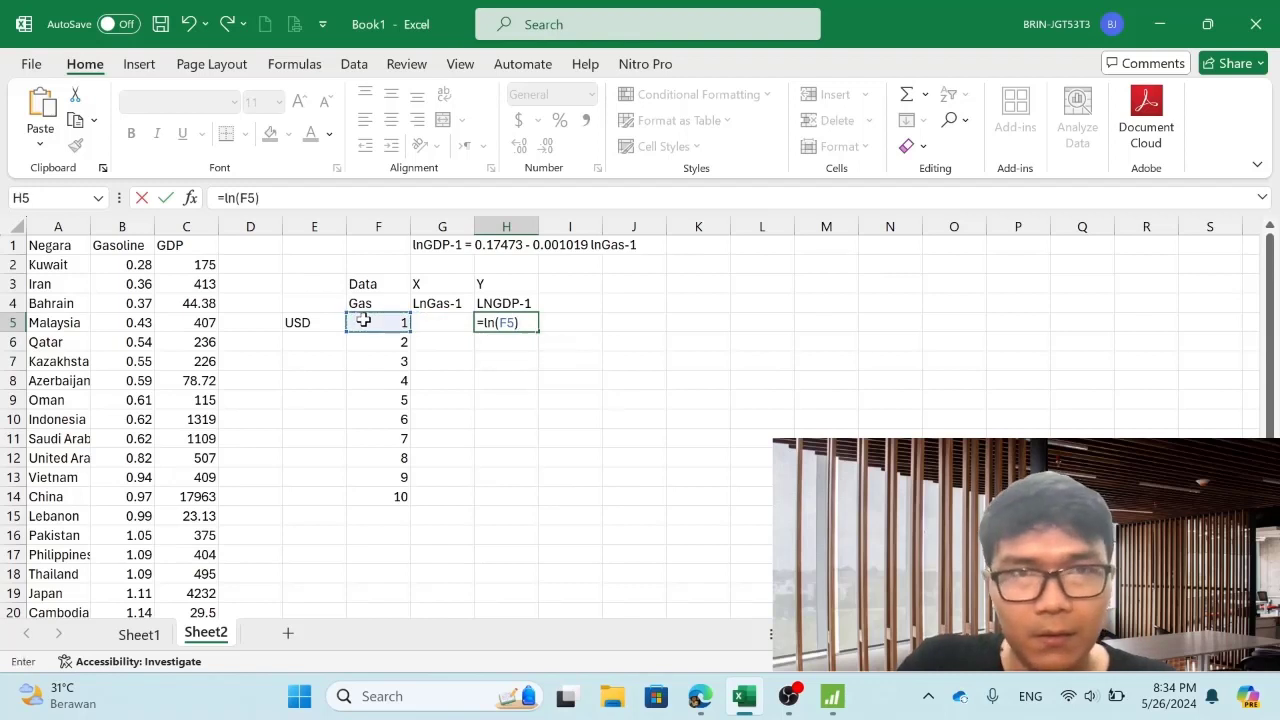
key(Return)
key(Up)
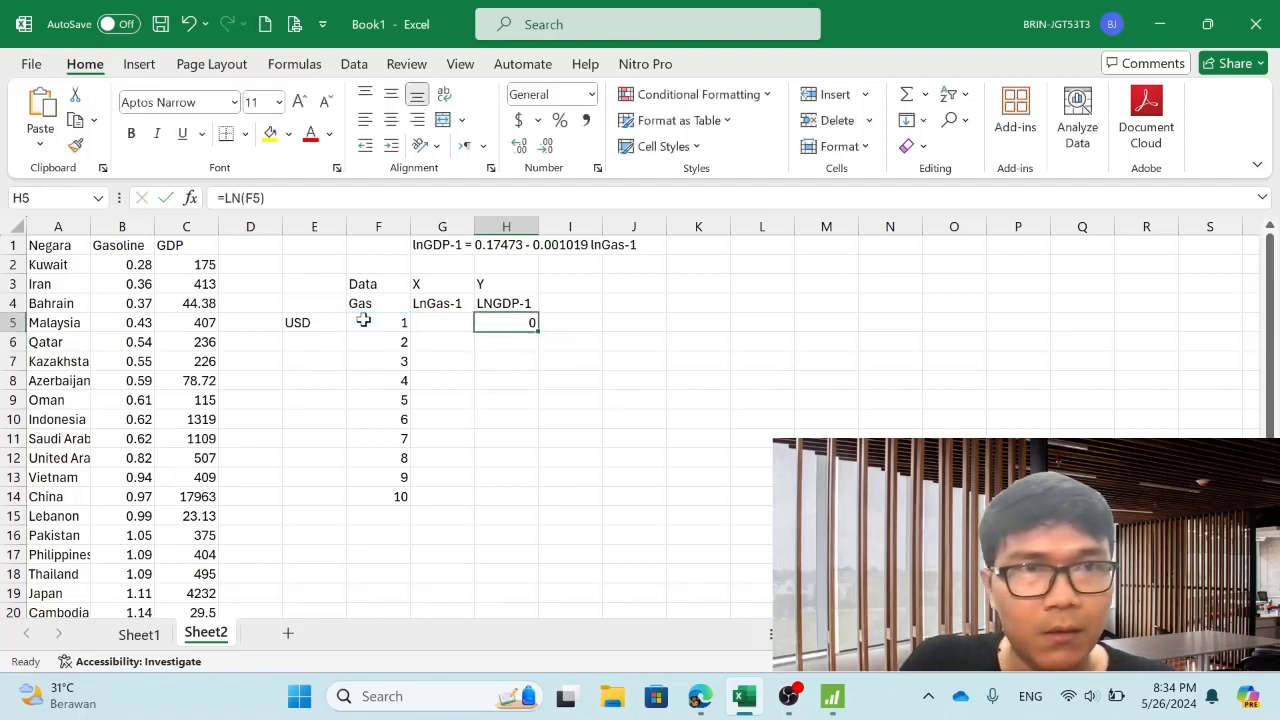
Step: Try computing the reciprocal of the logarithm in cell G5 with the formula =1/H5
key(Left)
text(1/)
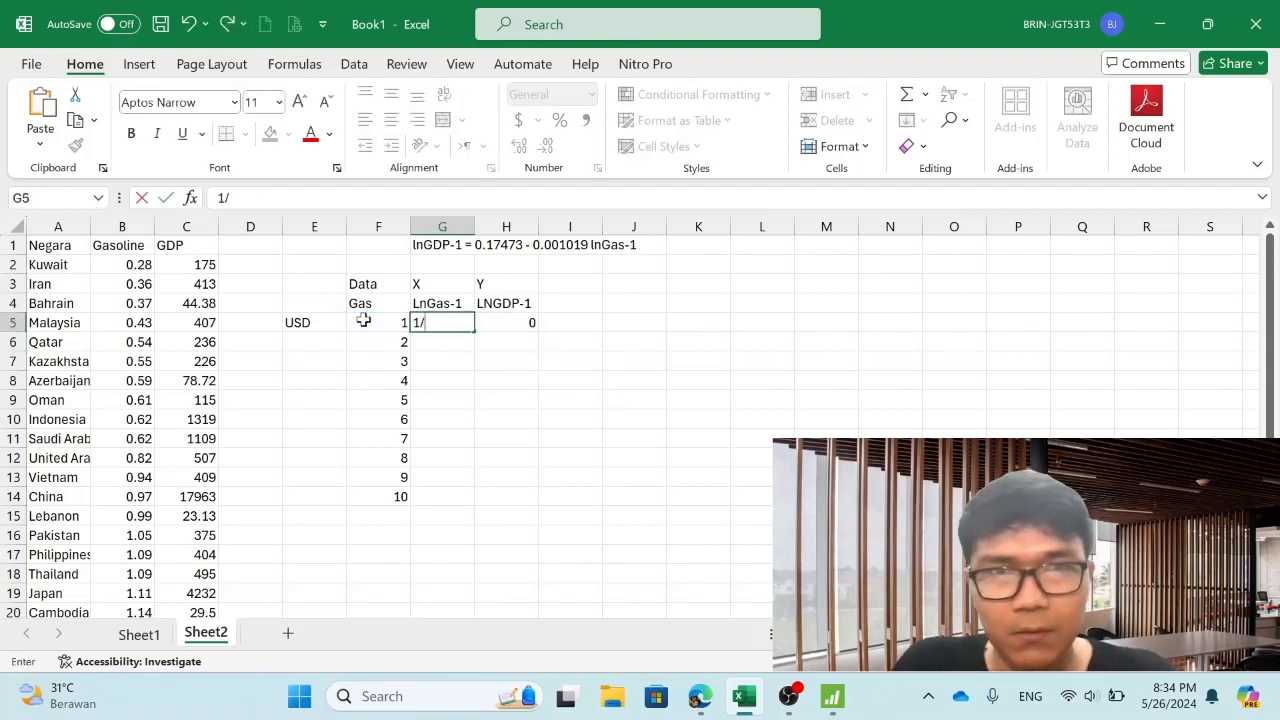
key(Right)
key(Left)
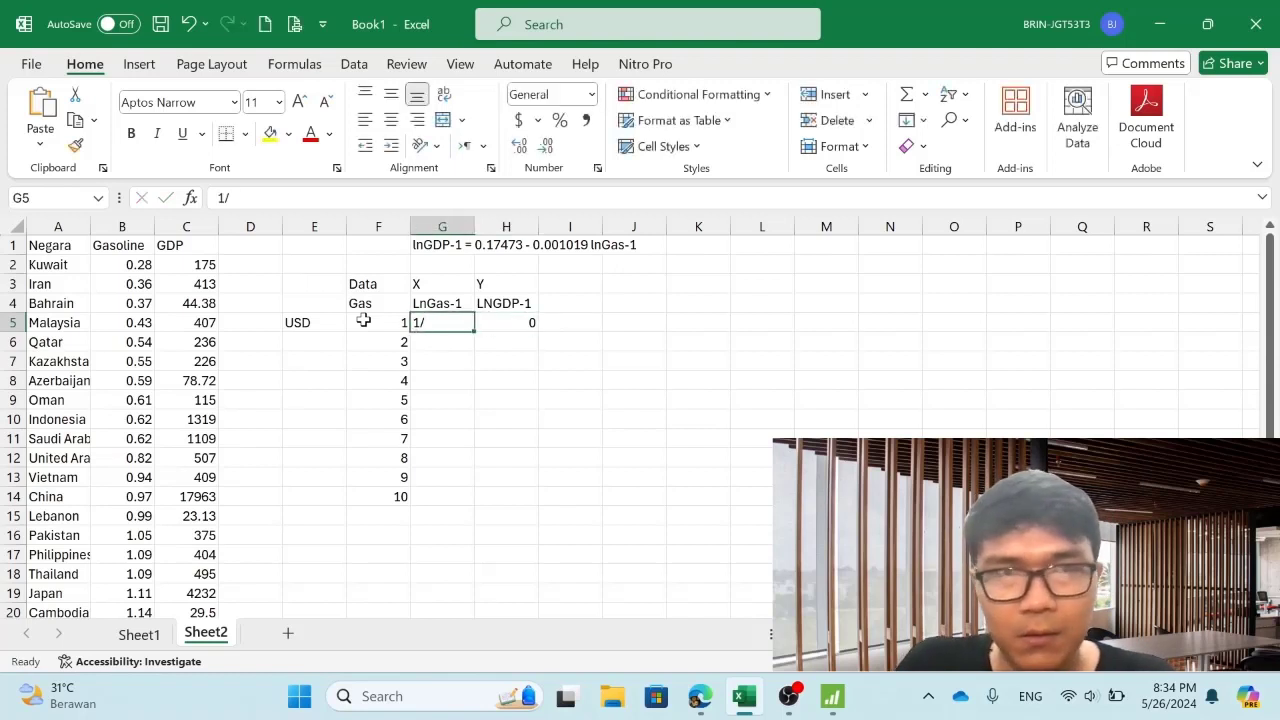
text(1)
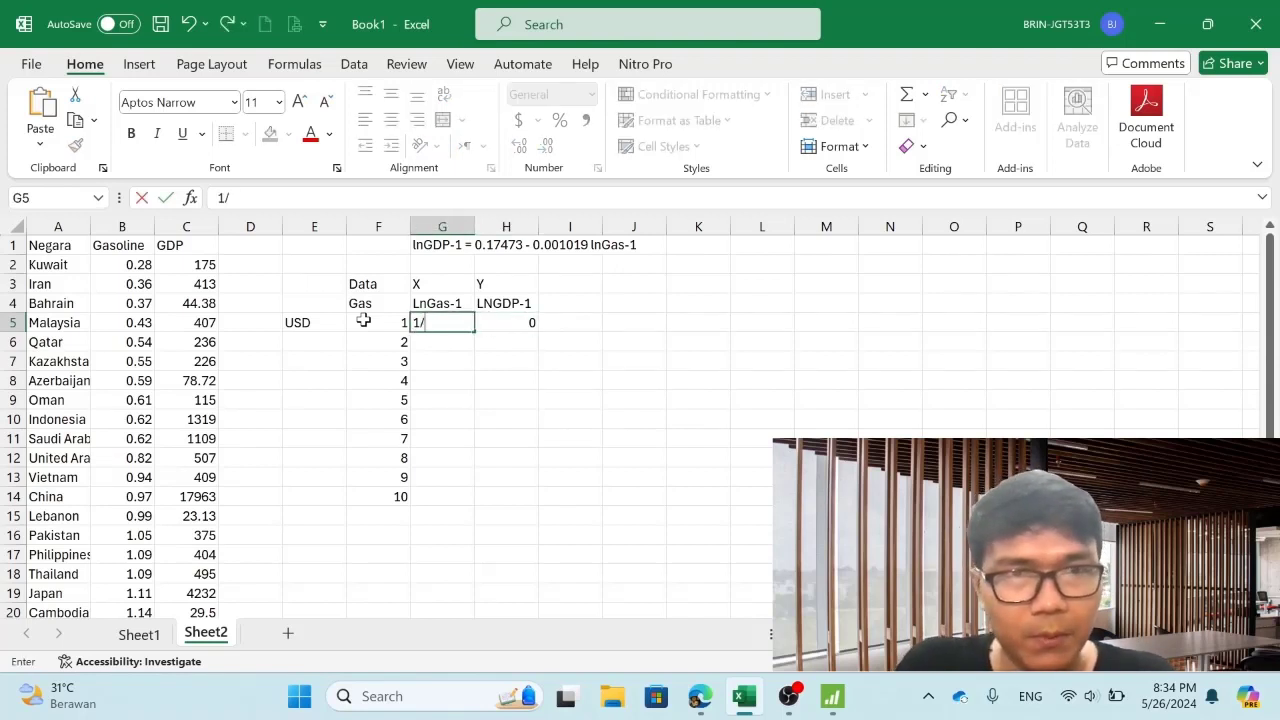
text(/)
key(BackSpace)
key(BackSpace)
text(=1/)
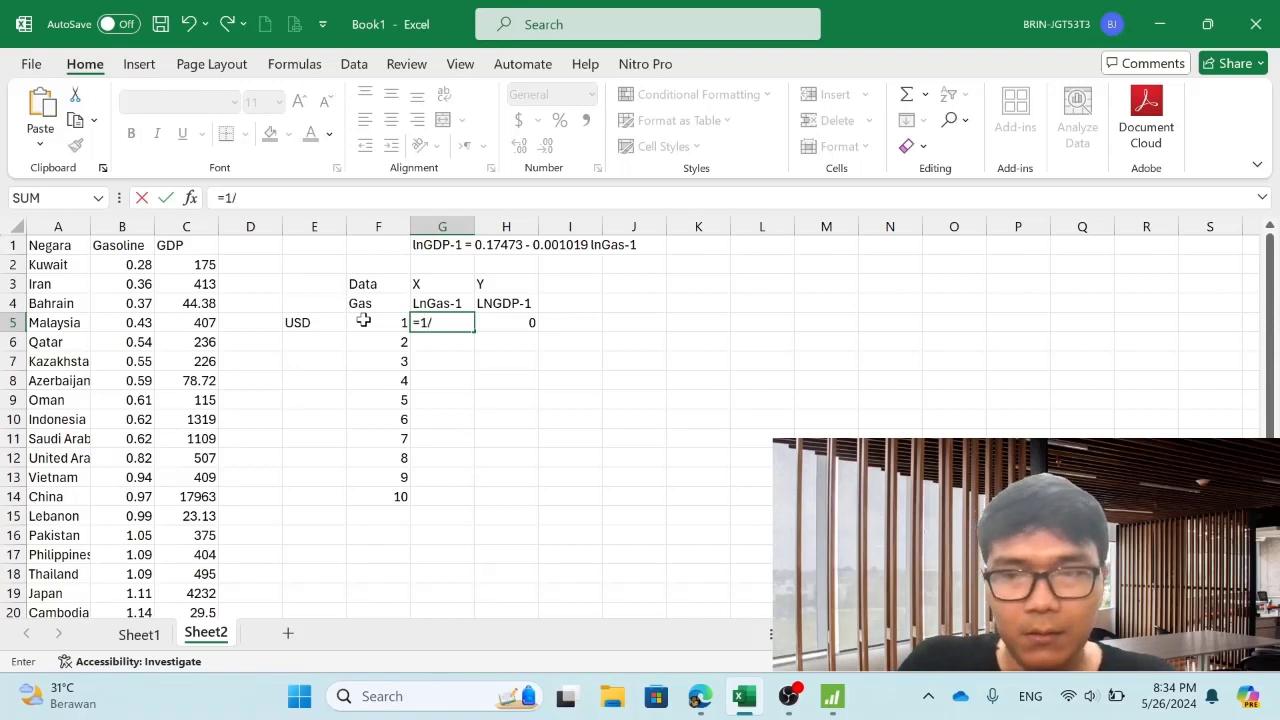
key(Right)
key(Return)
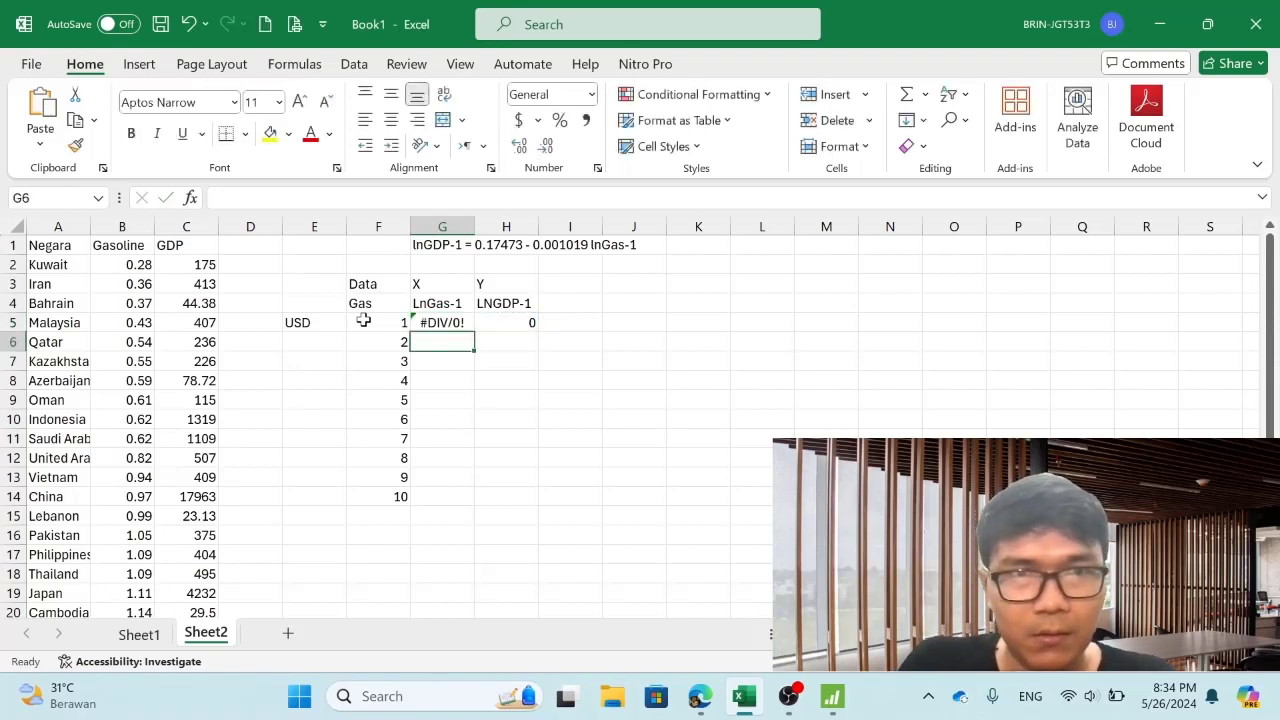
key(Up)
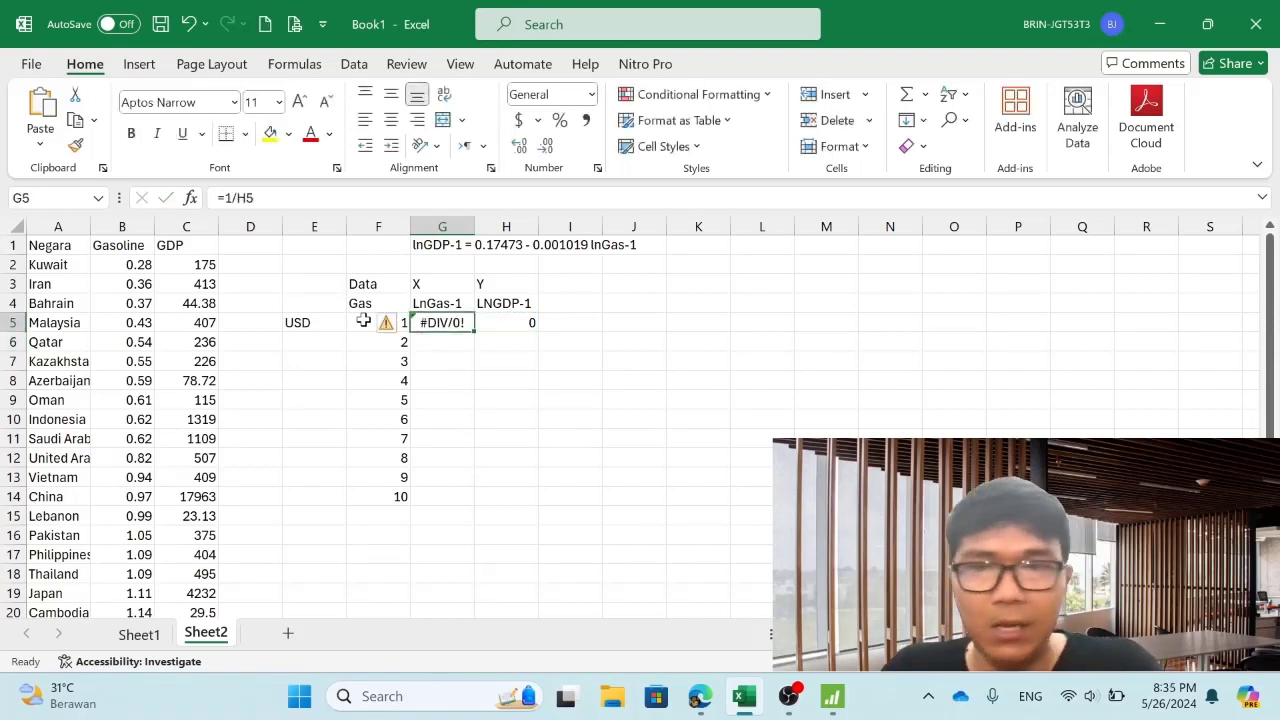
Step: Clear the trial formulas from cells G5 and H5
key(Delete)
key(Right)
key(Delete)
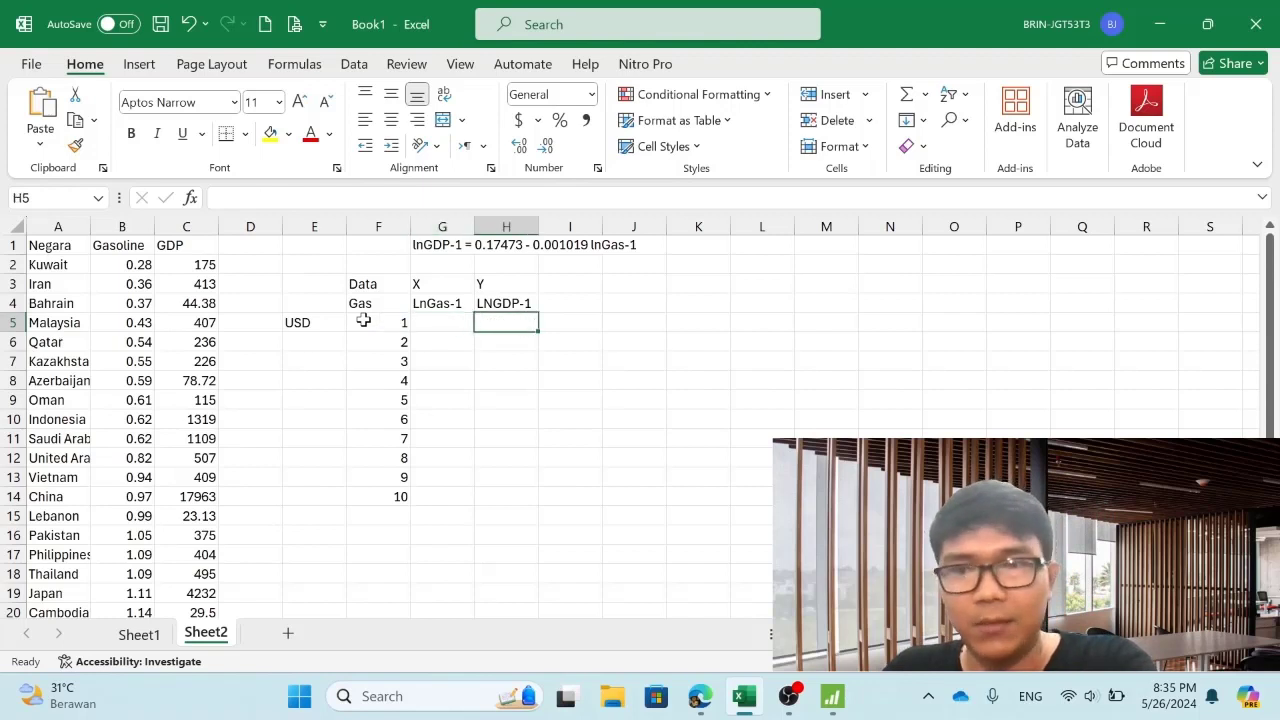
Step: Set the first value of the Gas column, in cell F5, to 10
key(Left)
key(Left)
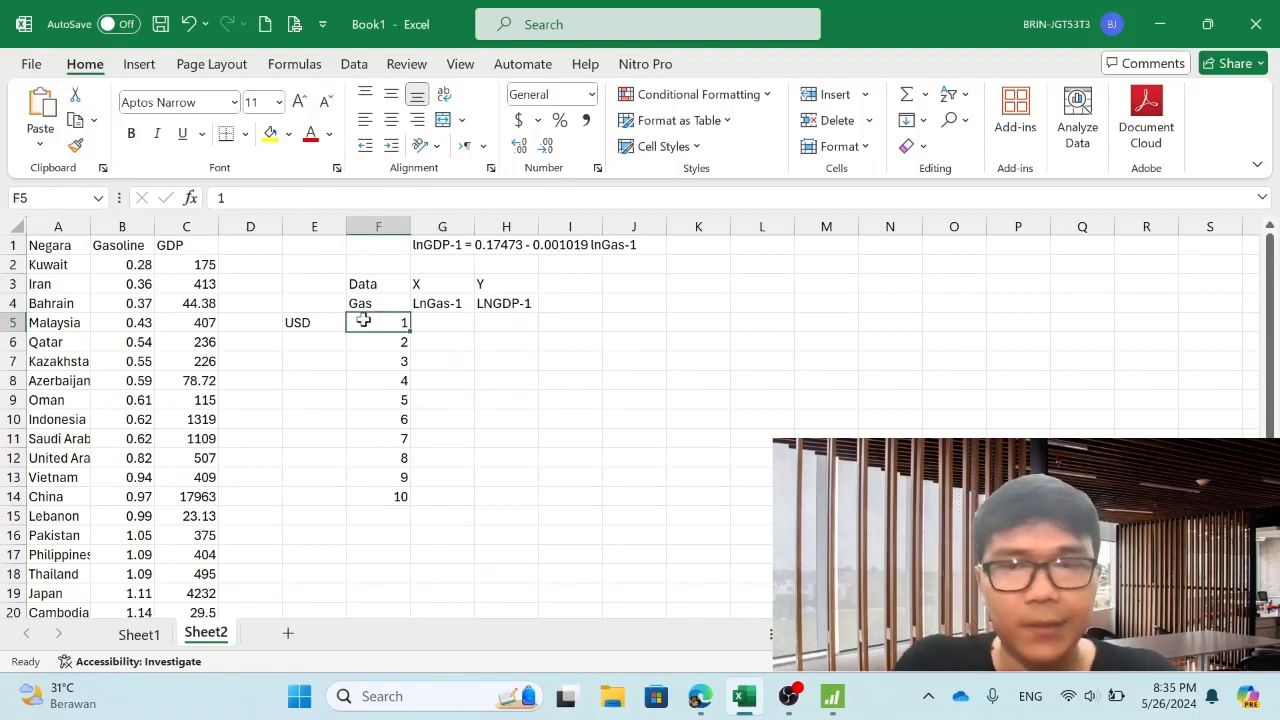
text(10)
key(Return)
Step: Try the gas values 20, 30, 40 and 50 in cells F6 to F9
text(20)
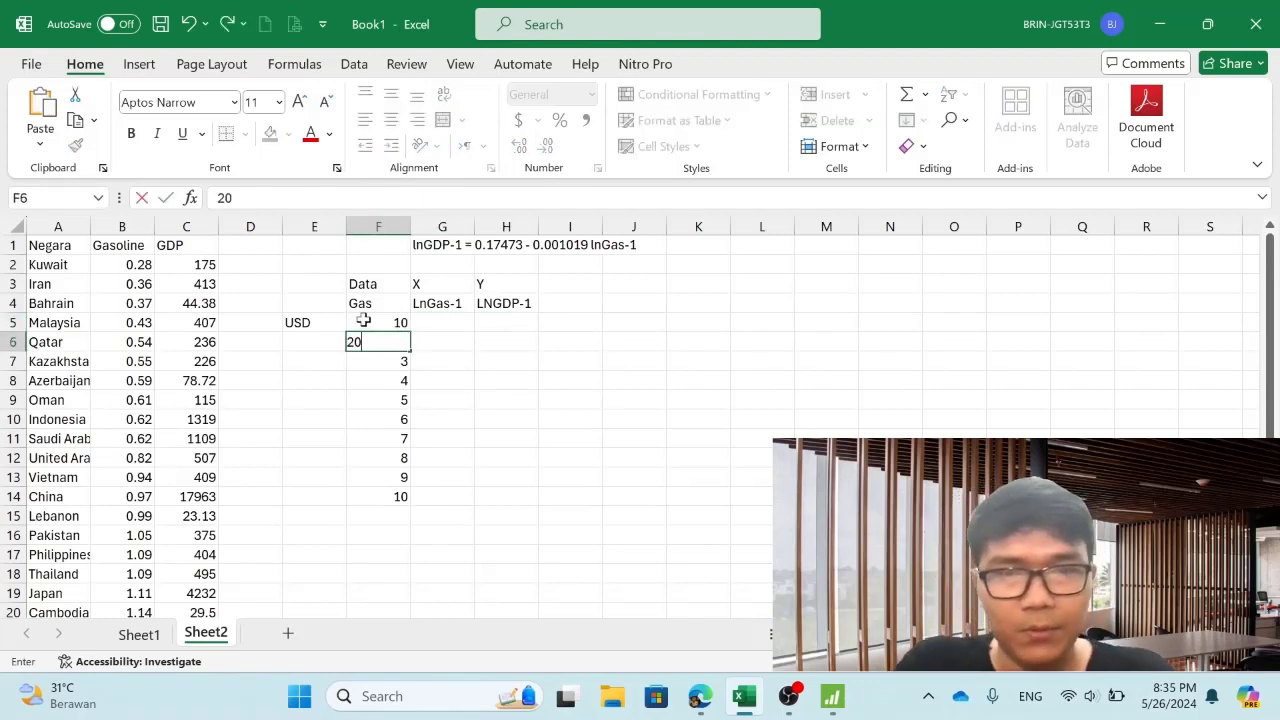
key(Return)
text(30)
key(Return)
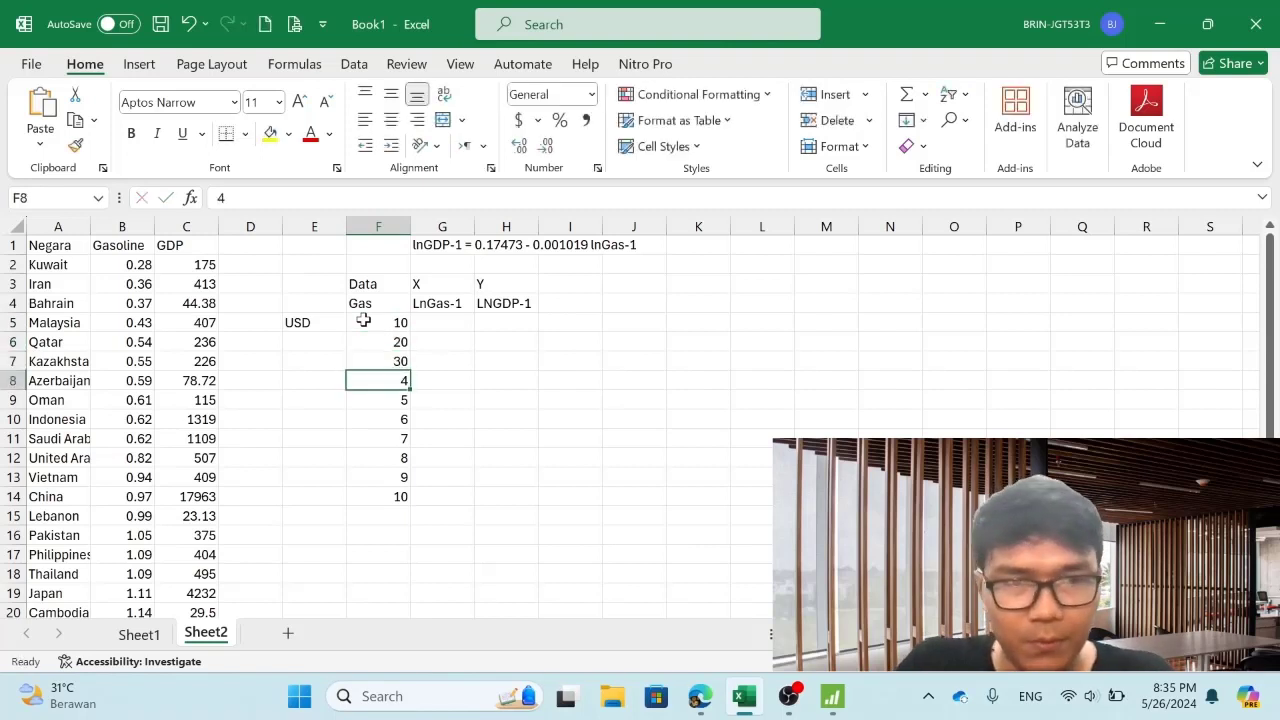
text(40)
key(Return)
text(50)
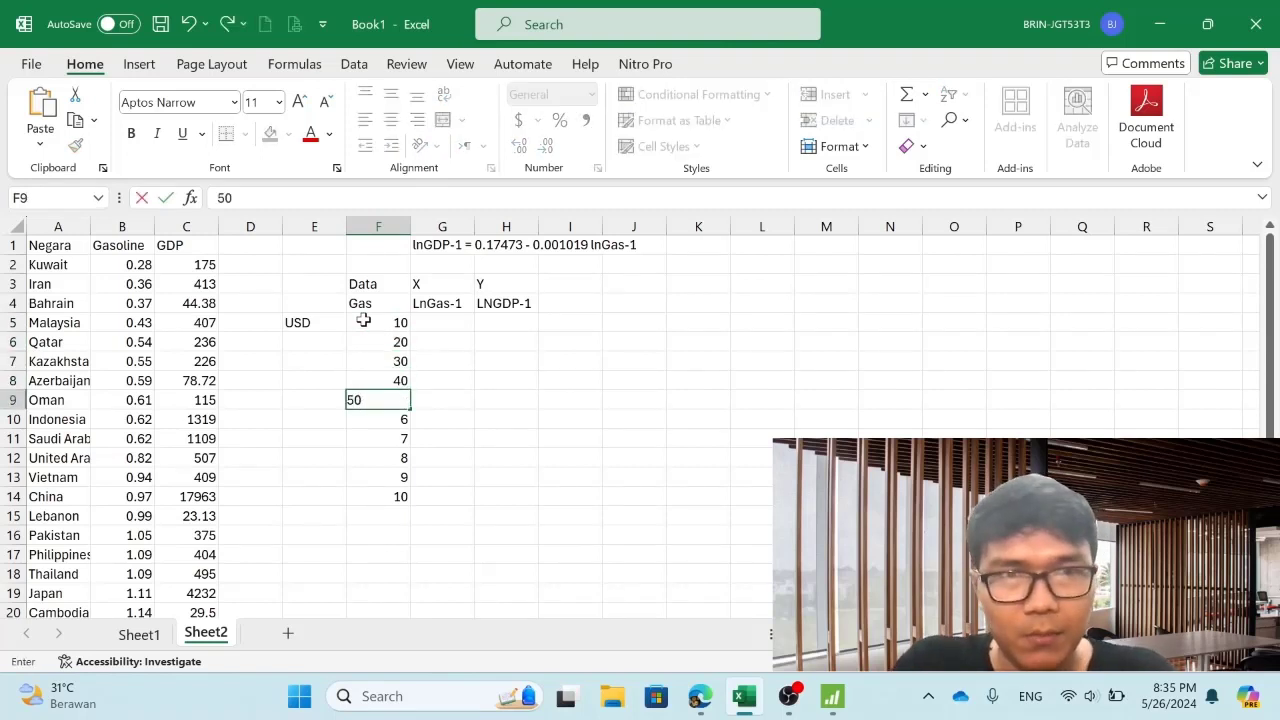
key(Return)
Step: Enter the gas values 11, 12, 13 and 14 in cells F6 to F9 and extend the series down to 19 in F14
key(Up)
key(Up)
key(Up)
key(Up)
text(11)
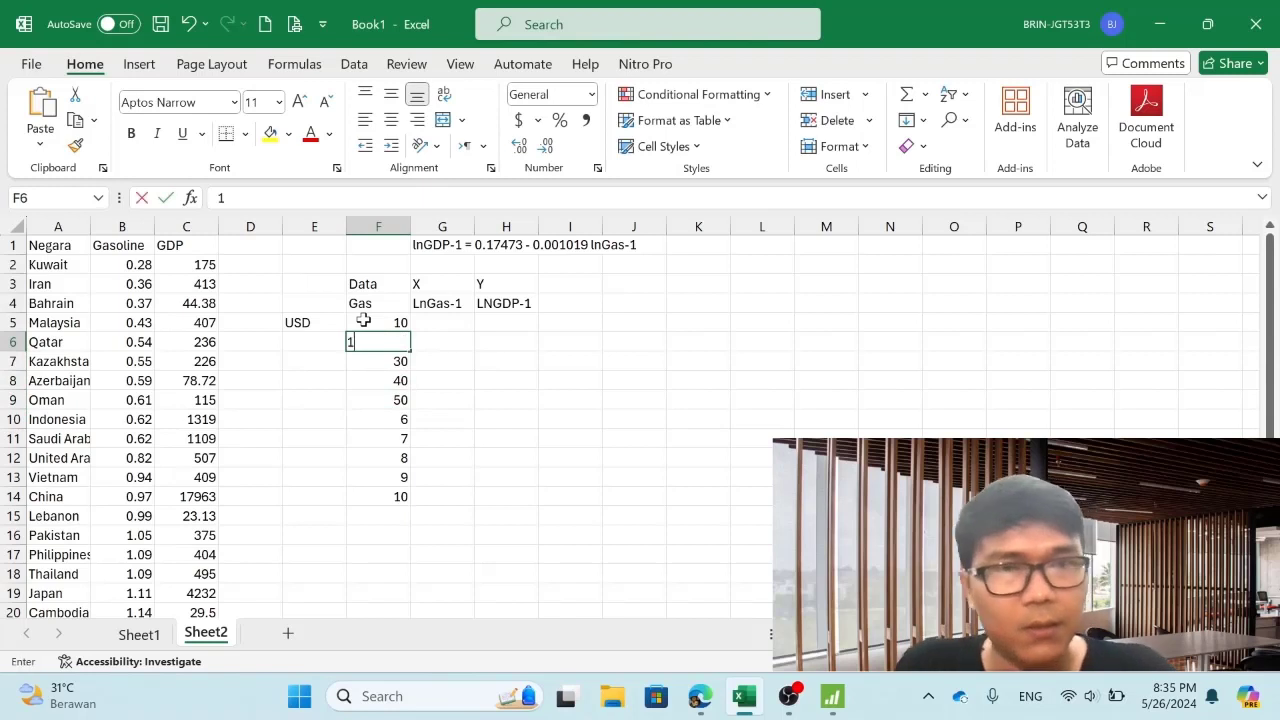
key(Return)
text(12)
key(Return)
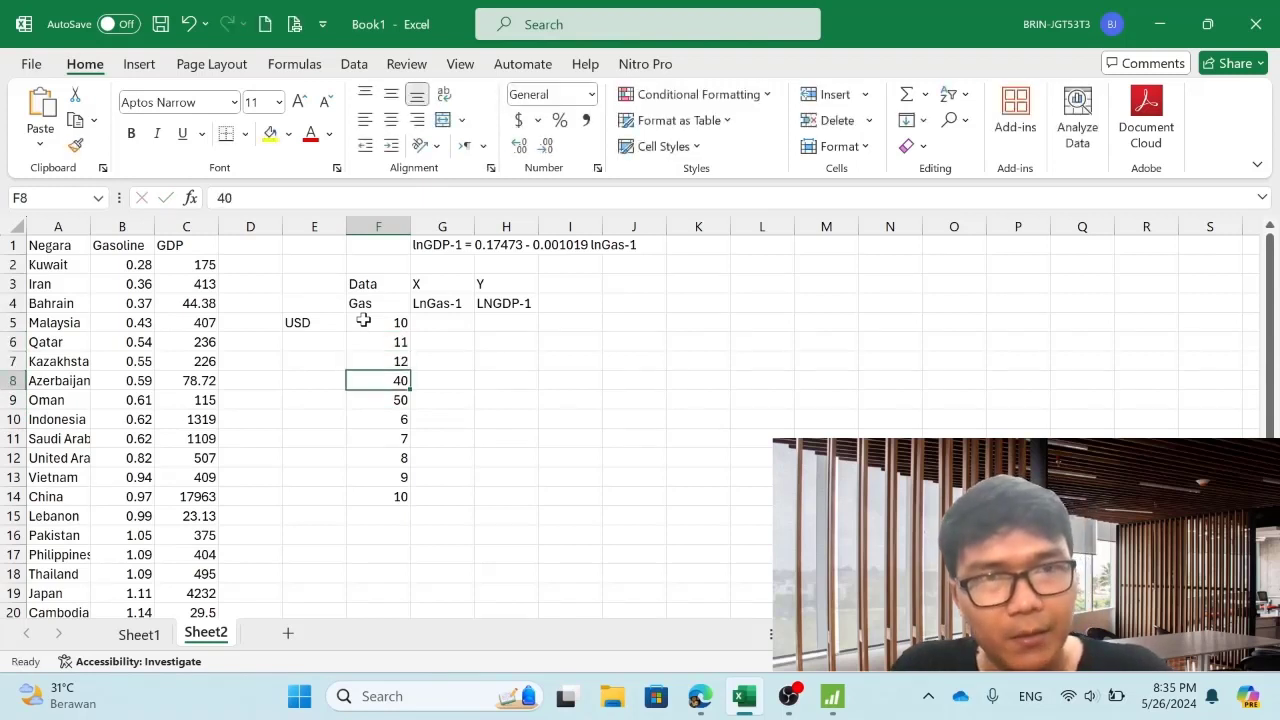
text(13)
key(Return)
text(14)
key(Return)
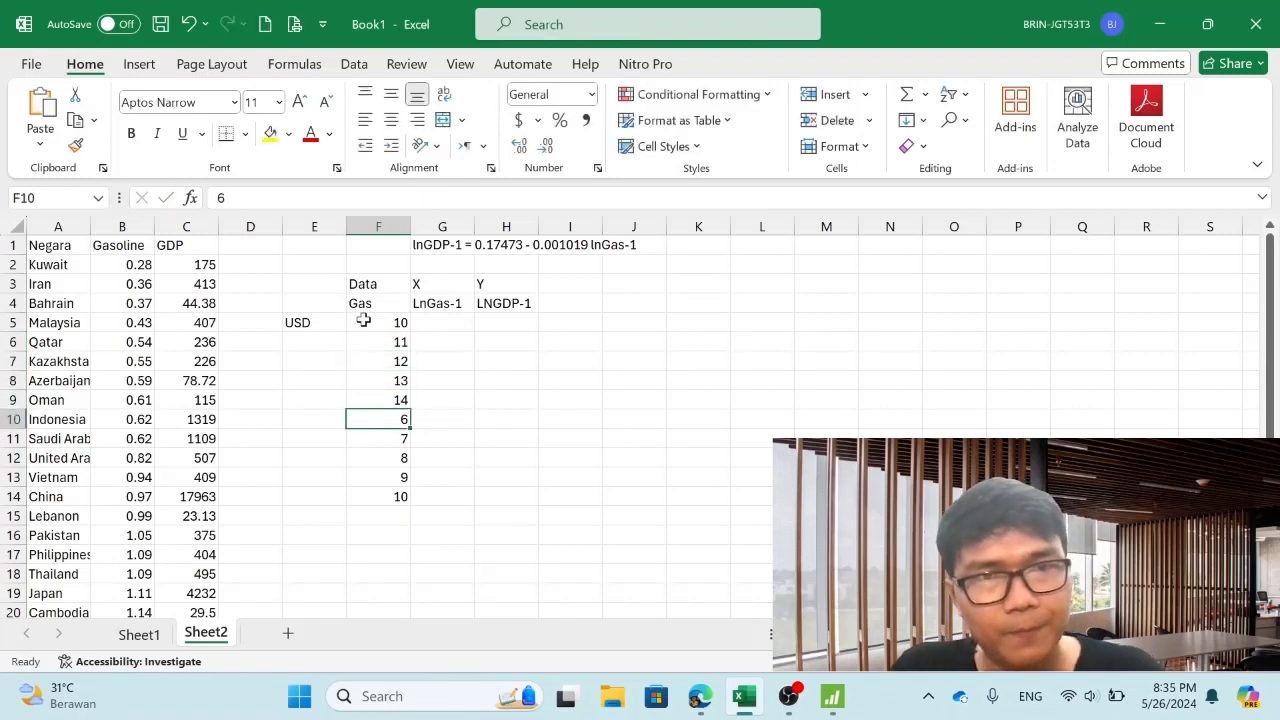
drag(386, 363, 401, 398)
drag(400, 497, 401, 503)
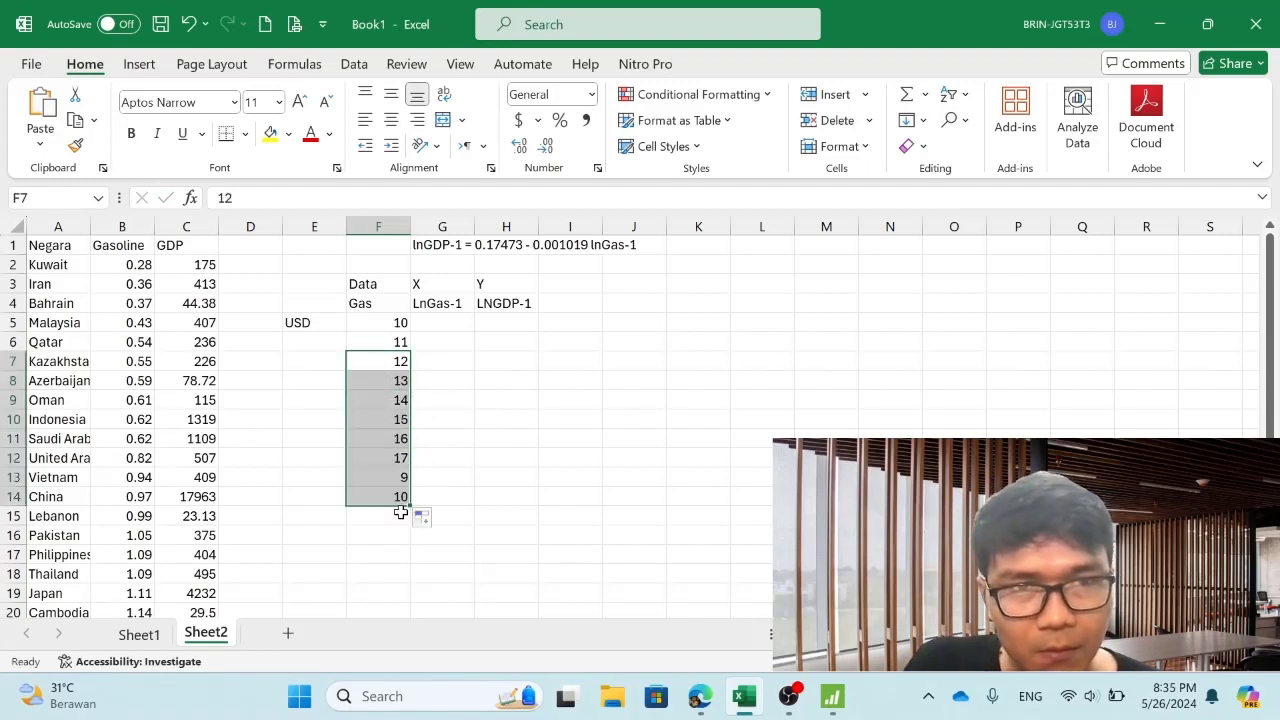
Step: Enter the formula =1/LN(F5) in cell G5, the first row of the LnGas-1 column
click(446, 322)
text(=)
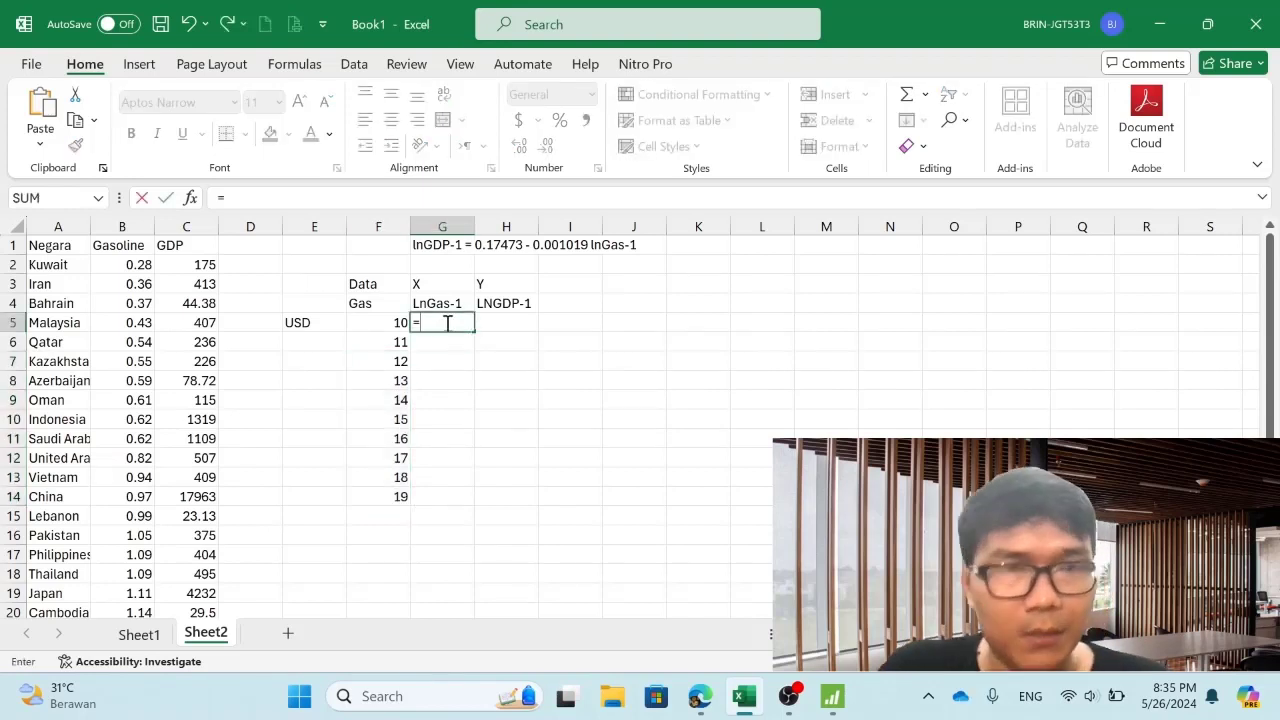
text(1/)
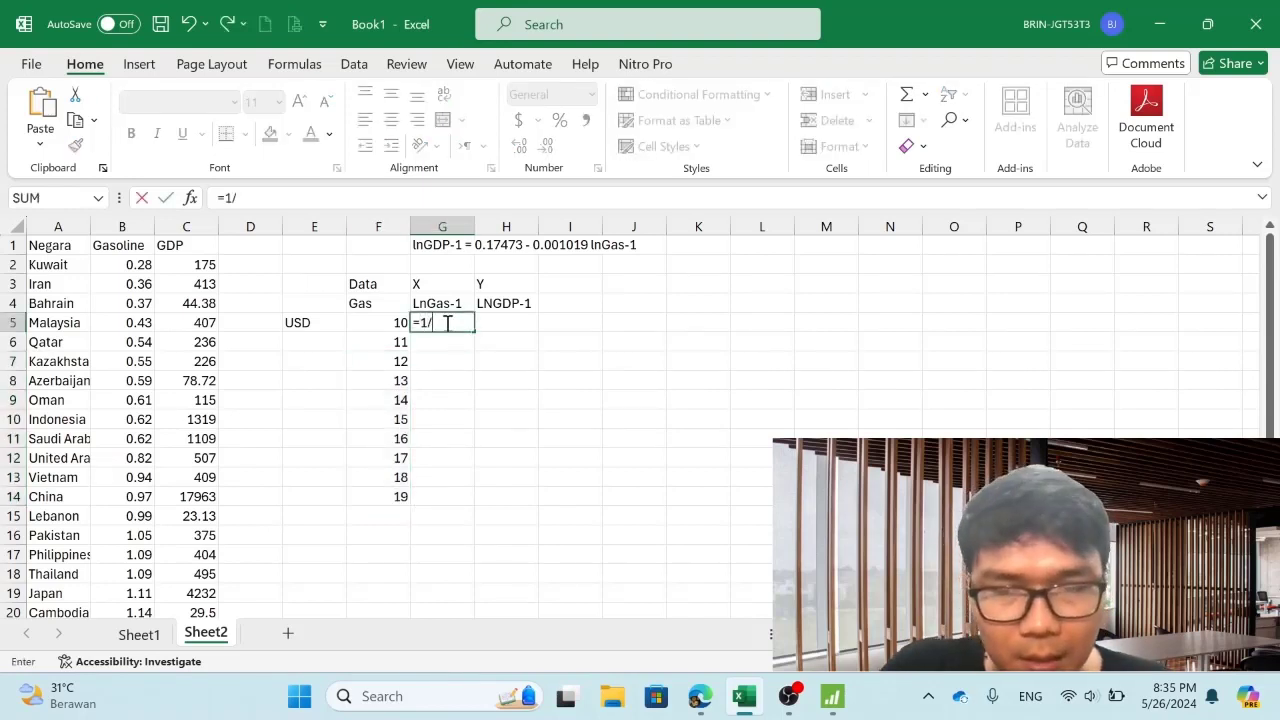
text(ln()
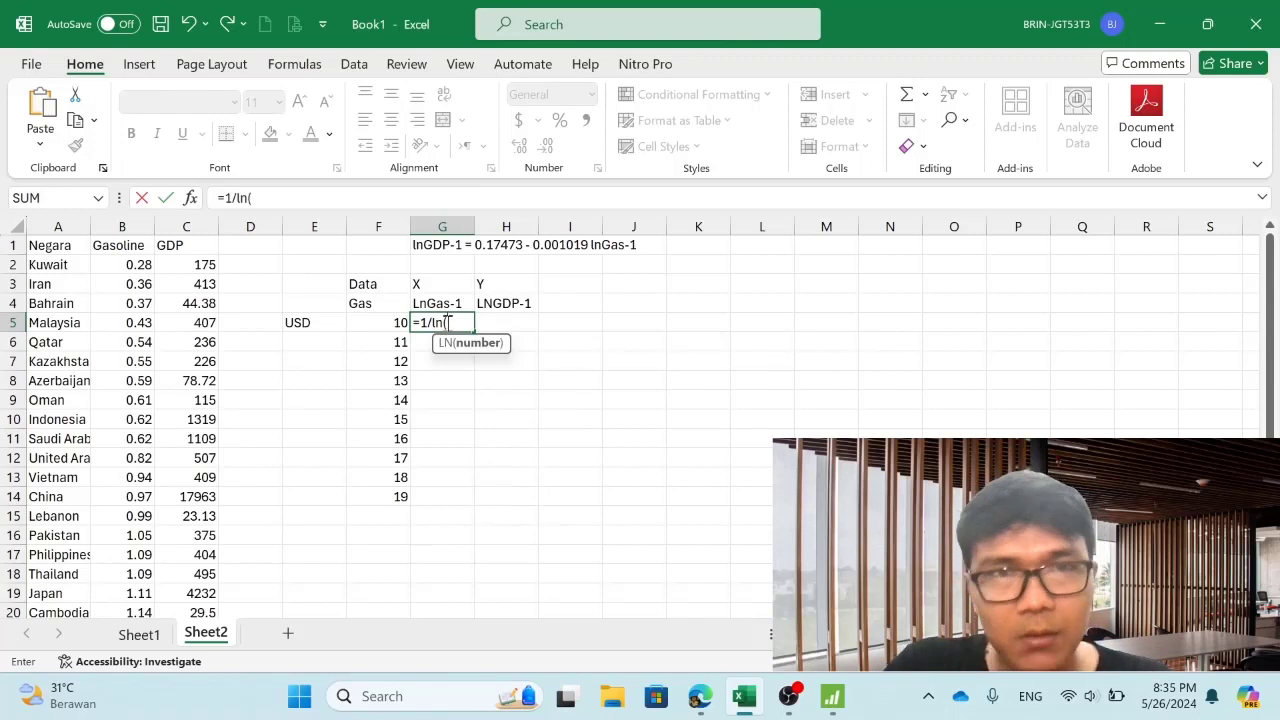
click(396, 322)
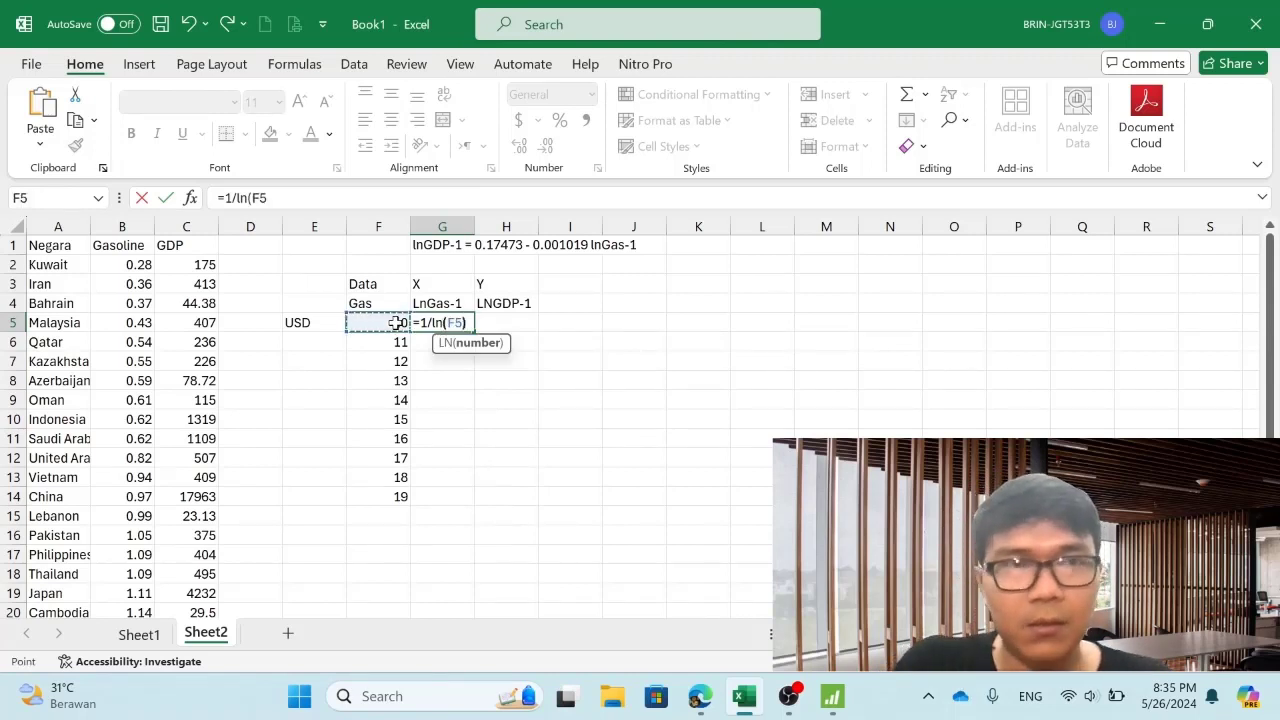
text())
key(Return)
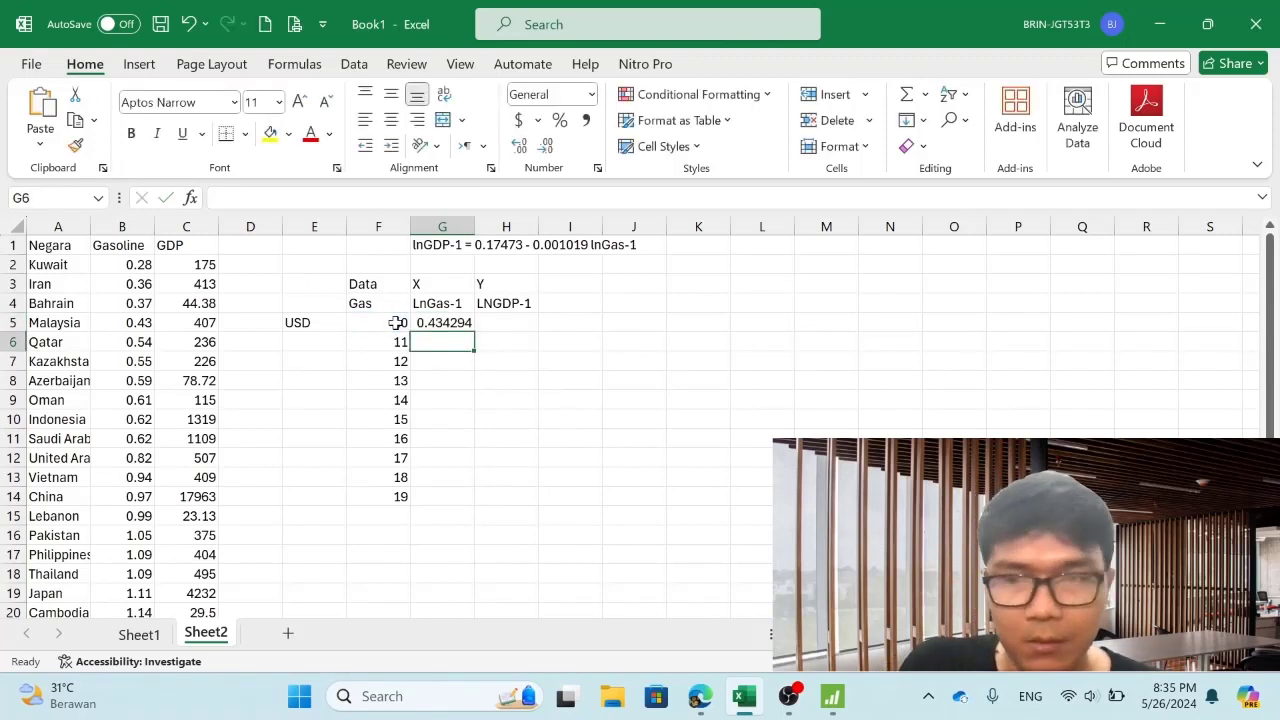
Step: Enclose the logarithm in cell G5 in parentheses so the formula reads =1/(LN(F5))
key(Up)
click(234, 198)
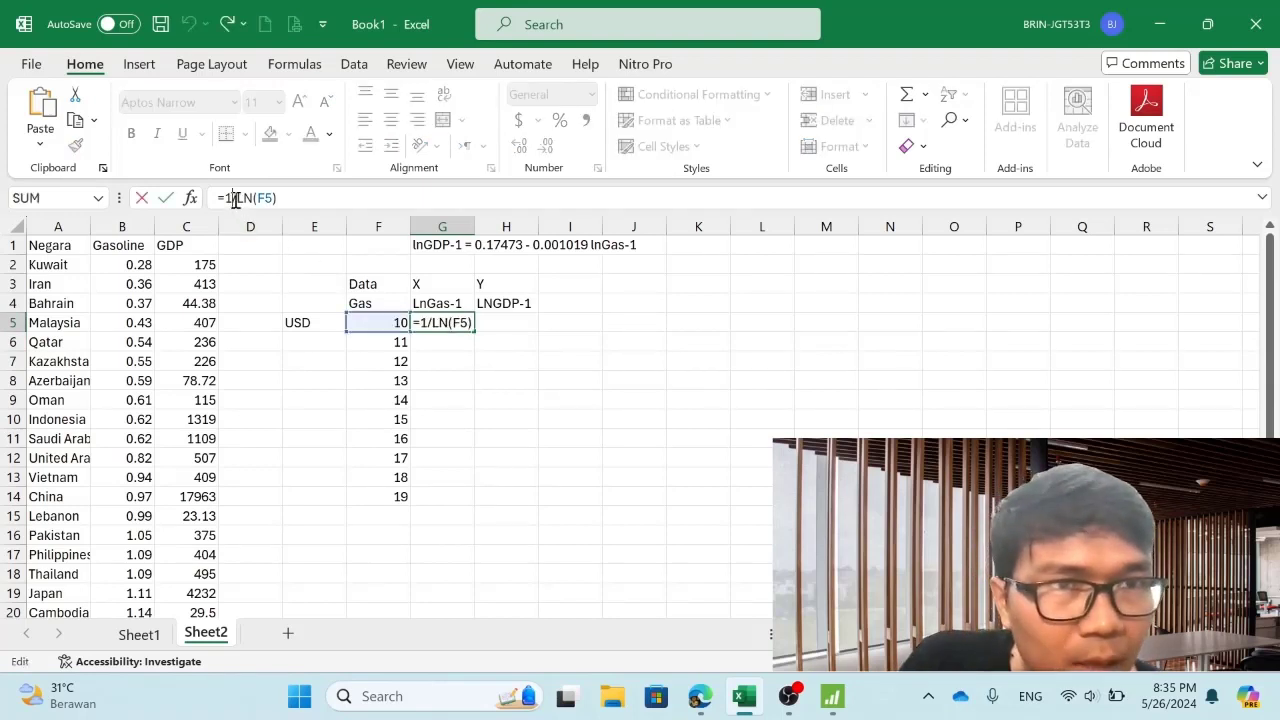
text(()
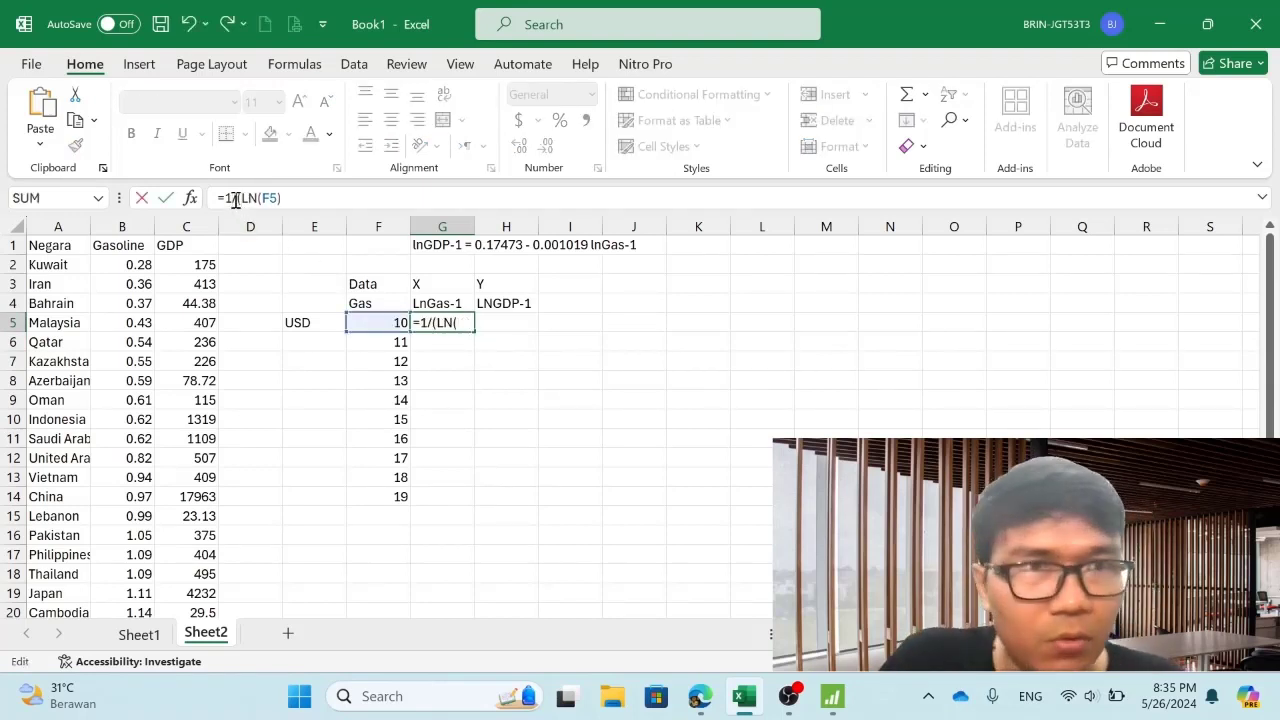
click(303, 199)
text())
key(Return)
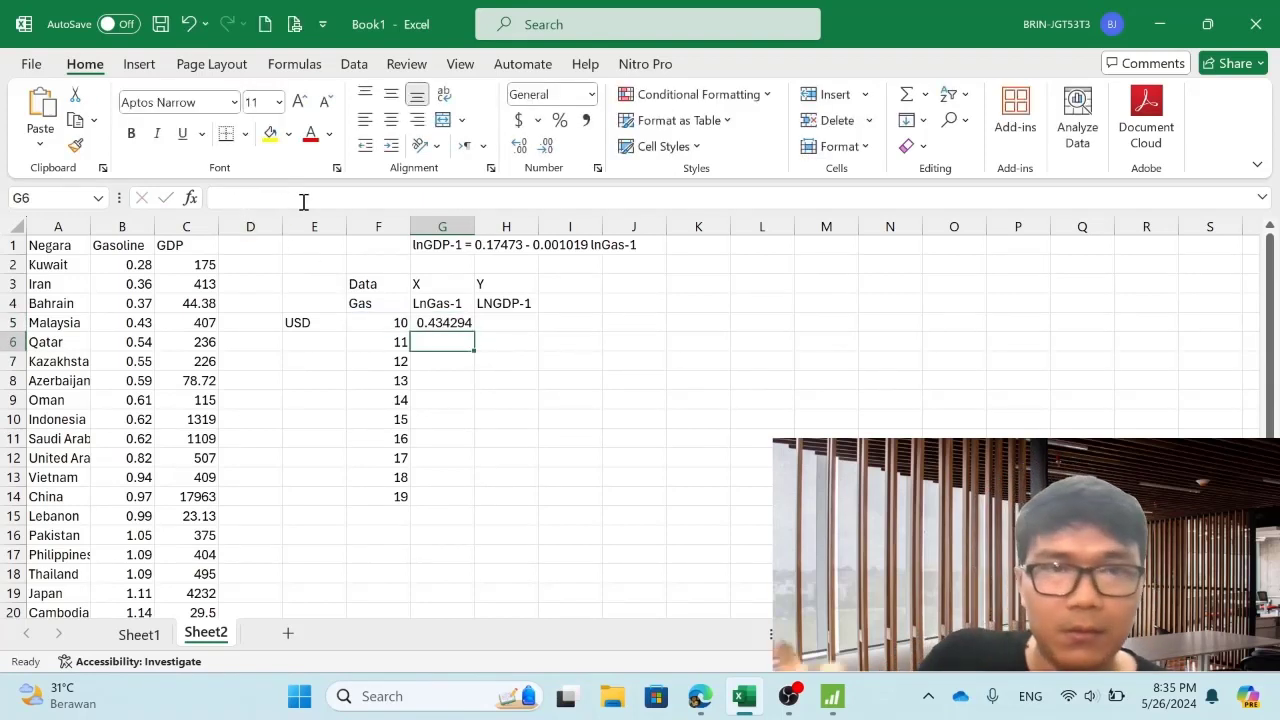
Step: Copy the formula from G5 down the LnGas-1 column into cells G6 to G14
key(Up)
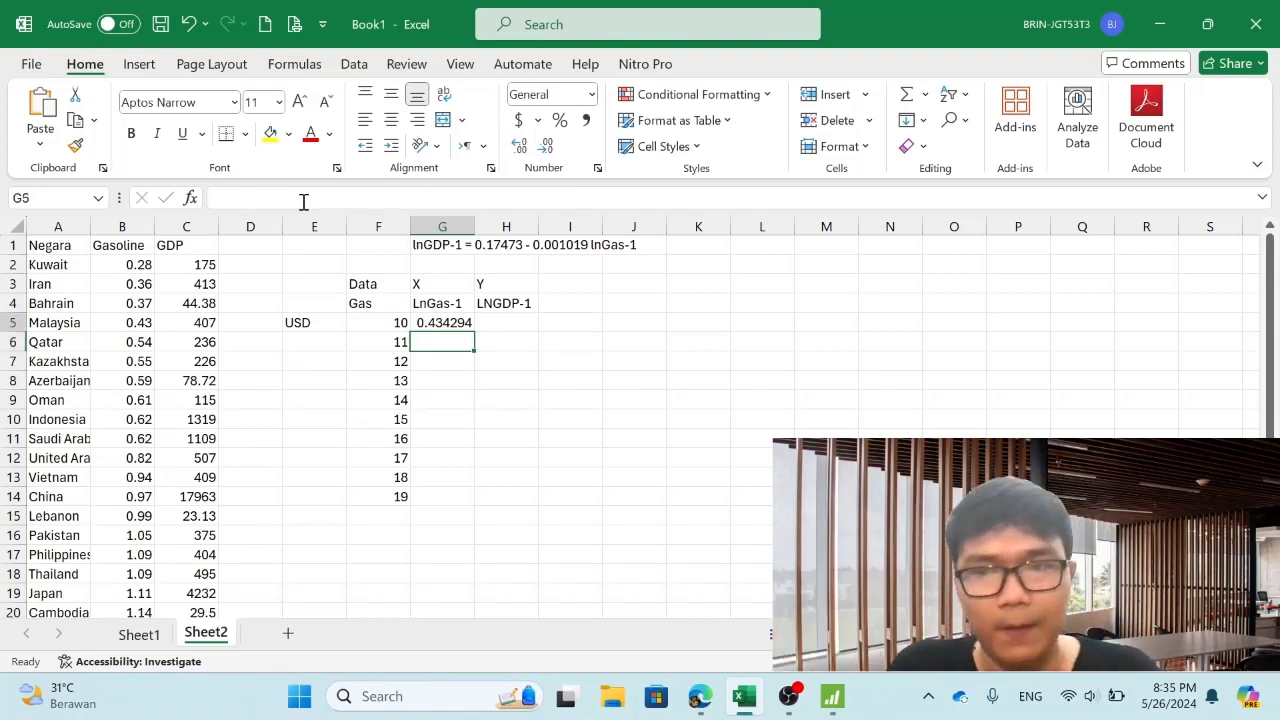
key(ctrl+c)
key(Down)
key(shift+Down)
key(shift+Down)
key(shift+Down)
key(shift+Down)
key(shift+Down)
key(shift+Down)
key(shift+Down)
key(shift+Down)
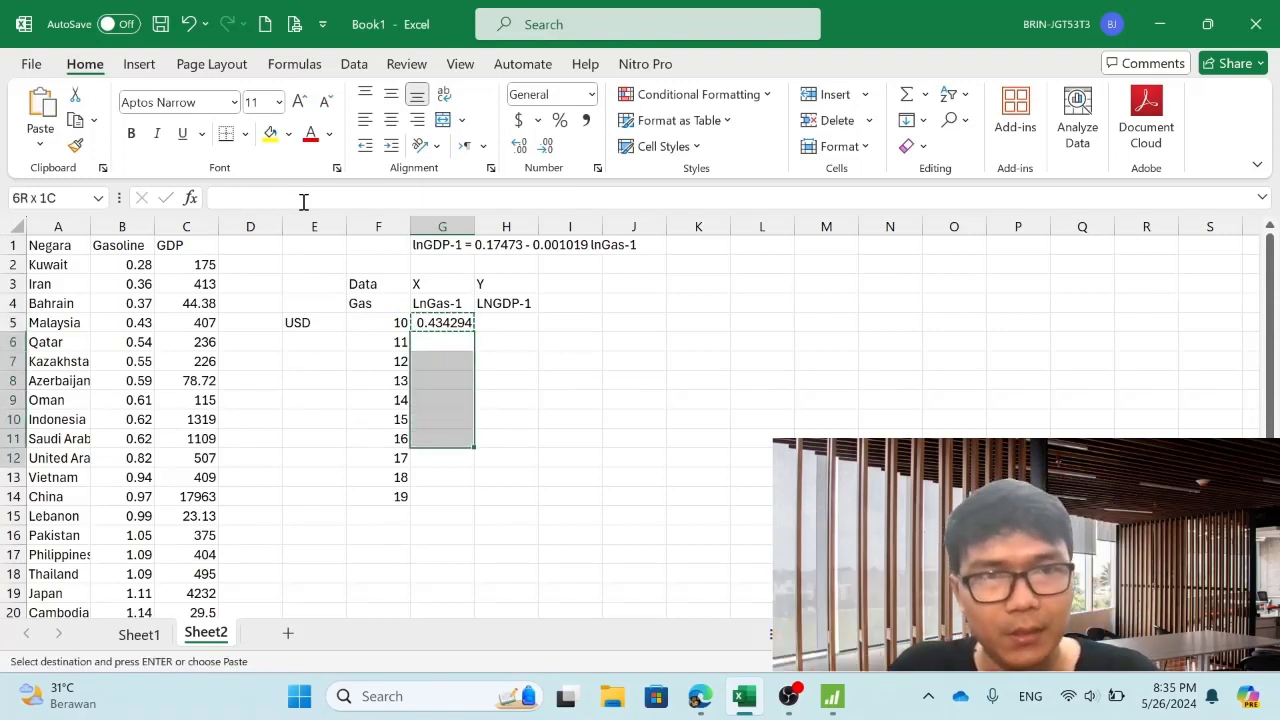
key(ctrl+v)
key(Escape)
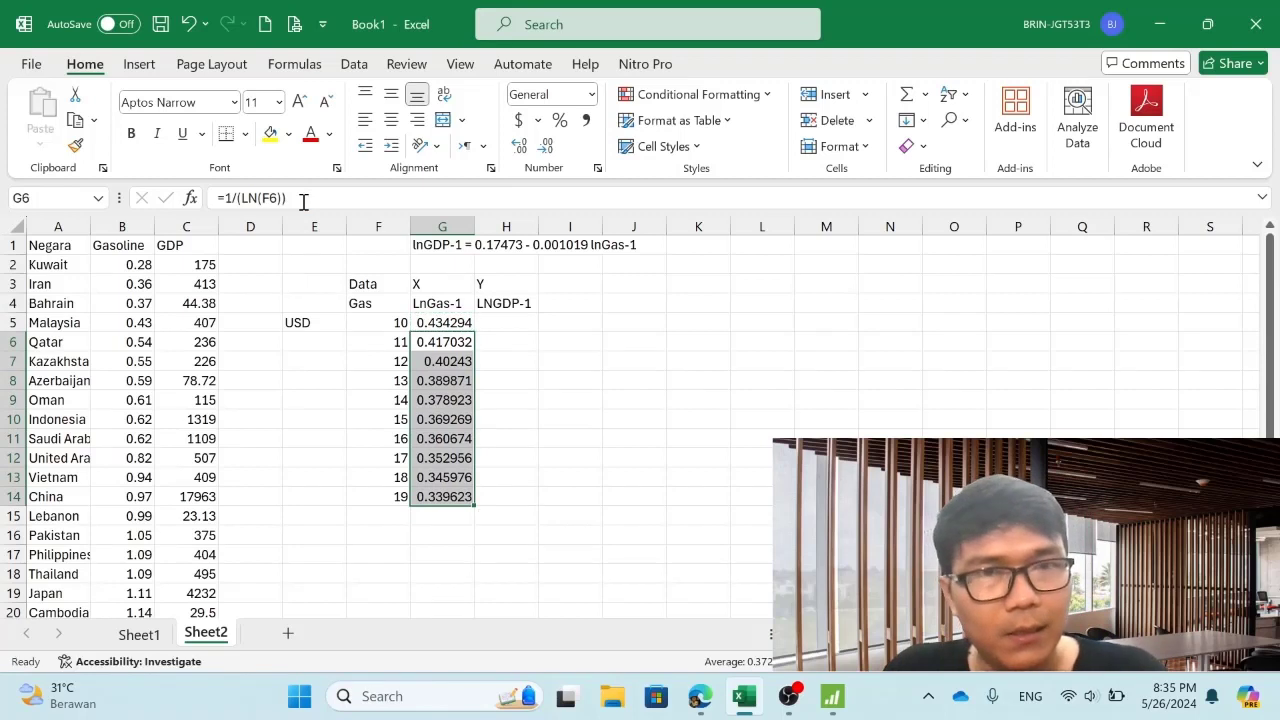
Step: Look over the gas values in cells F5 to F11 alongside the LnGas-1 column
key(Left)
key(Left)
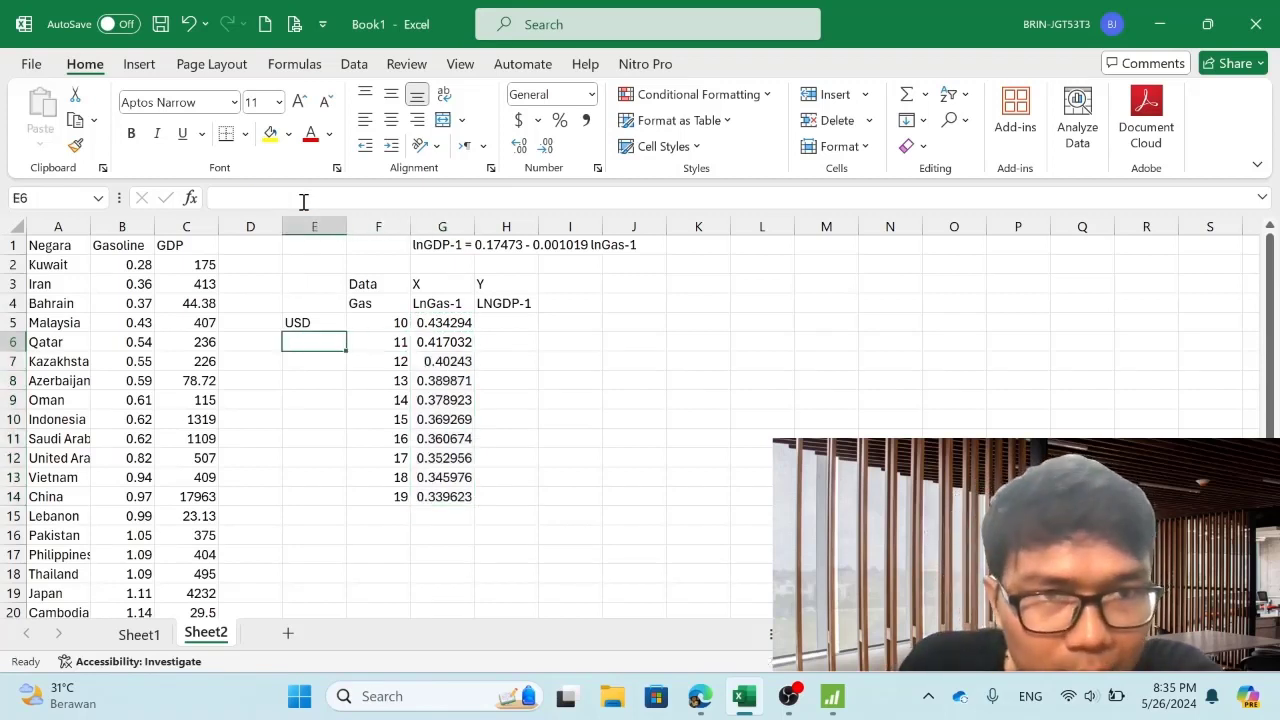
key(Up)
key(Down)
key(Right)
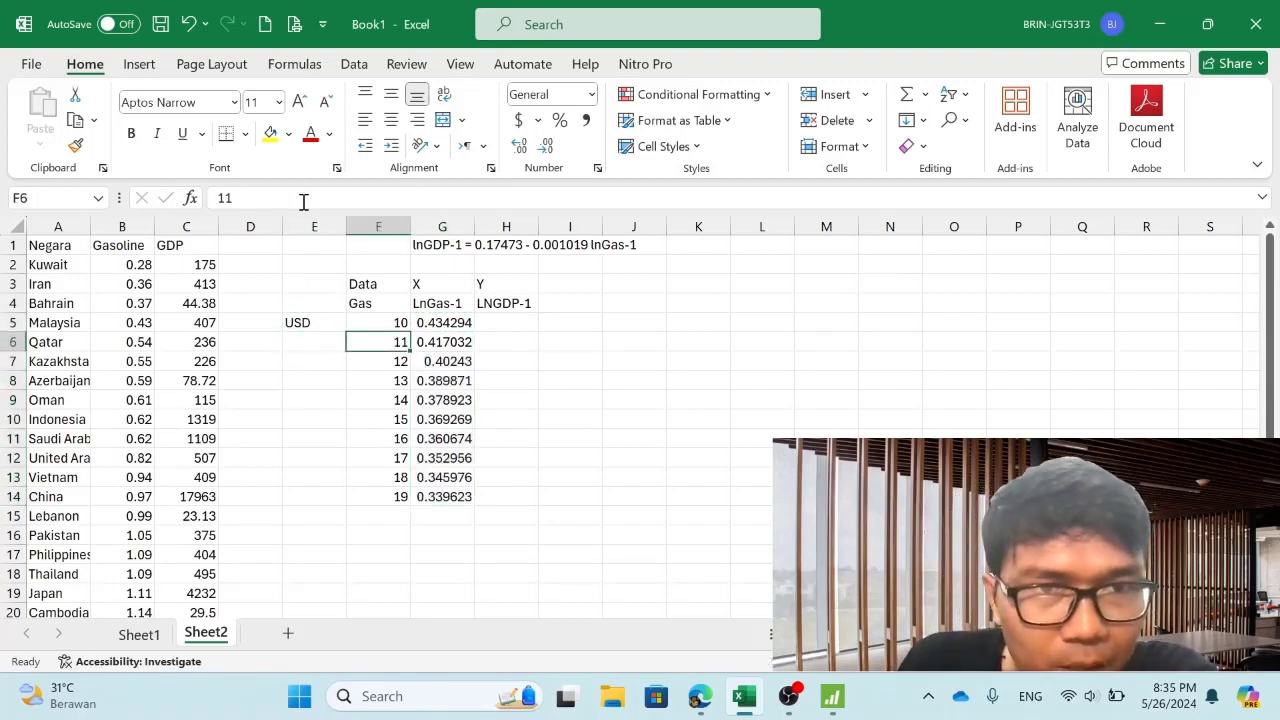
key(Up)
key(Down)
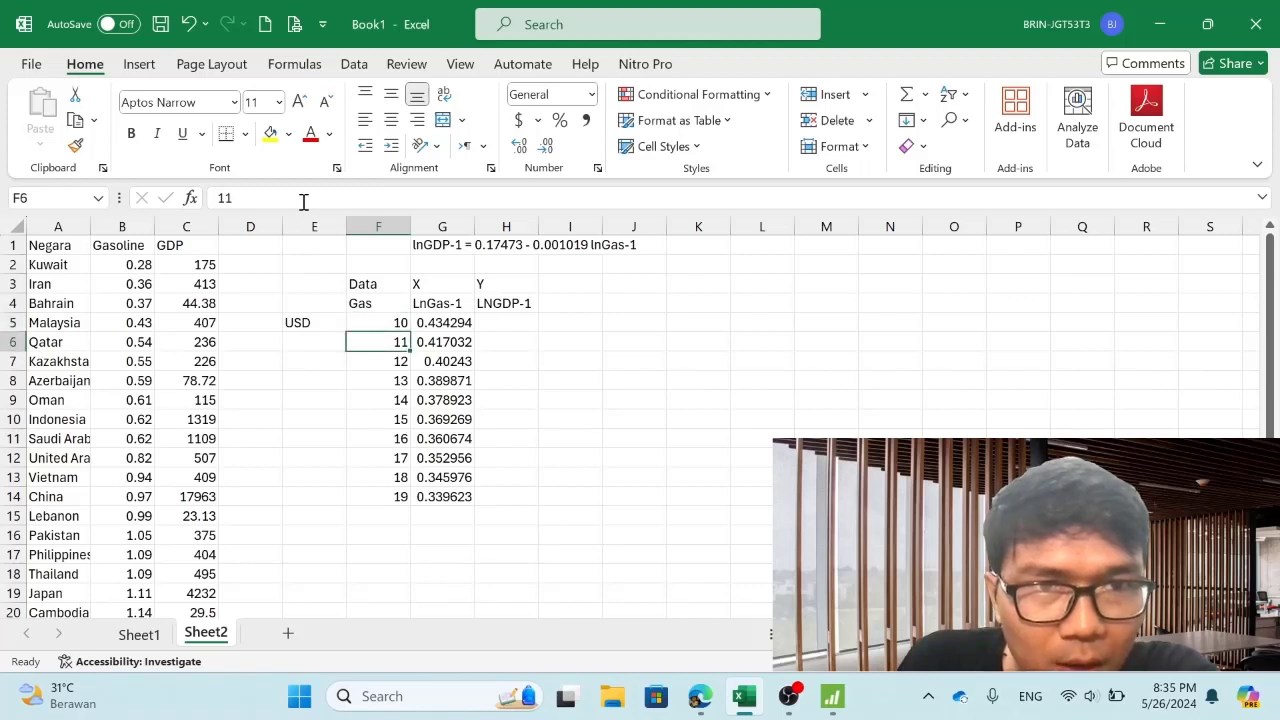
key(Down)
key(Down)
key(Down)
key(Down)
key(Down)
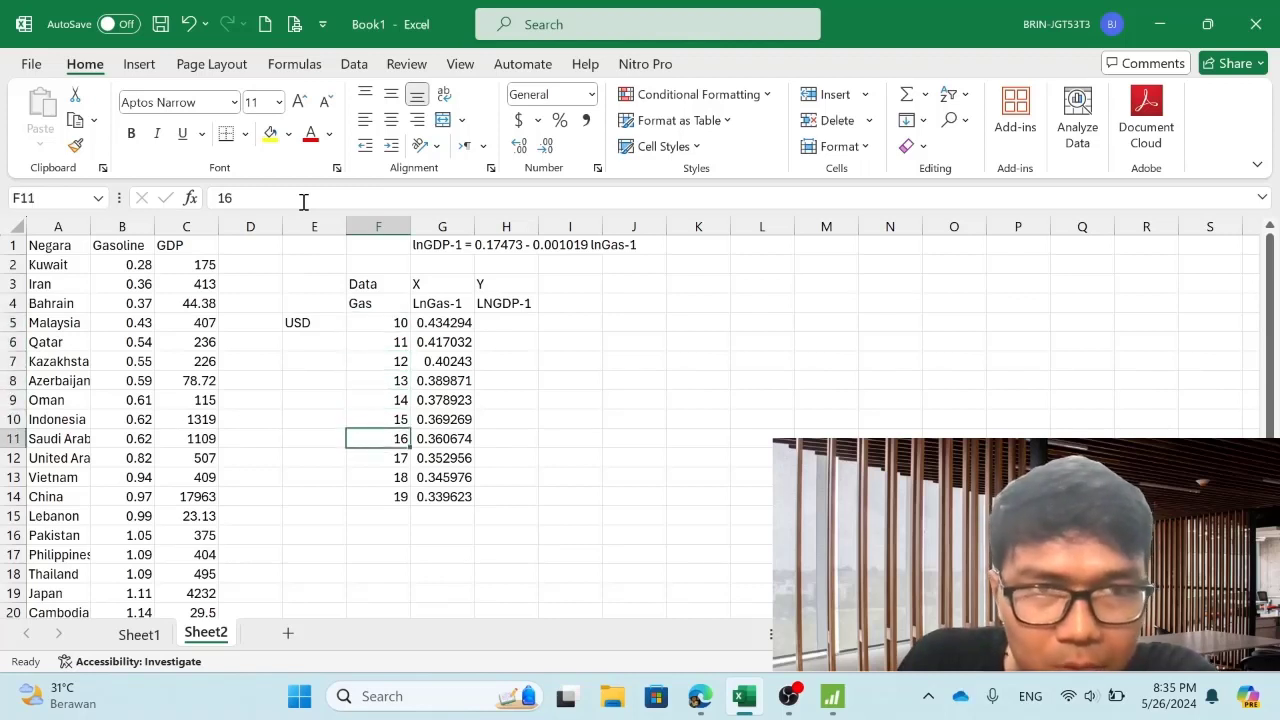
Step: Enter the regression formula =0.17473-0.001019*G5 in cell H5, the first row of the LNGDP-1 column
key(Up)
key(Up)
key(Up)
key(Up)
key(Up)
key(Up)
key(Right)
key(Right)
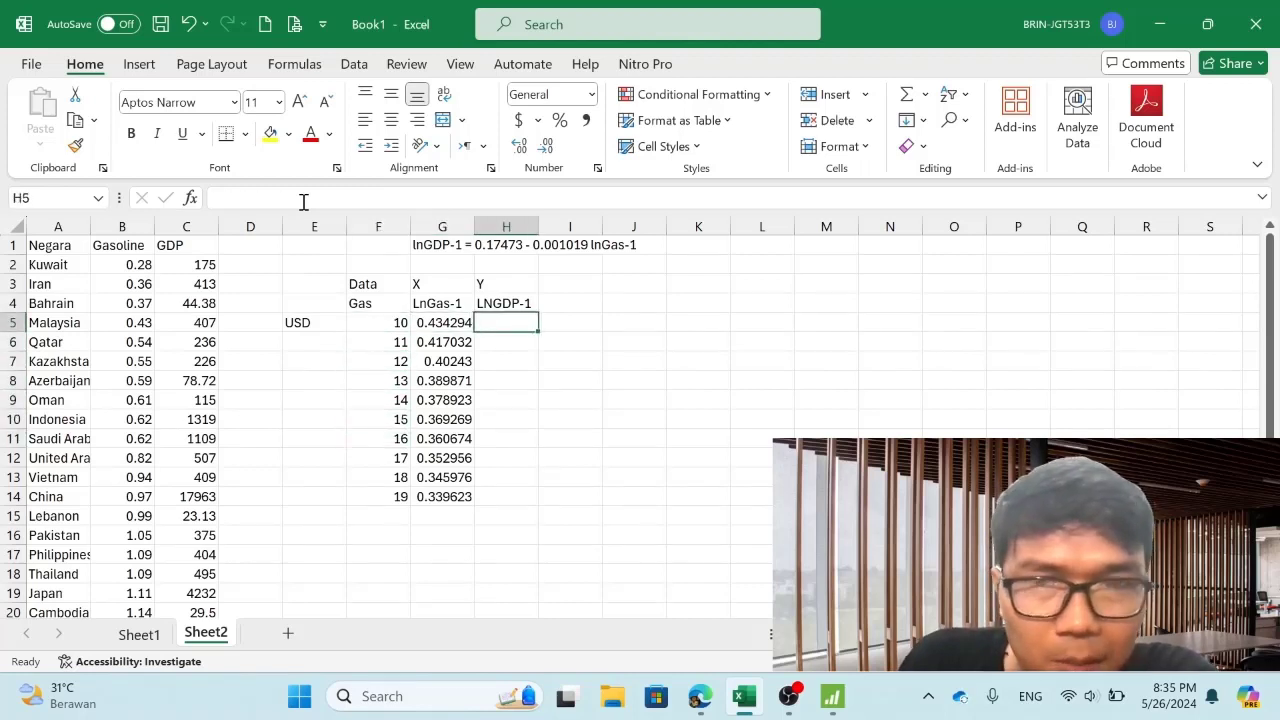
text(=)
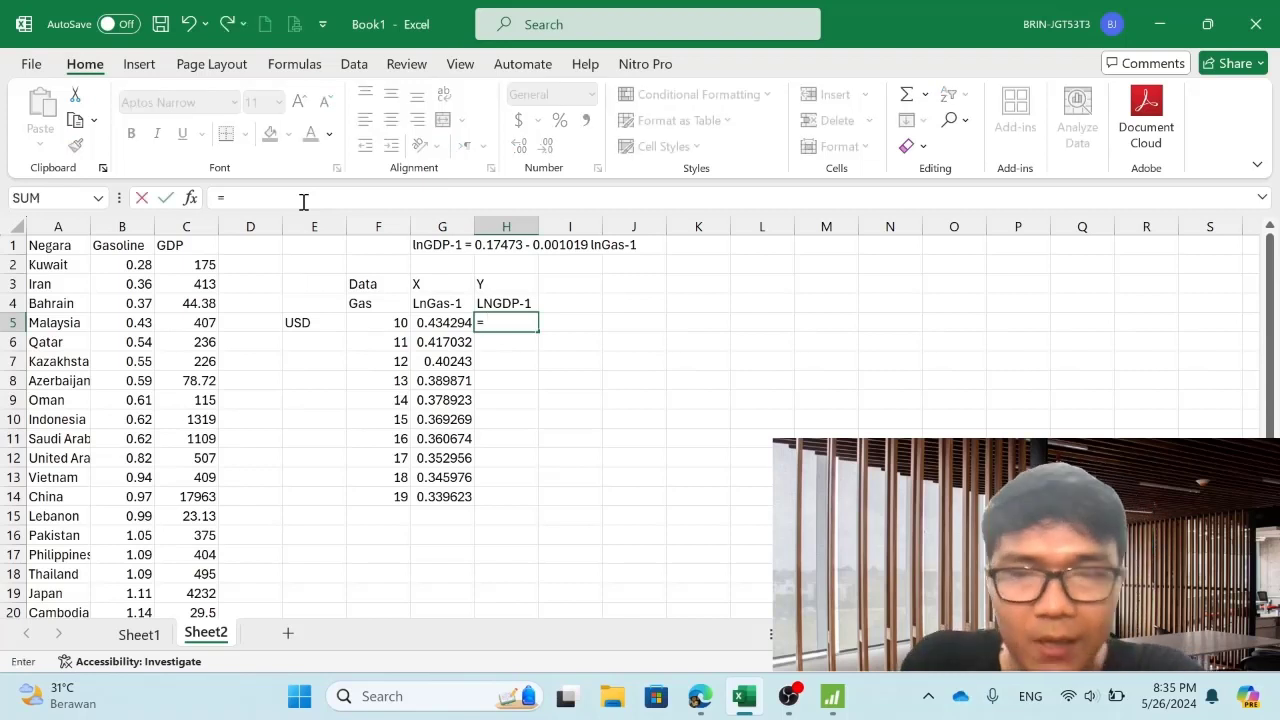
text(0.1)
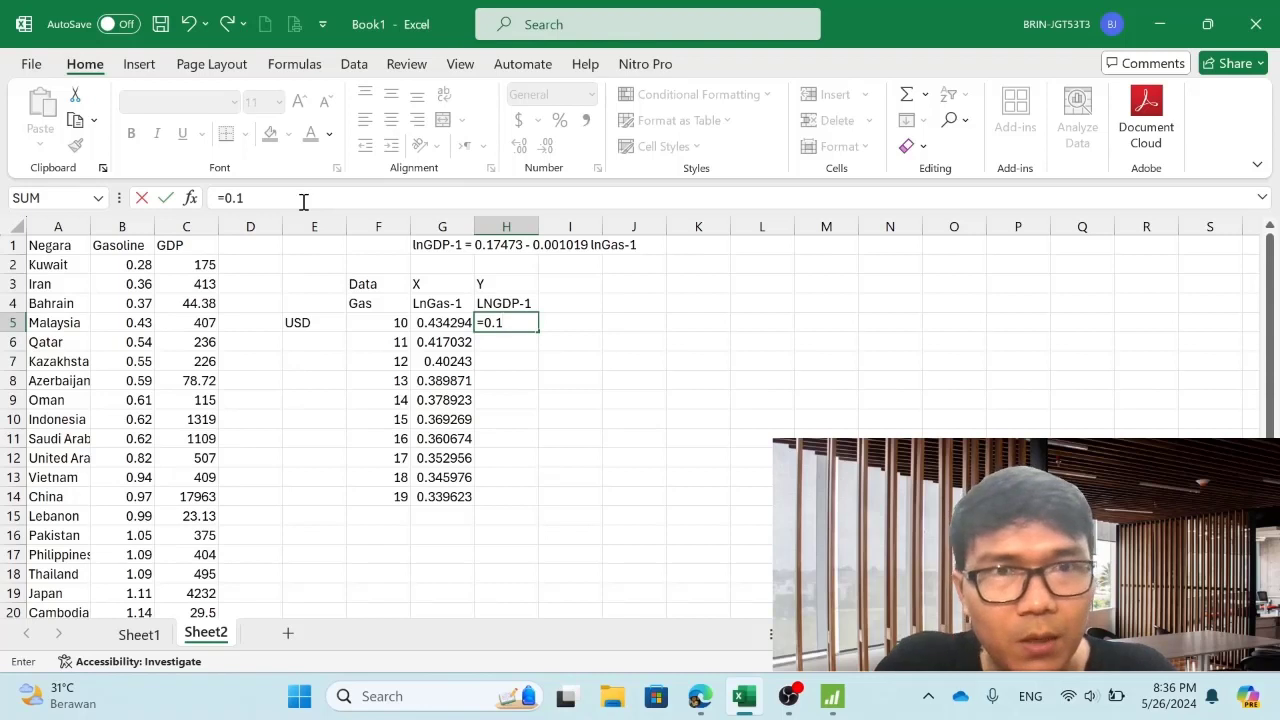
text(747)
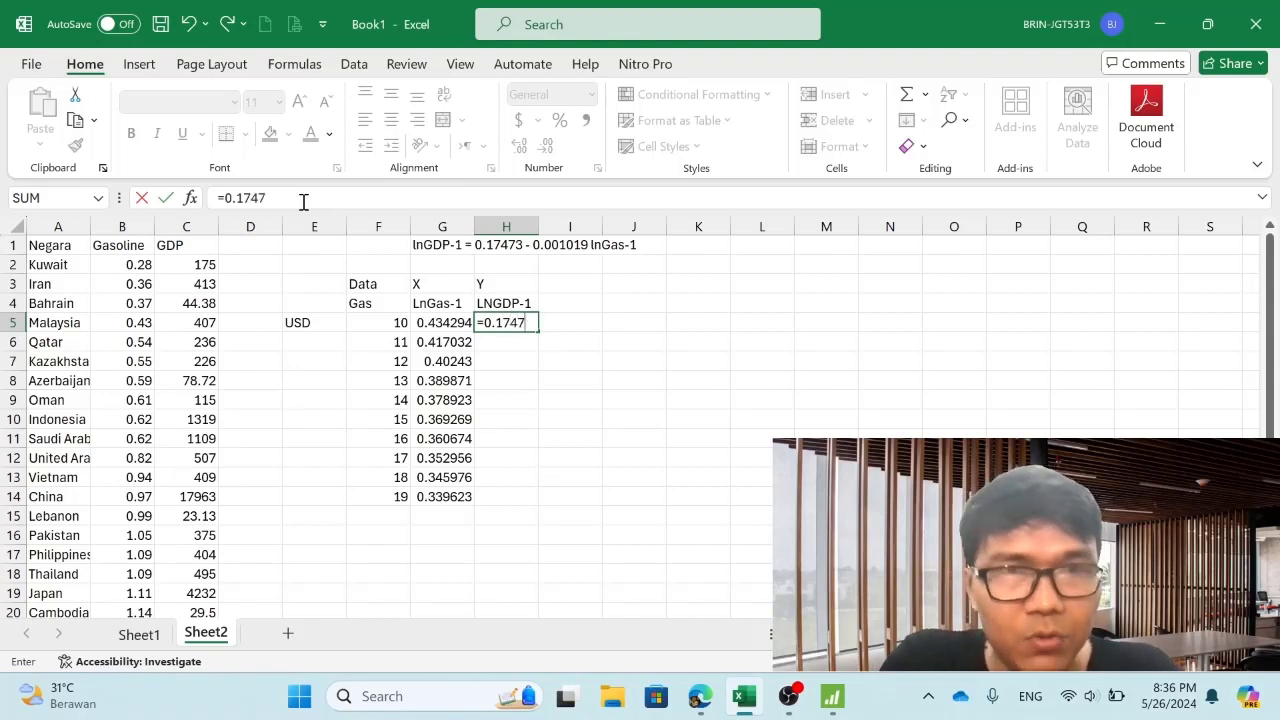
text(3)
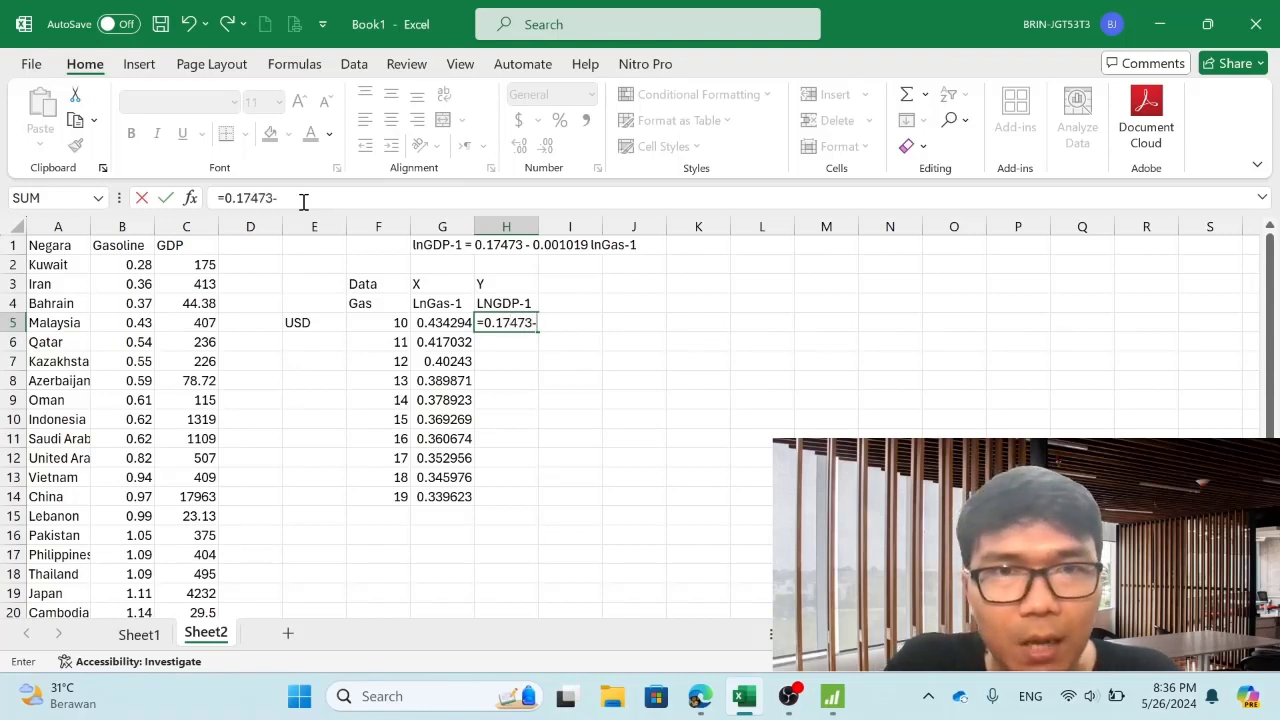
text(-0.)
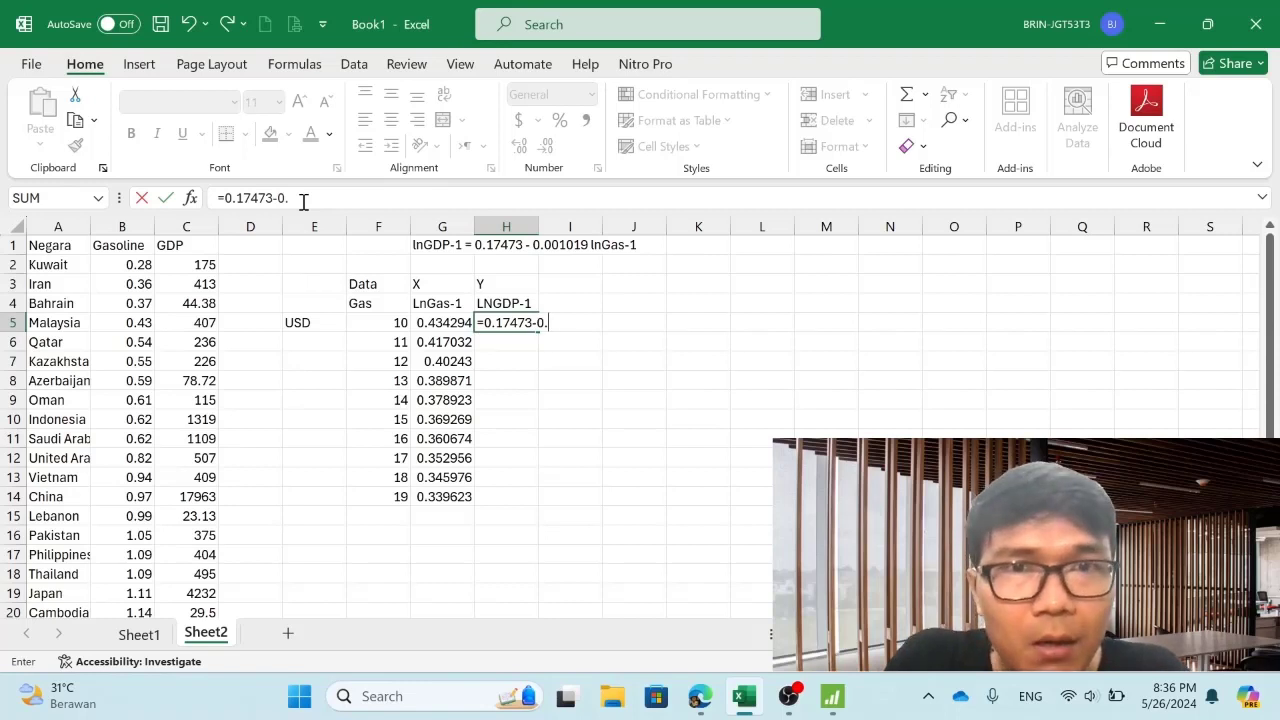
text(001)
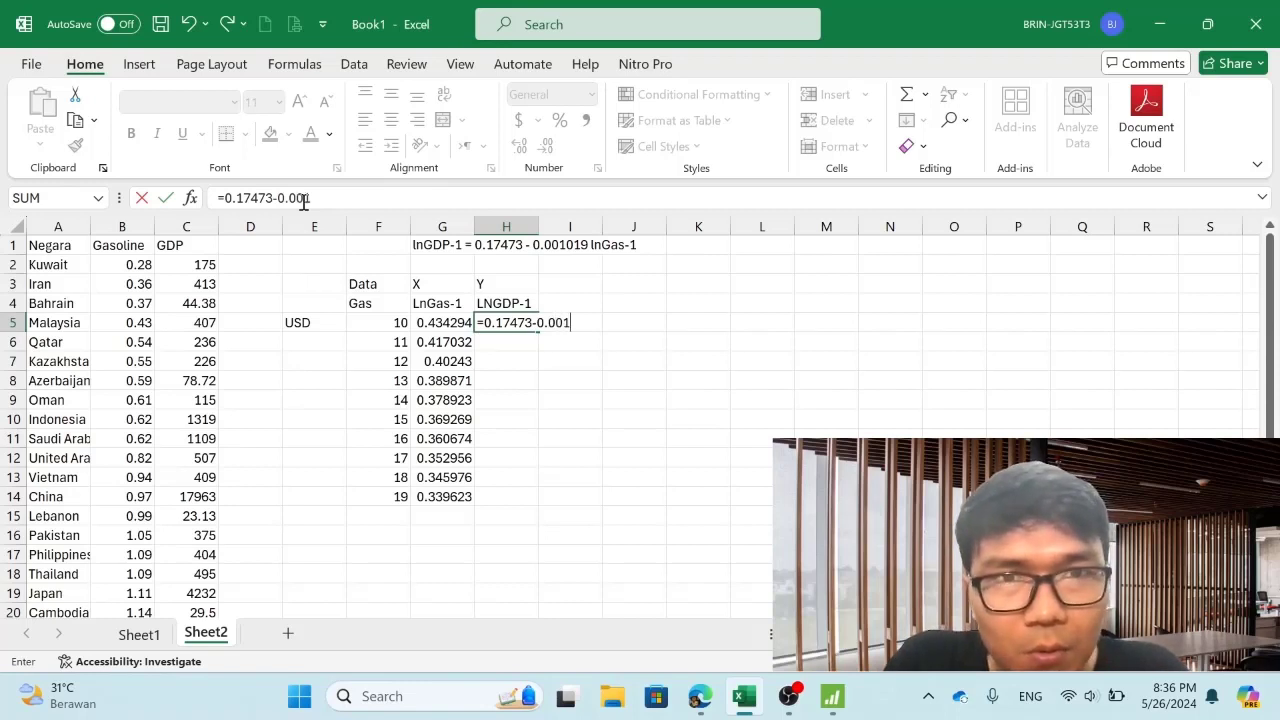
text(01)
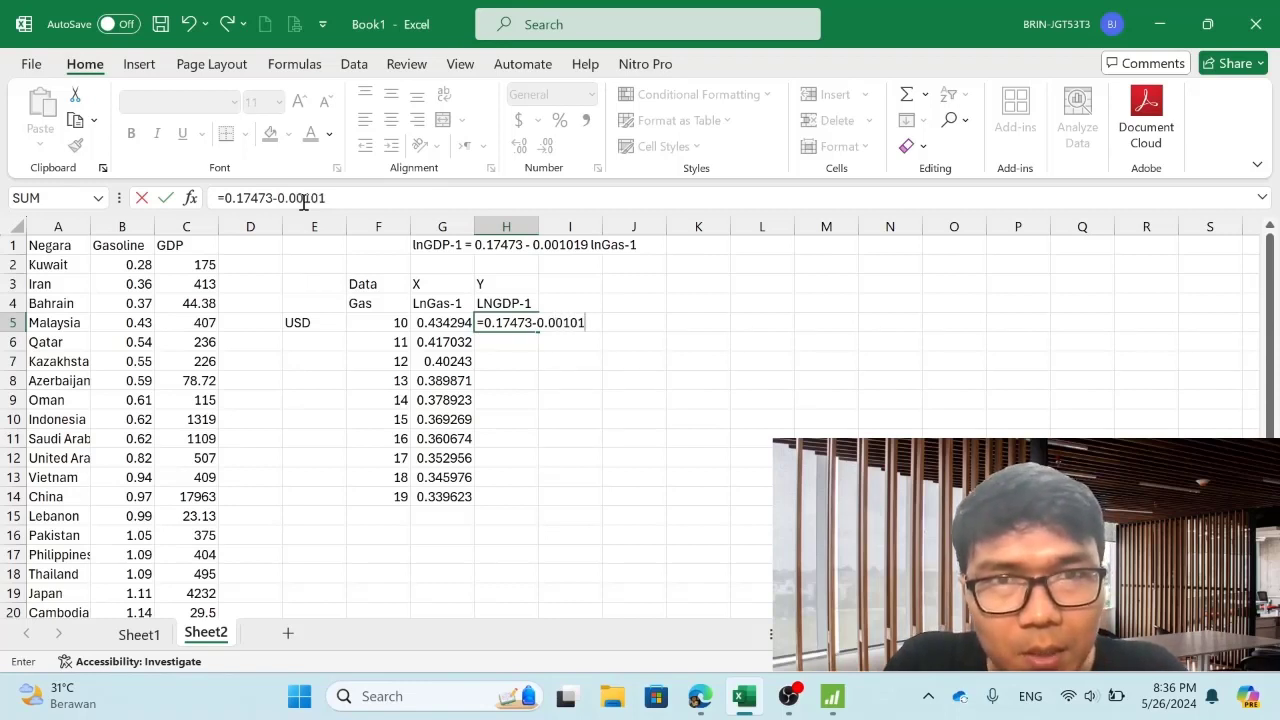
text(9*)
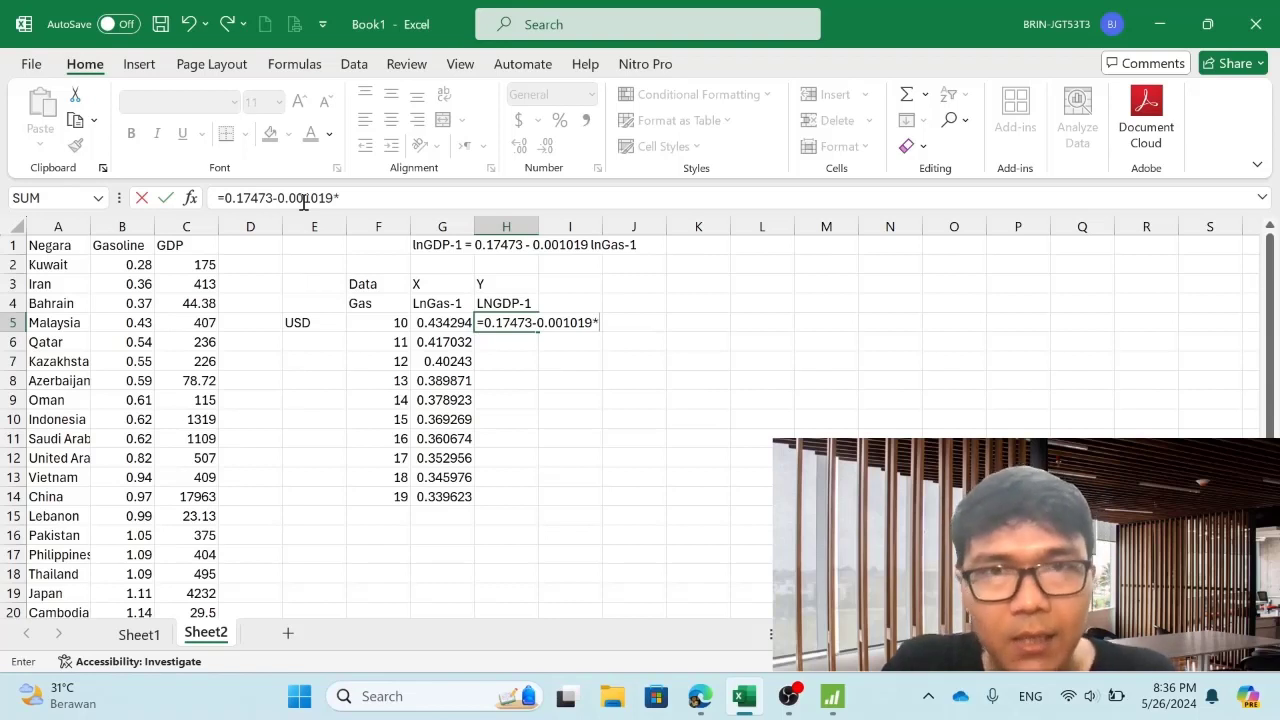
click(455, 322)
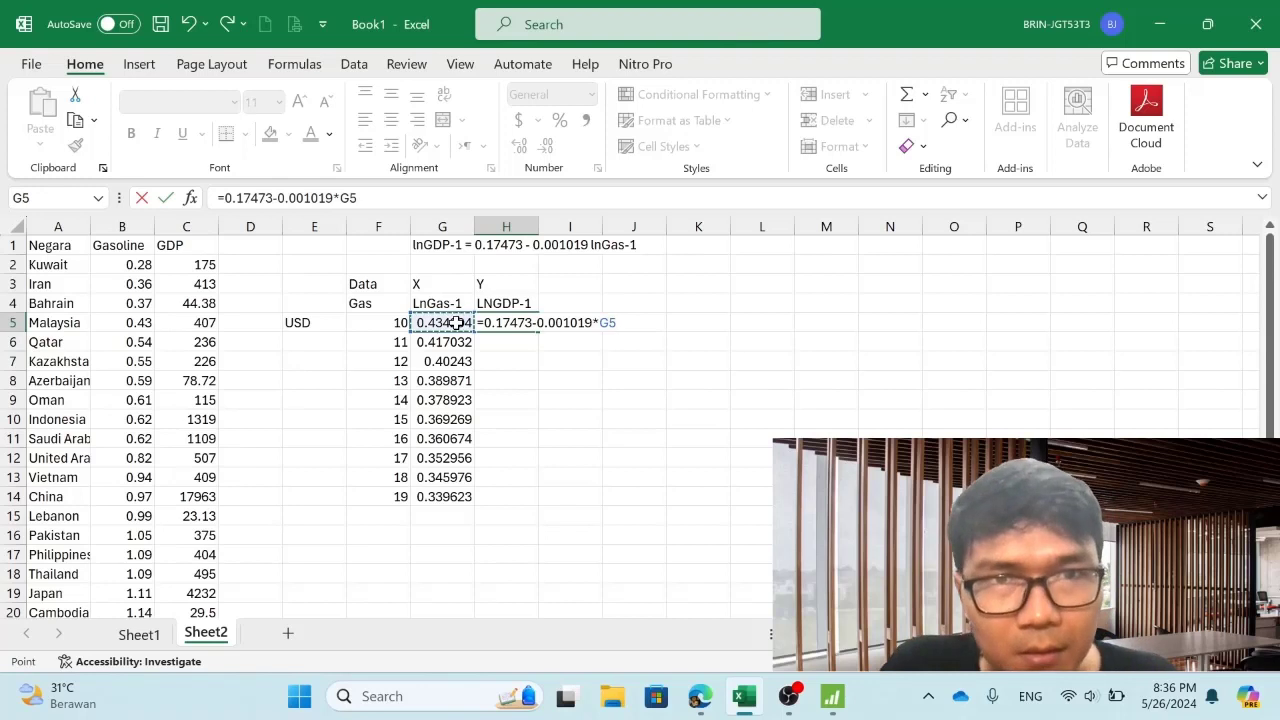
key(Return)
Step: Copy the regression formula from H5 down the LNGDP-1 column into cells H6 to H14
key(Up)
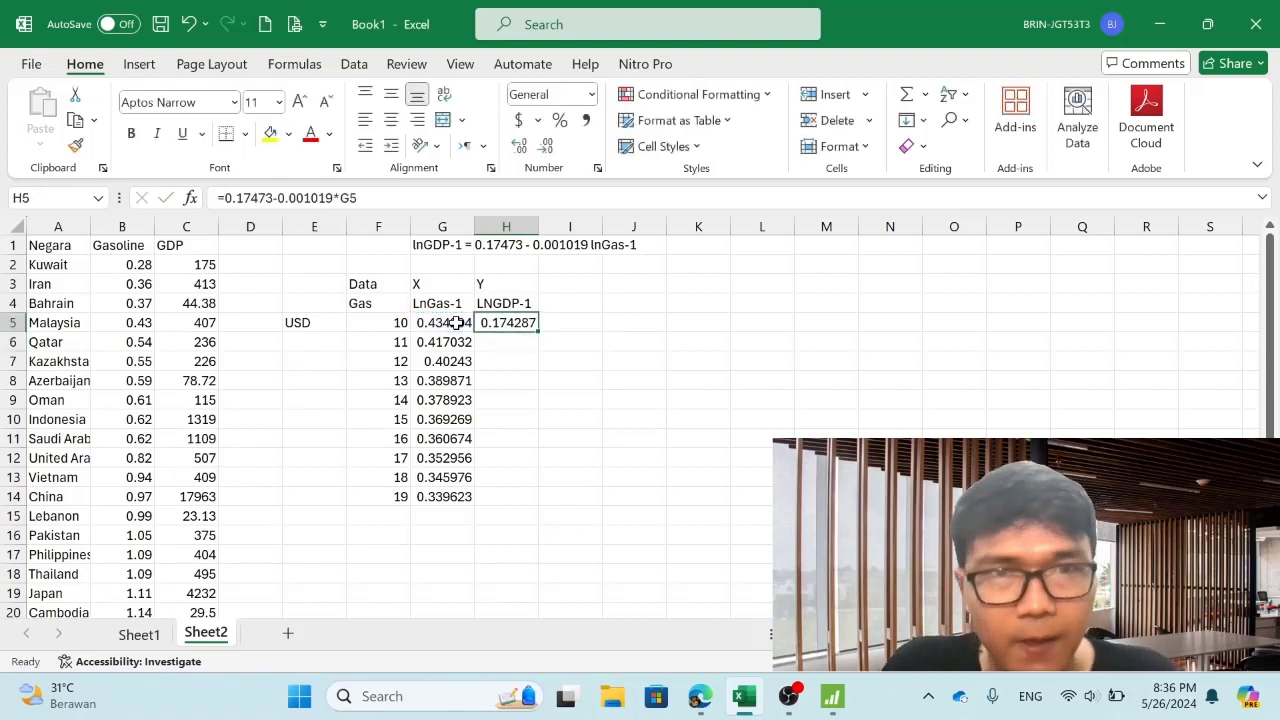
key(ctrl+c)
key(Down)
key(shift+Down)
key(shift+Down)
key(shift+Down)
key(shift+Down)
key(shift+Down)
key(shift+Down)
key(shift+Down)
key(shift+Down)
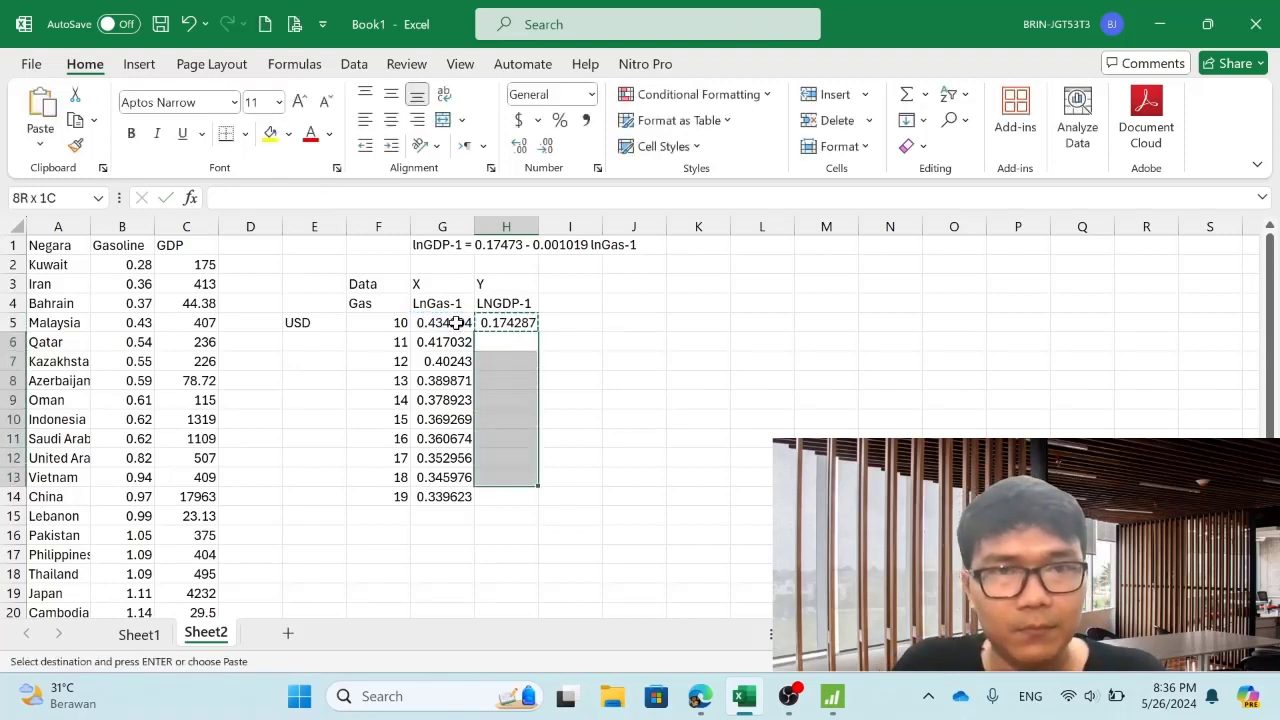
key(ctrl+v)
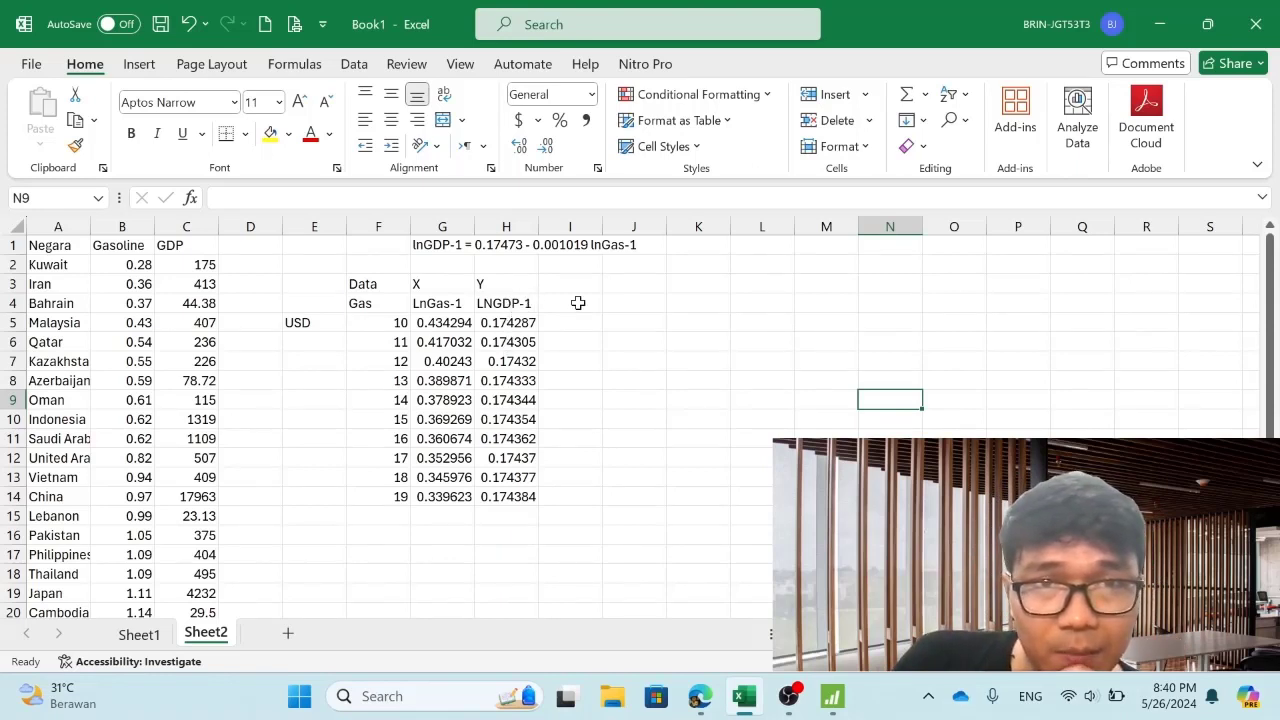
Step: Enter the sample value 2 in cell L5 and the heading invers in cell M4
click(617, 304)
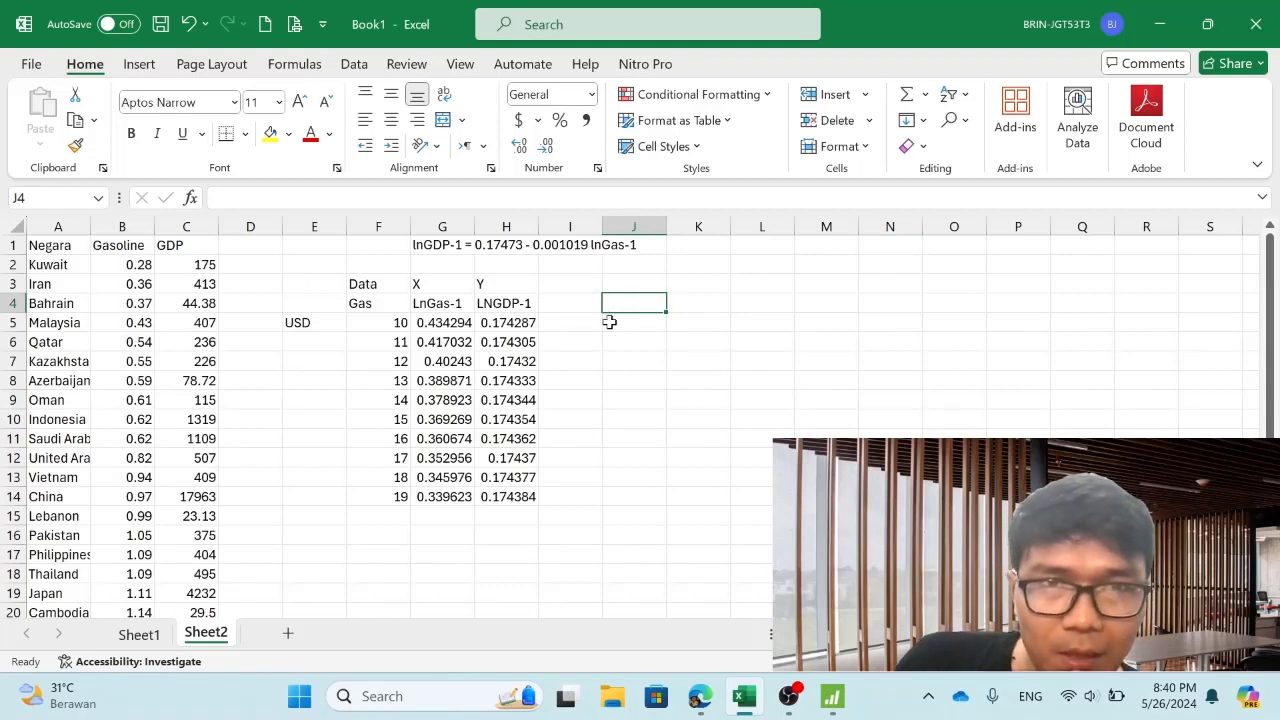
click(610, 321)
click(774, 325)
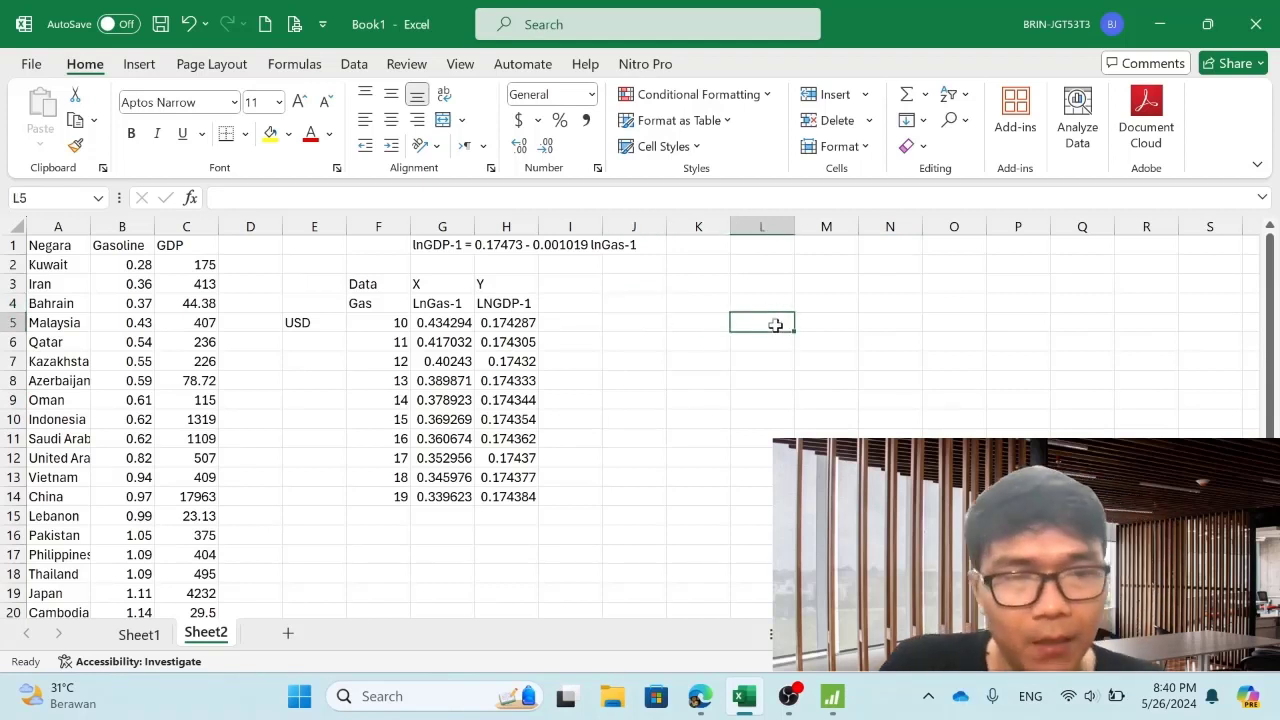
text(2)
key(Tab)
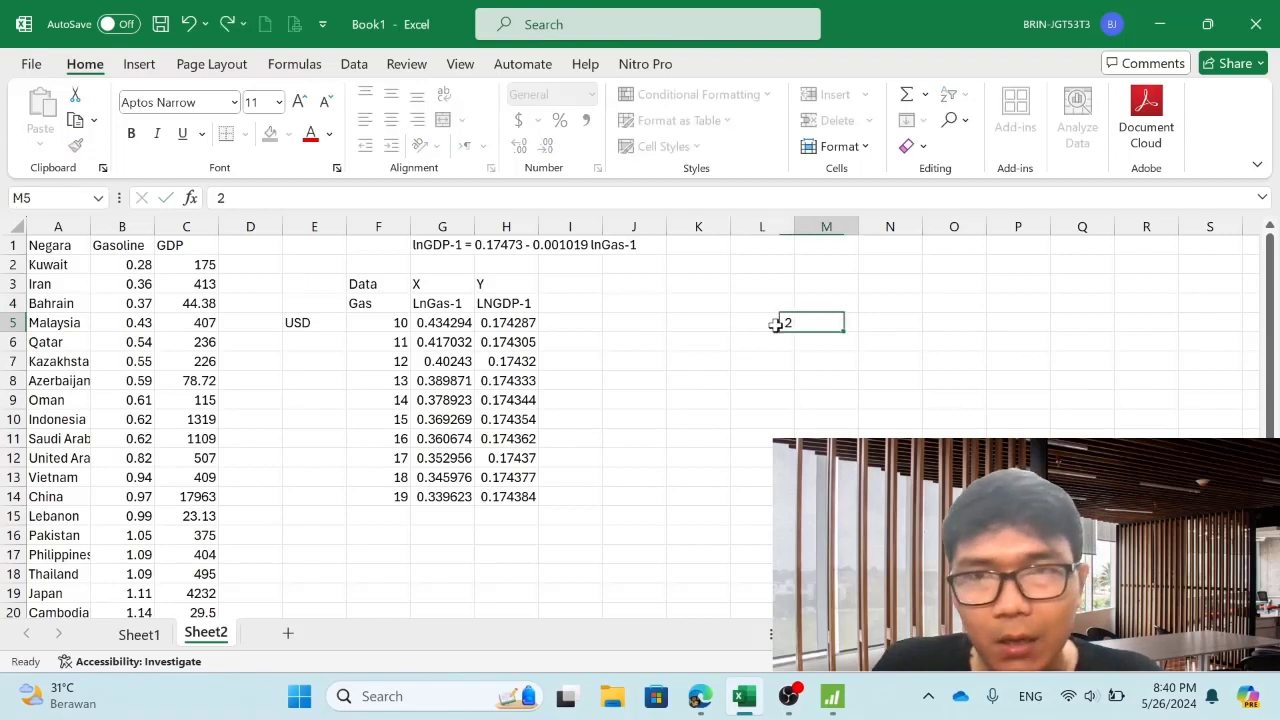
key(Up)
text(invers)
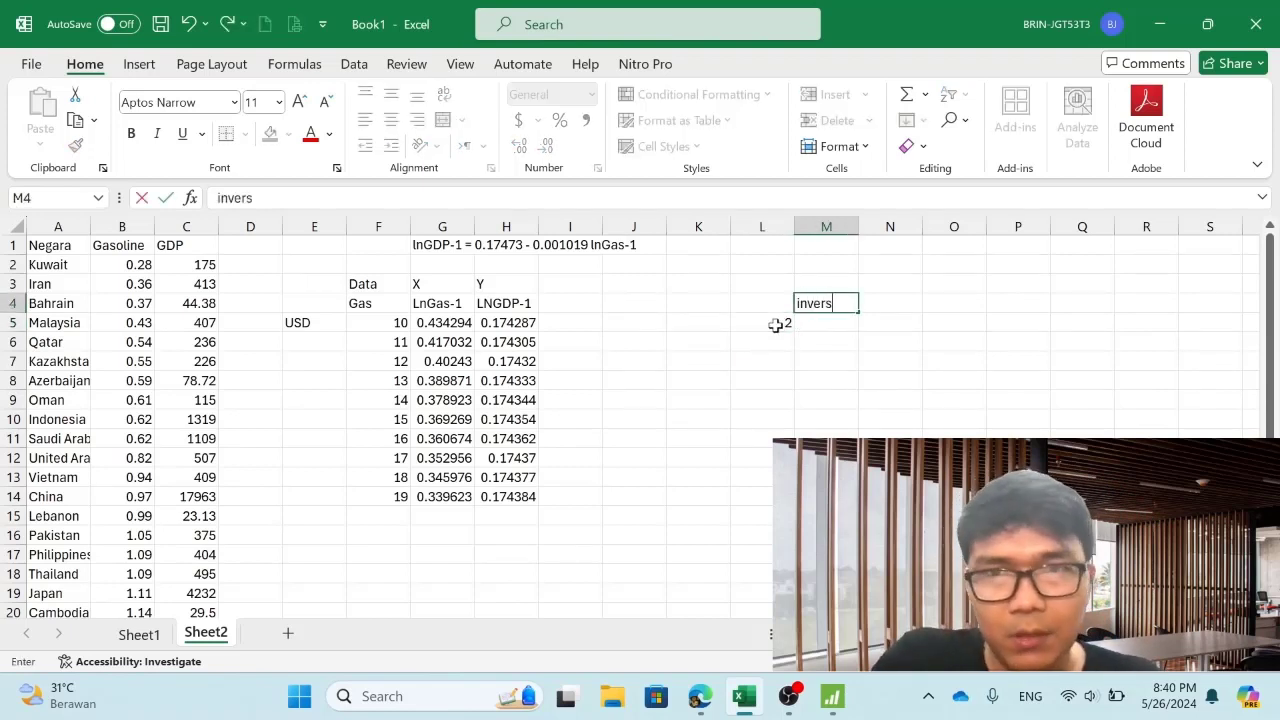
key(Return)
Step: Enter the formula =1/2 in cell M5, under the invers heading
text(=)
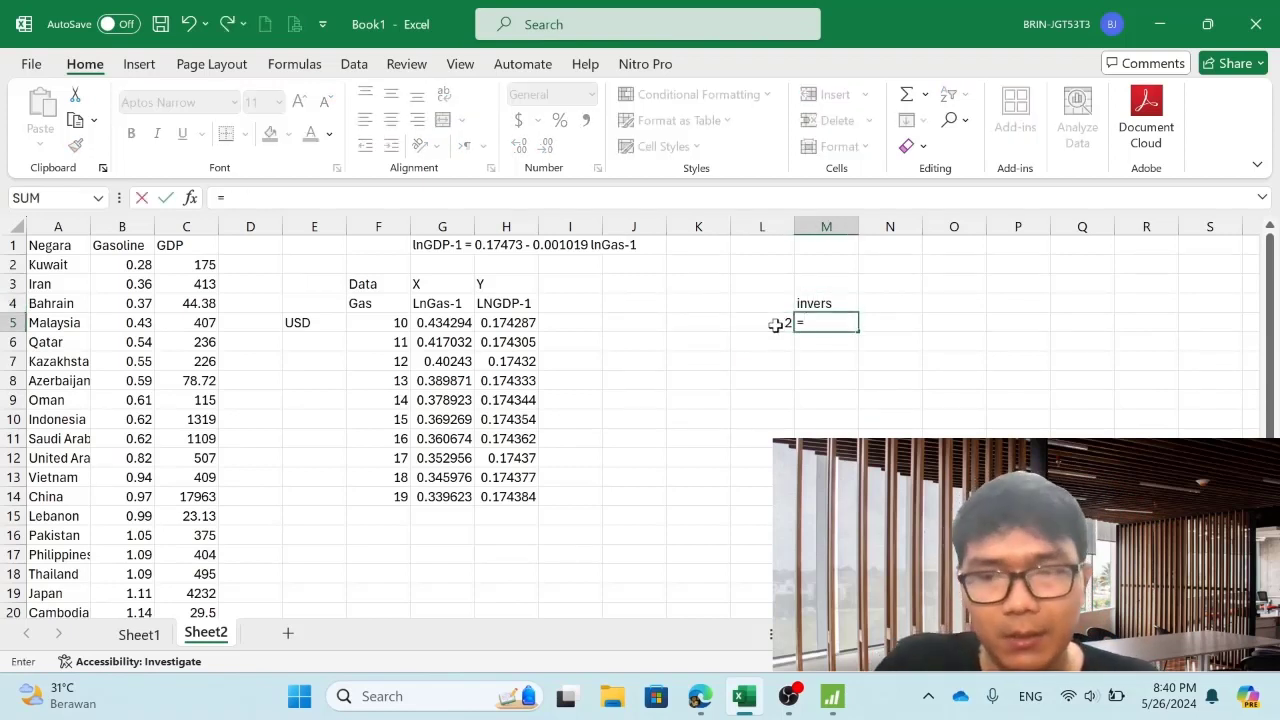
text(1/2)
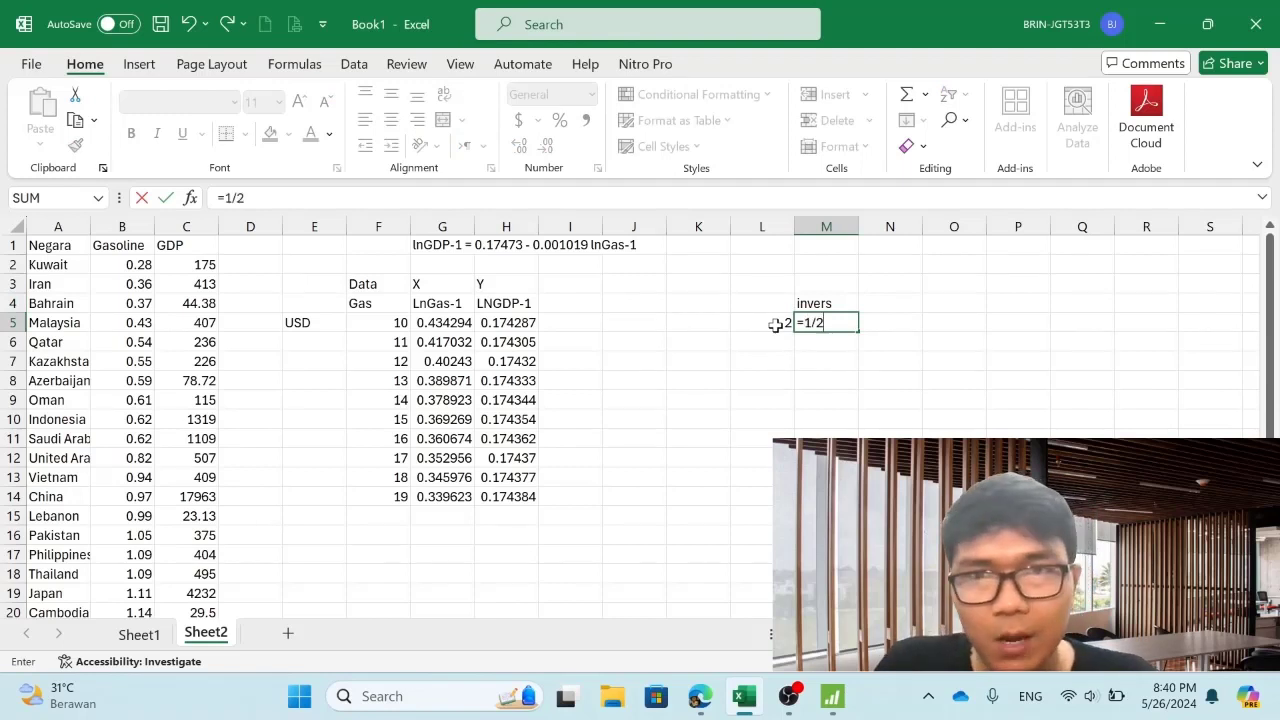
key(Return)
key(Up)
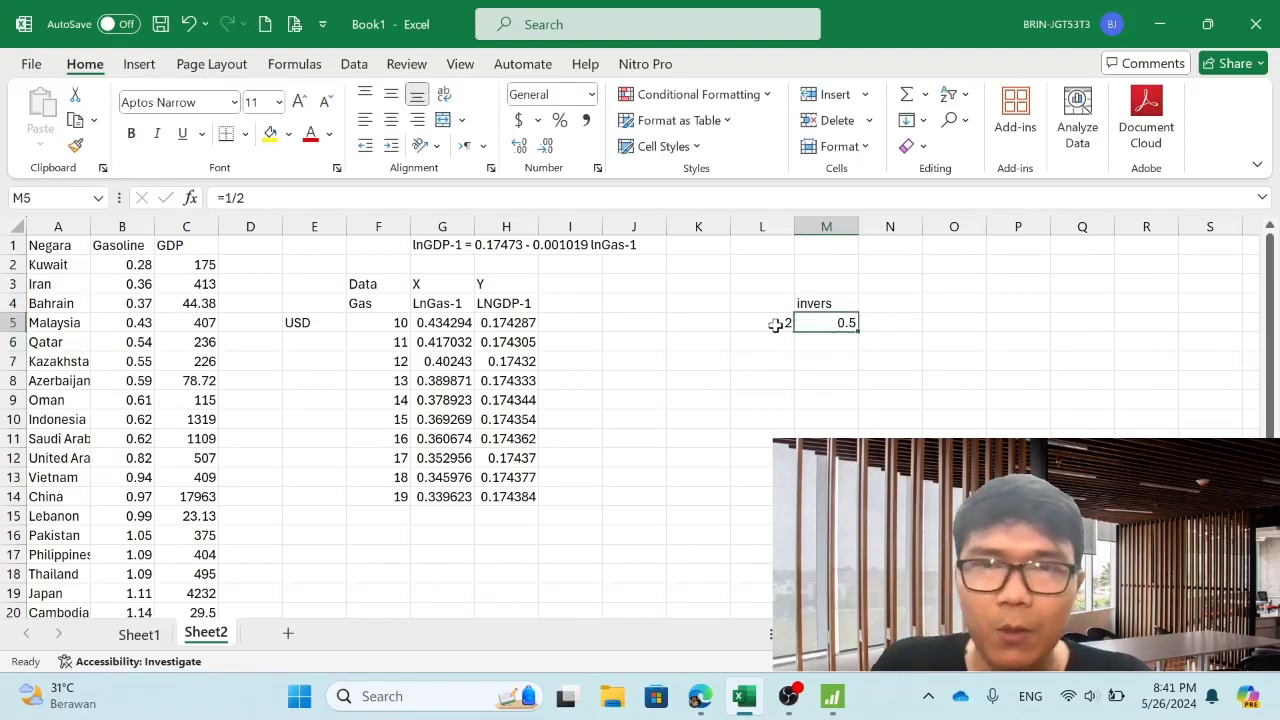
Step: Enter the formula =1/M5 in cell N5 to invert the value in M5 again
key(Right)
key(Up)
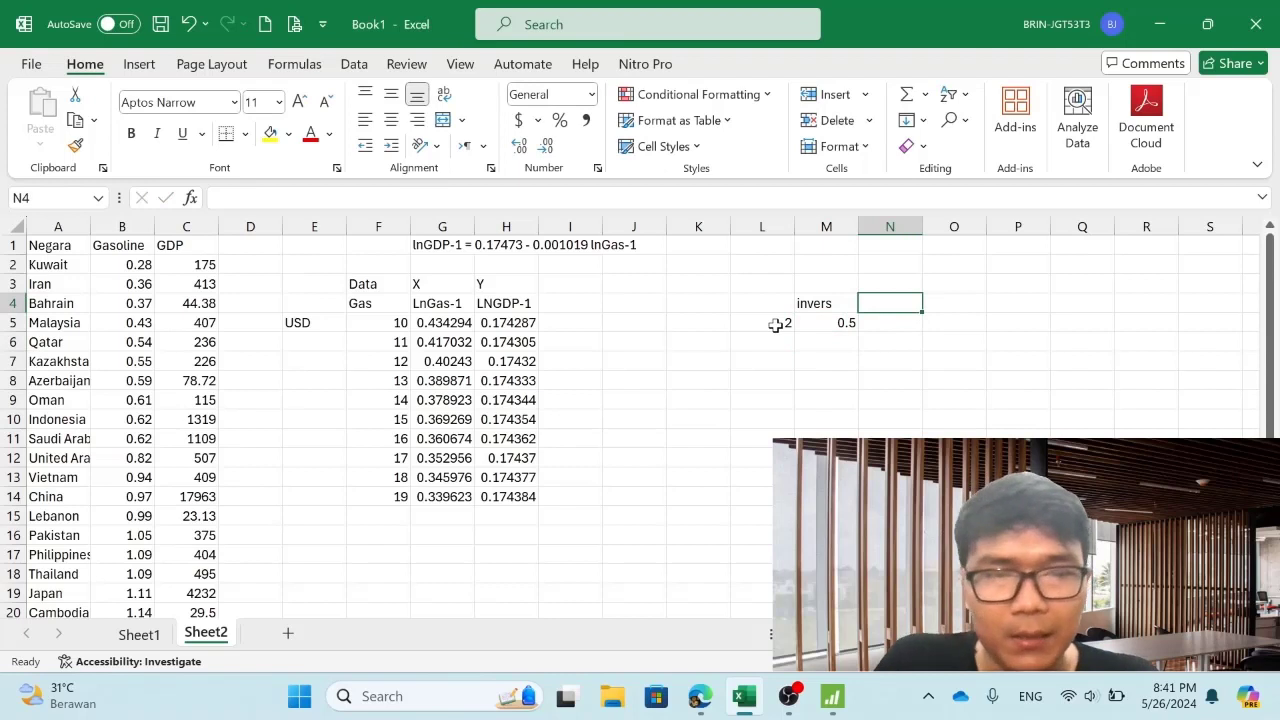
key(Down)
key(Left)
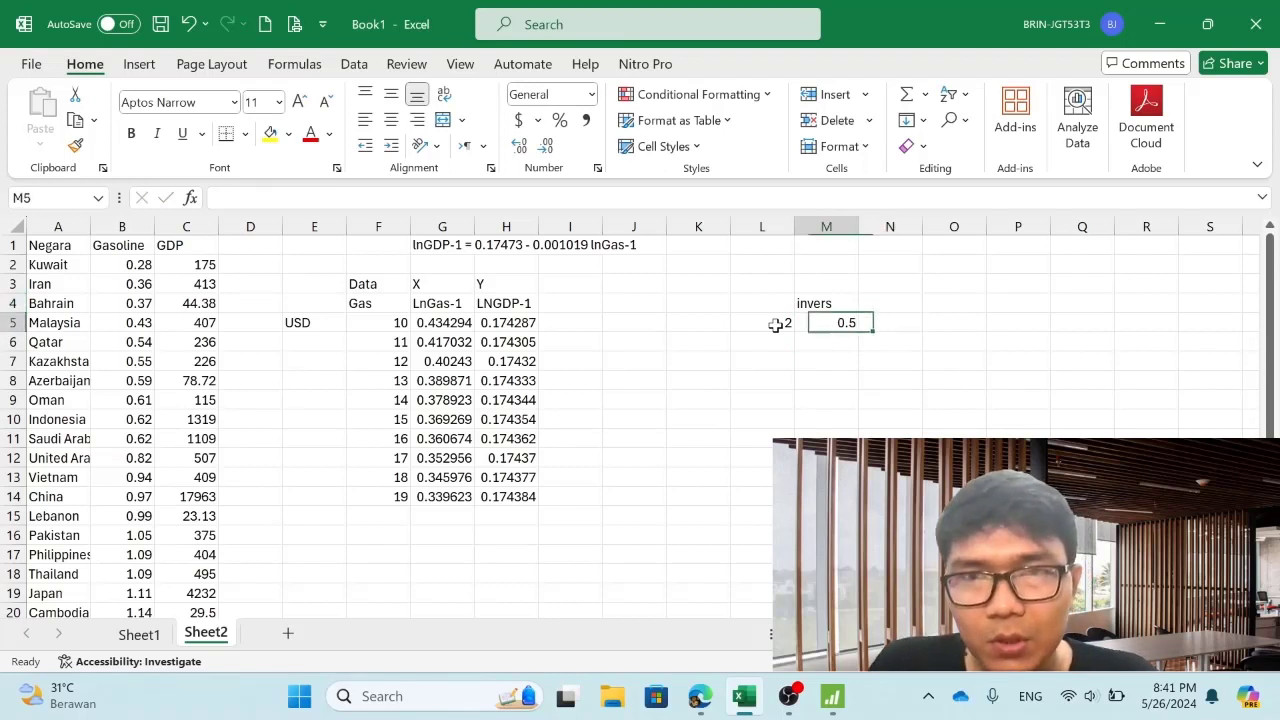
key(Left)
key(Right)
key(Right)
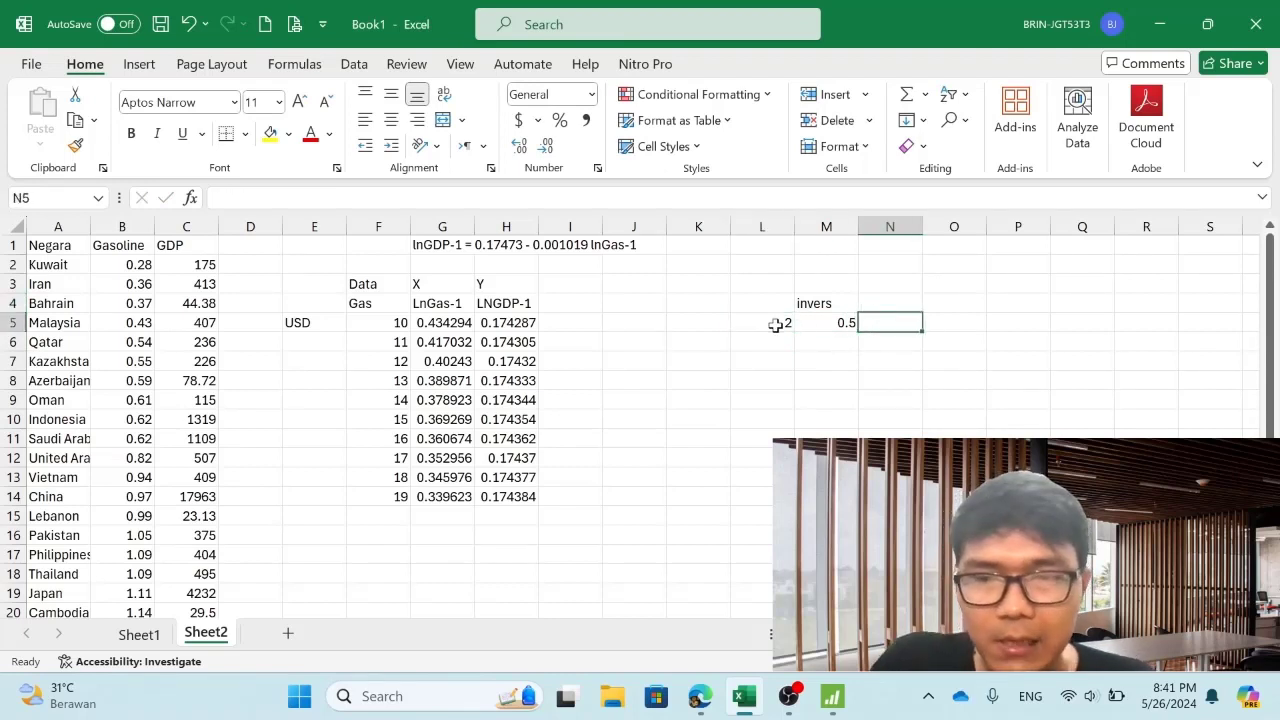
text(=)
key(Left)
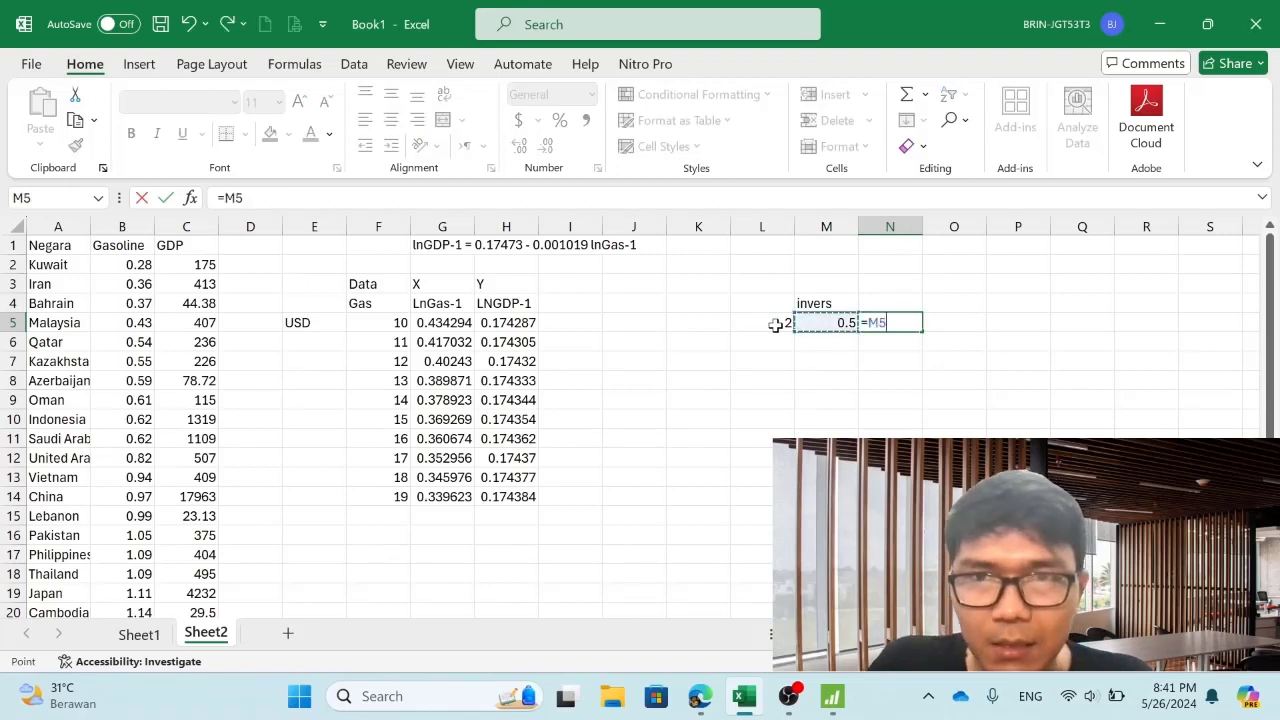
key(BackSpace)
key(BackSpace)
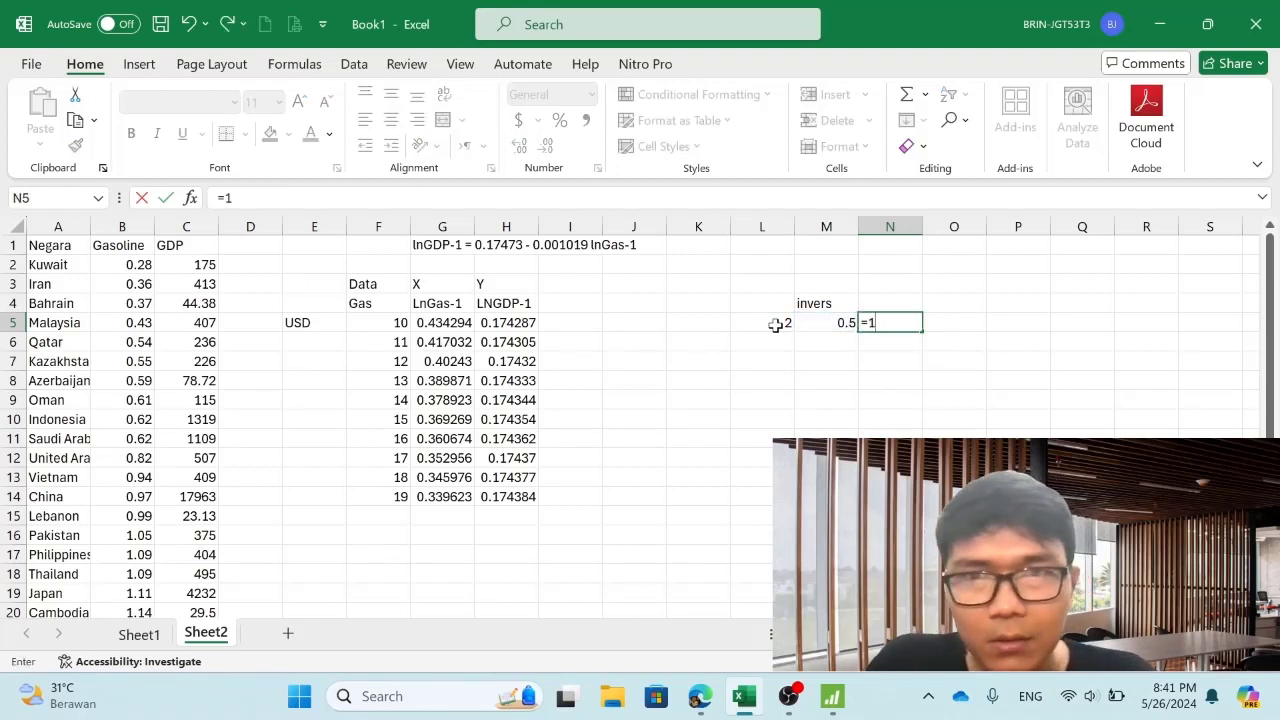
text(1/)
key(Left)
key(Return)
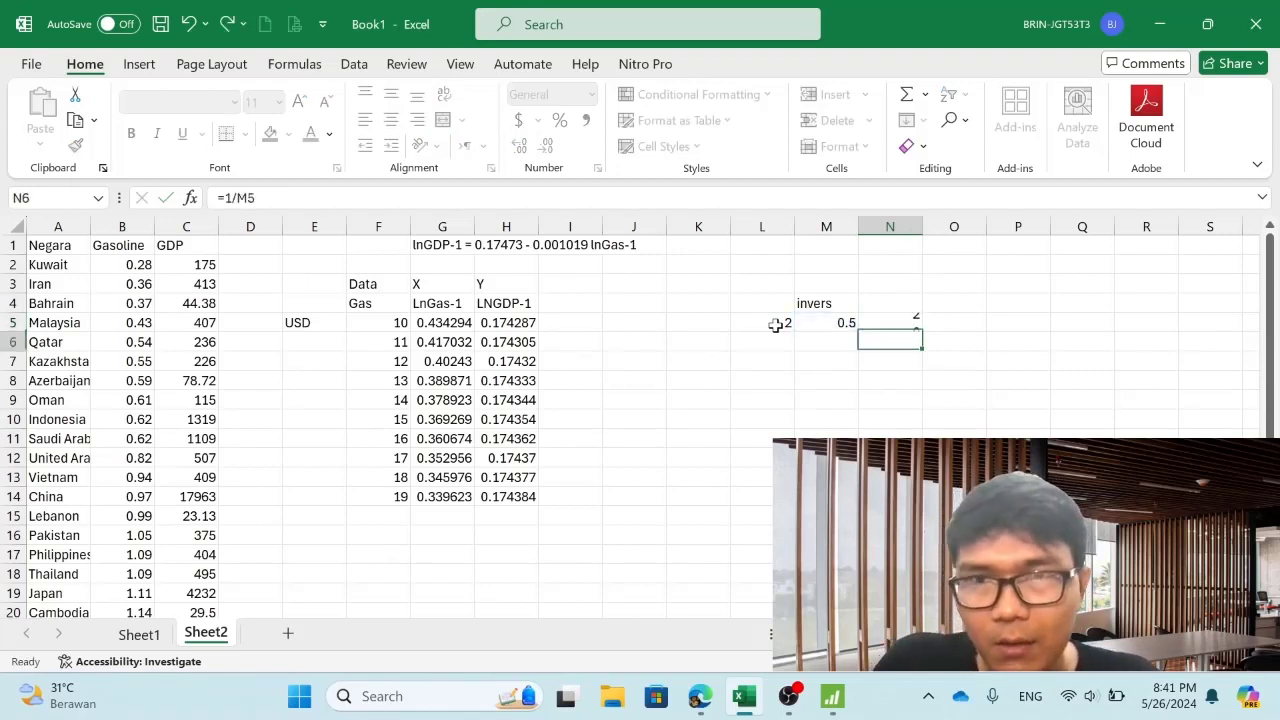
Step: Extend the sample number in L5 down to L16 as a series increasing by 1, and copy cell M5 down the same rows
click(768, 323)
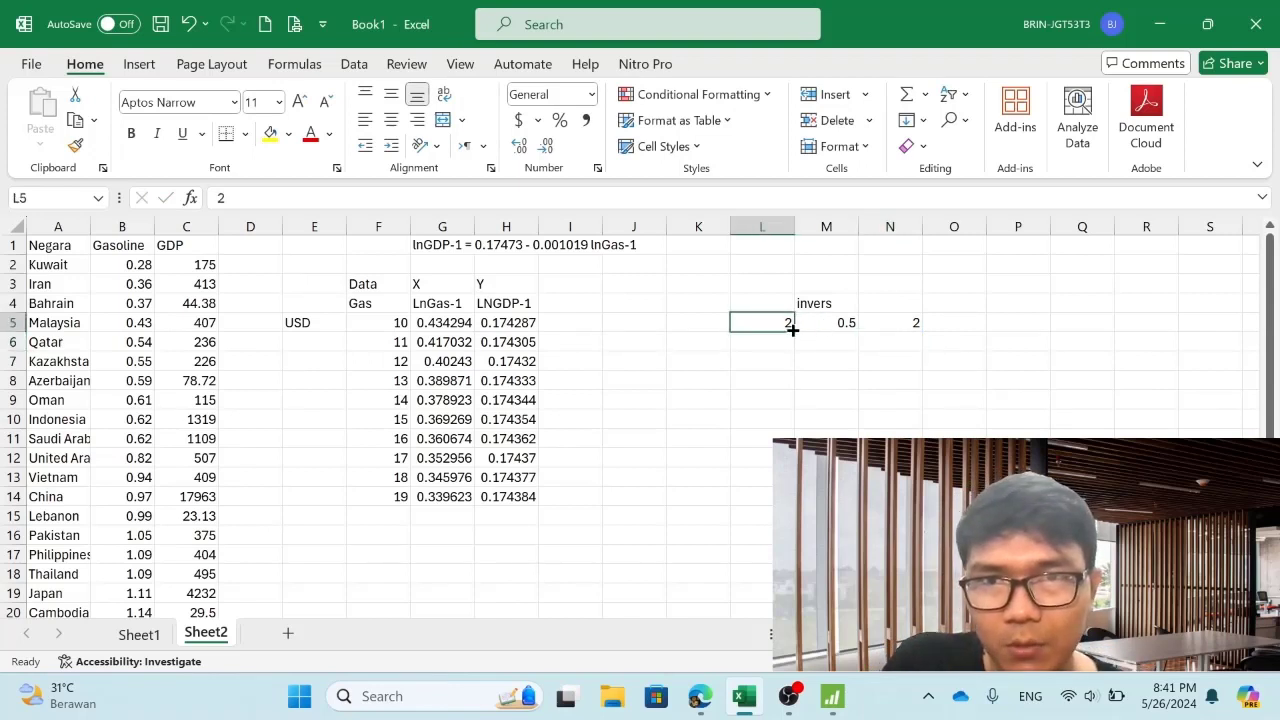
drag(791, 332, 790, 540)
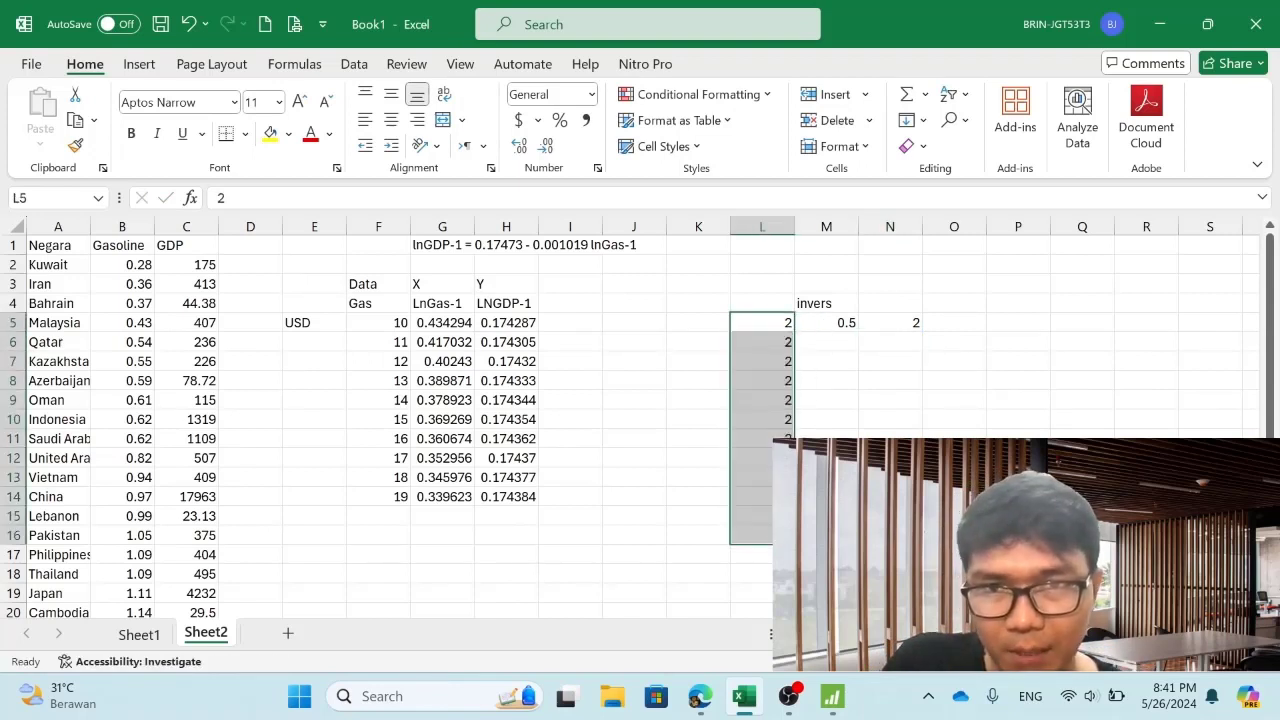
click(845, 322)
drag(857, 331, 849, 550)
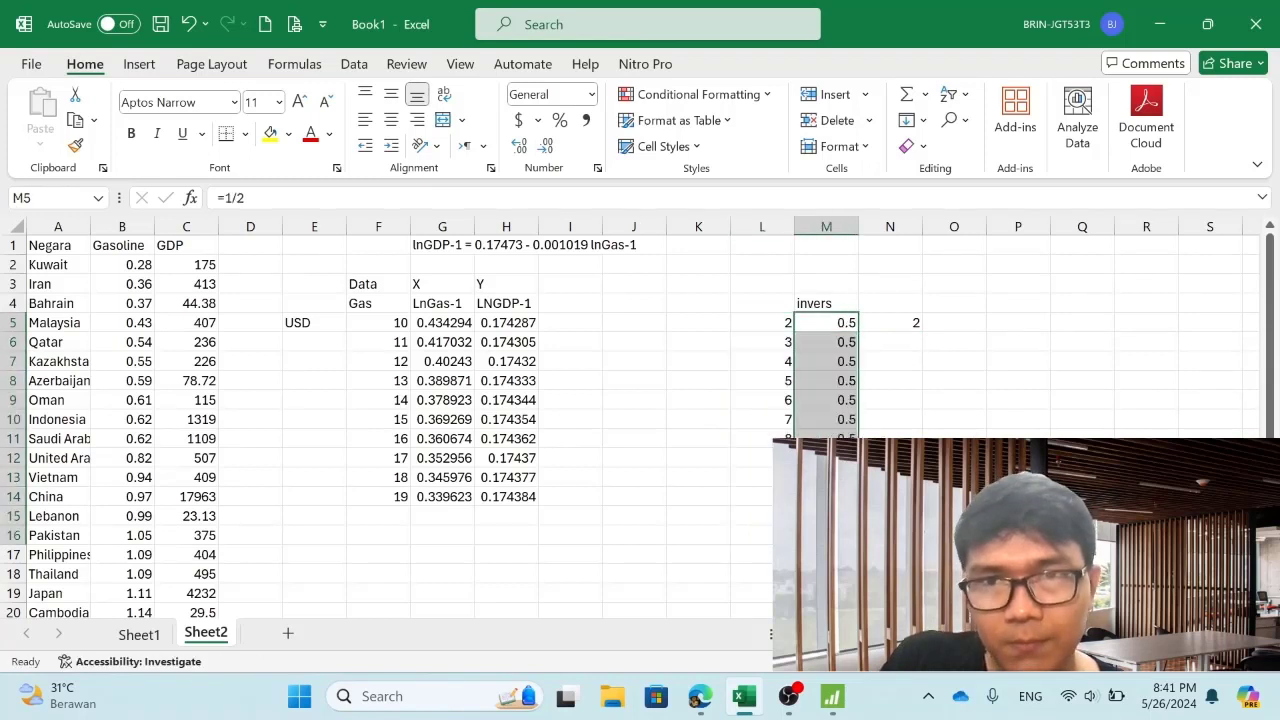
Step: Change the formula in M5 to =1/L5 and copy it down the invers column
click(826, 322)
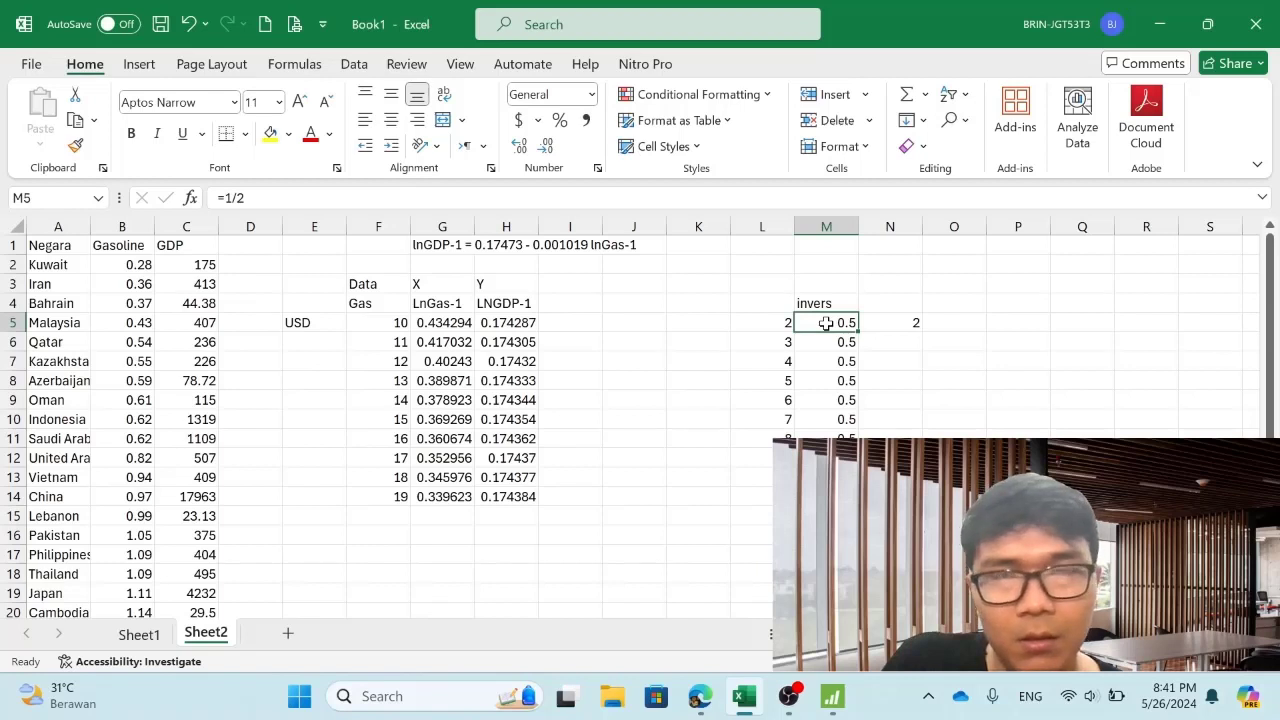
click(365, 198)
key(BackSpace)
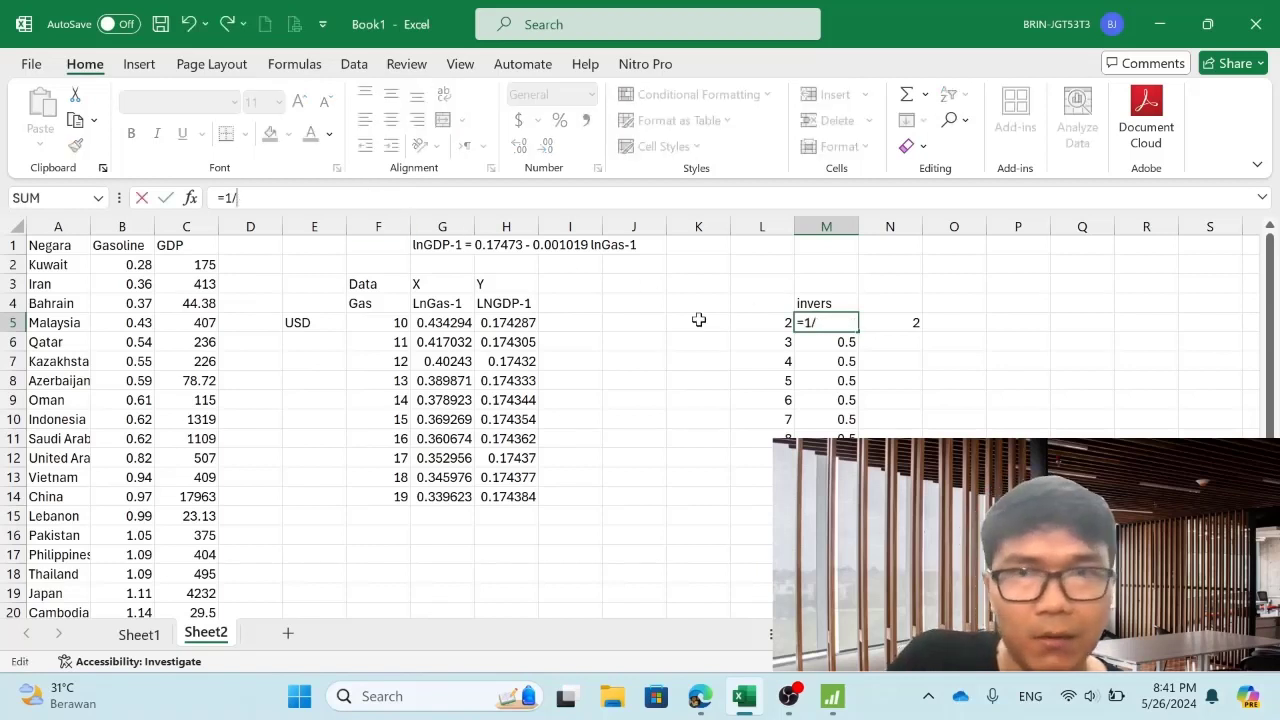
click(775, 322)
key(Return)
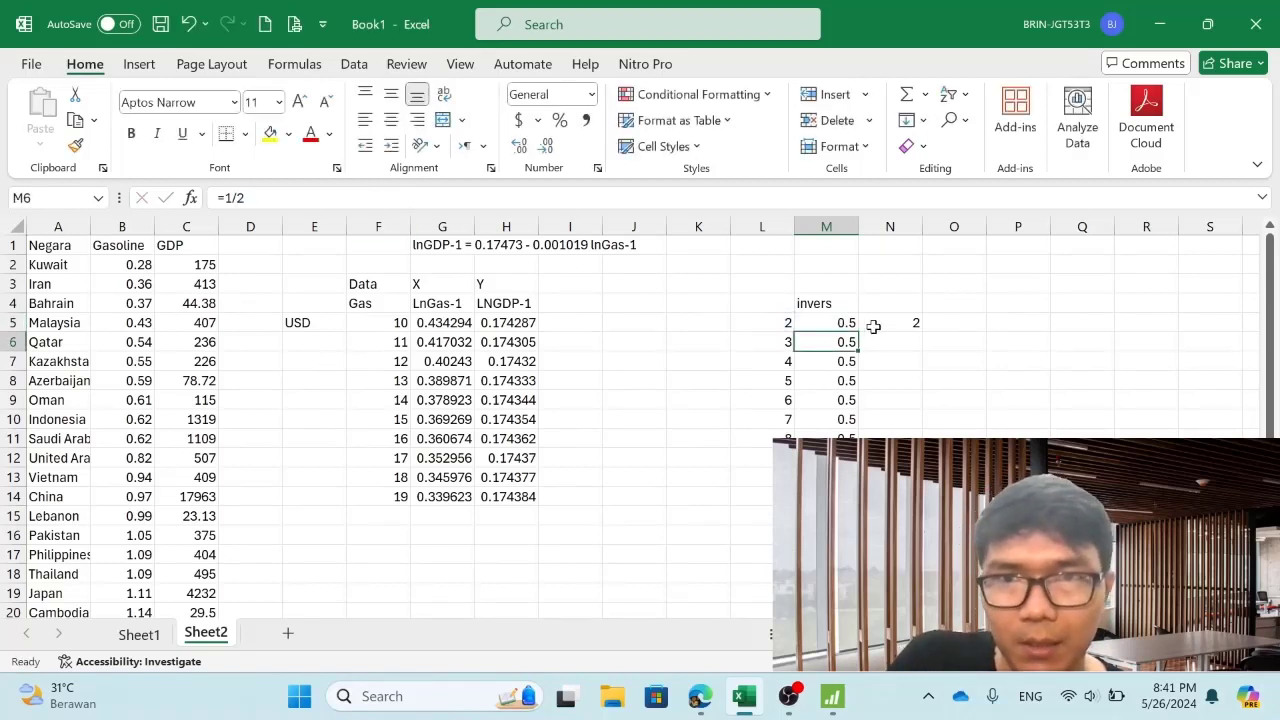
click(845, 322)
double_click(858, 332)
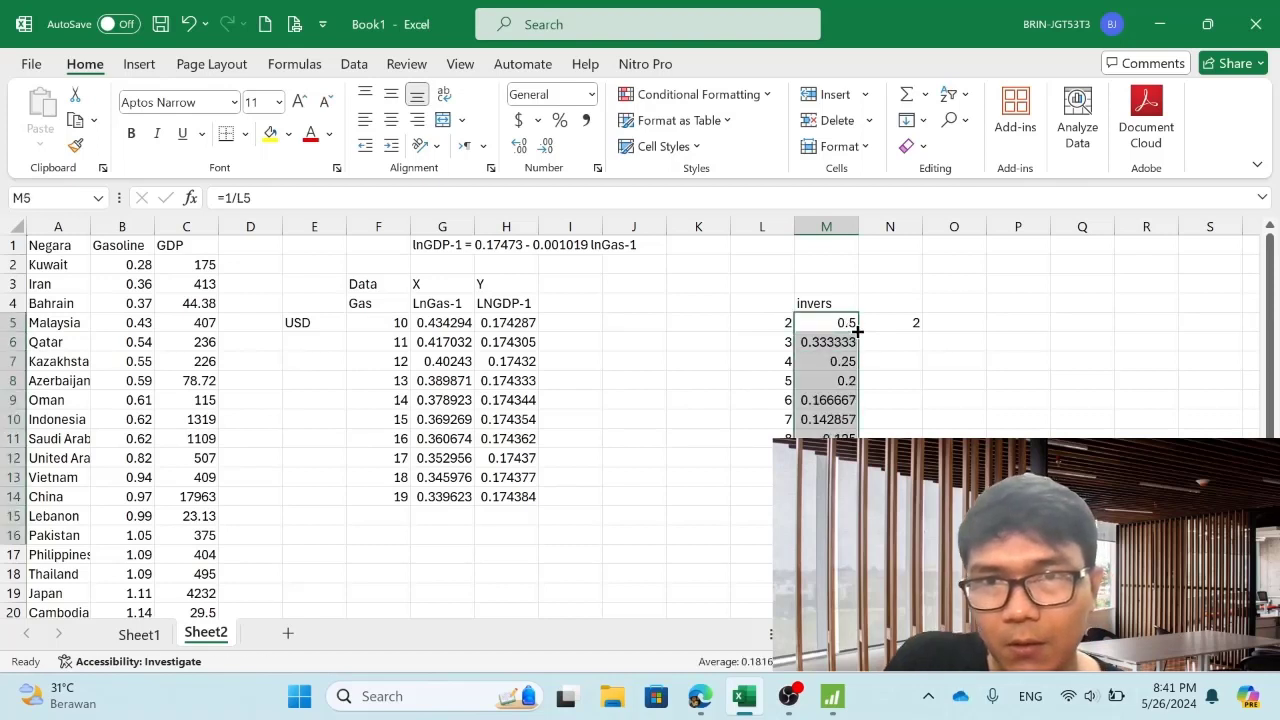
Step: Copy the double-inverse formula from N5 down column N alongside the invers values
click(902, 323)
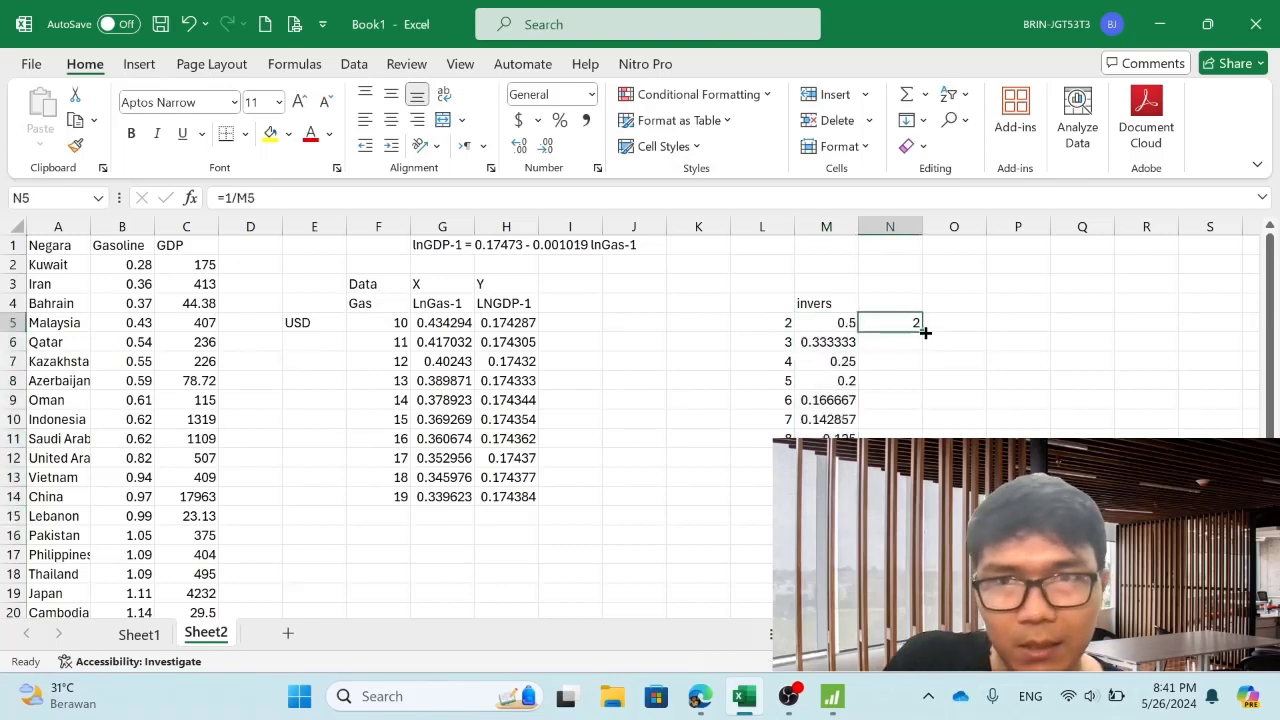
drag(925, 332, 905, 458)
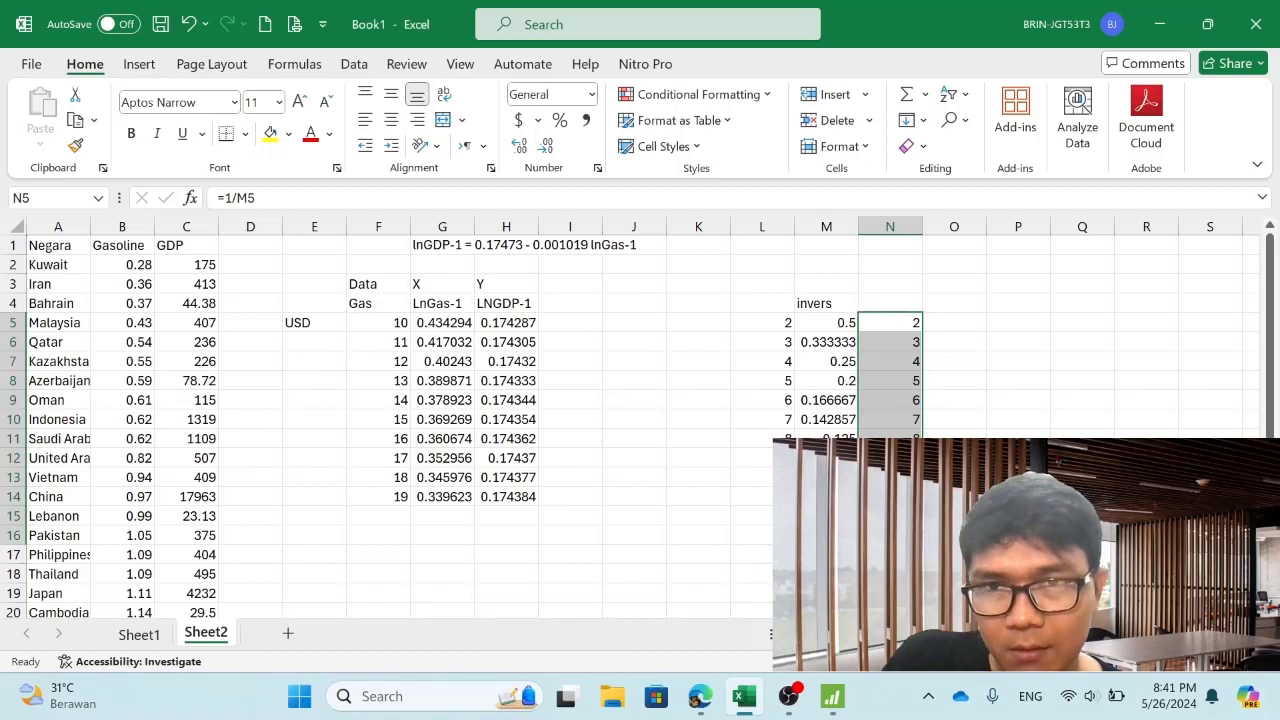
click(982, 435)
Step: Enter the heading LnGDP in cell I4, beside the LNGDP-1 heading
click(561, 305)
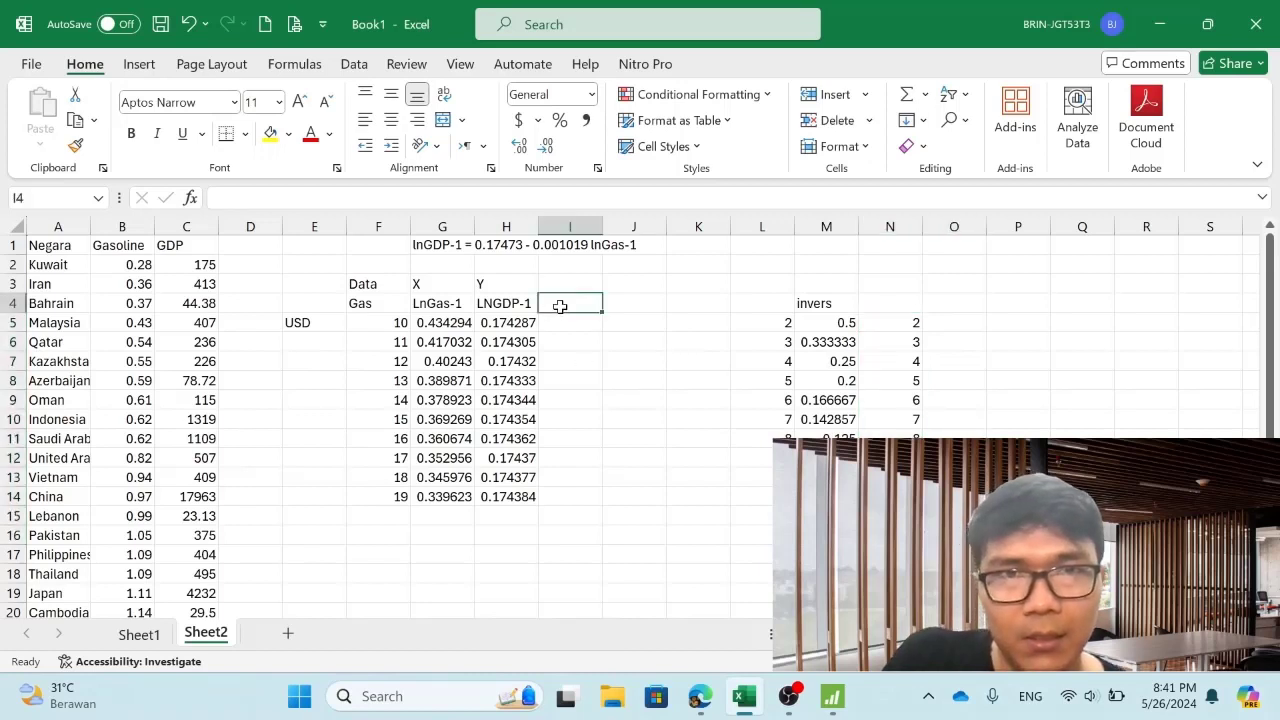
text(Ln)
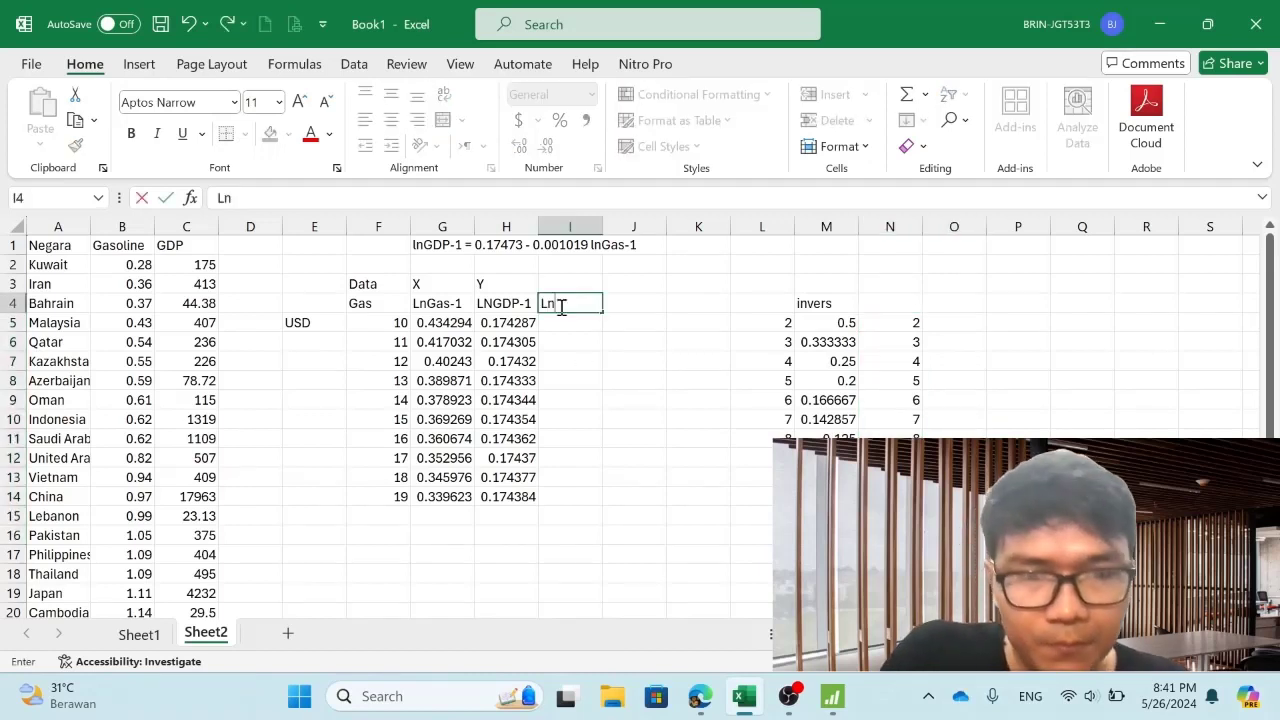
text(GDP)
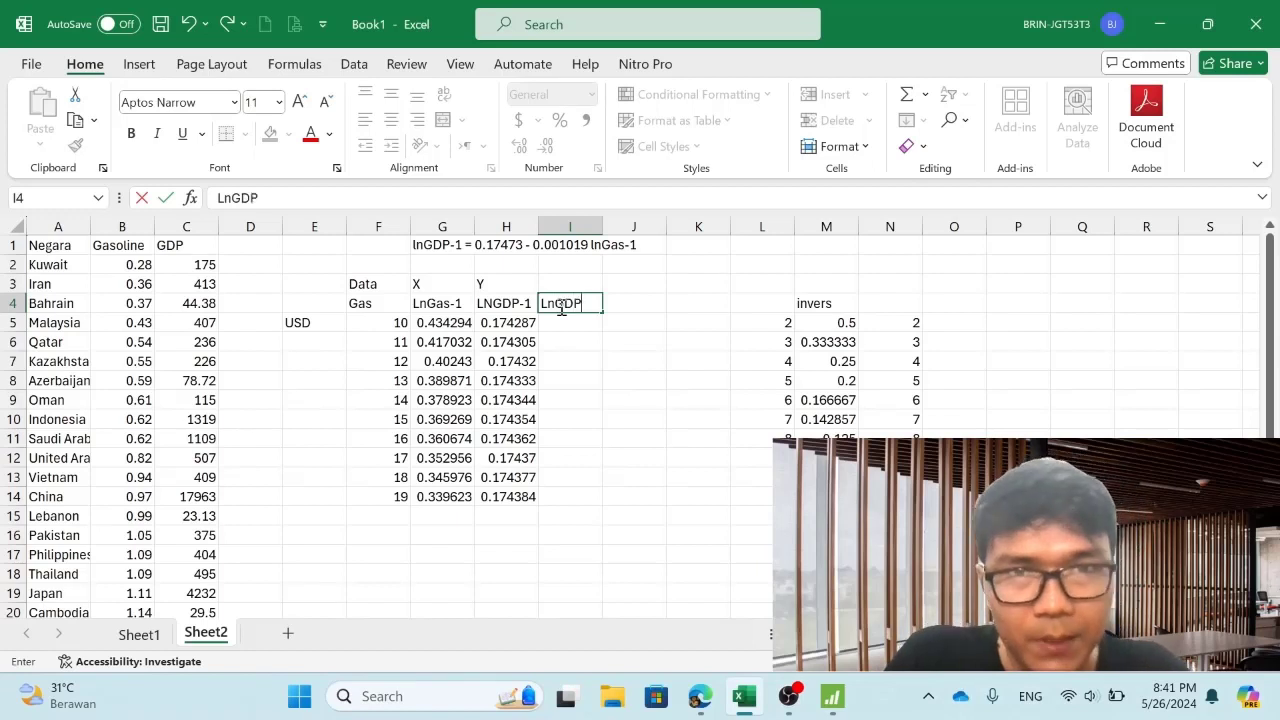
key(Return)
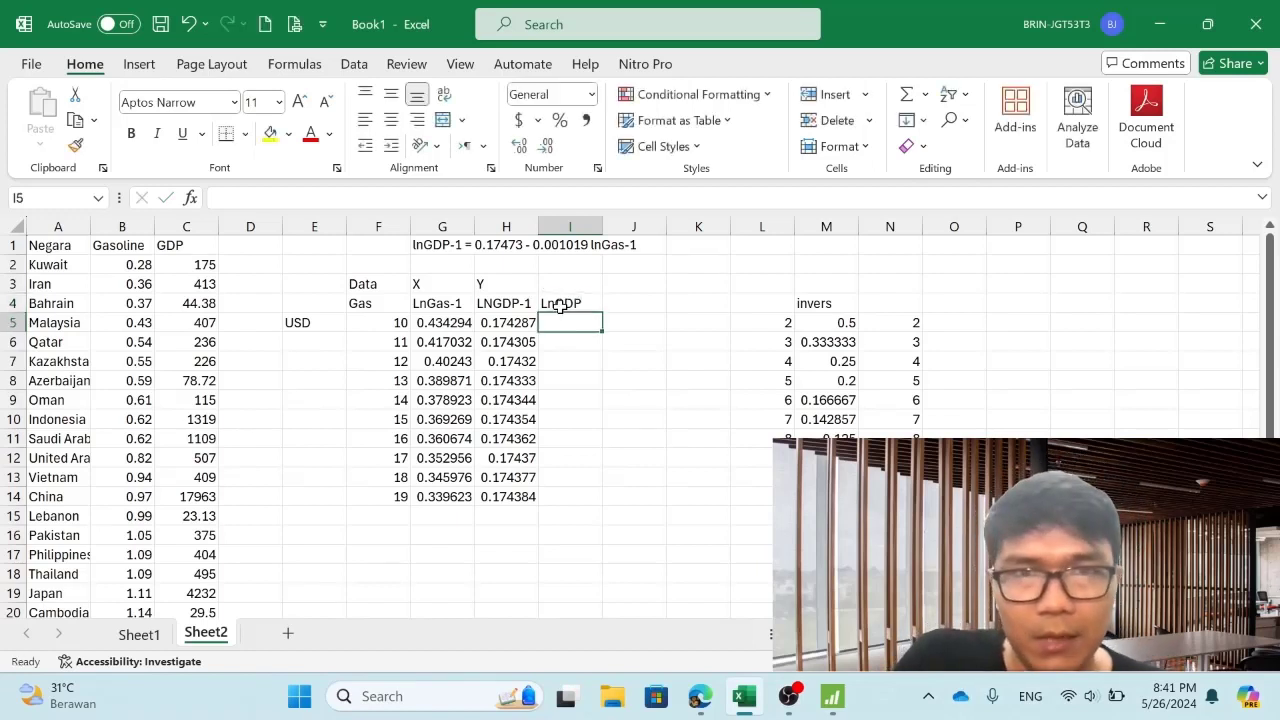
Step: Enter the formula =1/H5 in cell I5 and copy it down the LnGDP column to I14
text(=)
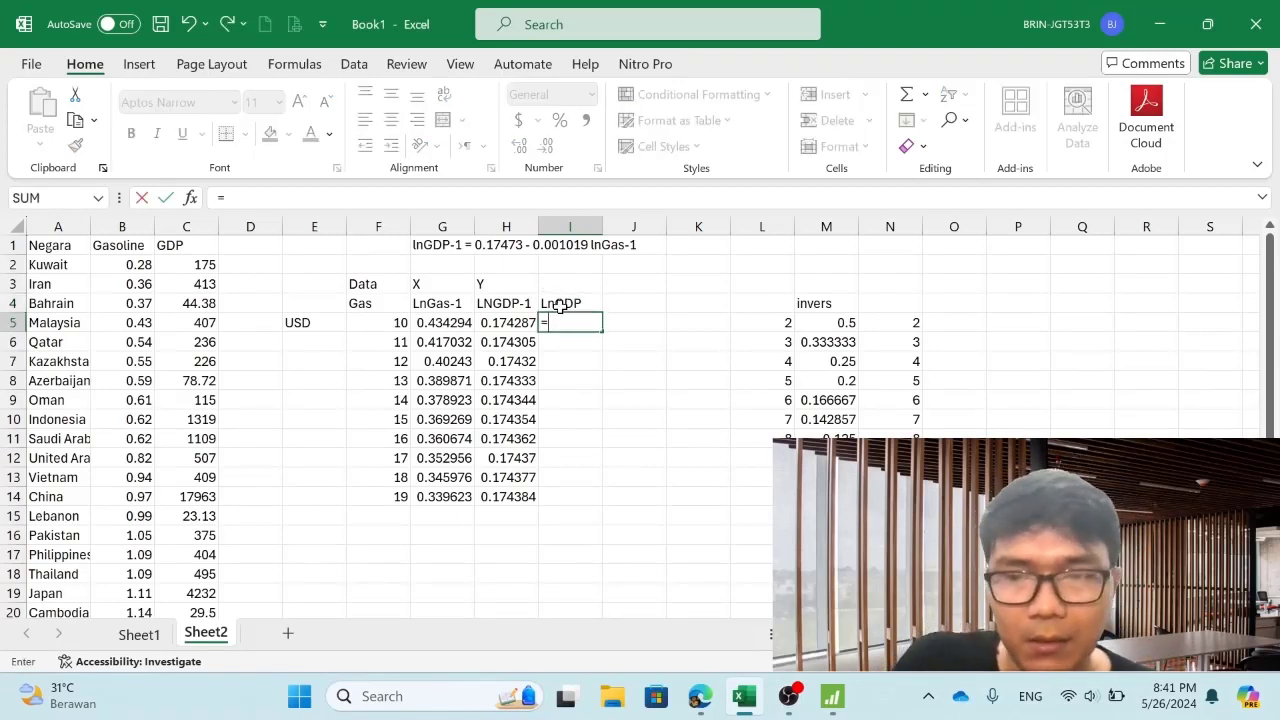
text(1/)
key(Left)
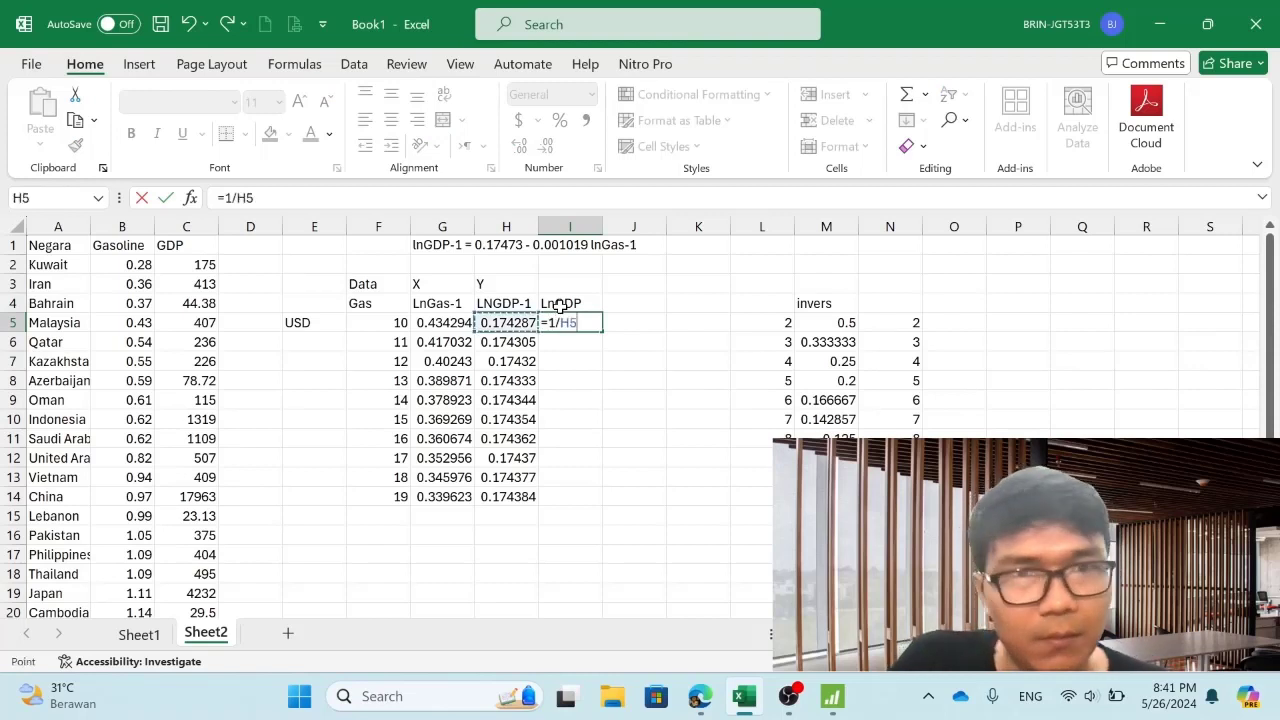
key(Return)
click(568, 322)
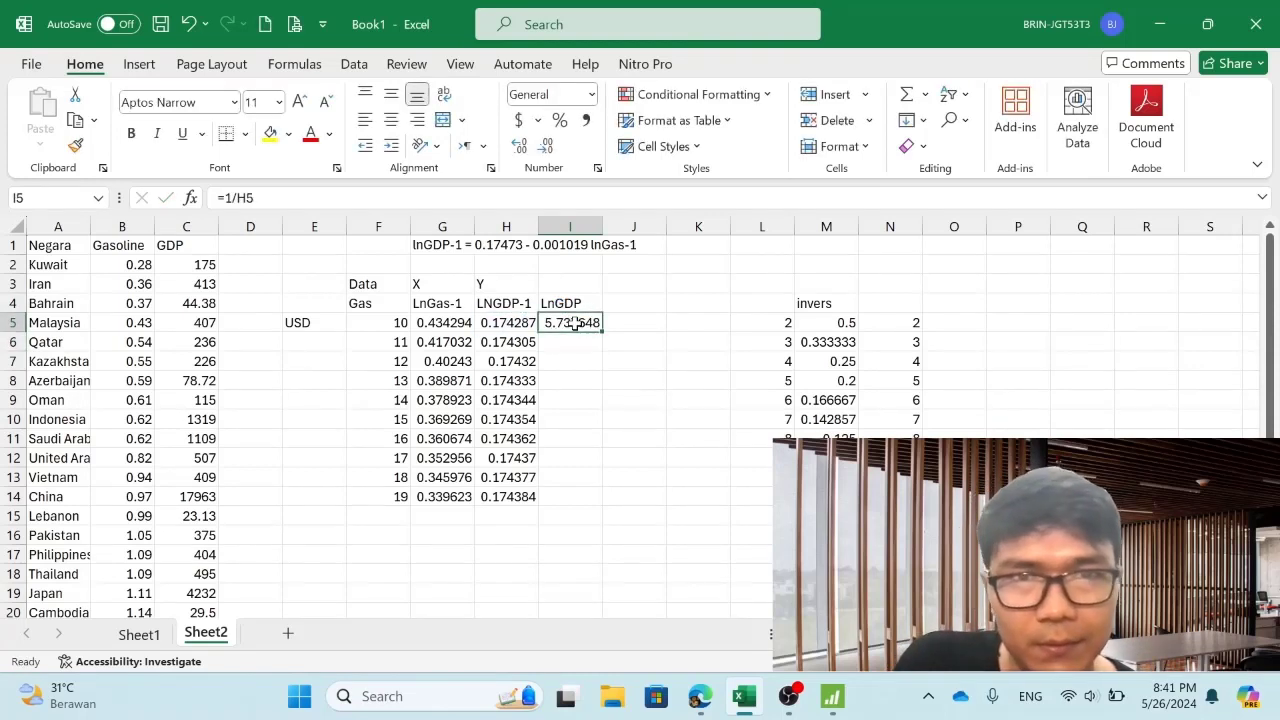
drag(601, 335, 593, 502)
Step: Enter the heading DGP in cell J4 and the formula =EXP(I5) in cell J5
click(617, 302)
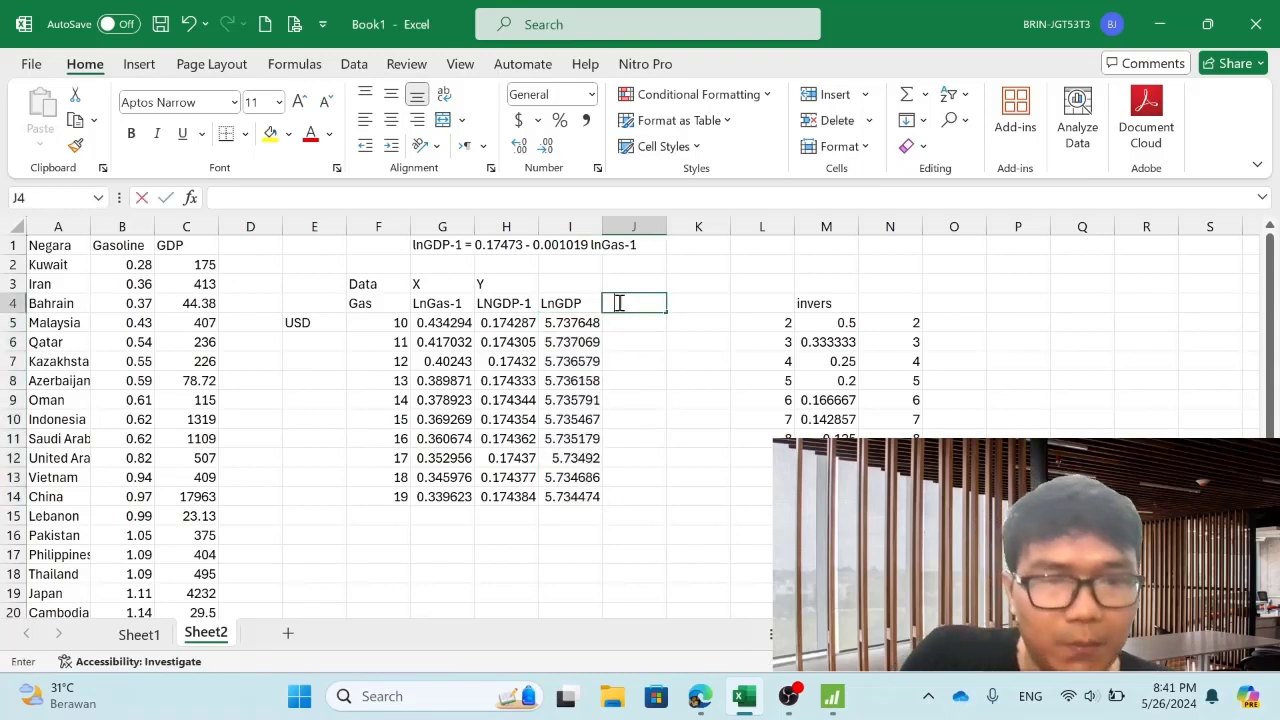
text(DGP)
key(Return)
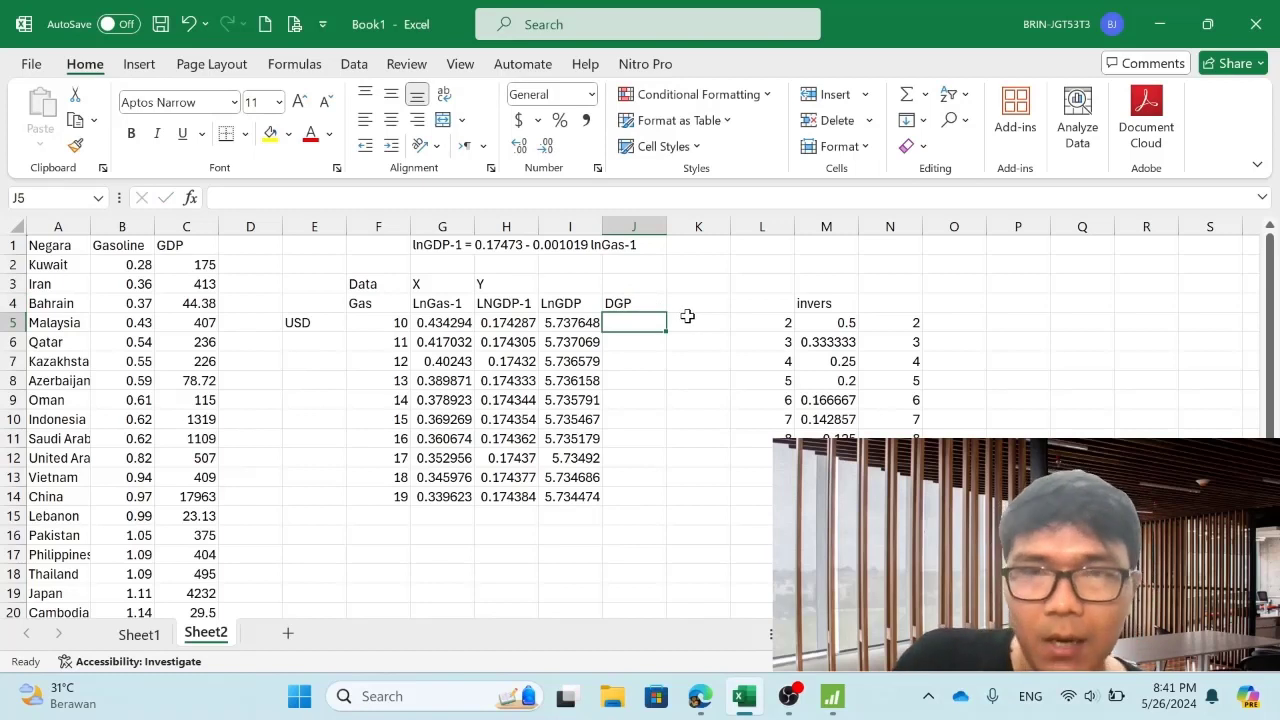
text(=exp)
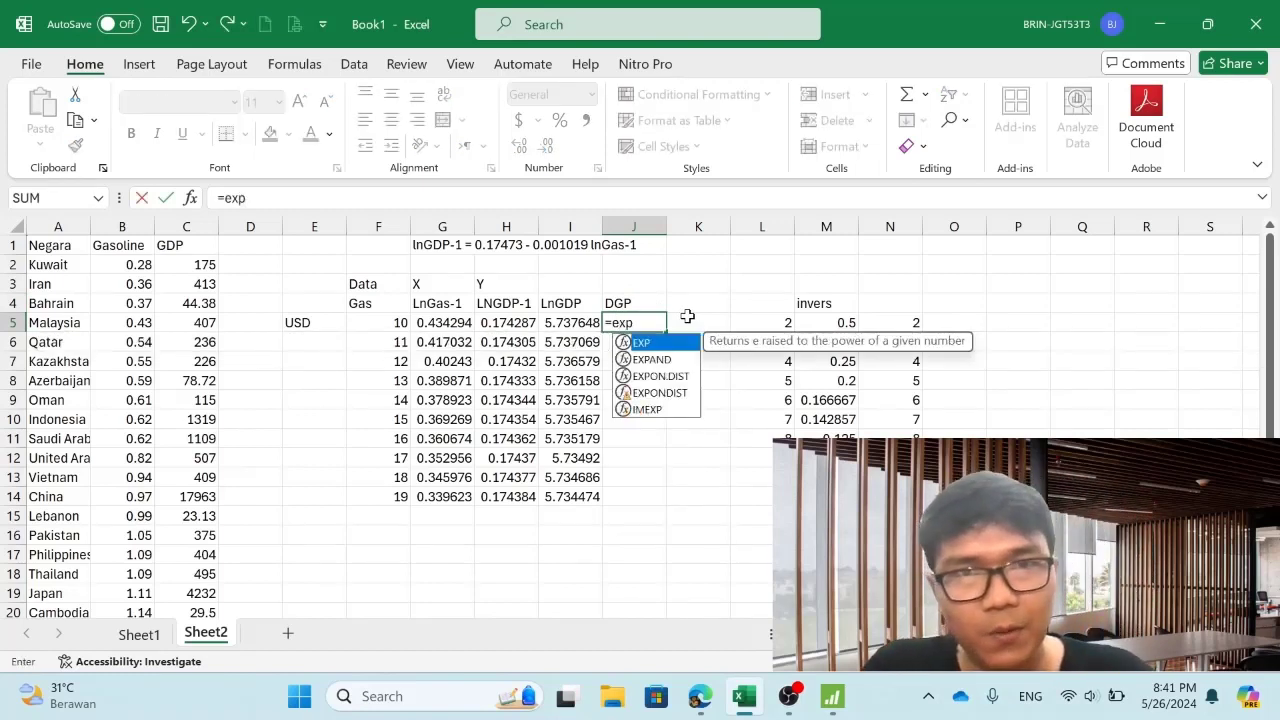
text(()
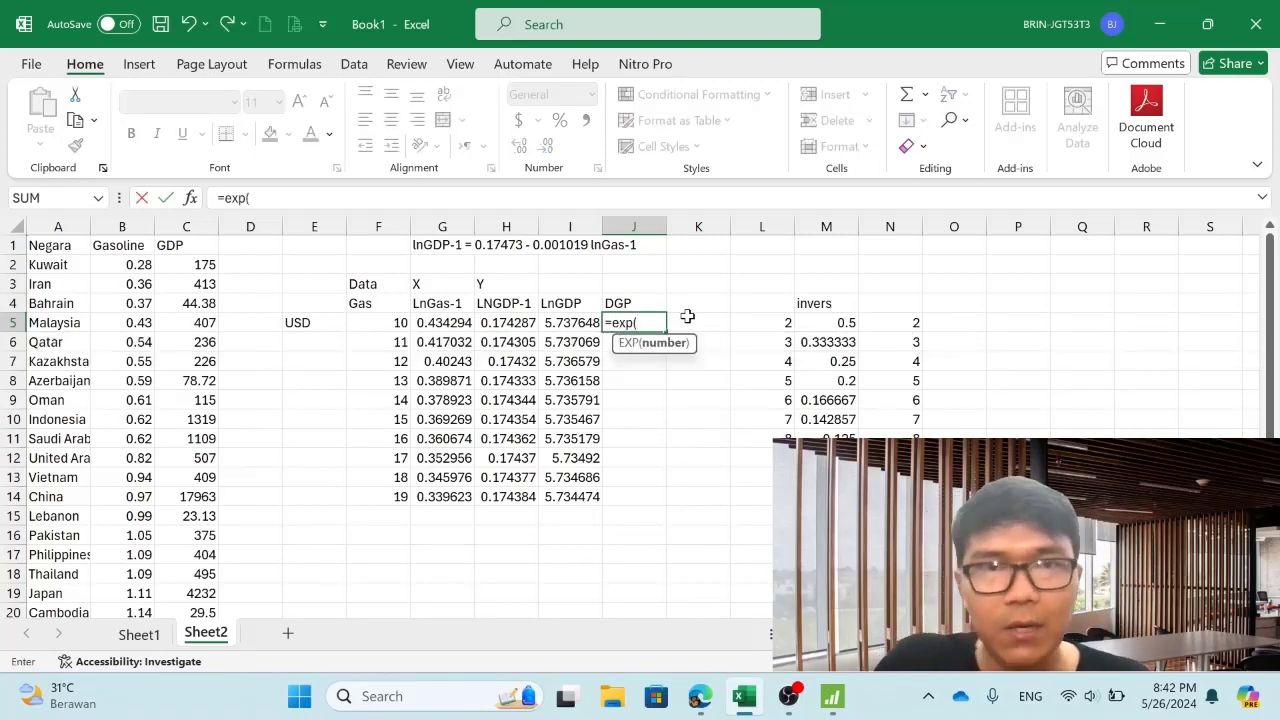
click(570, 320)
key(Return)
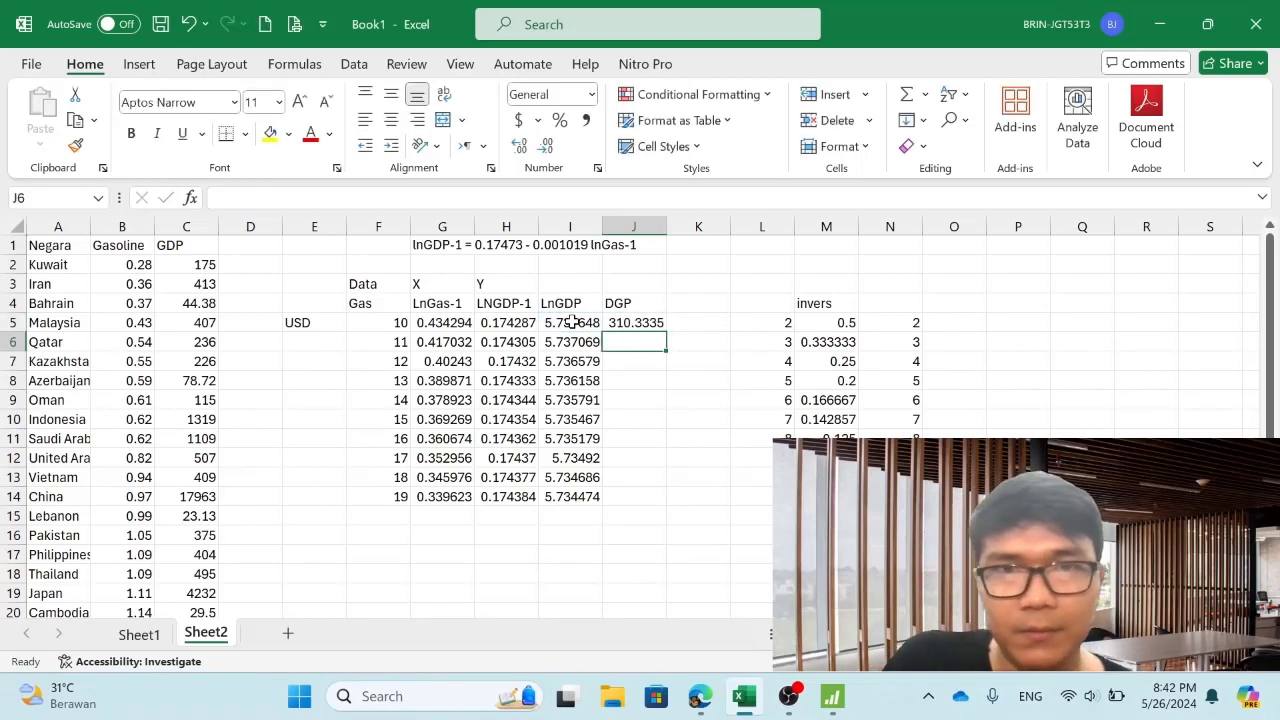
Step: Clear the sample inverse data in columns L to N and enter the sample value 10 in cell M5
drag(765, 300, 955, 578)
key(Delete)
key(Left)
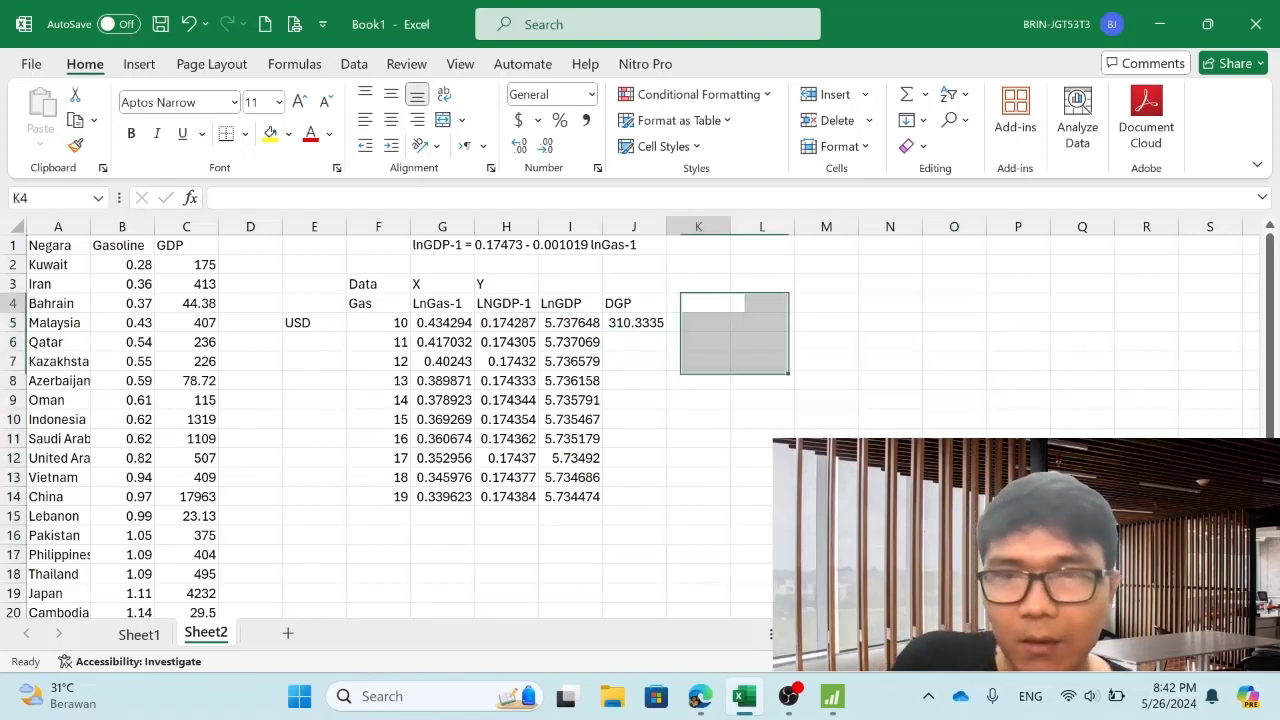
key(Right)
key(Right)
key(Down)
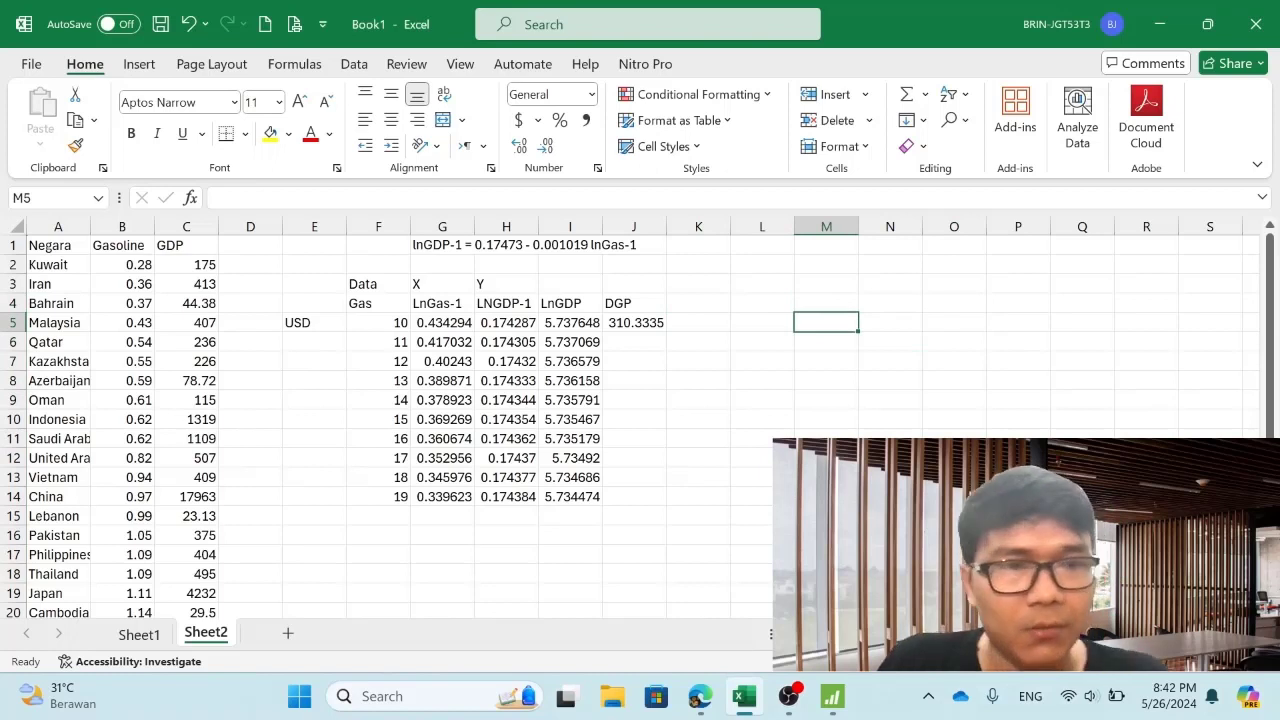
text(10)
key(Tab)
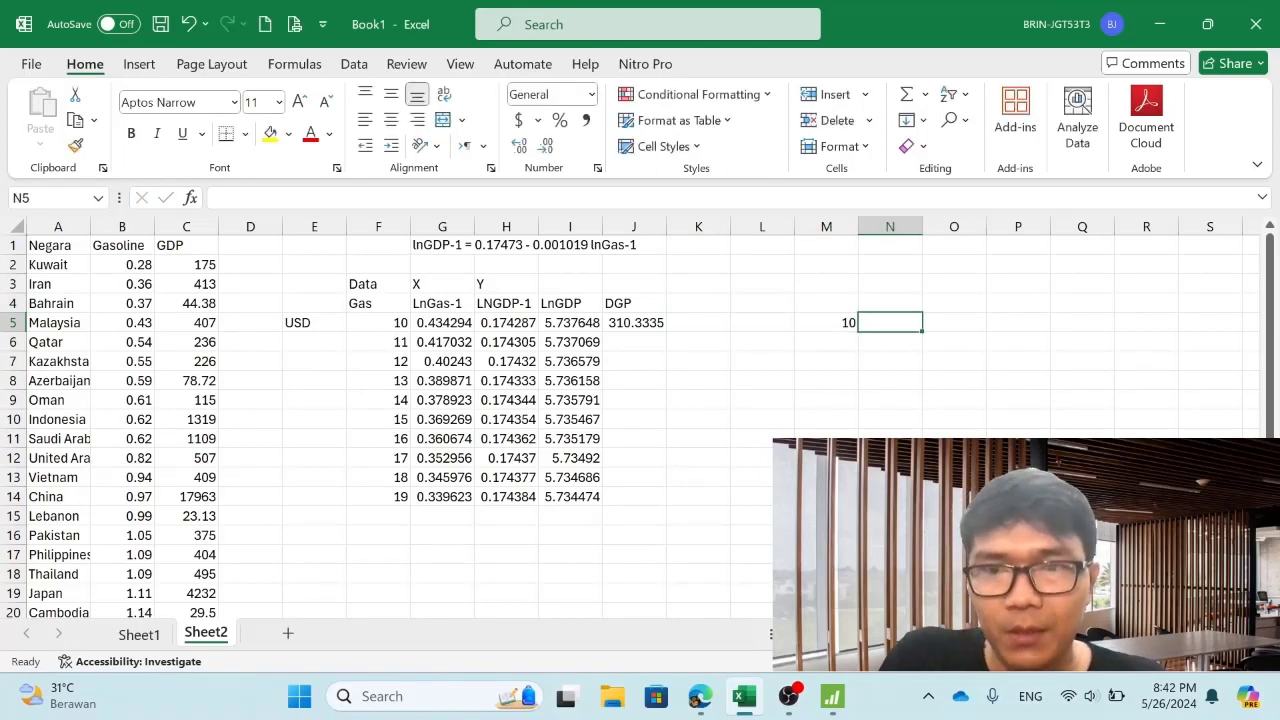
Step: Enter the formula =LN(M5) in cell N5 to take the natural logarithm of the sample value
text(=)
key(Left)
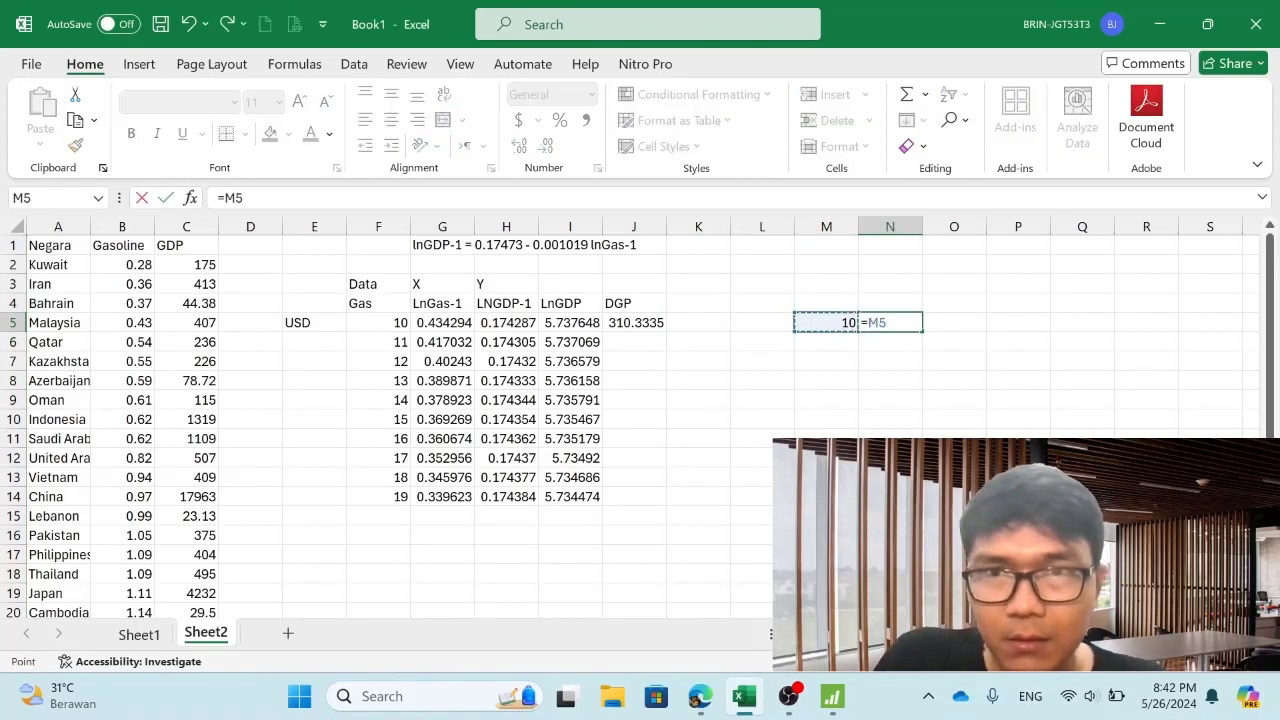
key(BackSpace)
key(BackSpace)
text(ln()
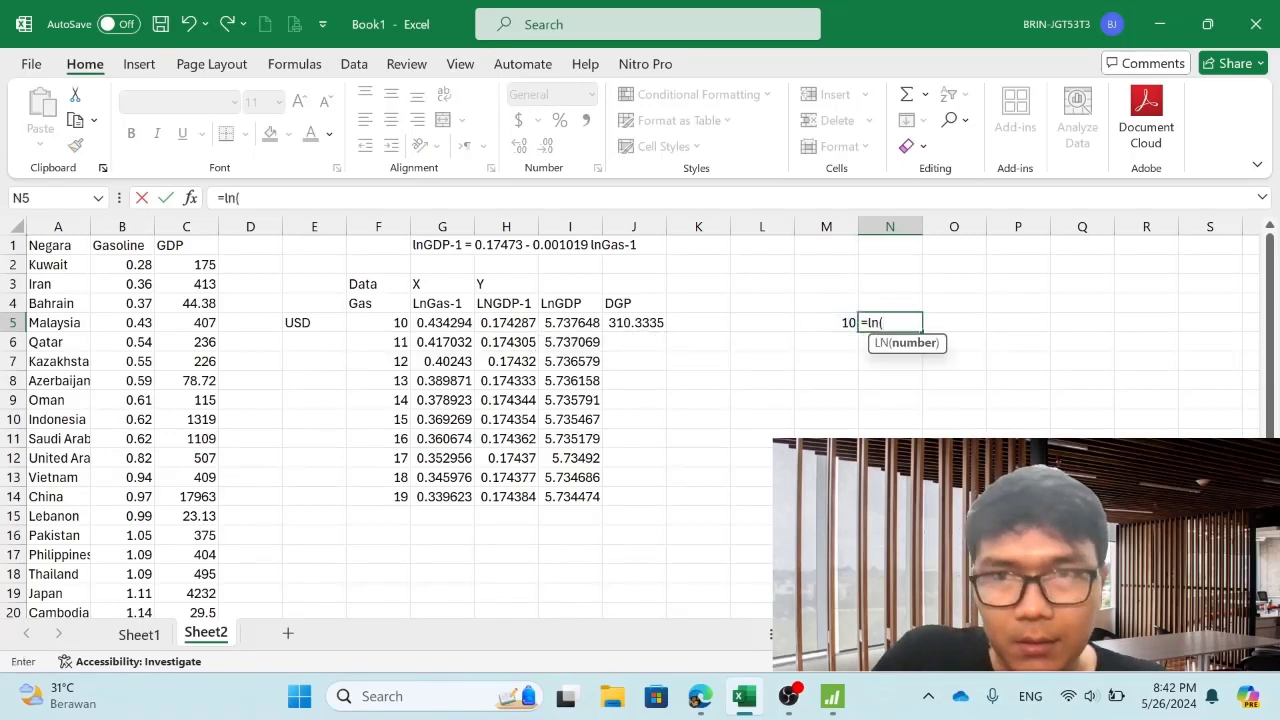
key(Left)
text())
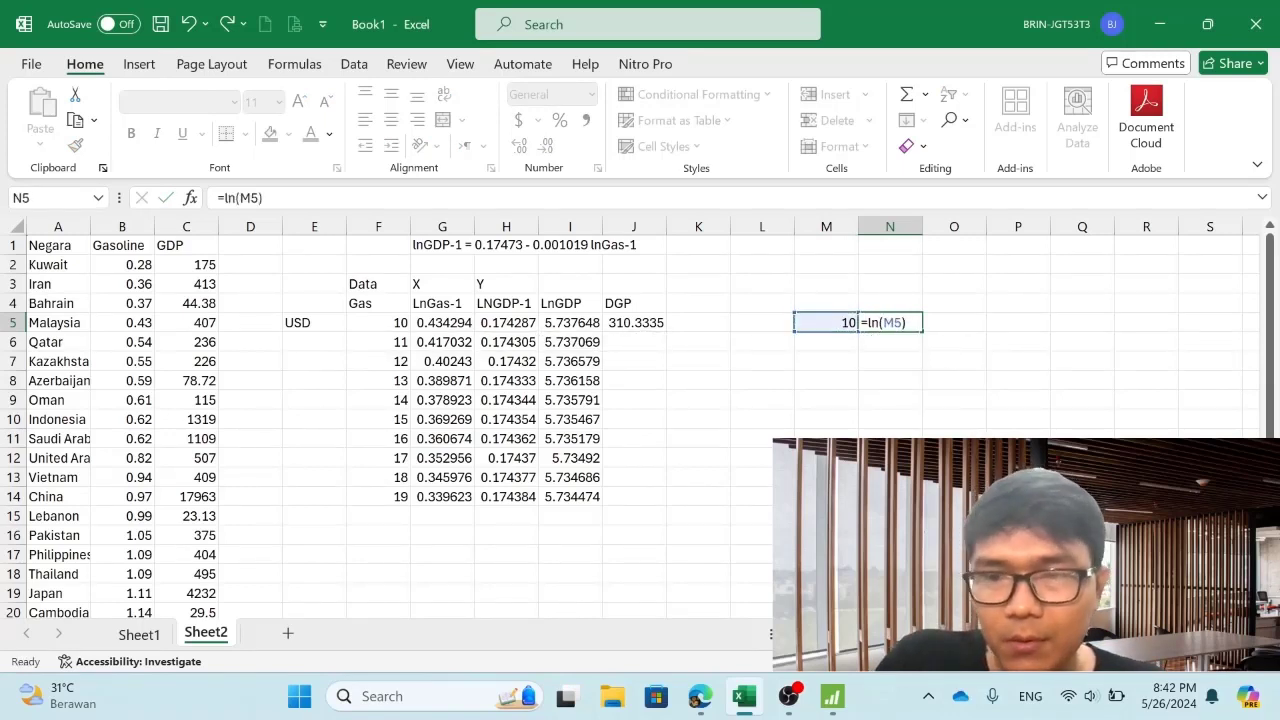
key(Return)
Step: Enter the formula =EXP(N5) in cell O5 to reverse the natural logarithm of the sample value
key(Up)
key(Right)
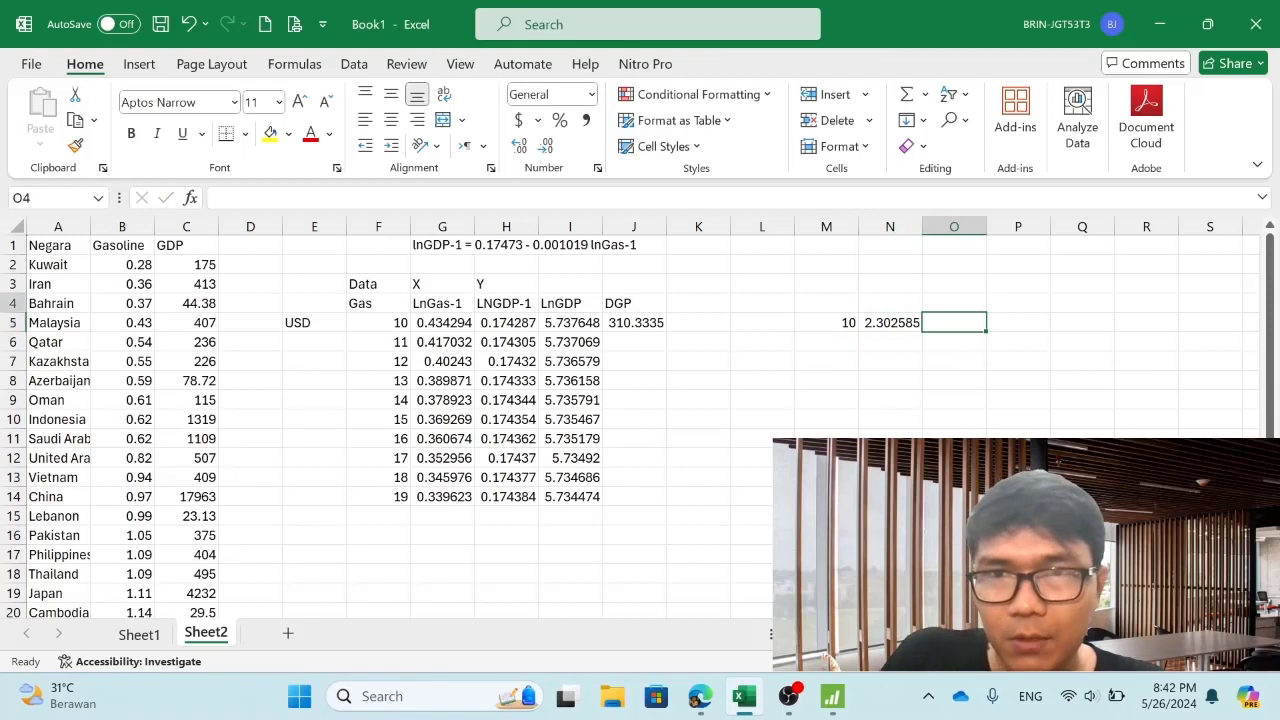
text(=e)
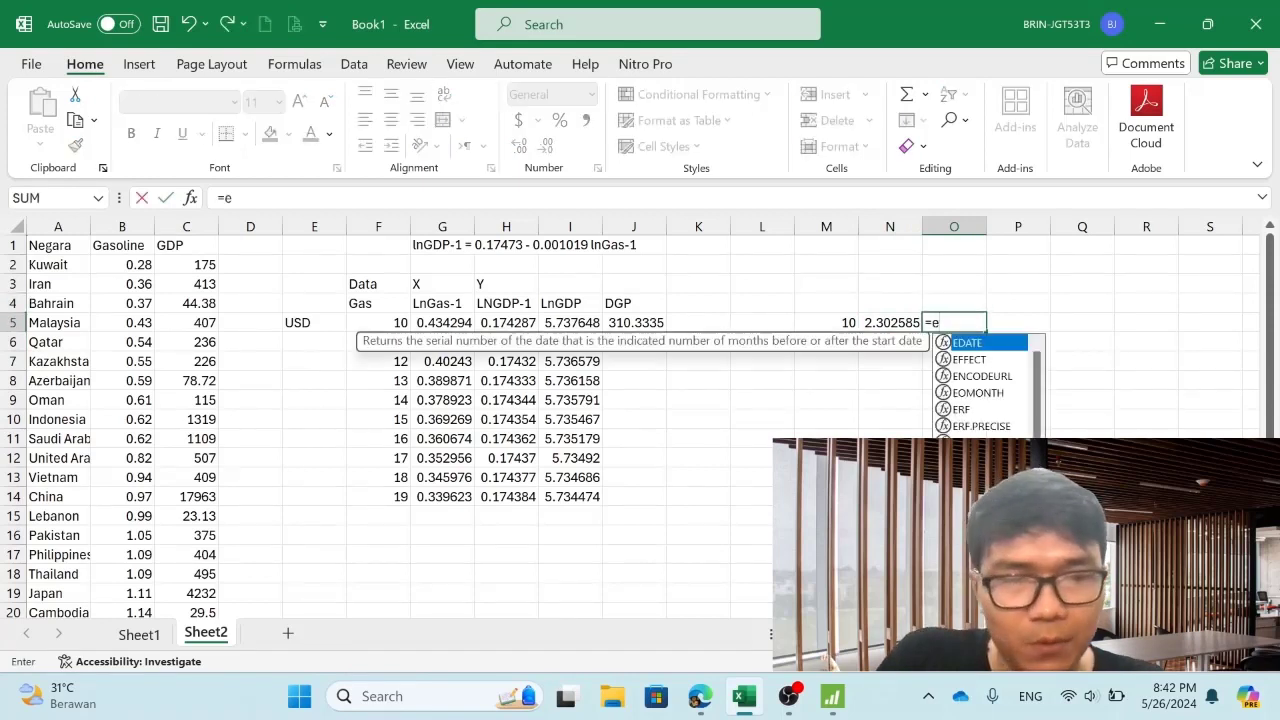
text(xp()
key(Left)
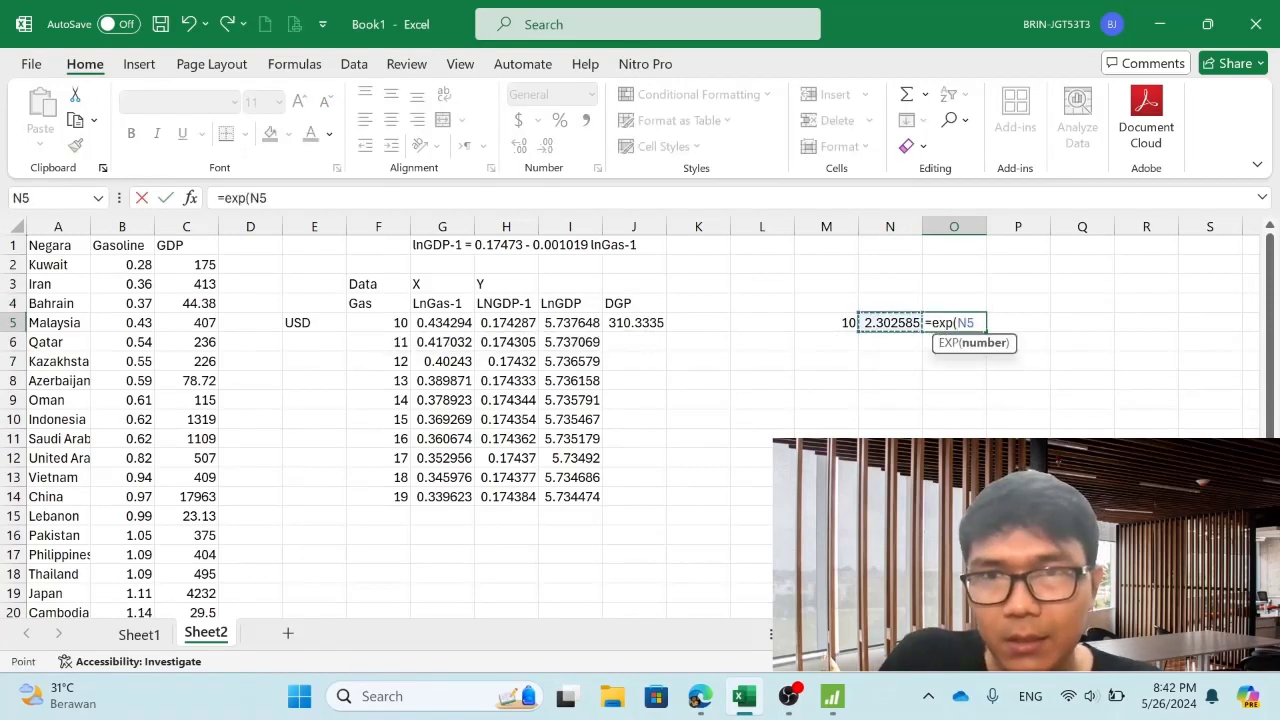
text())
key(Return)
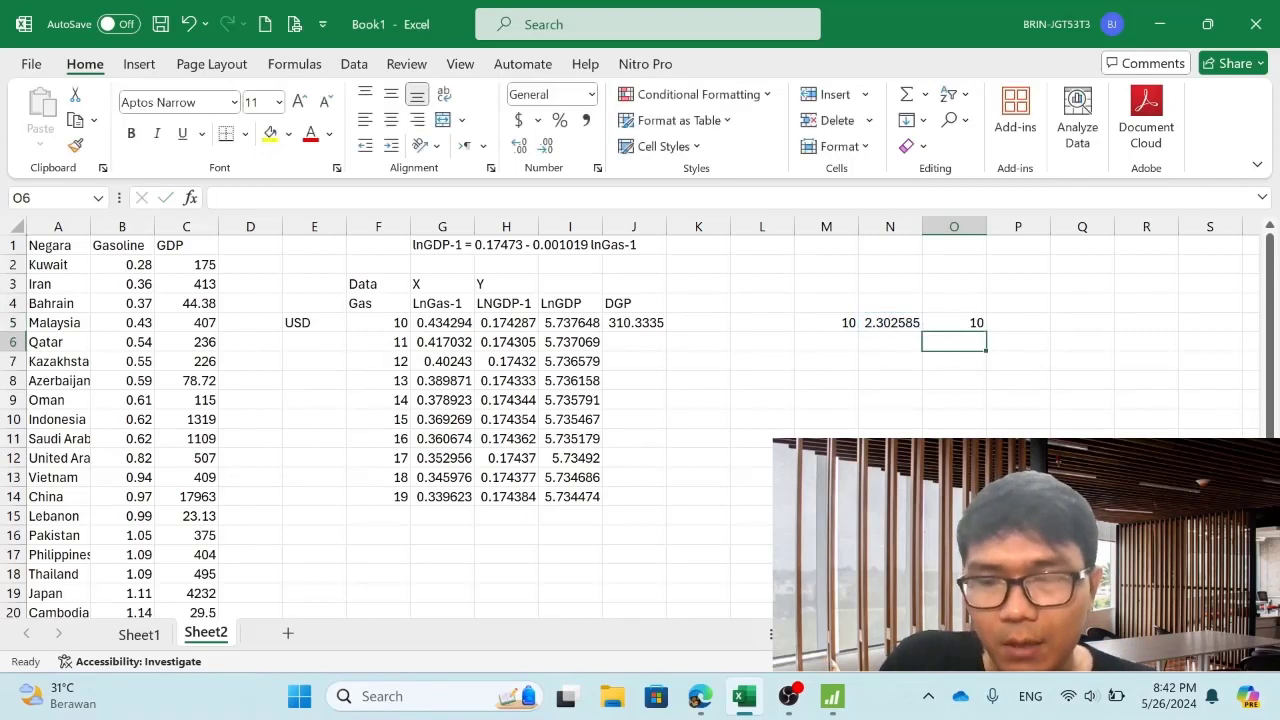
Step: Extend the sample value in M5 down column M as a series increasing by 1
click(840, 324)
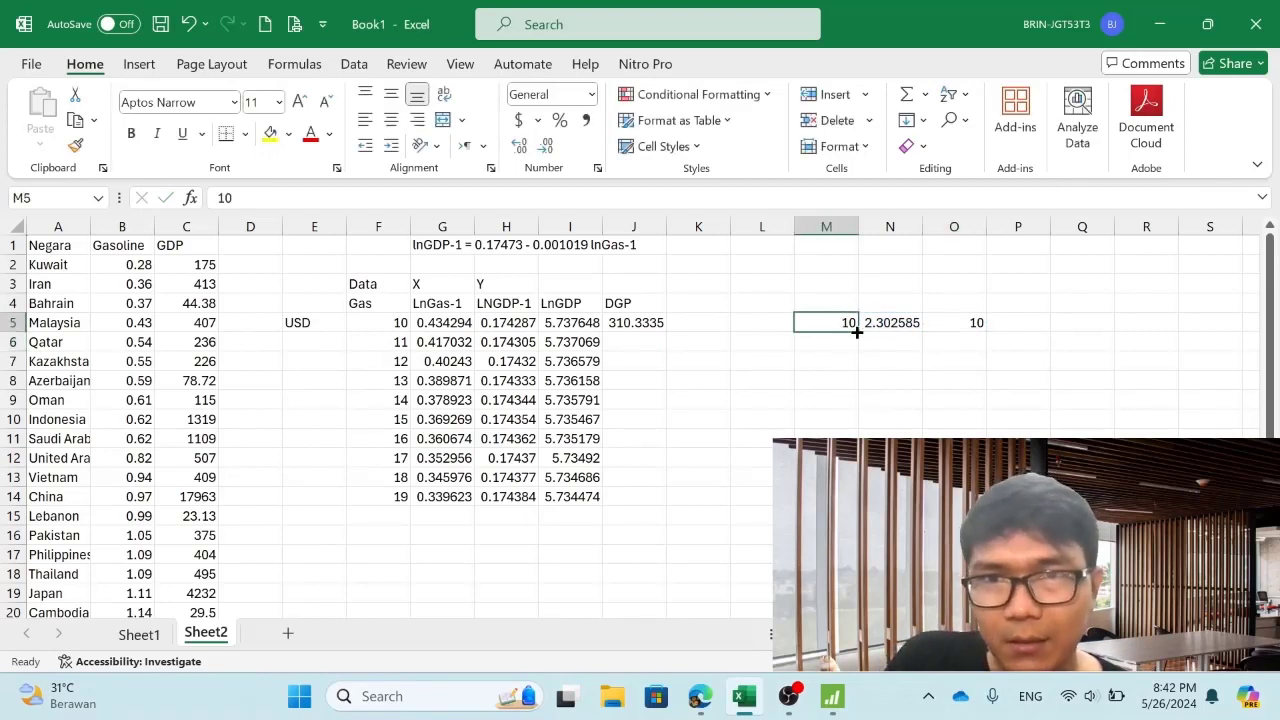
drag(858, 332, 850, 460)
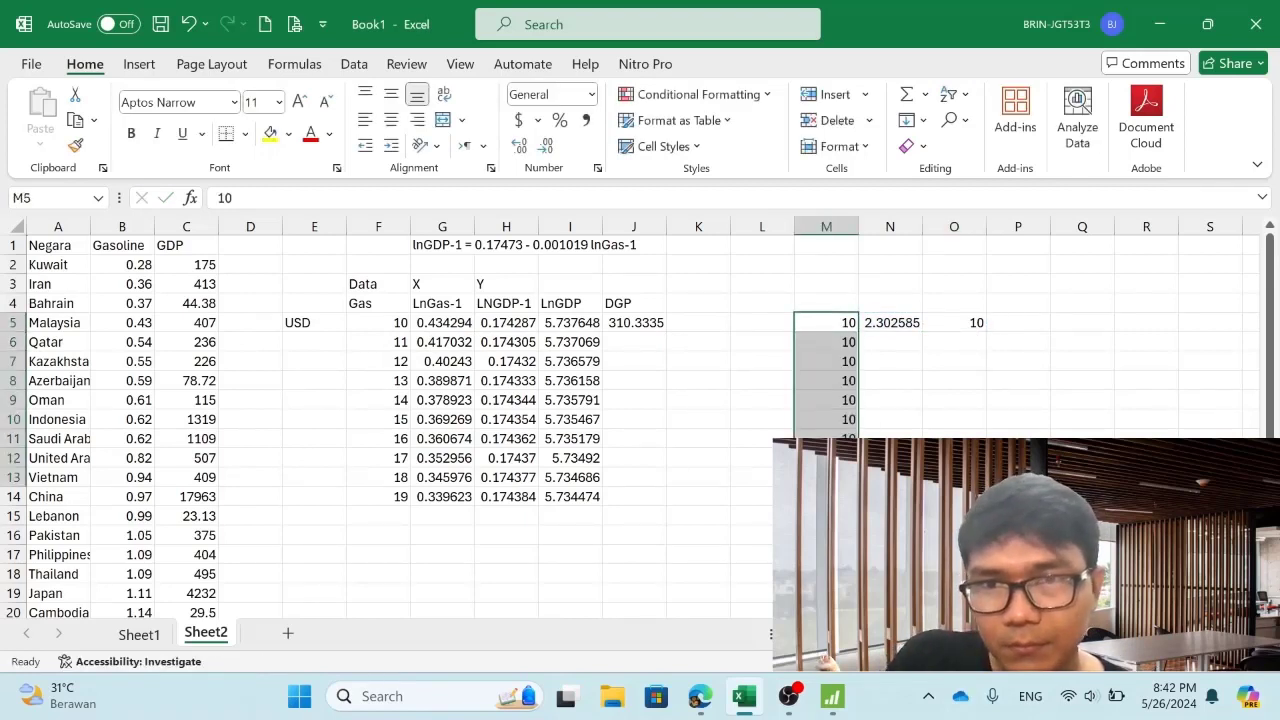
click(915, 556)
Step: Copy the LN formula in N5 and the EXP formula in O5 down beside the sample values
click(919, 324)
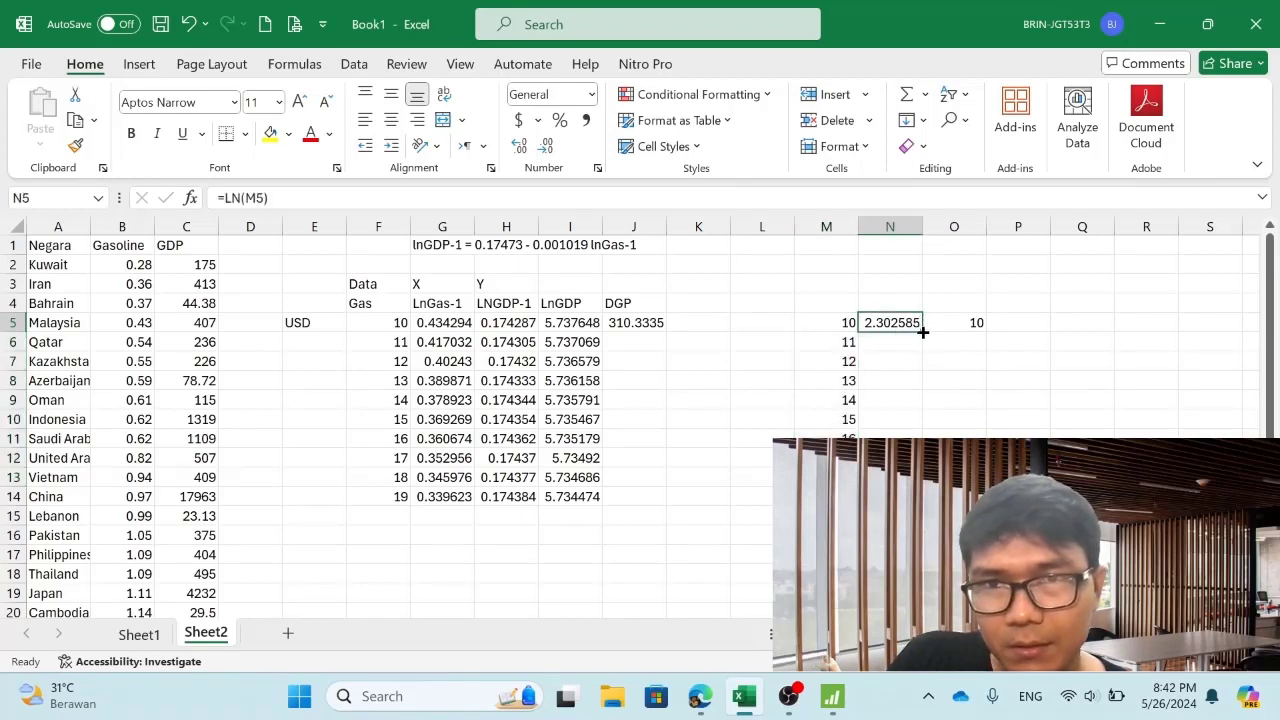
drag(922, 332, 900, 460)
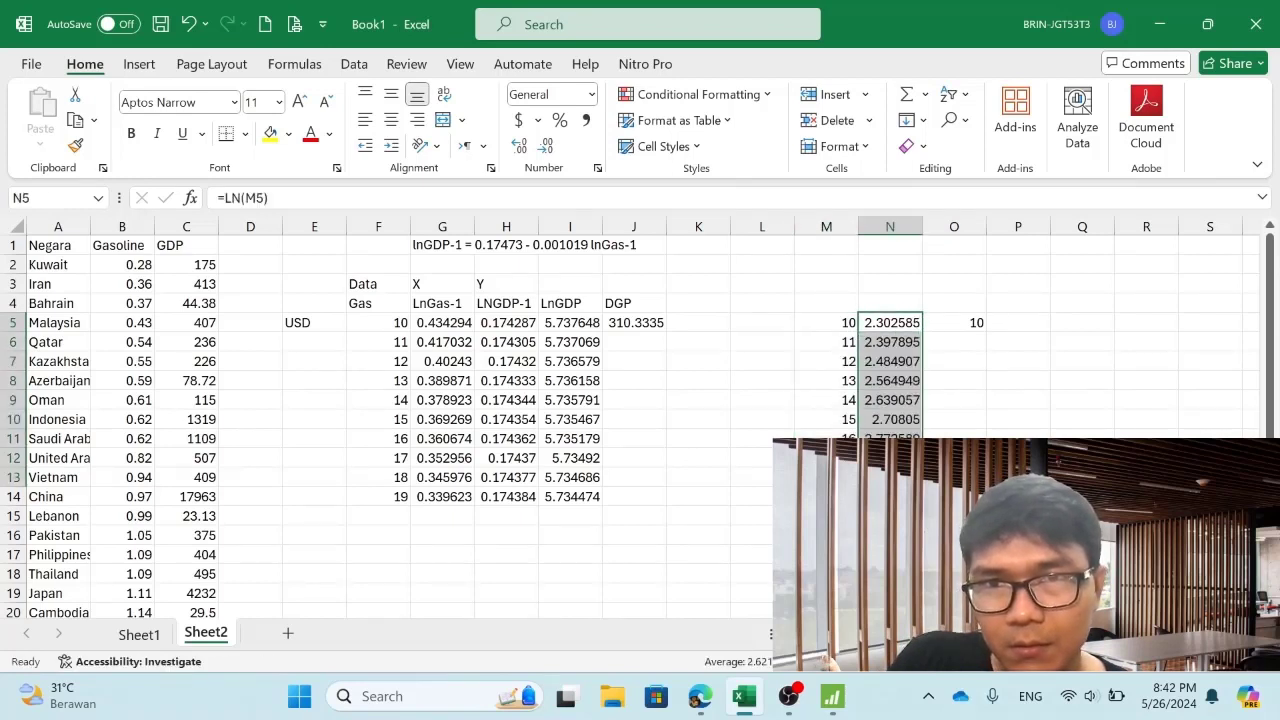
click(960, 322)
drag(986, 332, 955, 452)
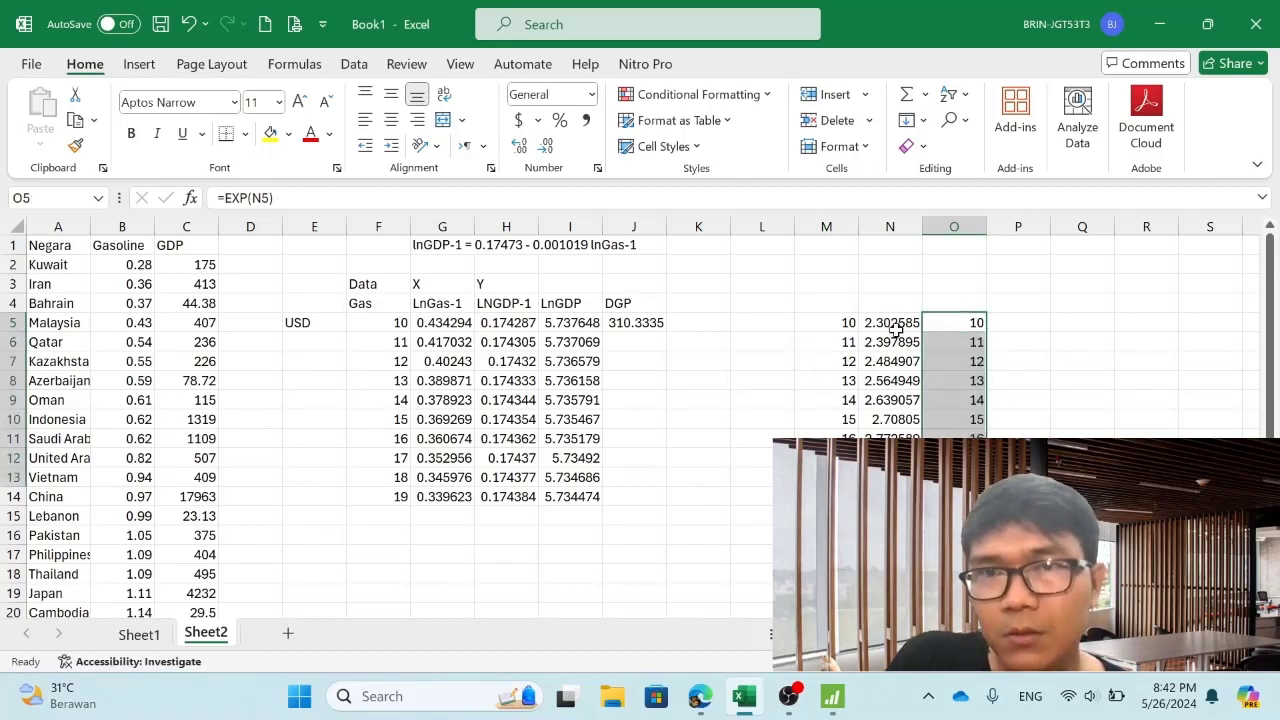
Step: Clear the sample logarithm and EXP data from row 5 downward in columns M to O
click(947, 321)
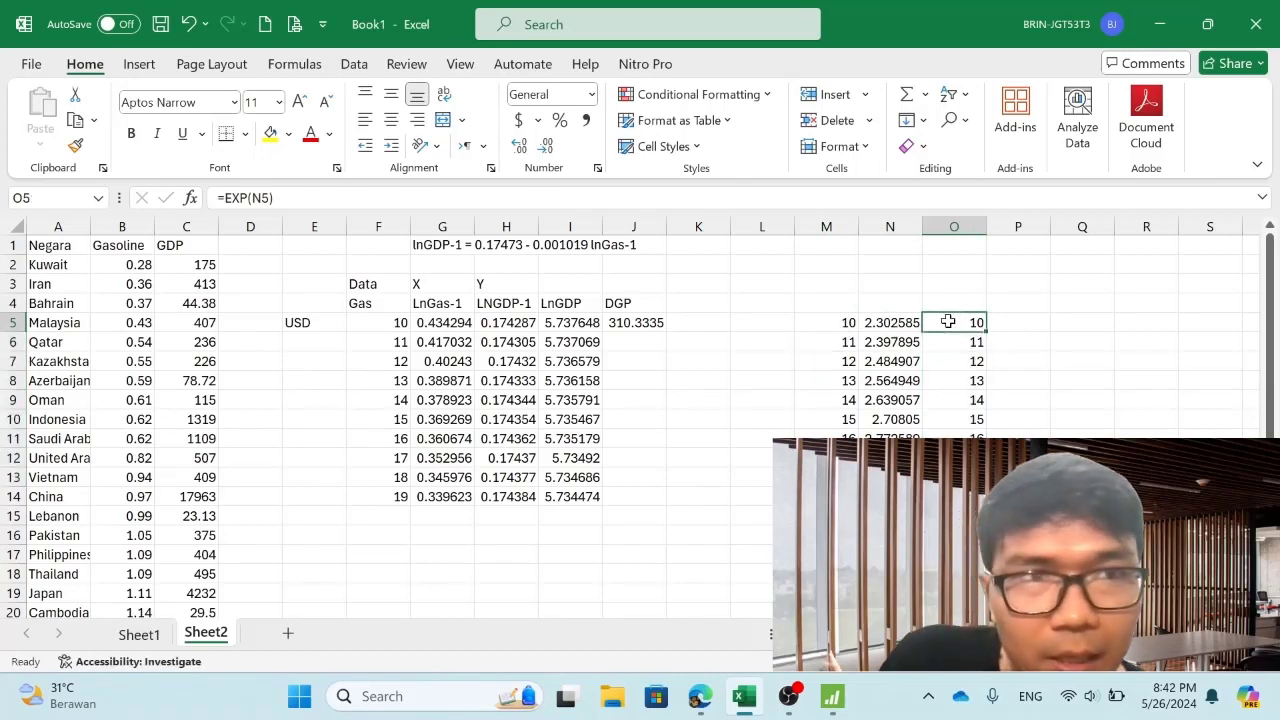
click(632, 323)
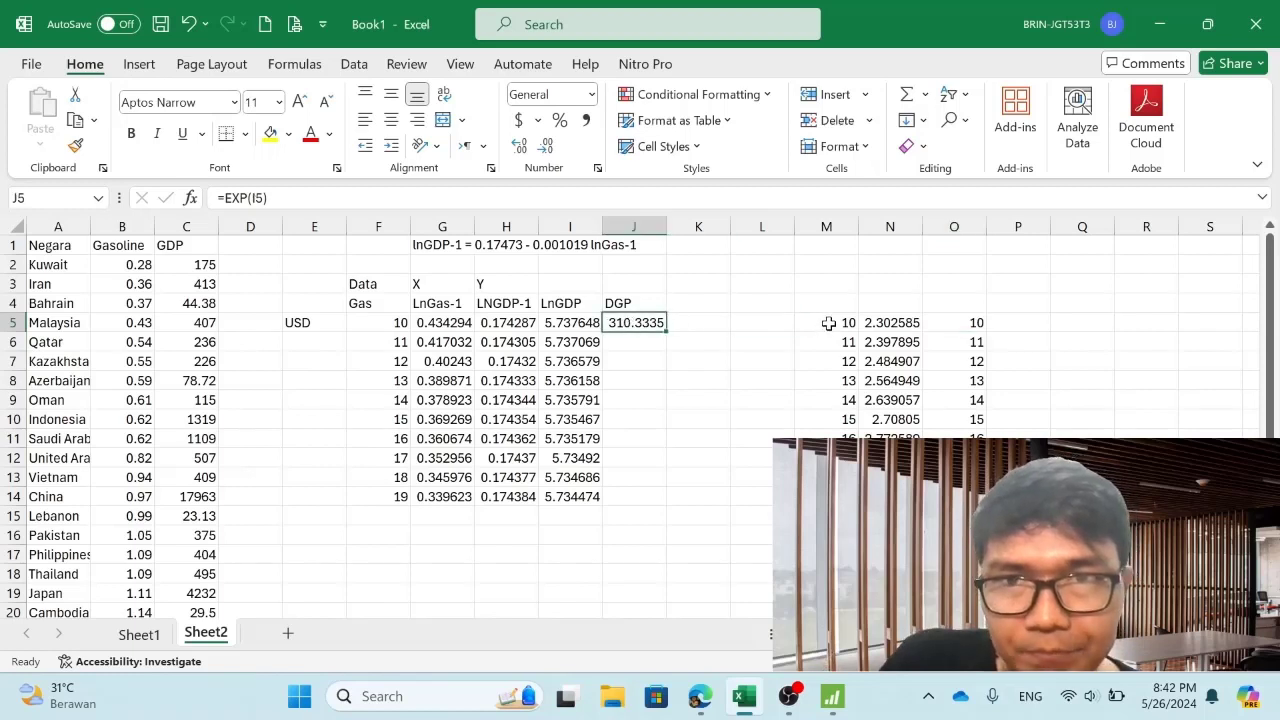
drag(828, 323, 1018, 477)
key(Delete)
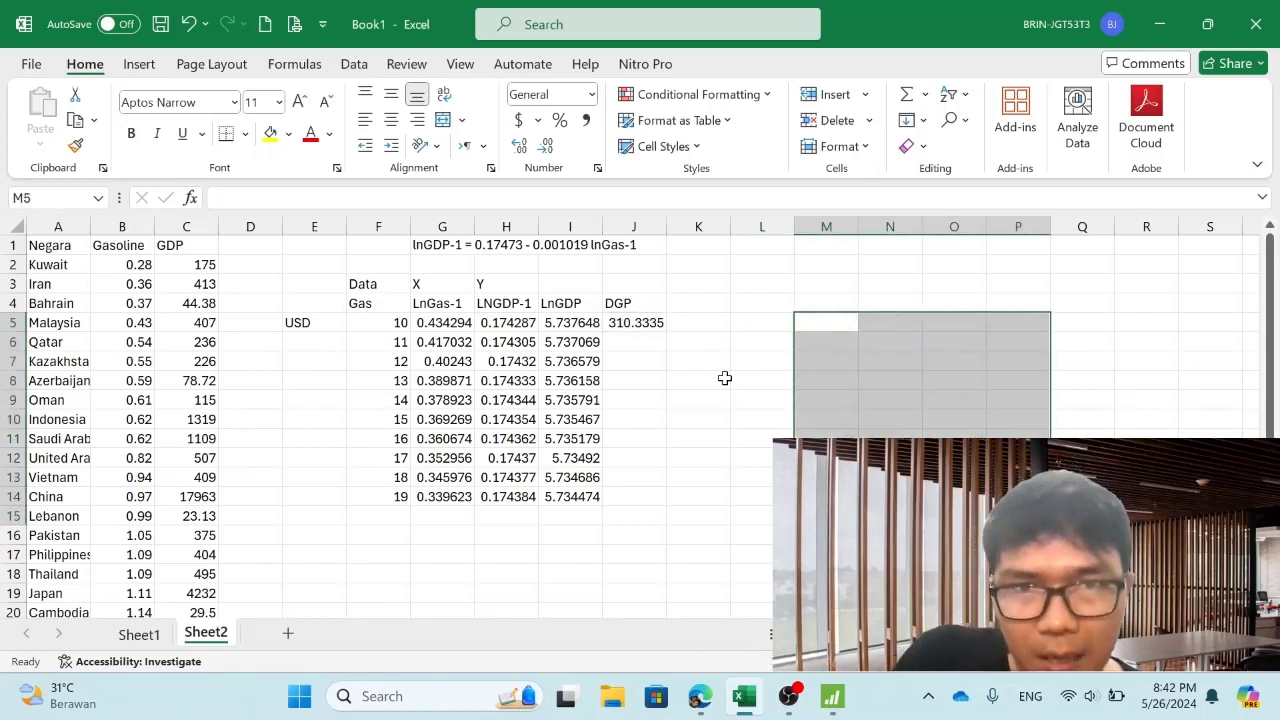
Step: Correct the heading in cell J4 to GDP and copy the EXP formula from J5 down to J14
click(613, 302)
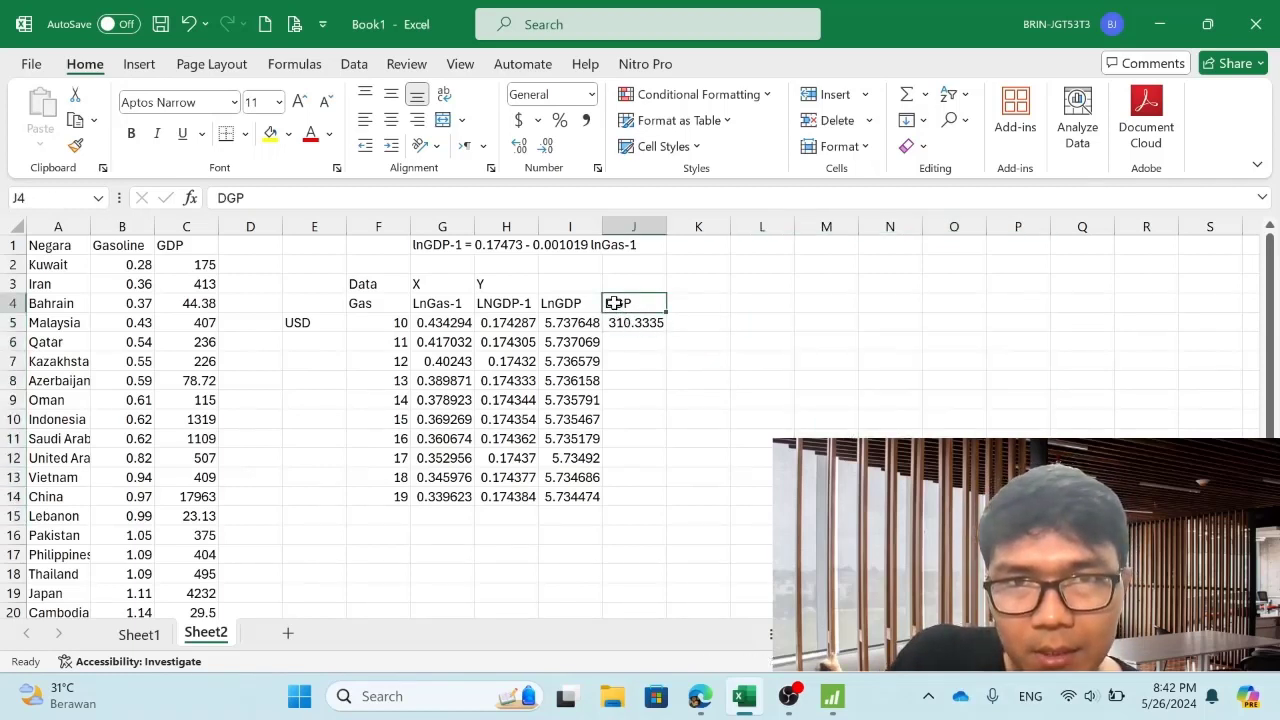
double_click(613, 302)
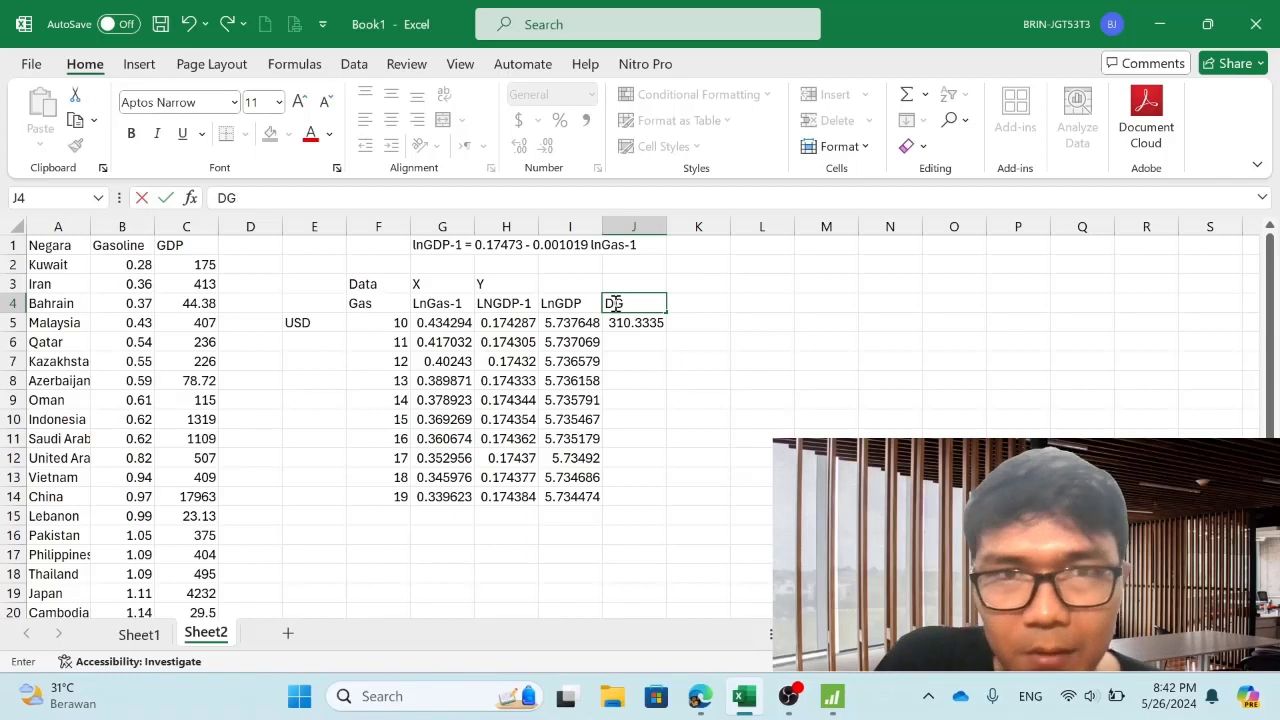
key(BackSpace)
key(BackSpace)
text(GDP)
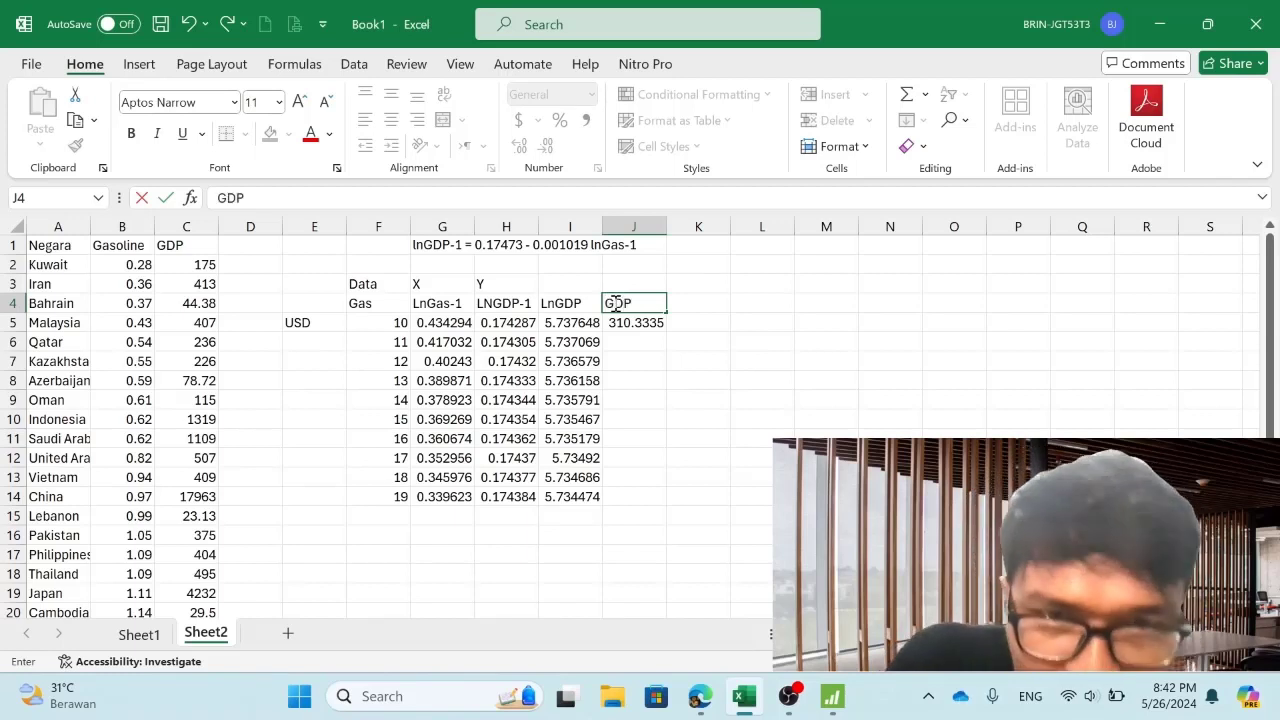
key(Return)
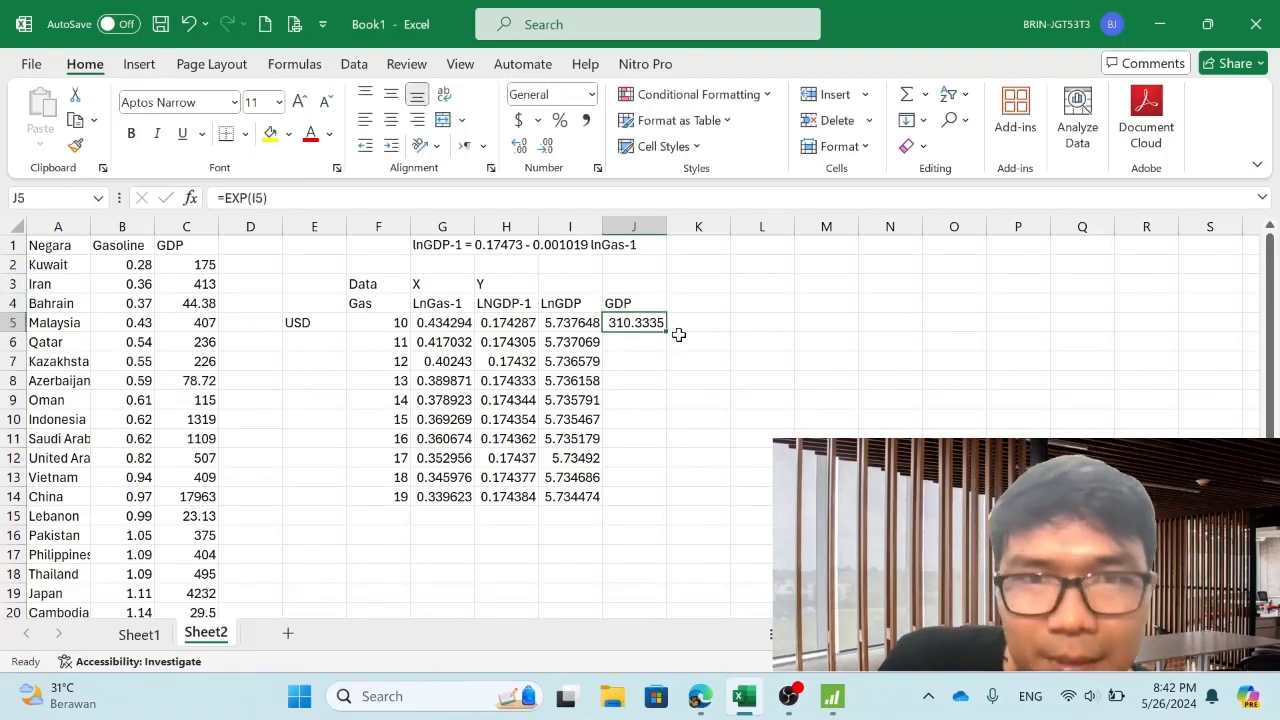
drag(666, 330, 647, 512)
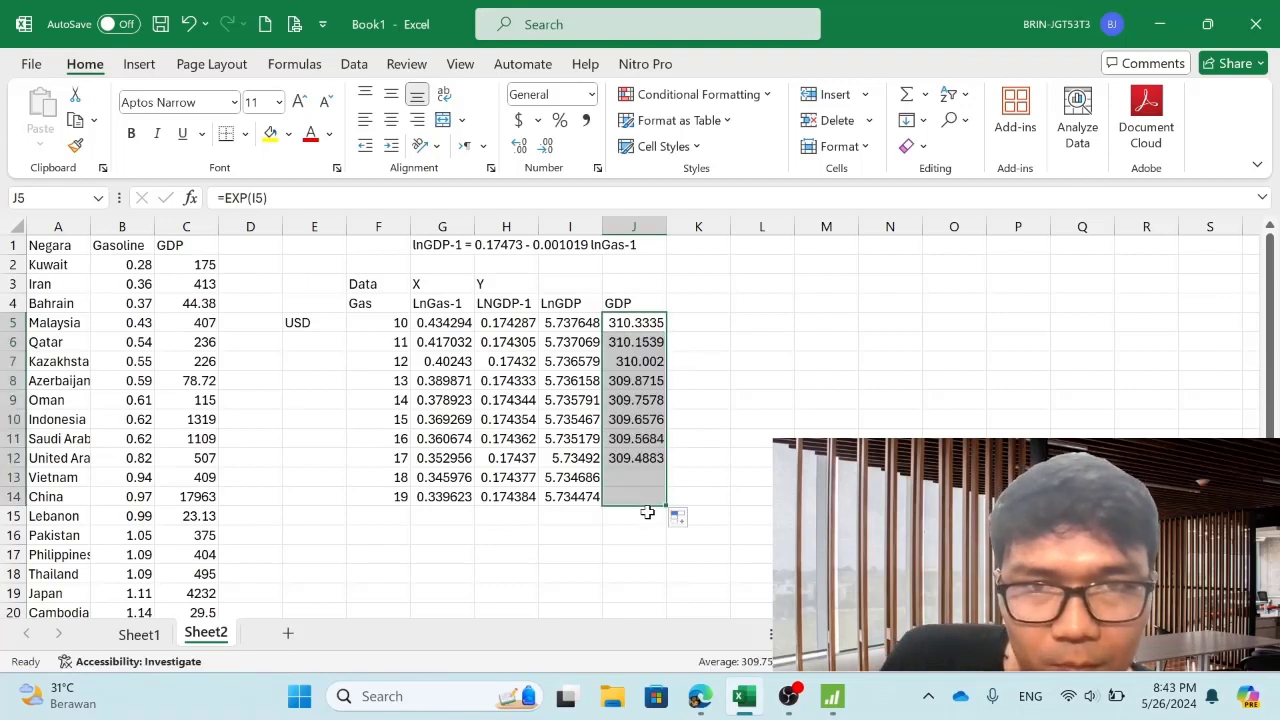
Step: Enter the formula =J6-J5 in cell K6 to calculate the GDP change between the first two gas prices
click(700, 345)
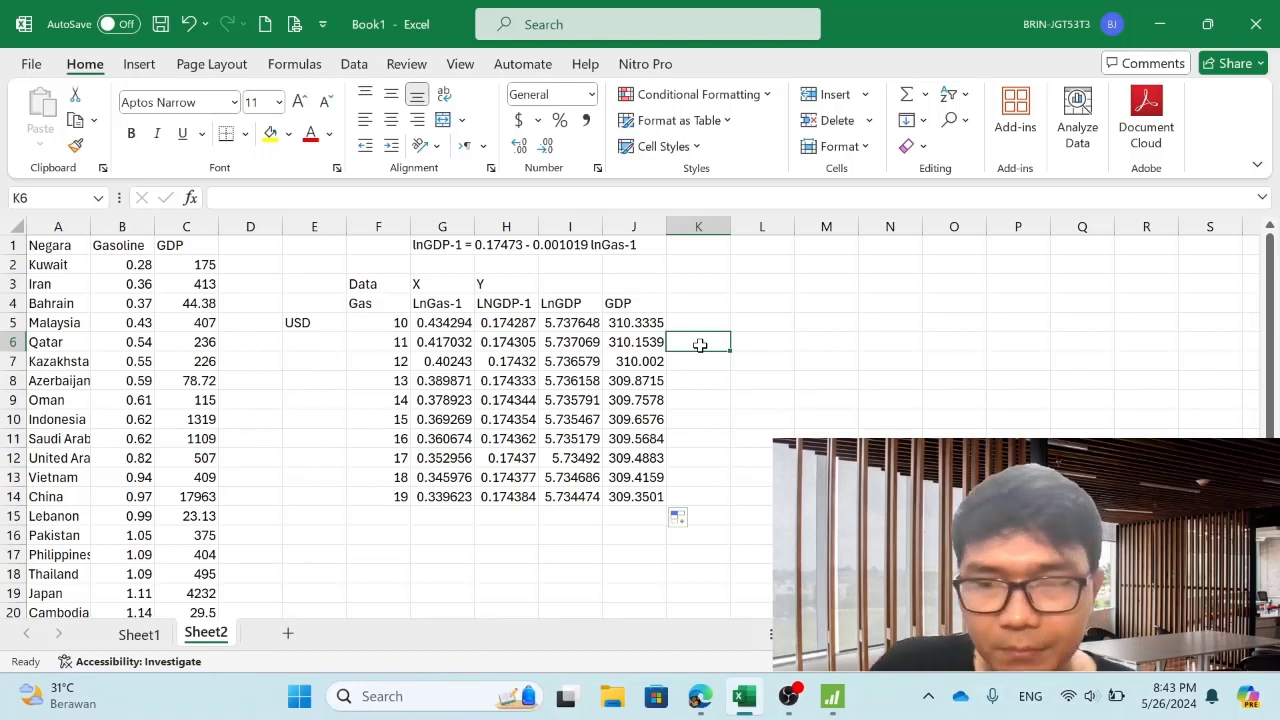
key(Up)
click(700, 345)
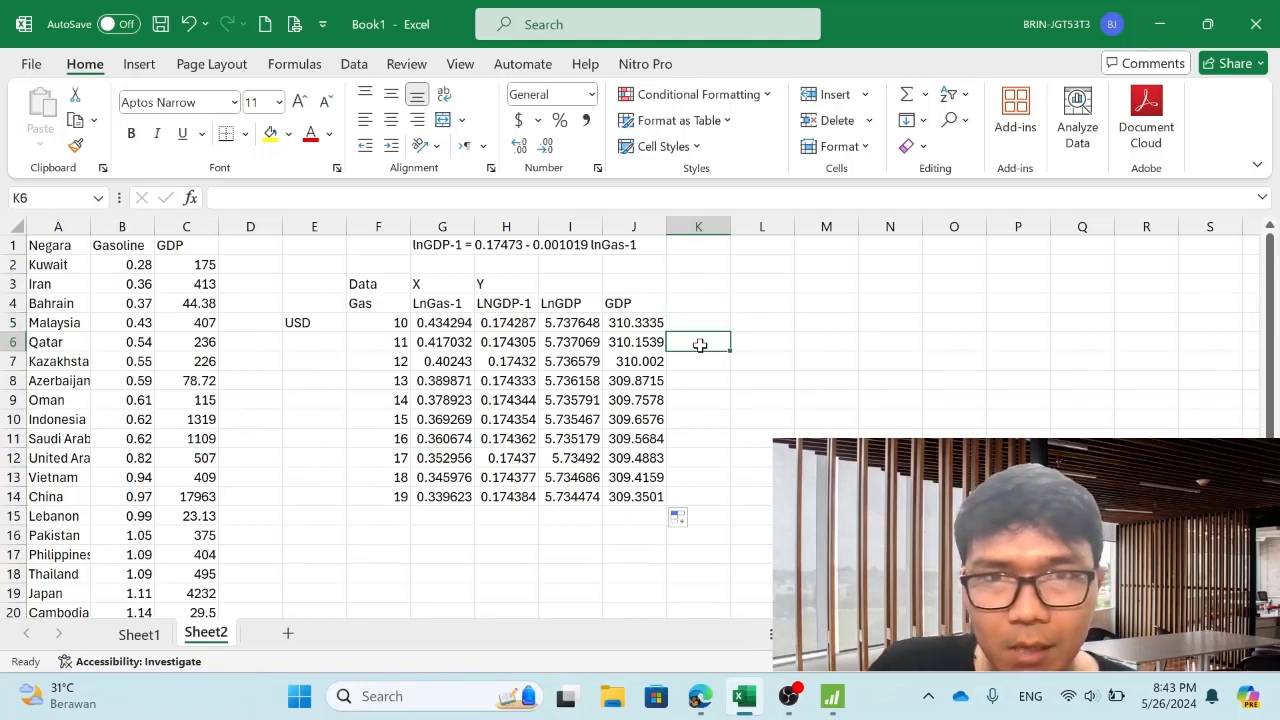
text(=)
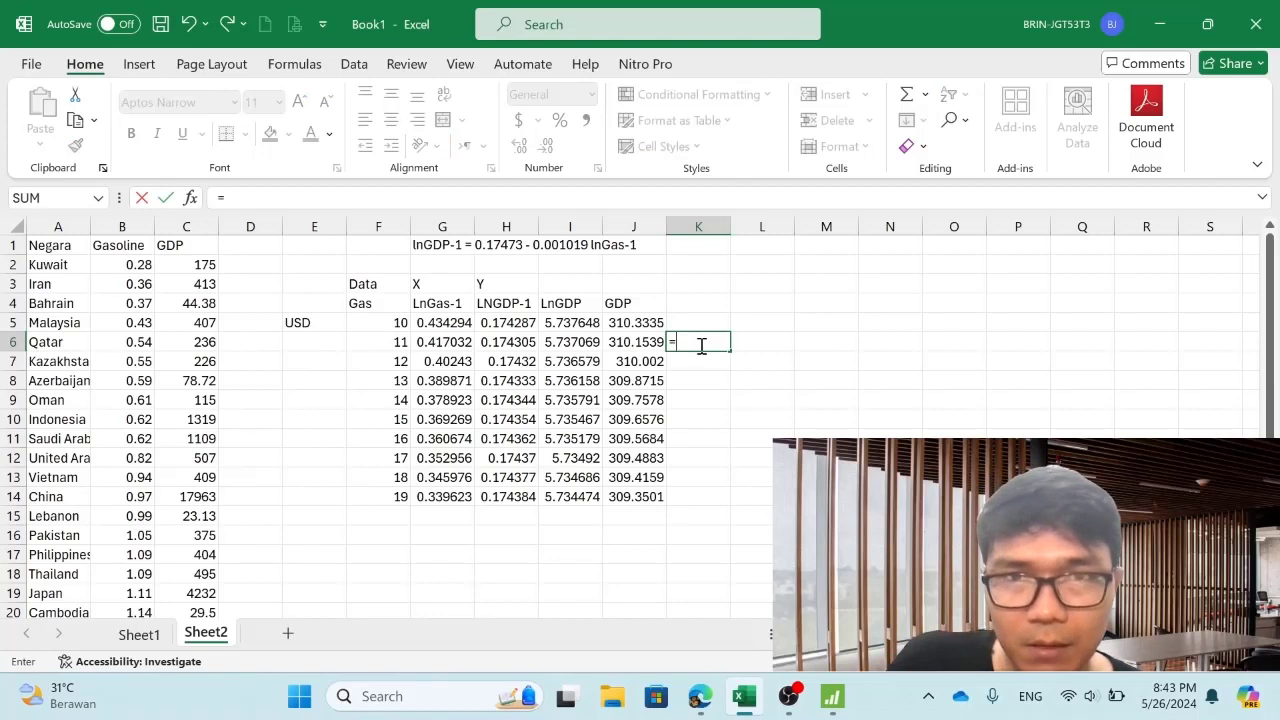
key(Left)
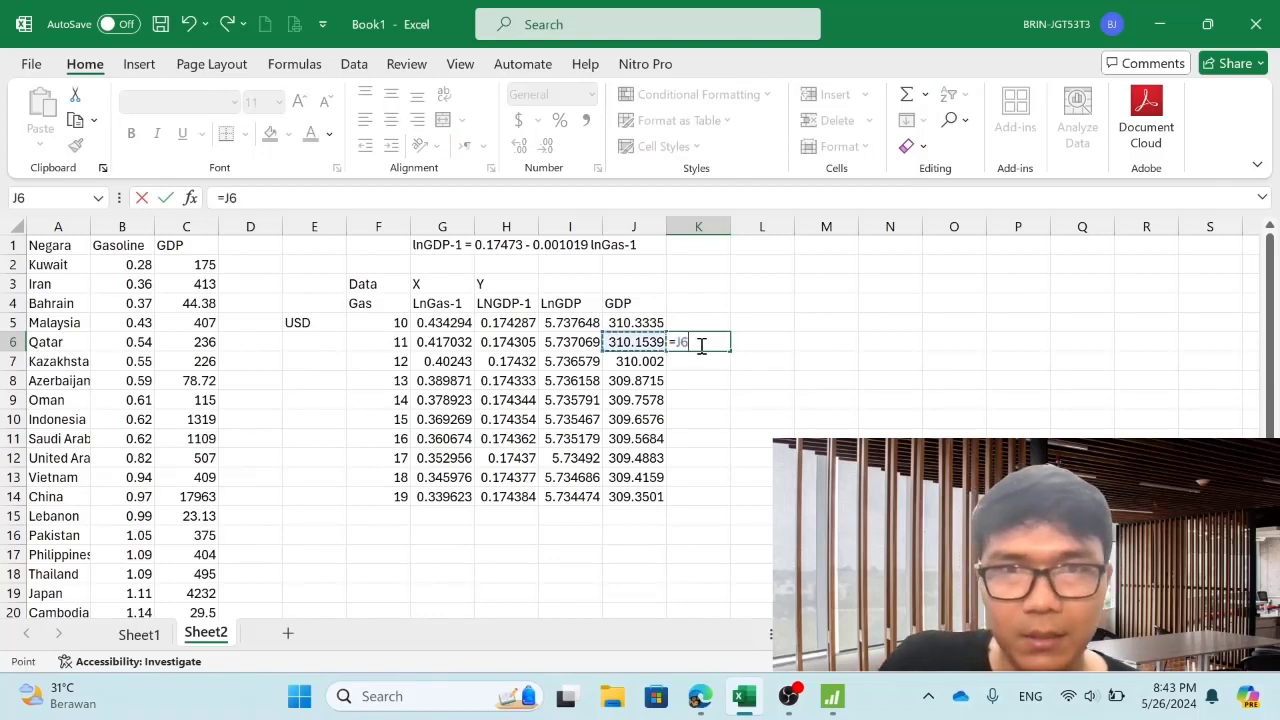
text(-)
key(Left)
key(Up)
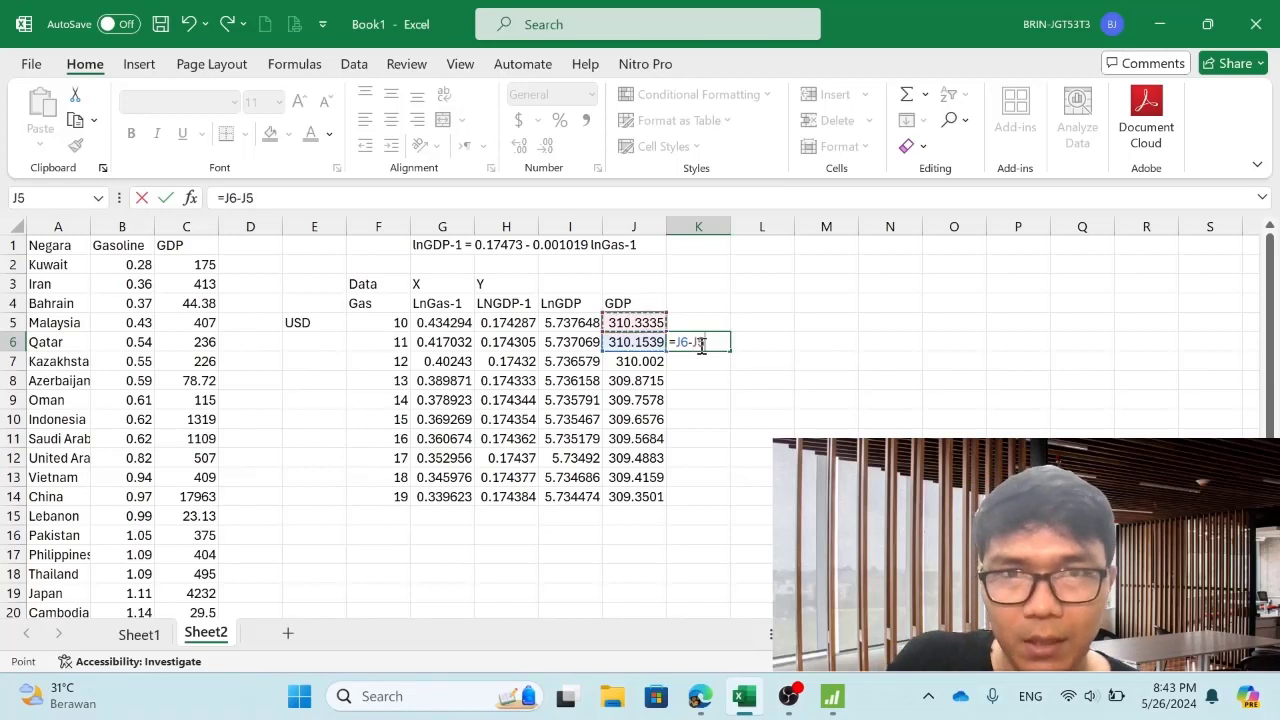
key(Return)
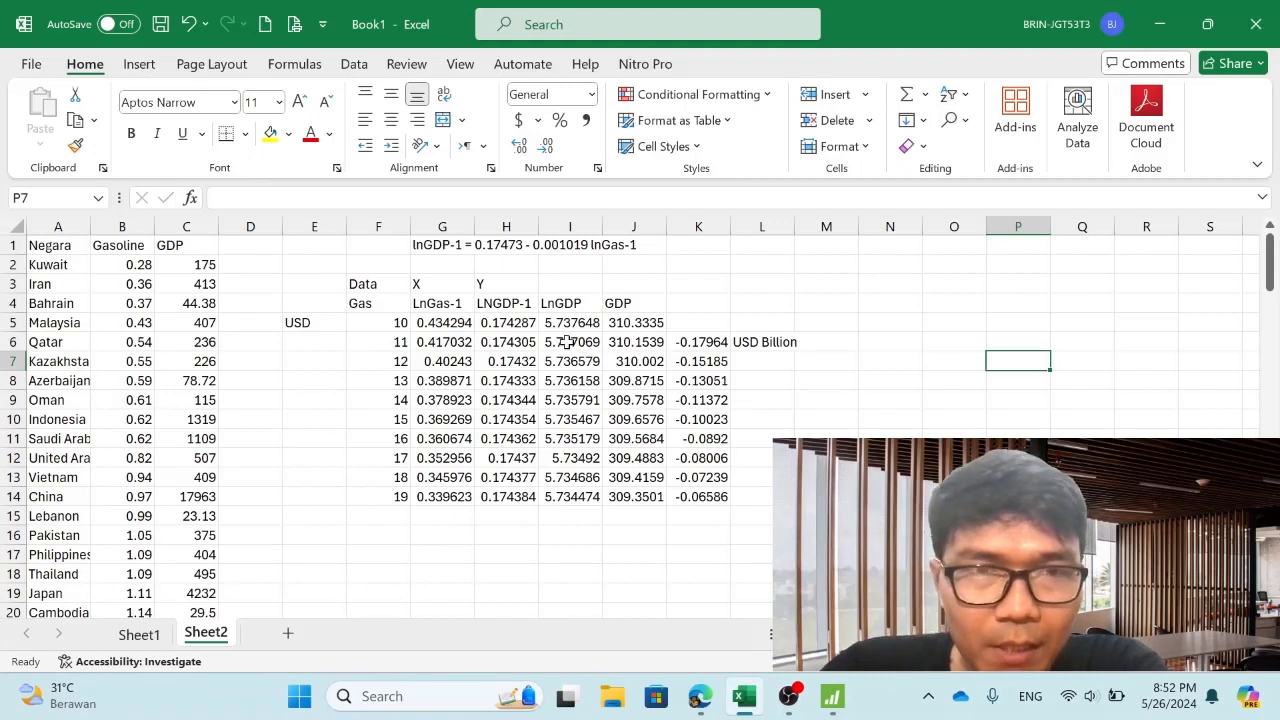
Step: Compare the gas prices in column F with the matching GDP differences in column K for the first rows
click(446, 284)
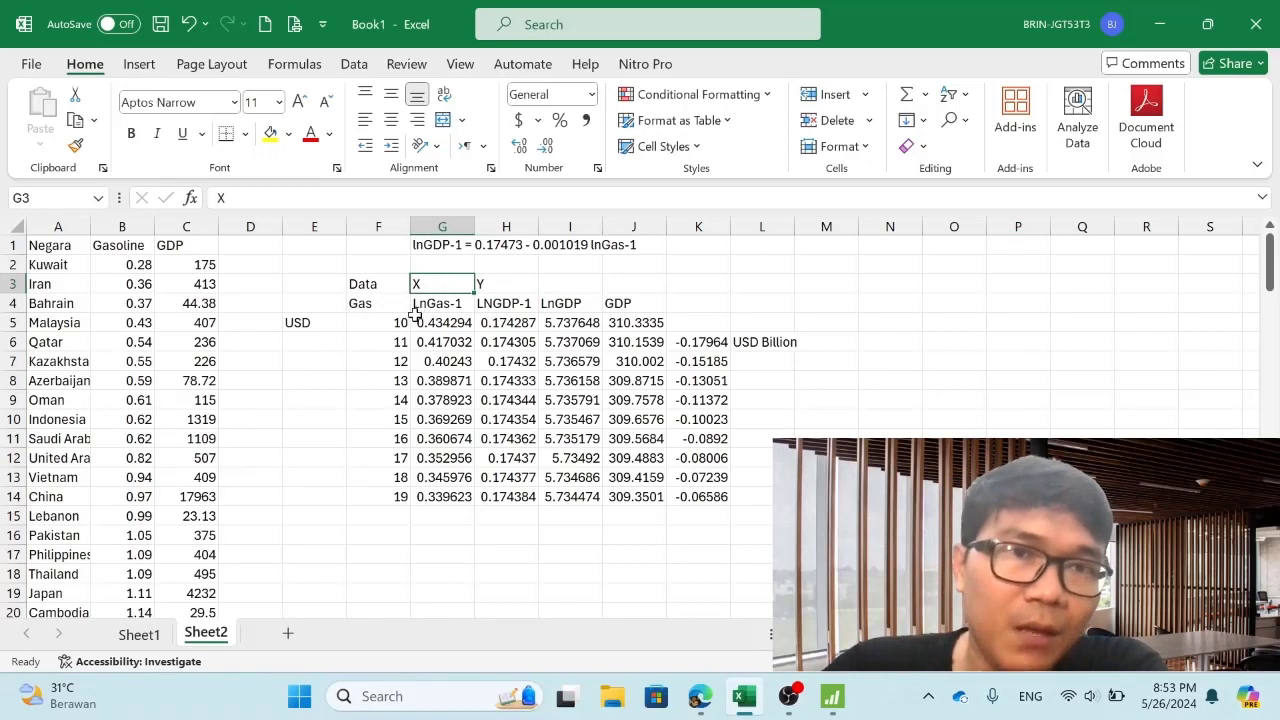
click(366, 323)
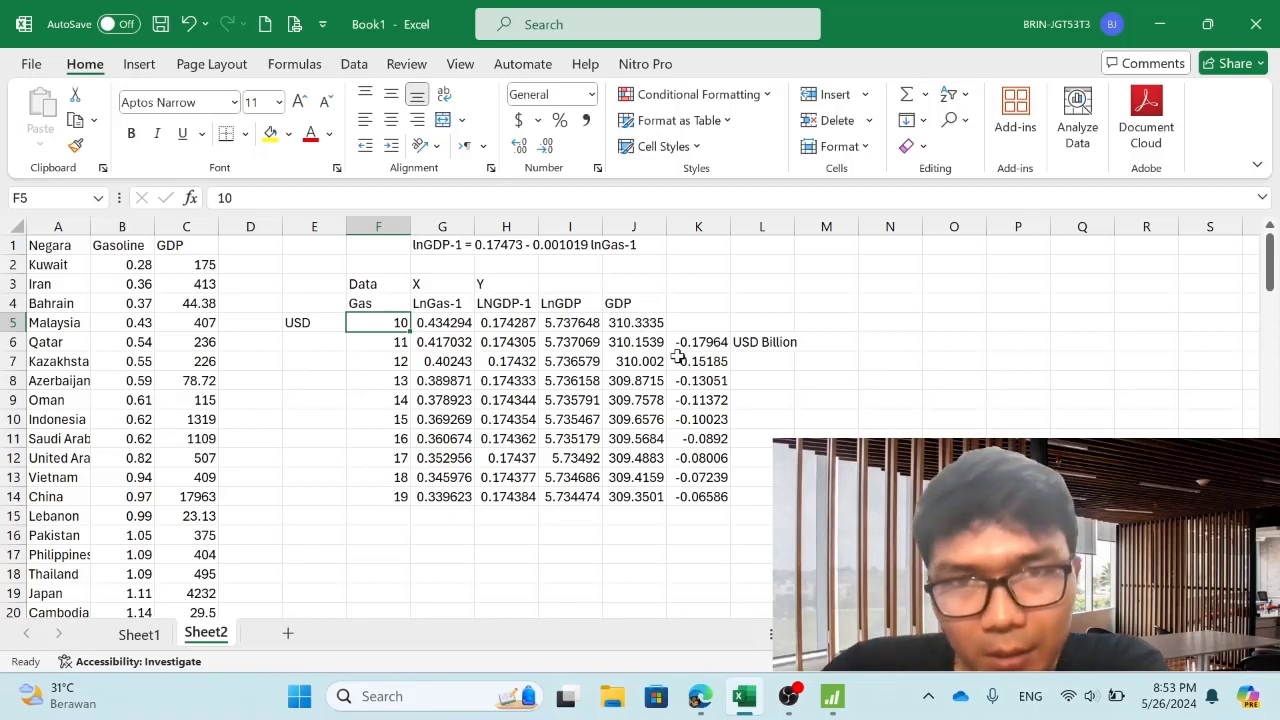
click(691, 325)
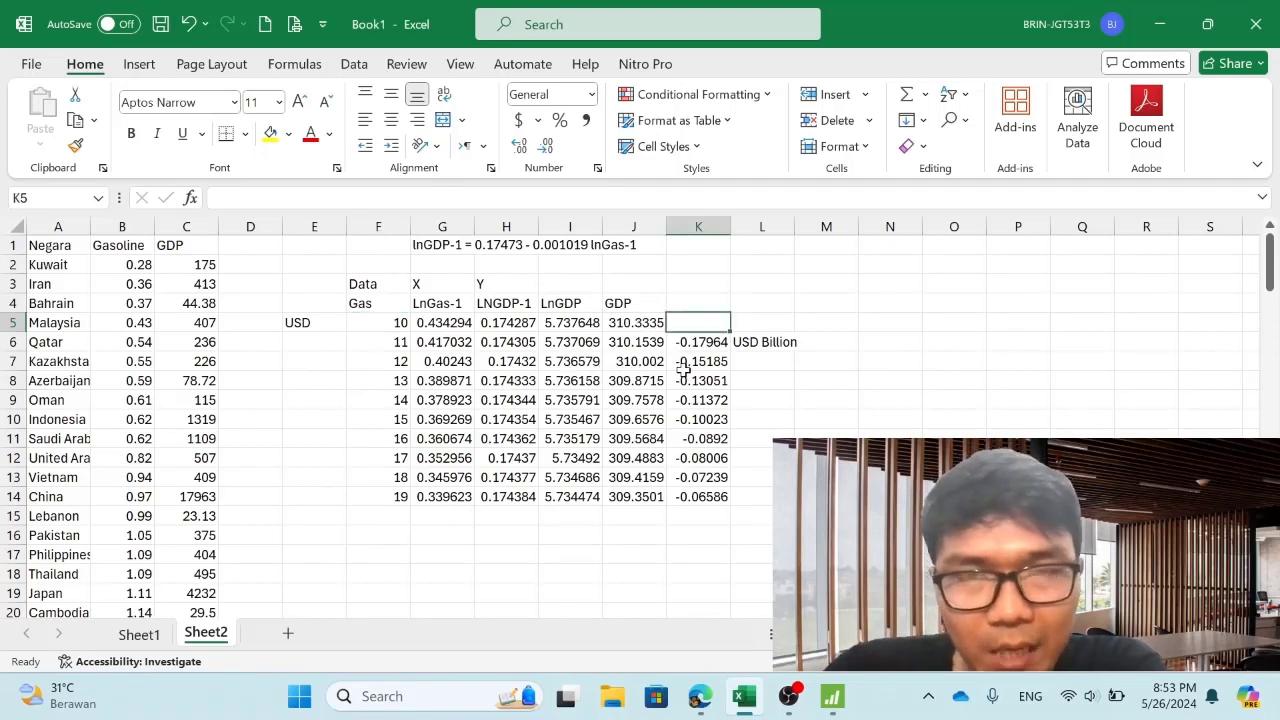
click(697, 361)
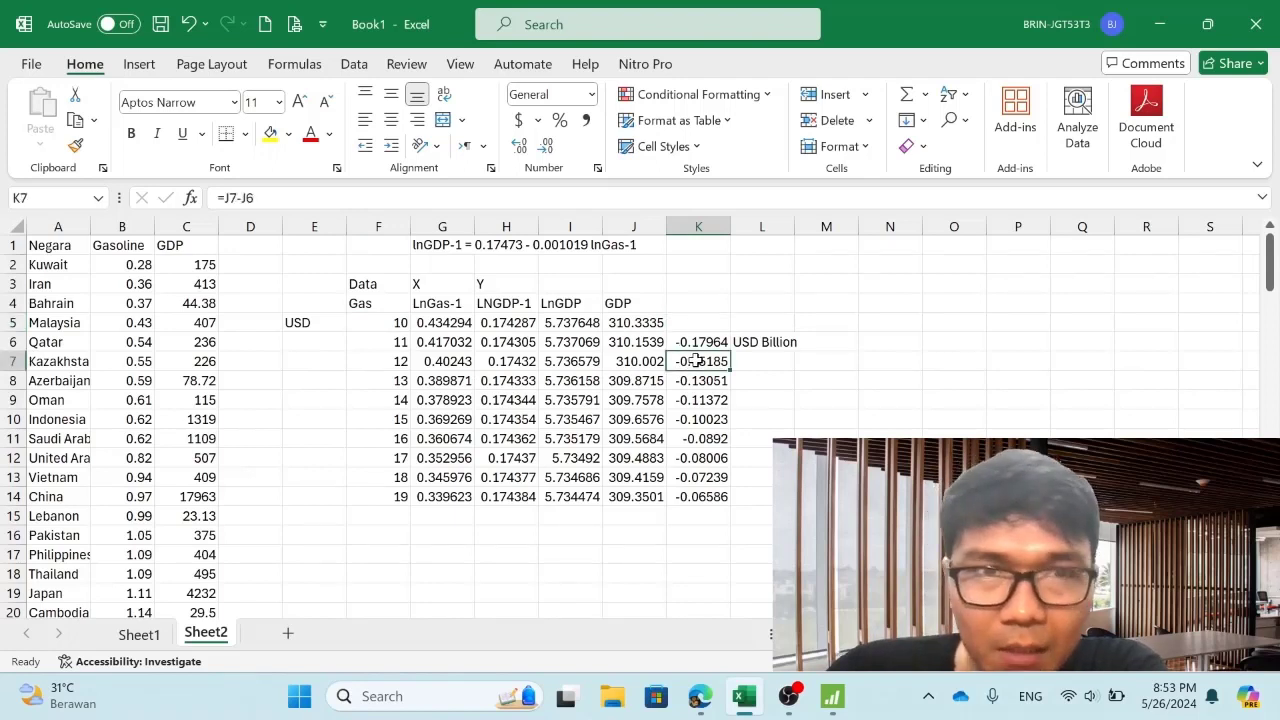
click(357, 346)
key(Down)
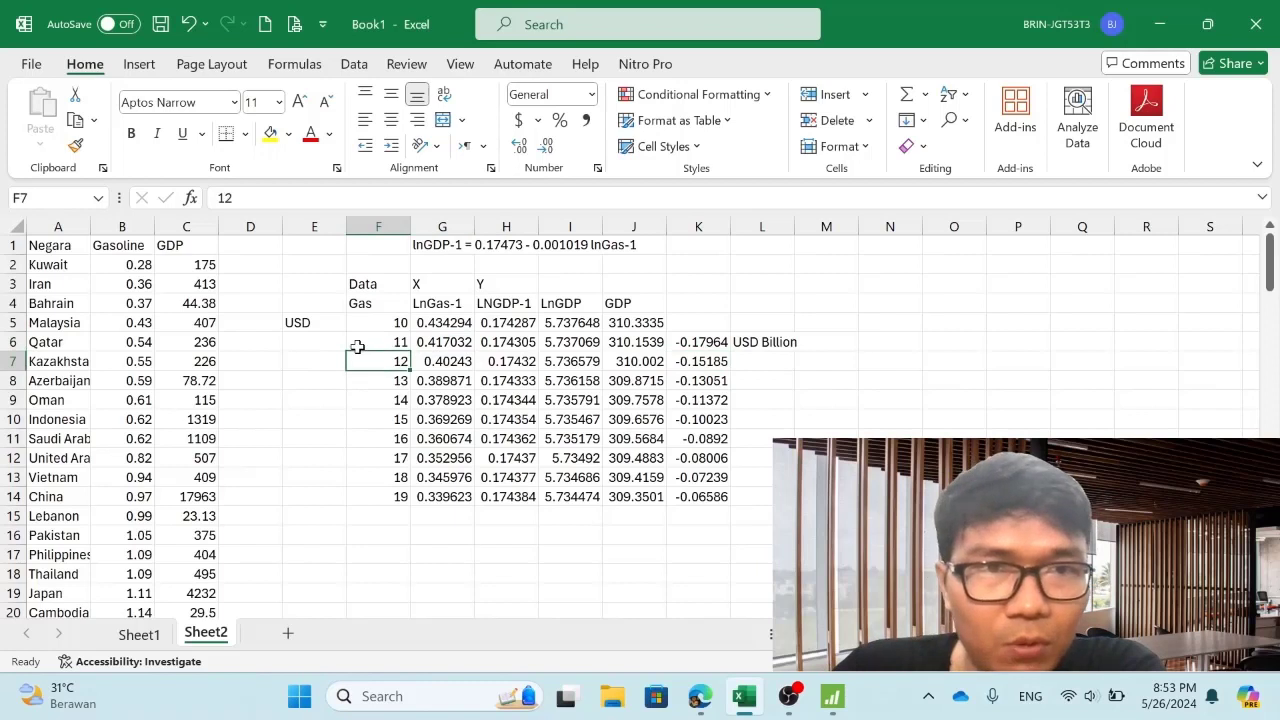
click(357, 346)
key(Down)
click(357, 346)
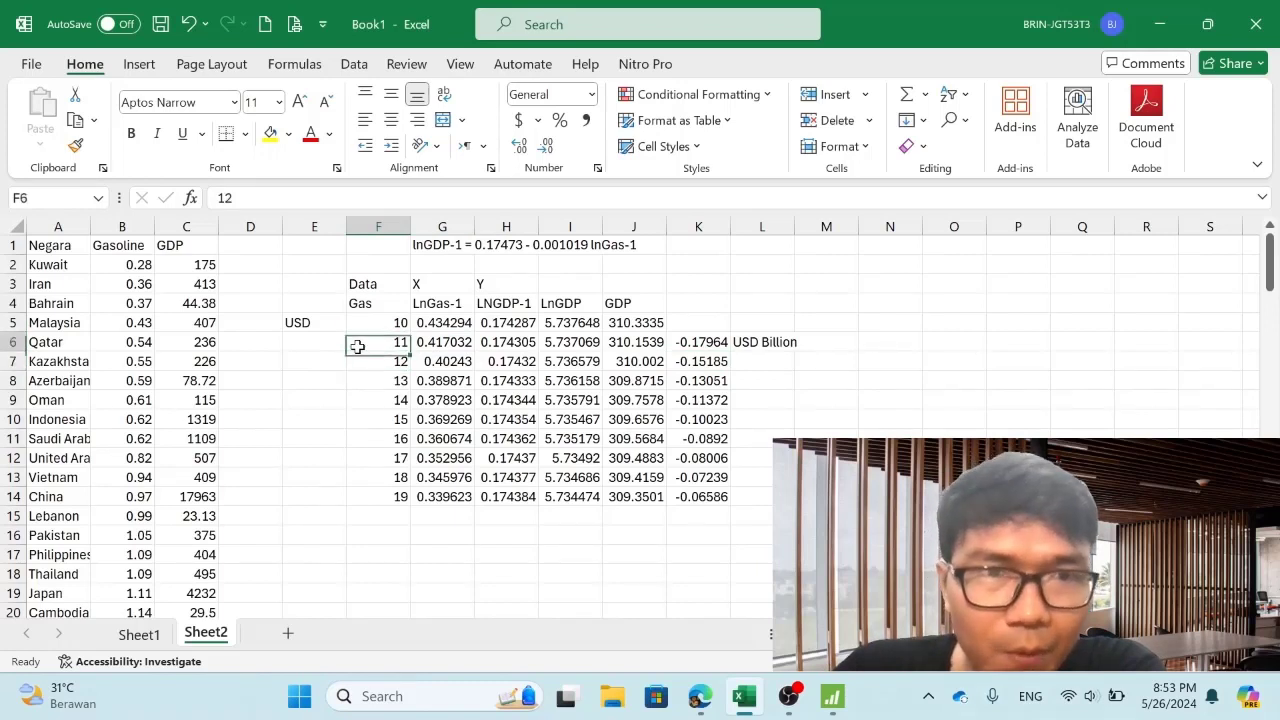
key(Down)
click(357, 346)
key(Right)
key(Right)
key(Right)
key(Right)
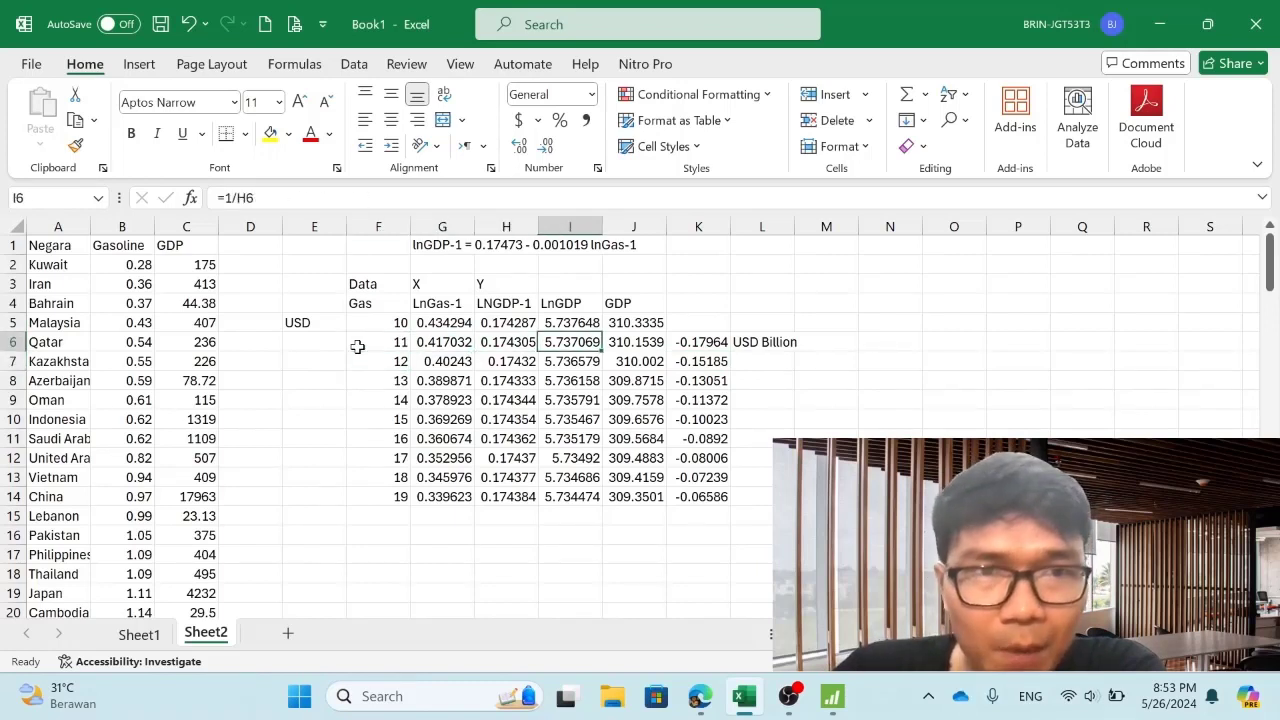
key(Right)
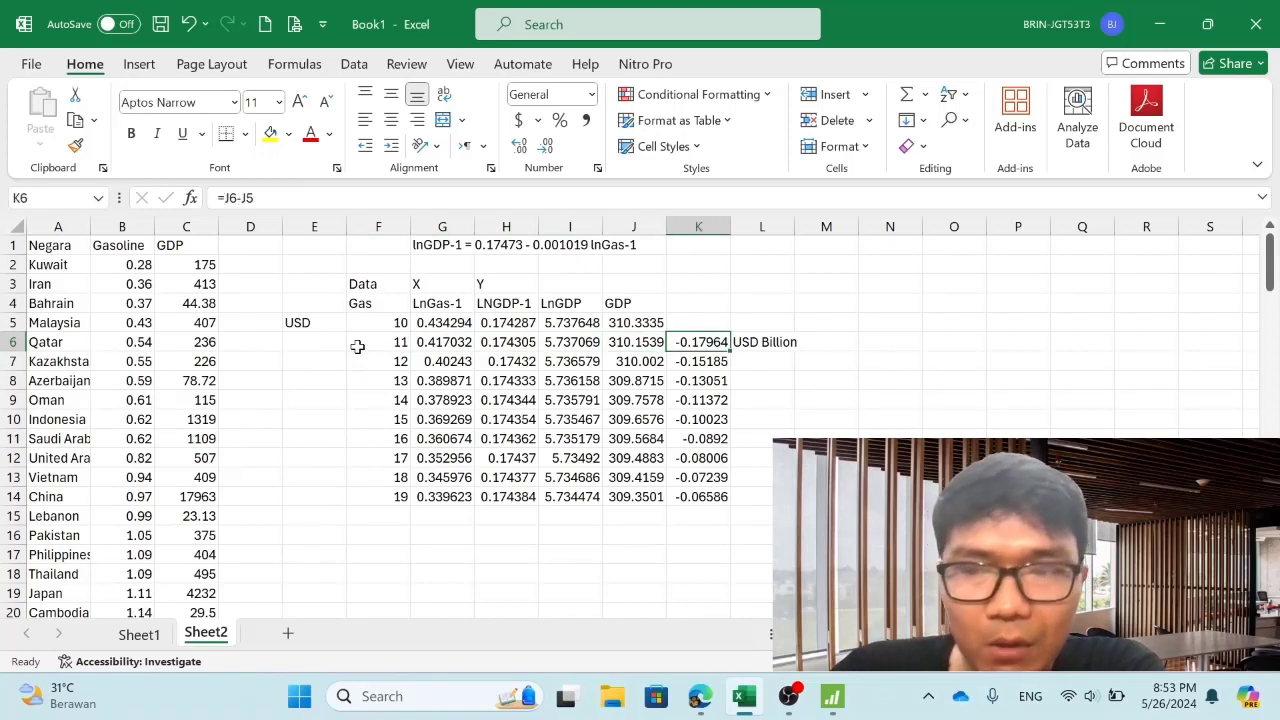
Step: Examine the GDP differences down column K from K6 to K14 and return to K6
key(Down)
key(Up)
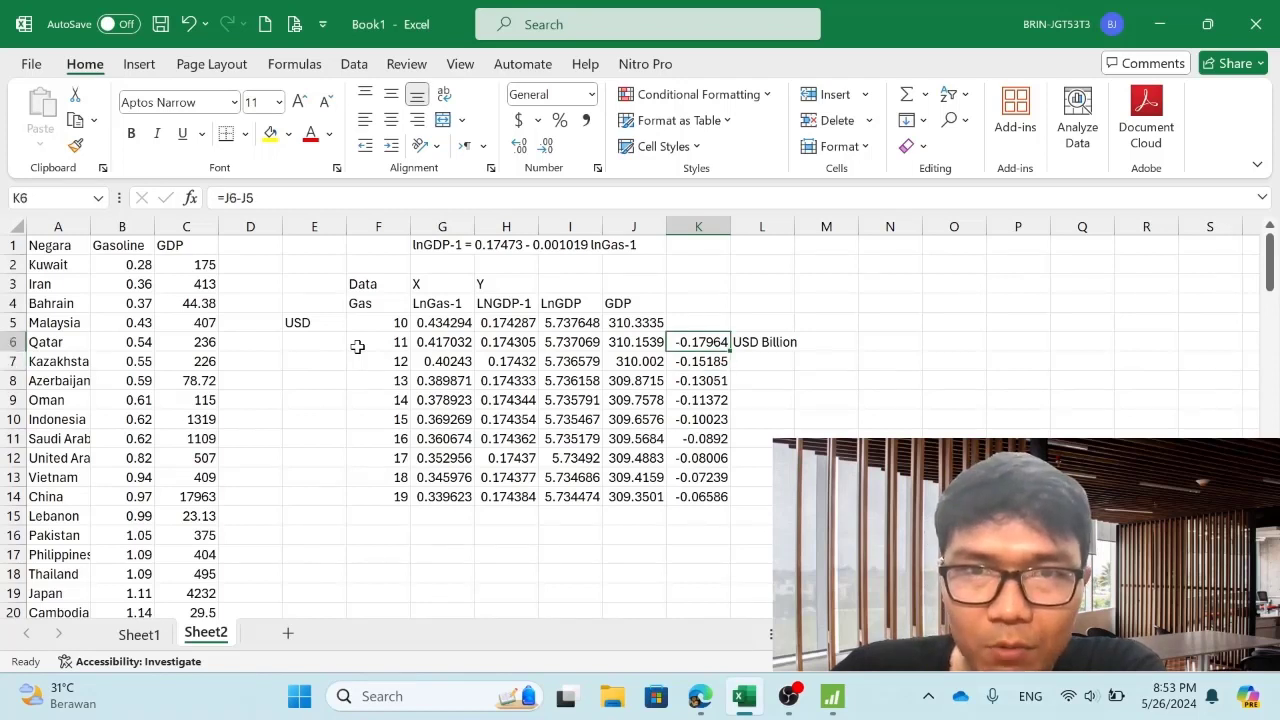
key(Down)
key(Down)
key(Down)
key(Down)
key(Down)
key(Down)
key(Down)
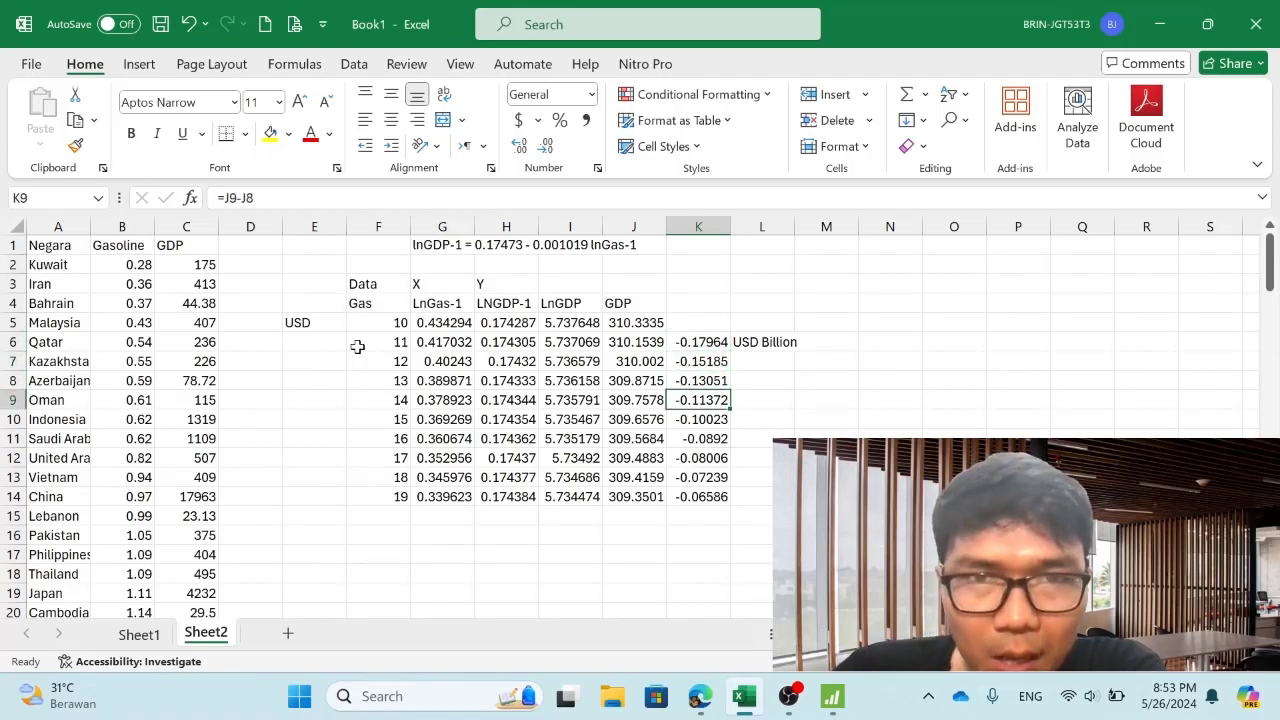
key(Down)
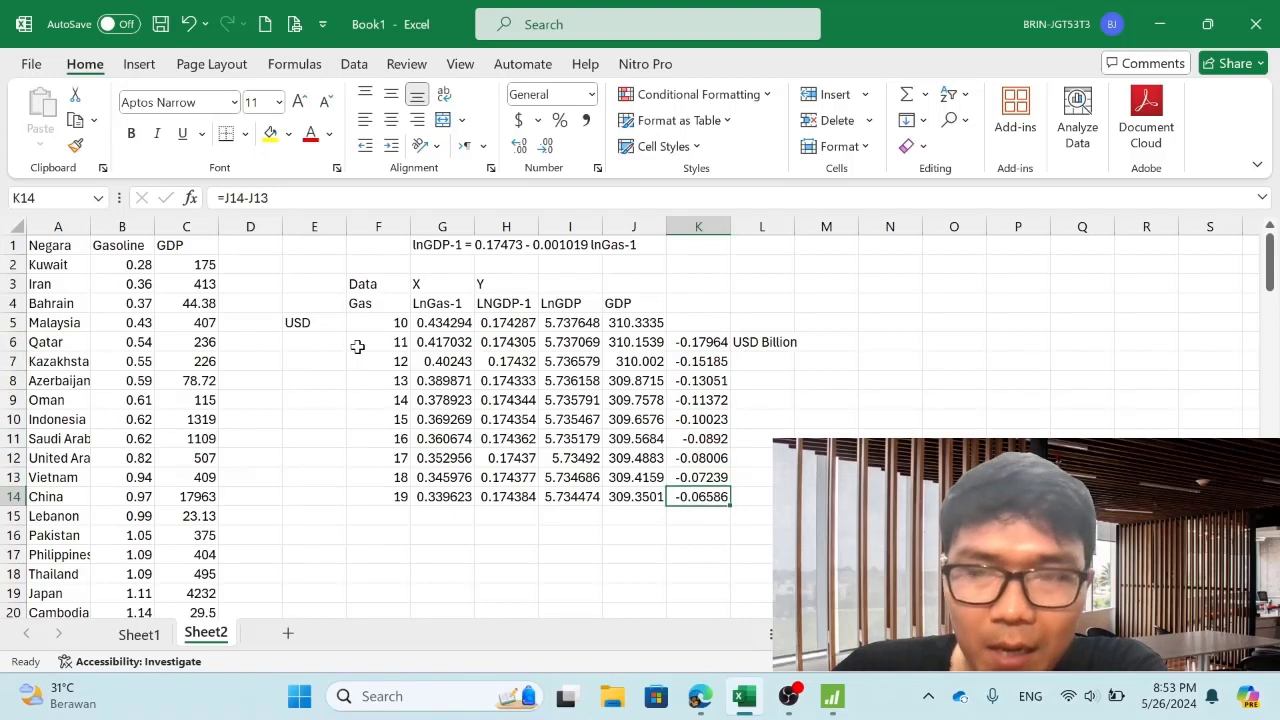
key(Up)
key(Up)
key(Up)
key(Up)
key(Up)
key(Up)
key(Up)
key(Up)
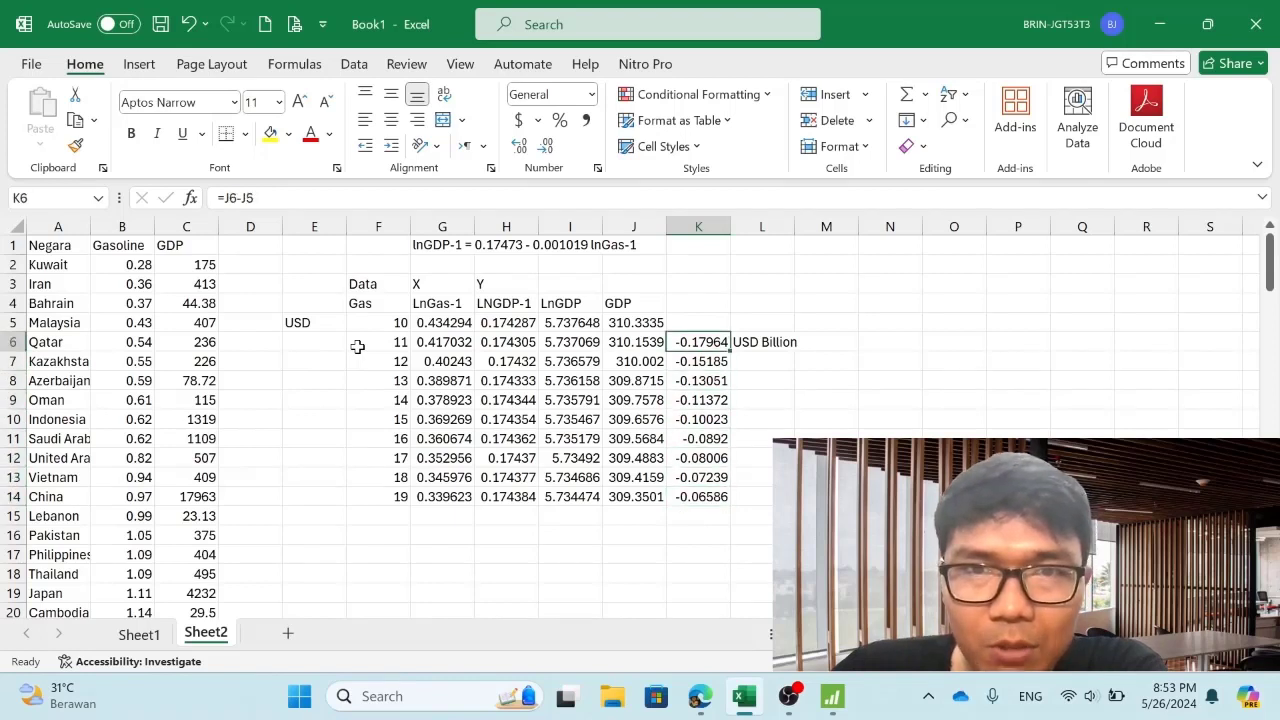
Step: Review the GDP differences in column K row by row, from the first price increases to the end of the table and back to K6
key(Down)
key(Down)
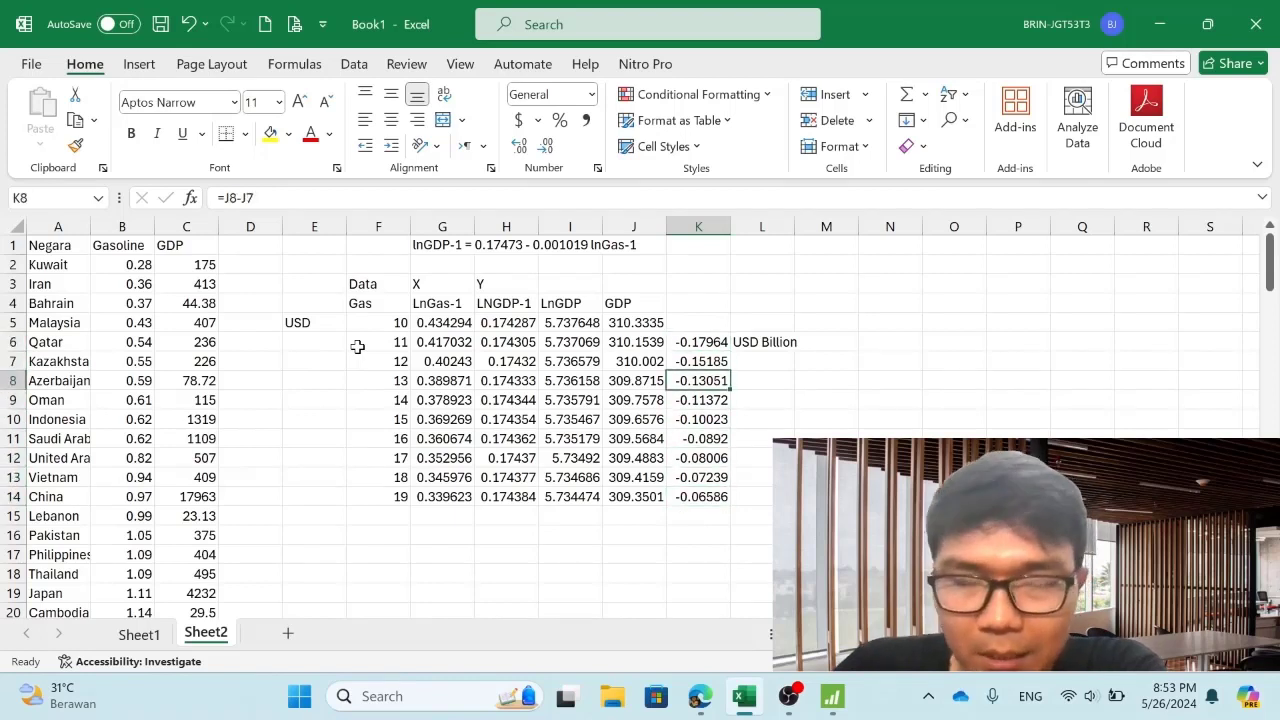
key(Up)
key(Up)
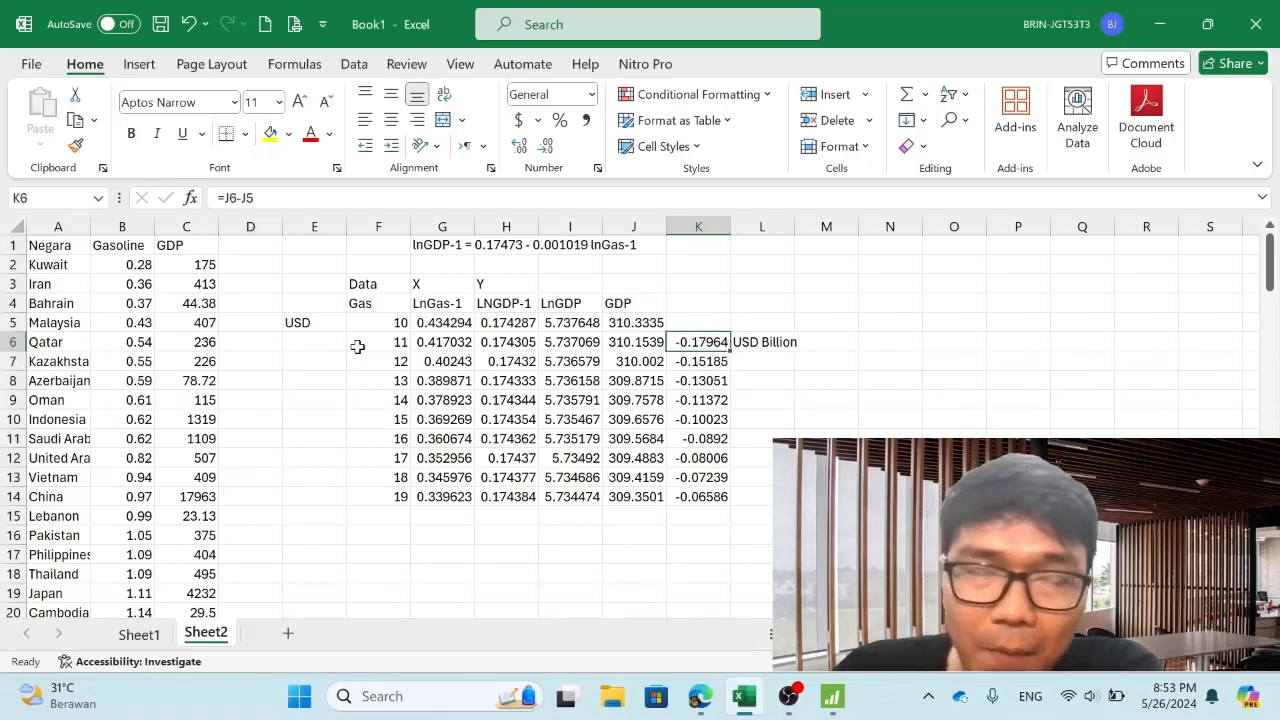
key(Up)
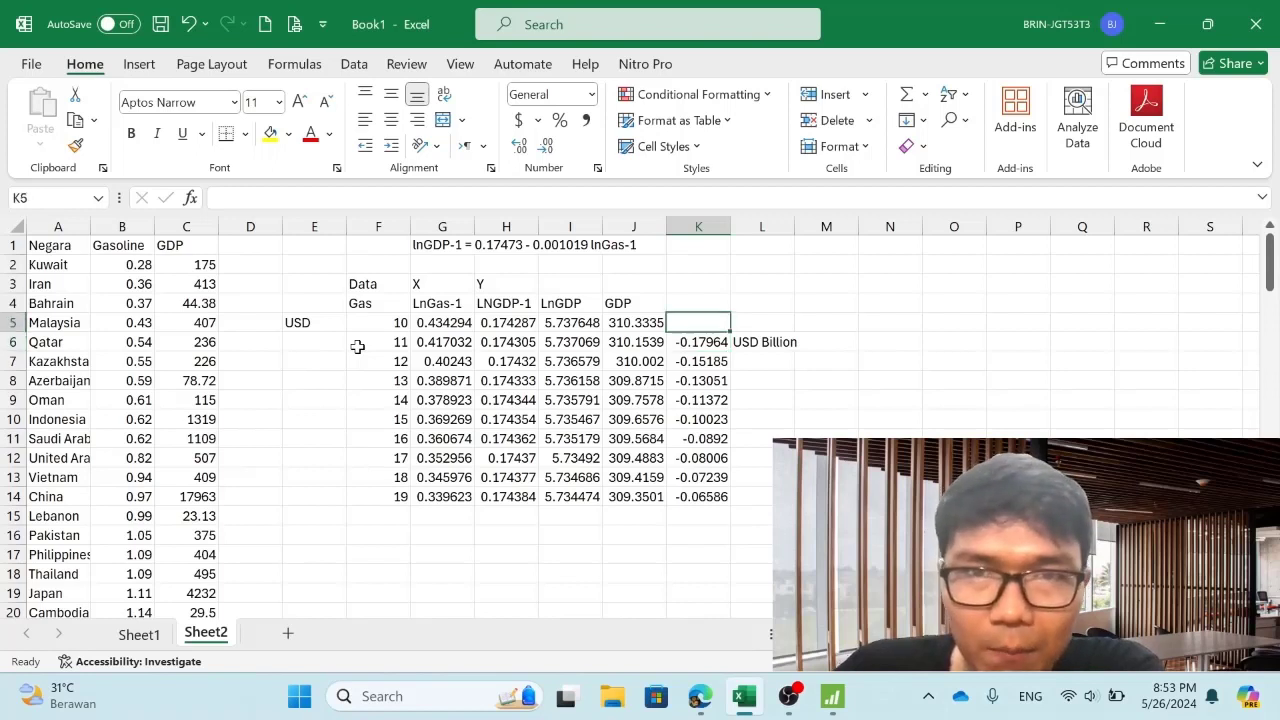
key(Down)
key(Down)
key(Down)
key(Down)
key(Down)
key(Down)
key(Down)
key(Down)
key(Down)
key(Up)
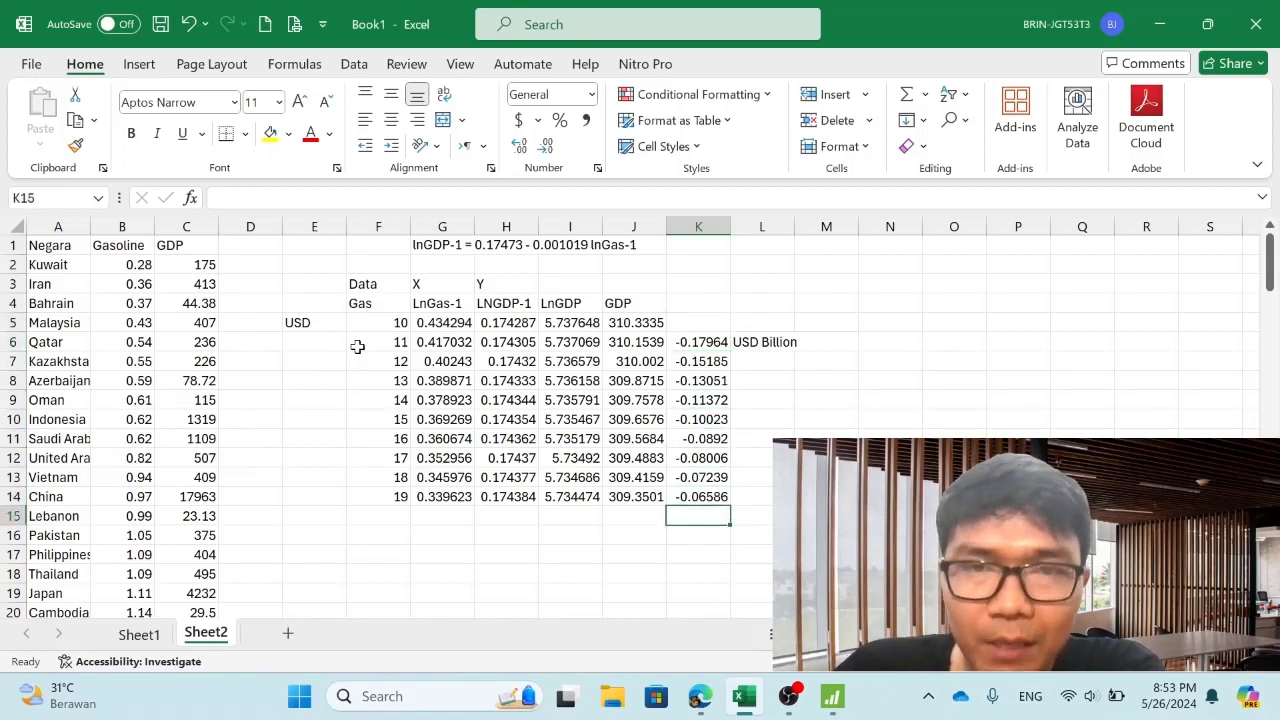
key(Down)
key(Up)
key(Up)
key(Up)
key(Up)
key(Up)
key(Up)
key(Up)
key(Up)
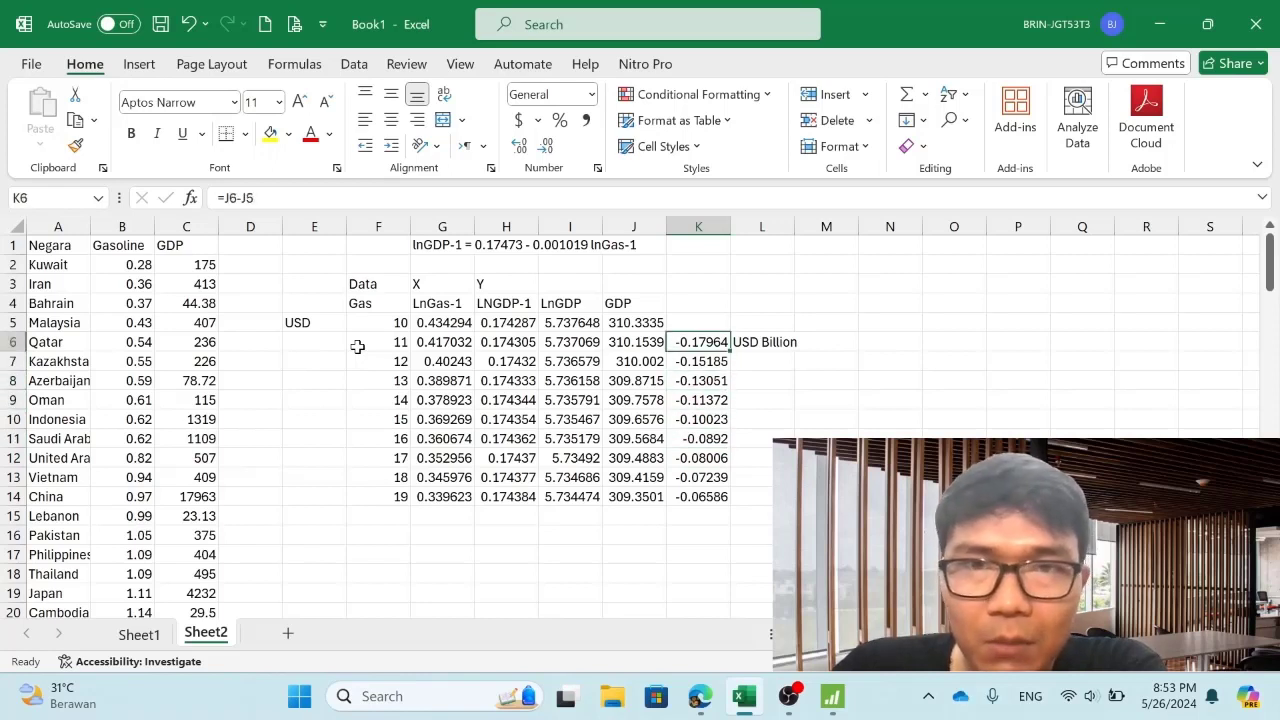
Step: Compare the GDP differences for the highest gas prices at the end of column K with the first two in K6 and K7
key(Down)
key(Down)
key(Down)
key(Down)
key(Down)
key(Down)
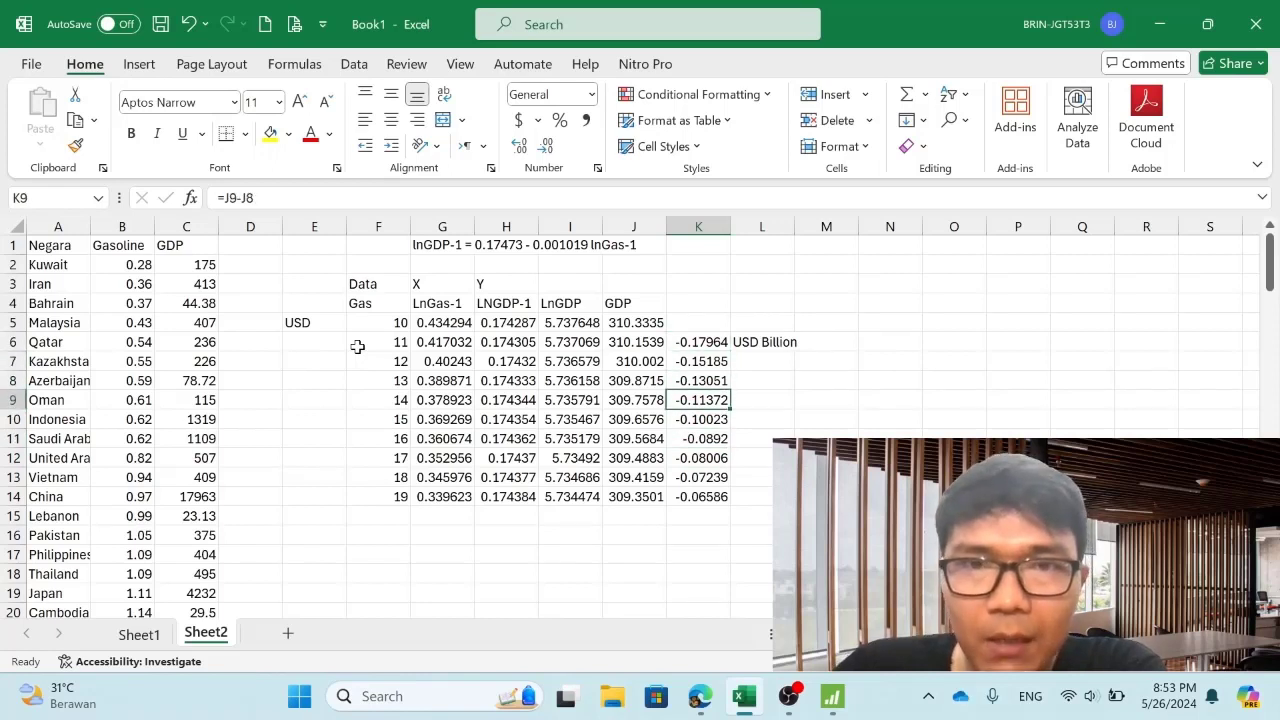
key(Down)
key(Down)
key(Down)
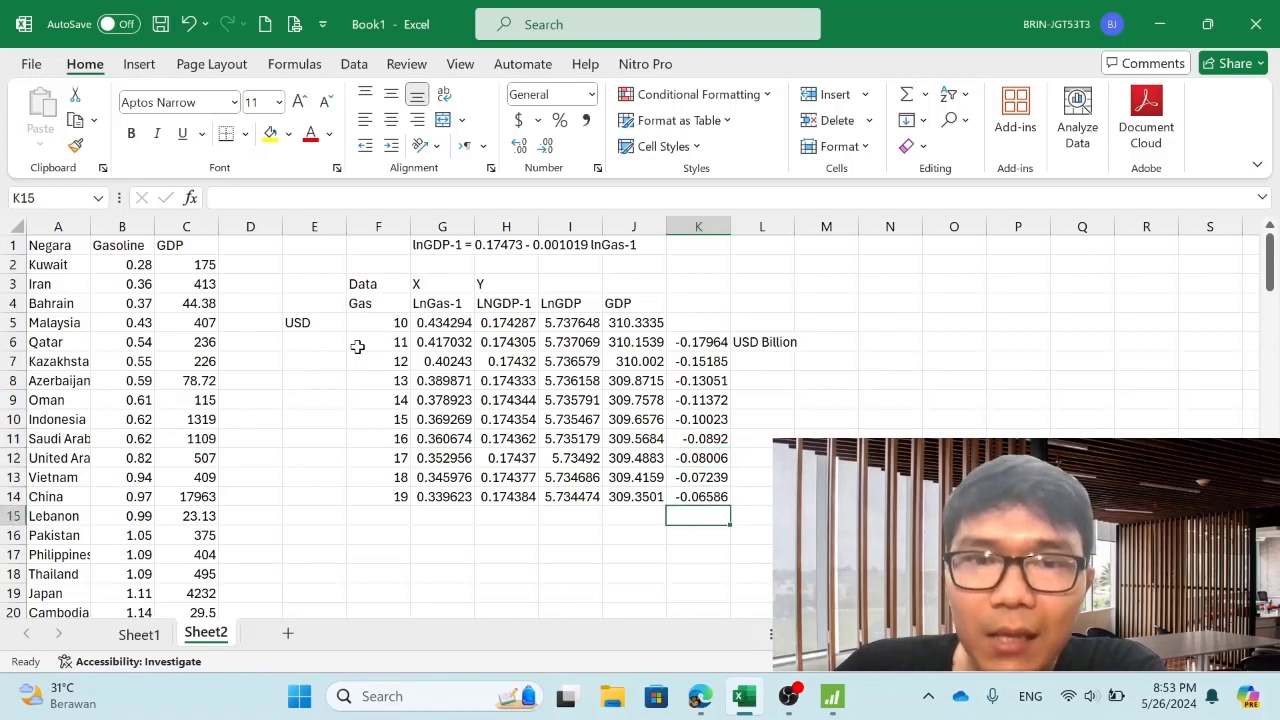
key(Up)
key(Up)
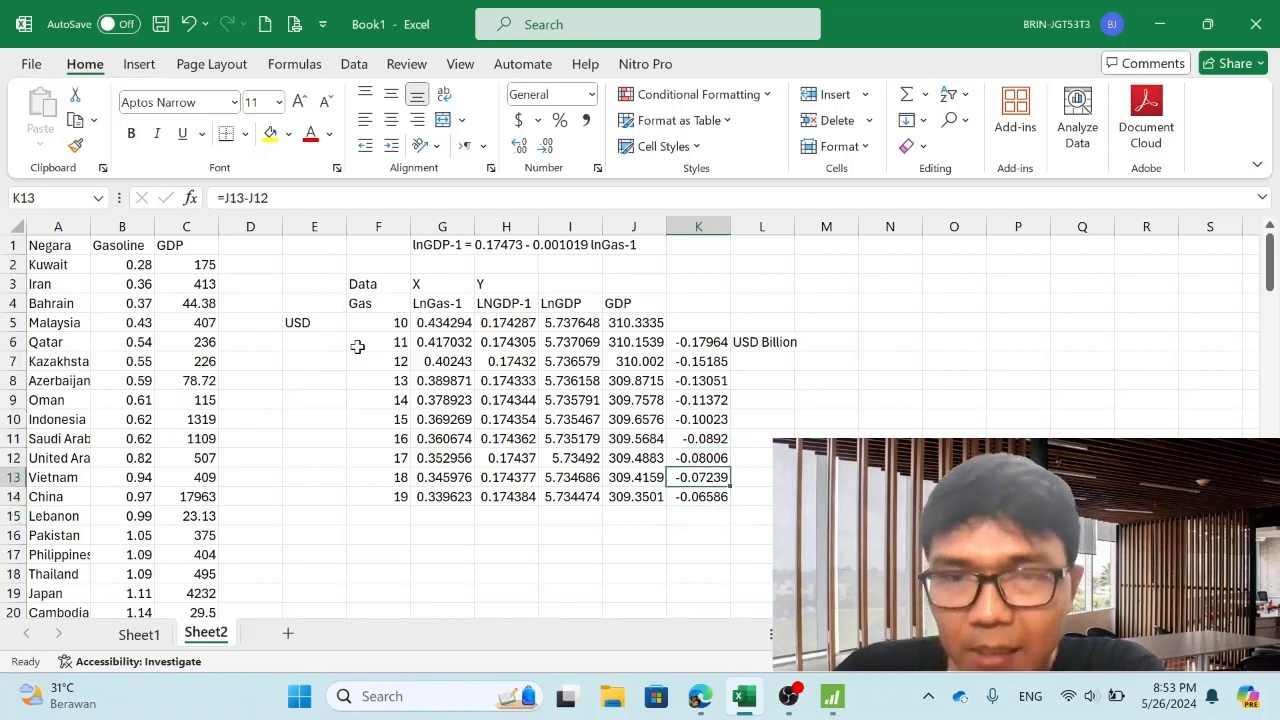
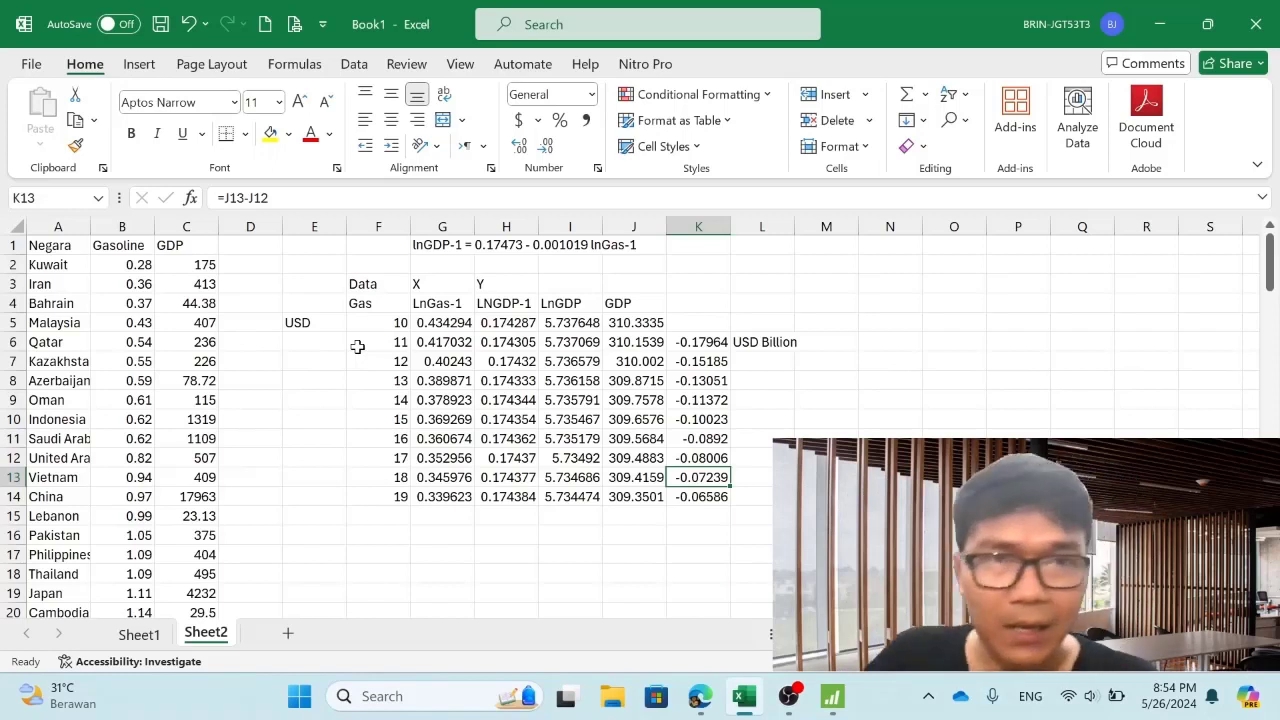
click(699, 347)
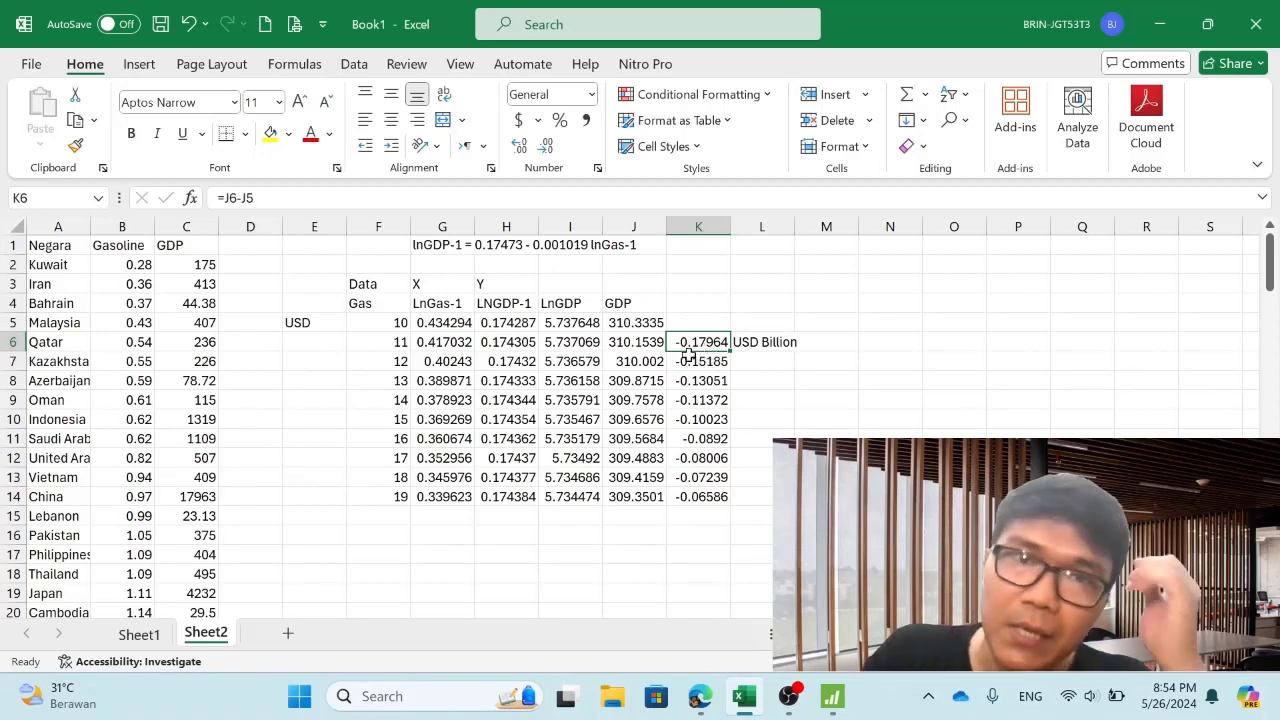
click(697, 366)
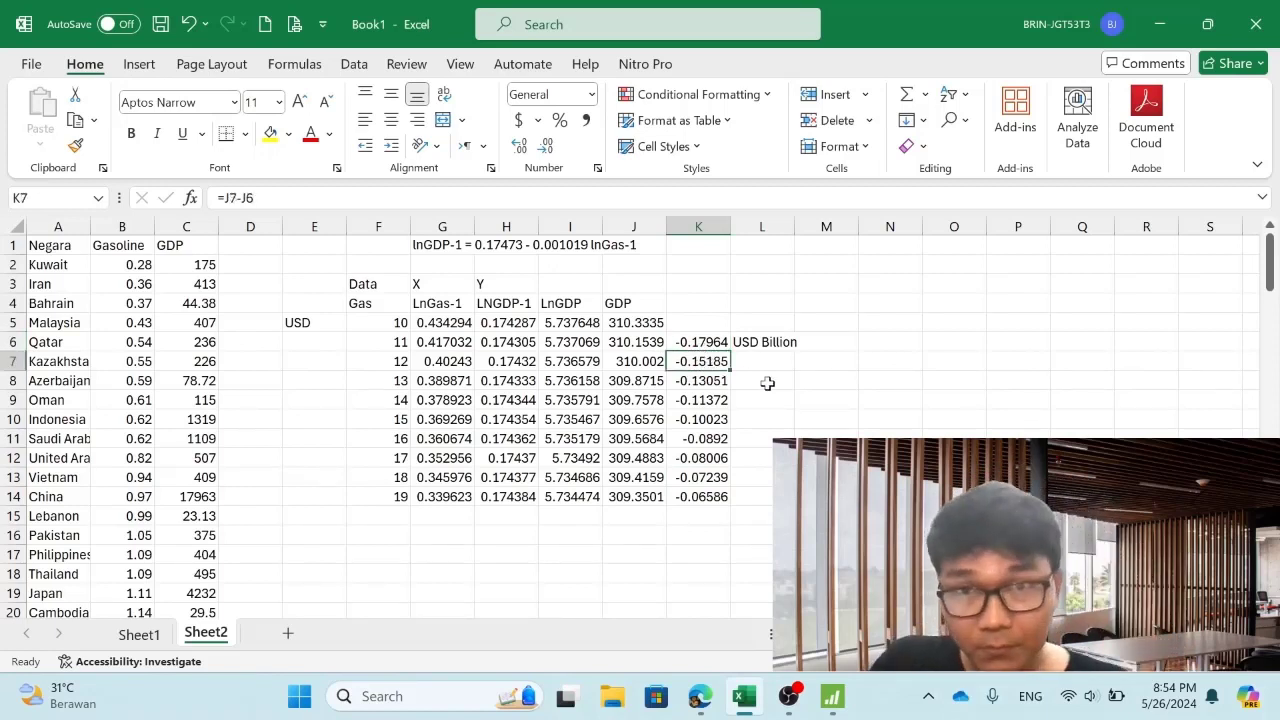
Step: Extend the prediction table by filling row 14, columns F to K, down to row 119 for gas prices up to 124
drag(382, 495, 712, 502)
key(ctrl+c)
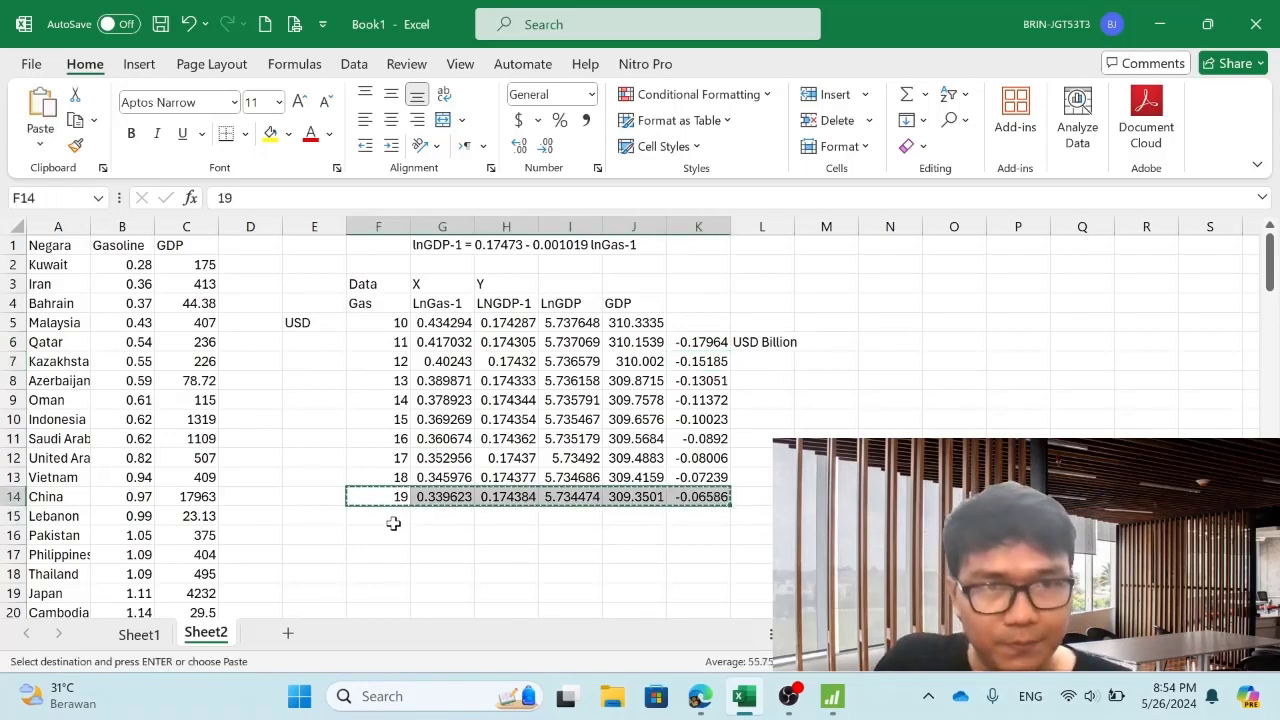
drag(390, 520, 371, 413)
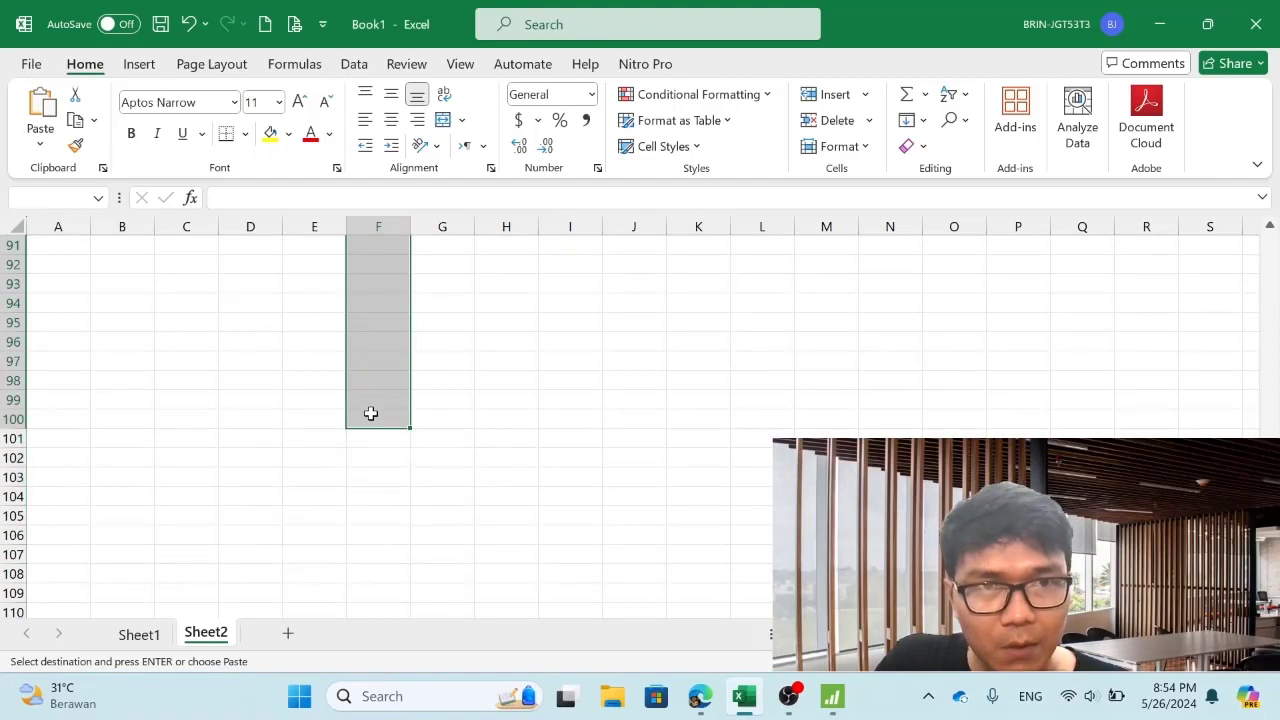
key(ctrl+v)
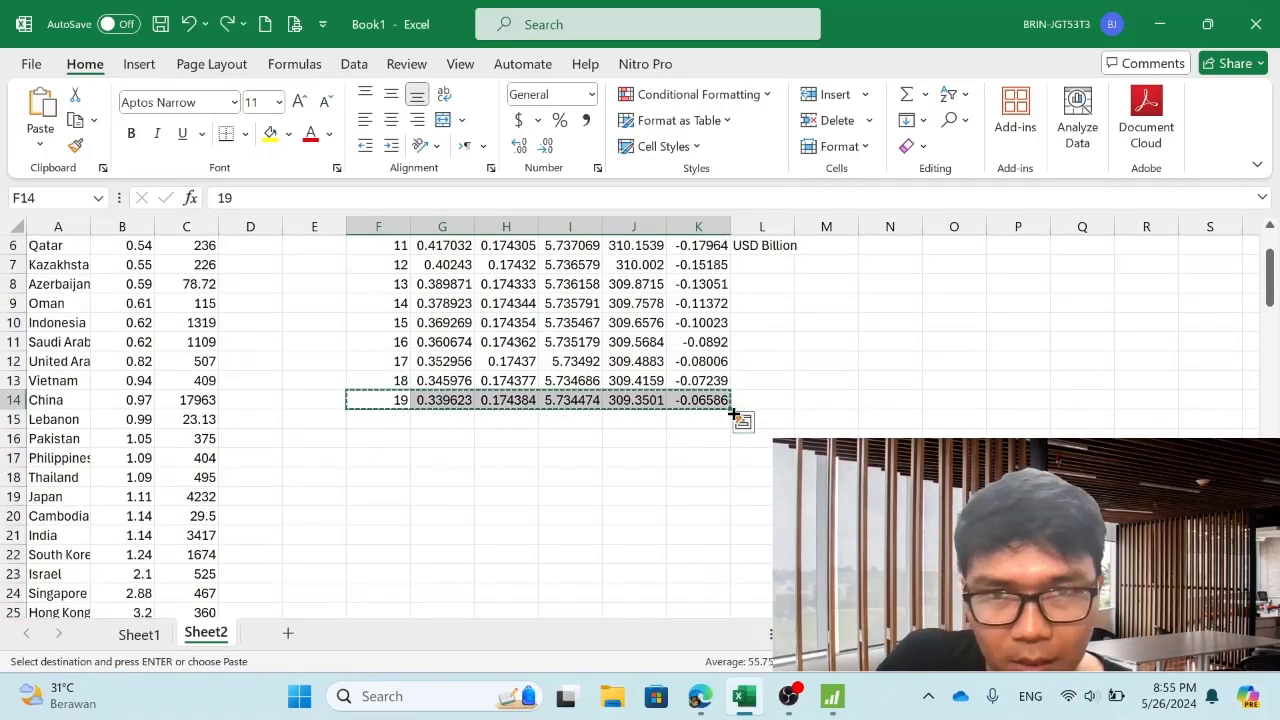
drag(731, 410, 695, 505)
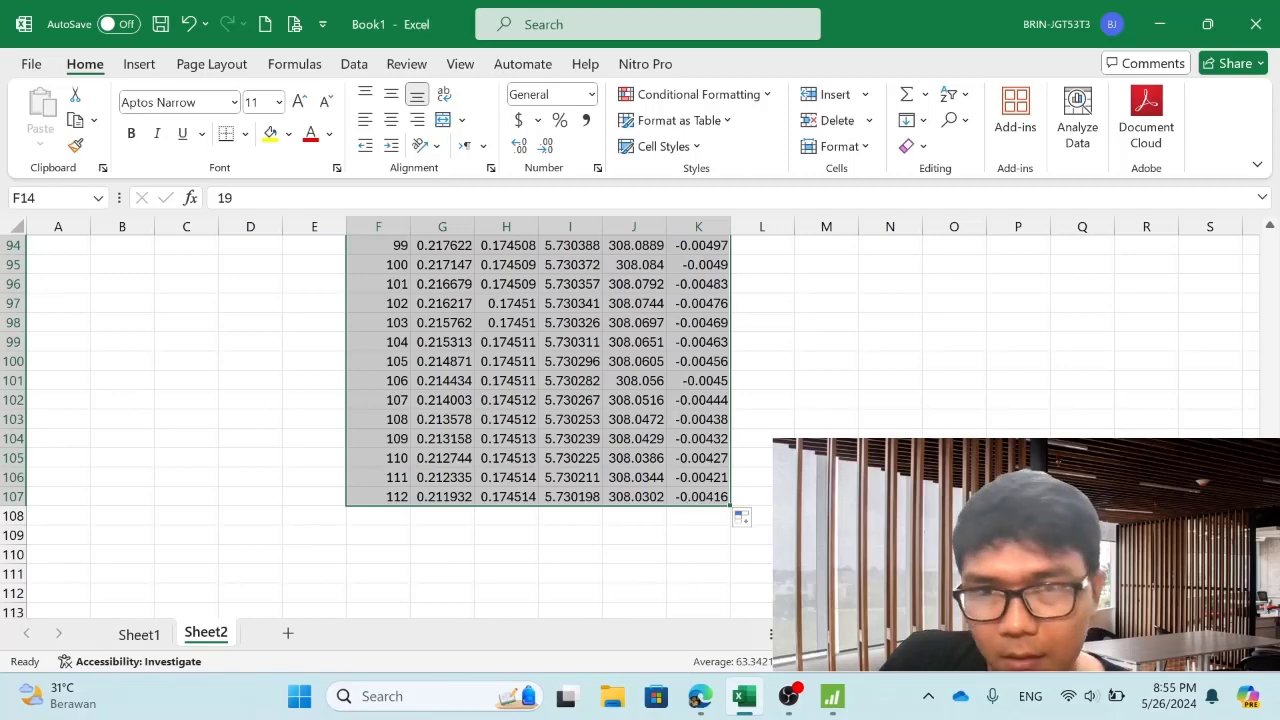
drag(731, 505, 726, 594)
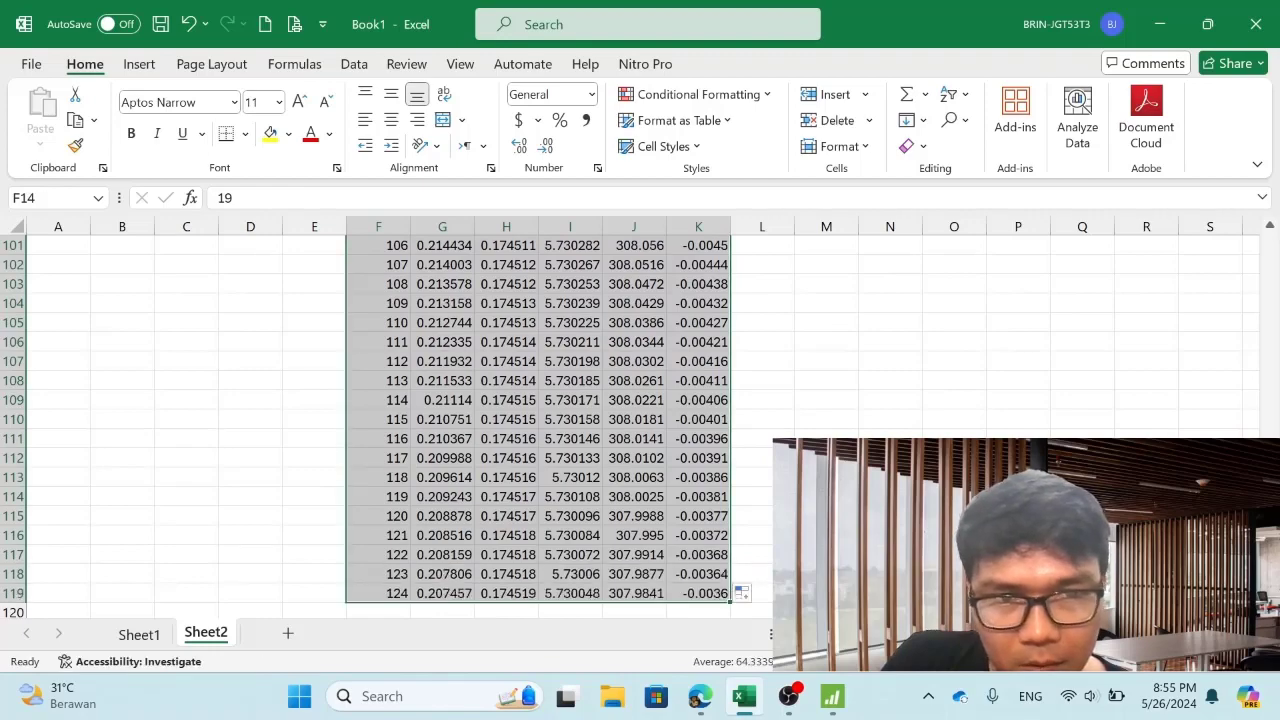
Step: Copy the gas prices in F5:F119 and paste them into a new sheet starting at cell A2
drag(1270, 566, 1275, 237)
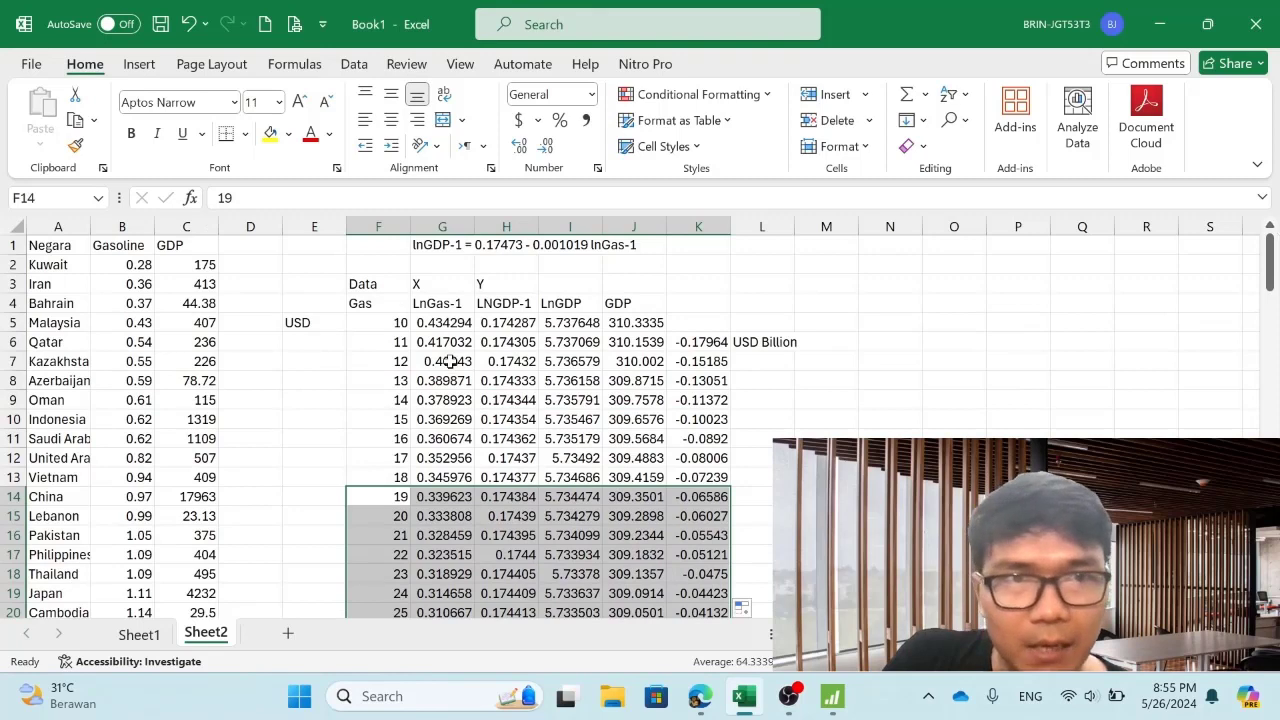
click(382, 322)
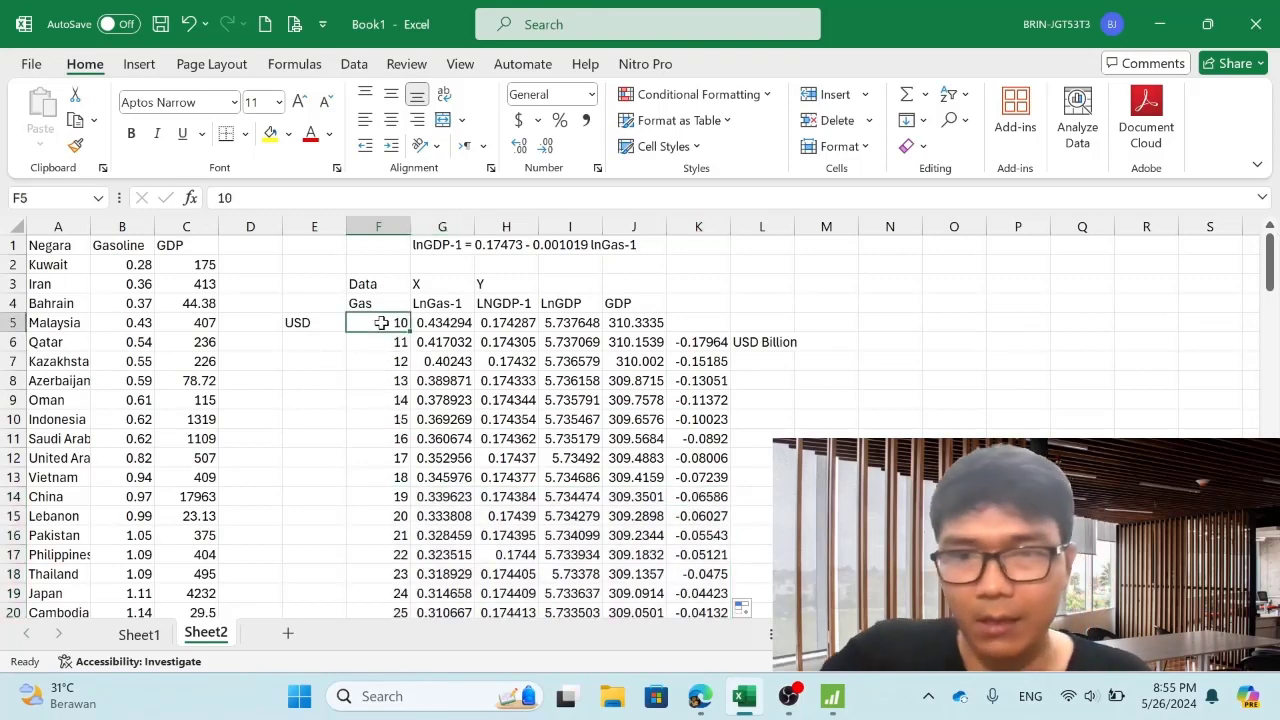
key(ctrl+shift+Down)
key(ctrl+c)
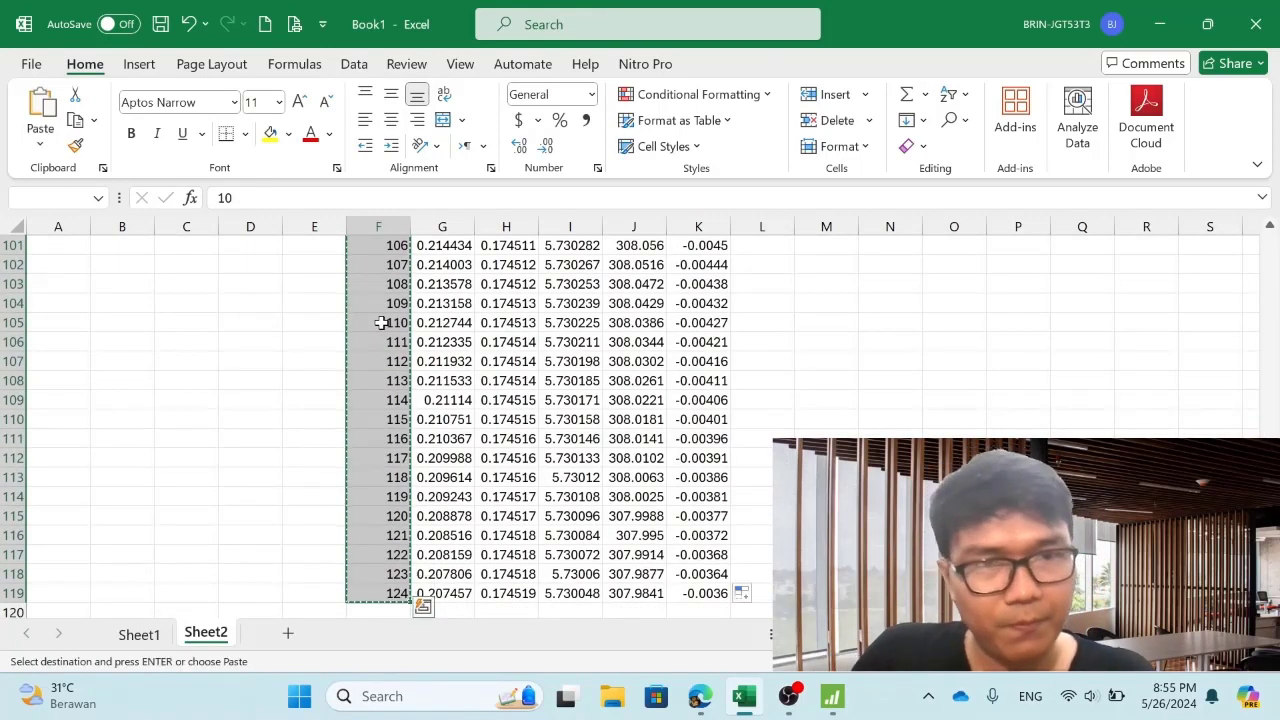
click(288, 633)
click(66, 261)
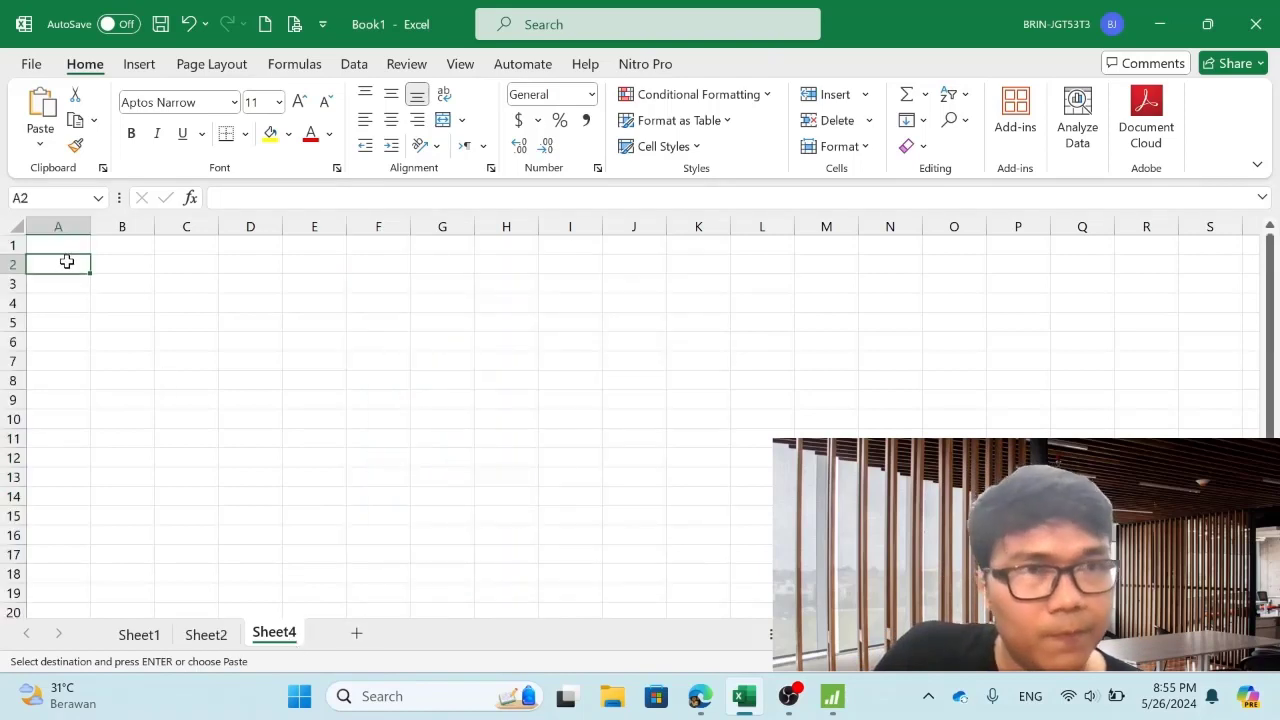
right_click(66, 261)
click(146, 218)
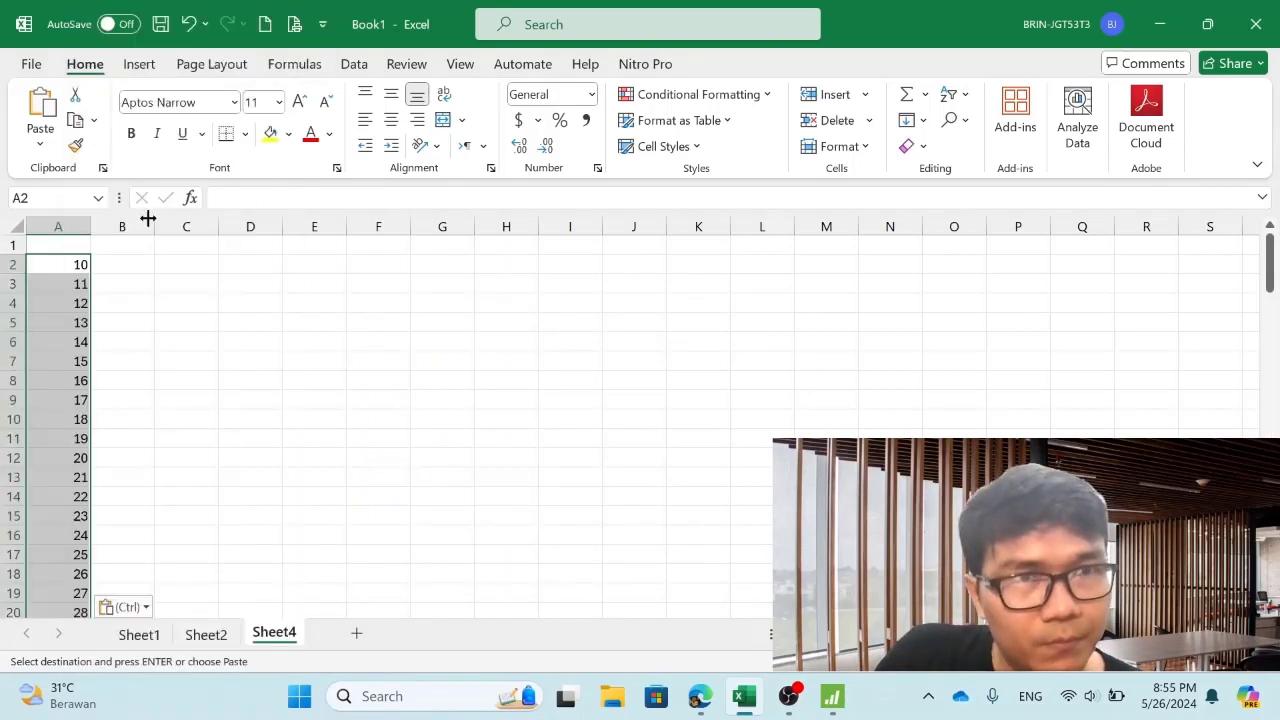
Step: Enter the headings X, Y and delta GDP in cells A1, B1 and C1 of the new sheet
click(63, 245)
text(X)
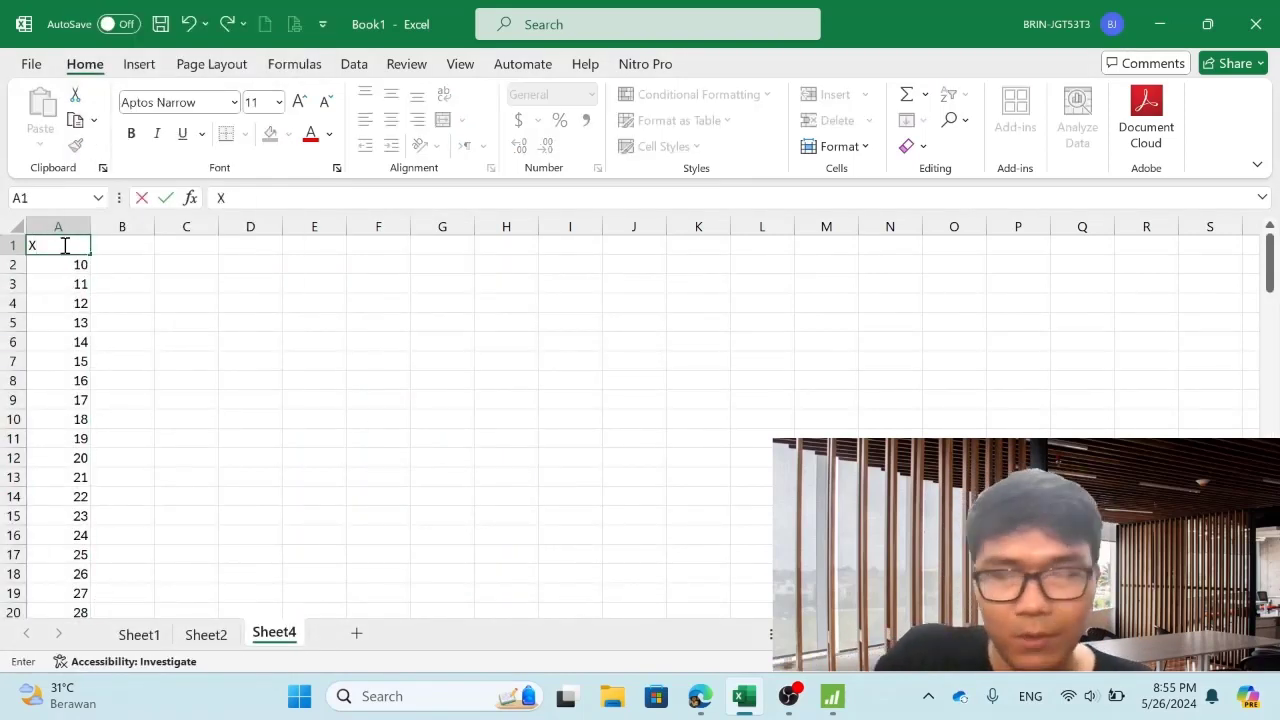
key(Tab)
text(Y)
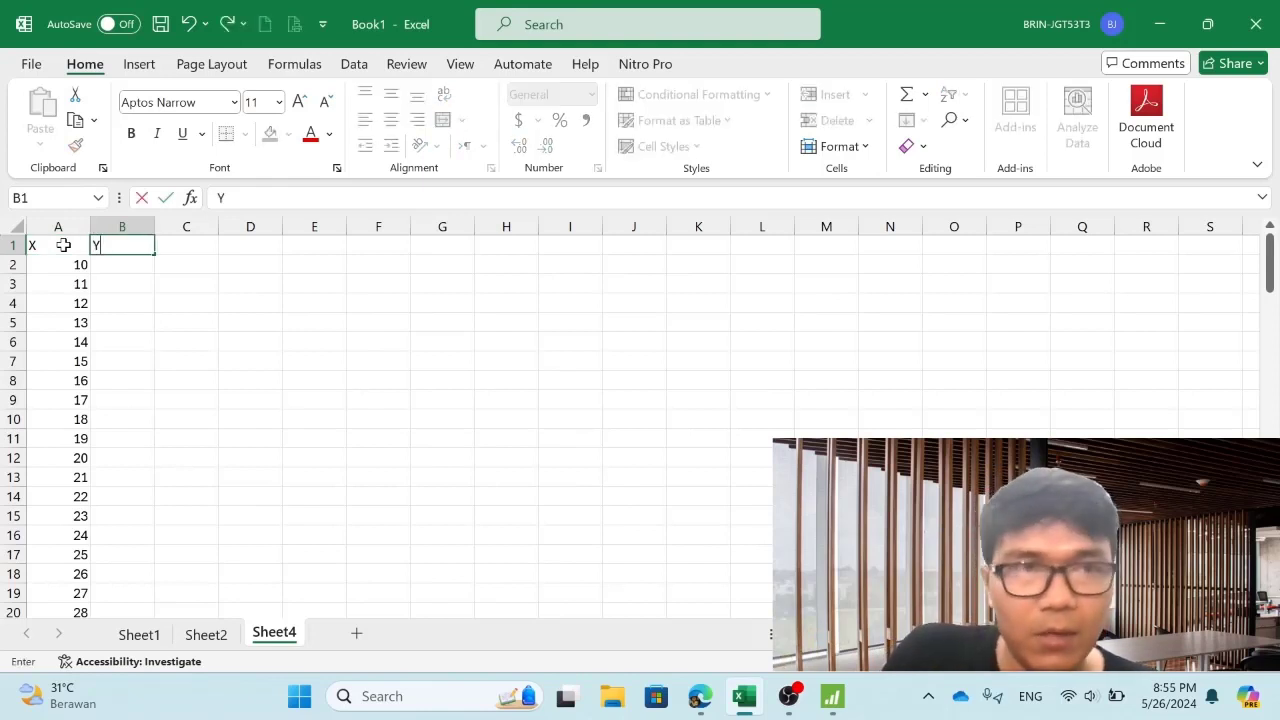
key(Return)
key(Up)
key(Right)
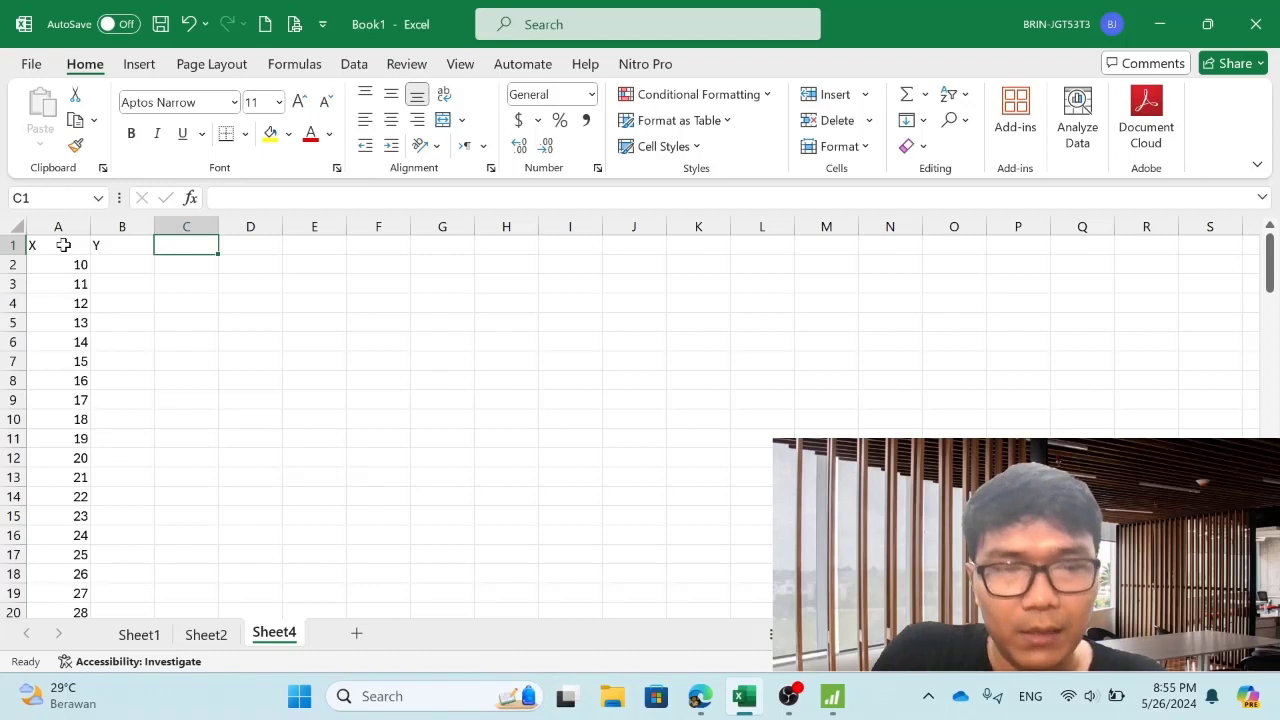
text(delta GDP)
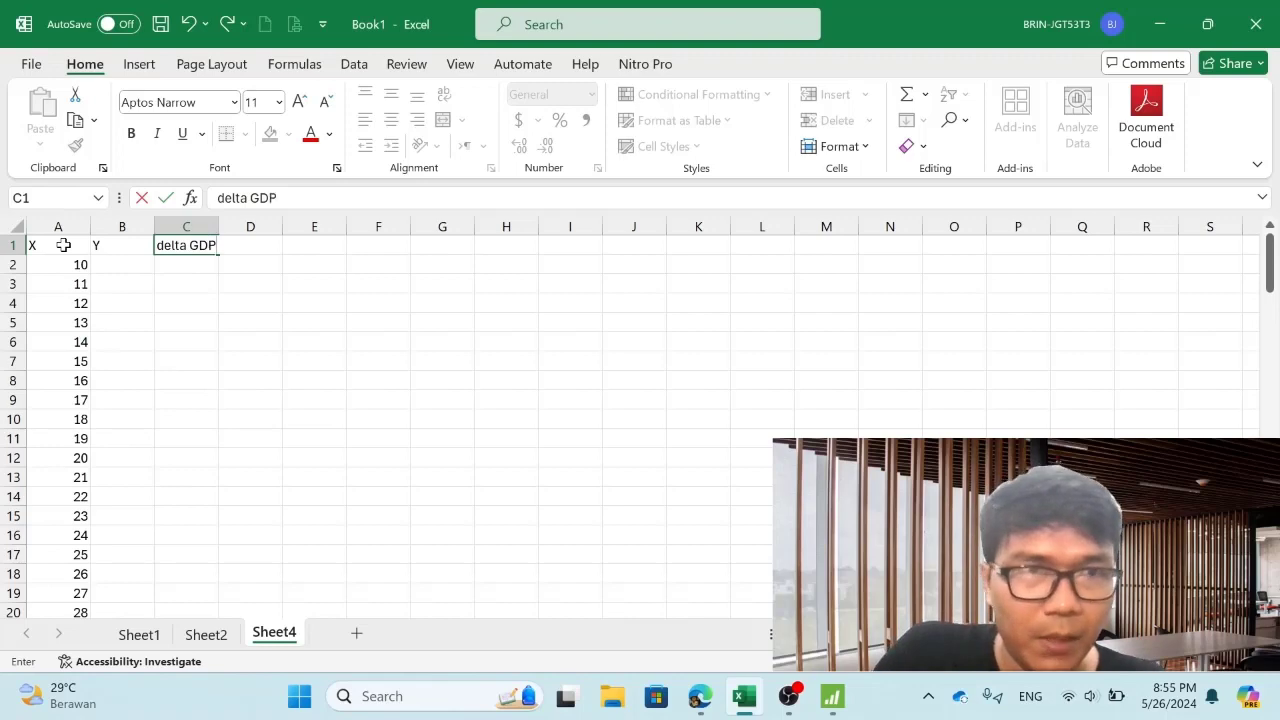
key(Return)
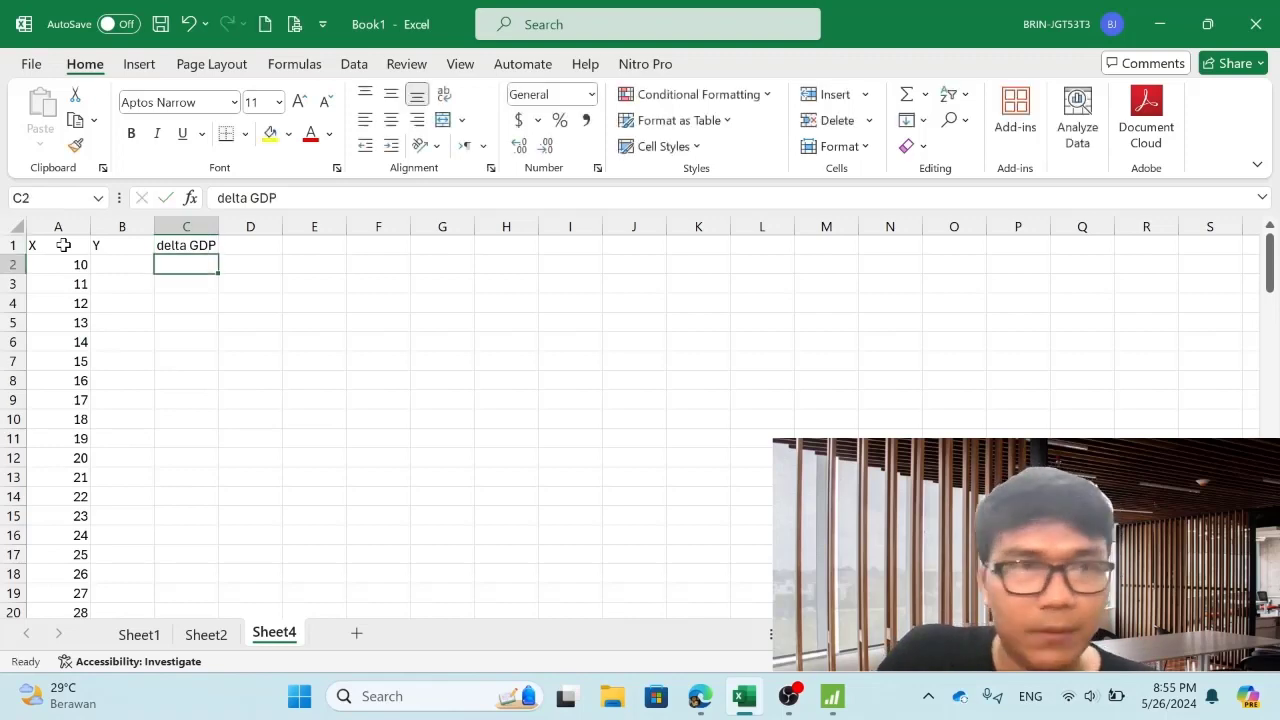
Step: Copy the GDP differences in K5:K119 of Sheet2 as values to C2 of Sheet4, and delete row 2 with gas price 10
click(218, 638)
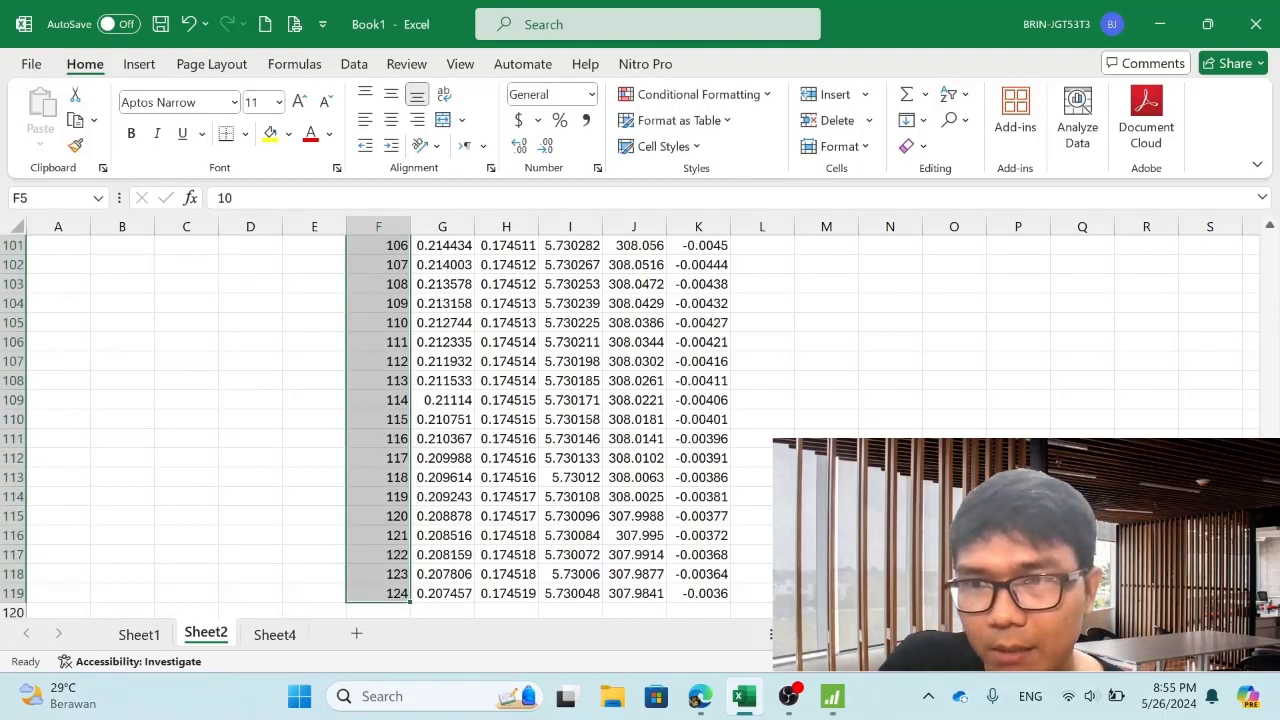
drag(1271, 560, 1271, 250)
drag(695, 330, 687, 576)
key(ctrl+c)
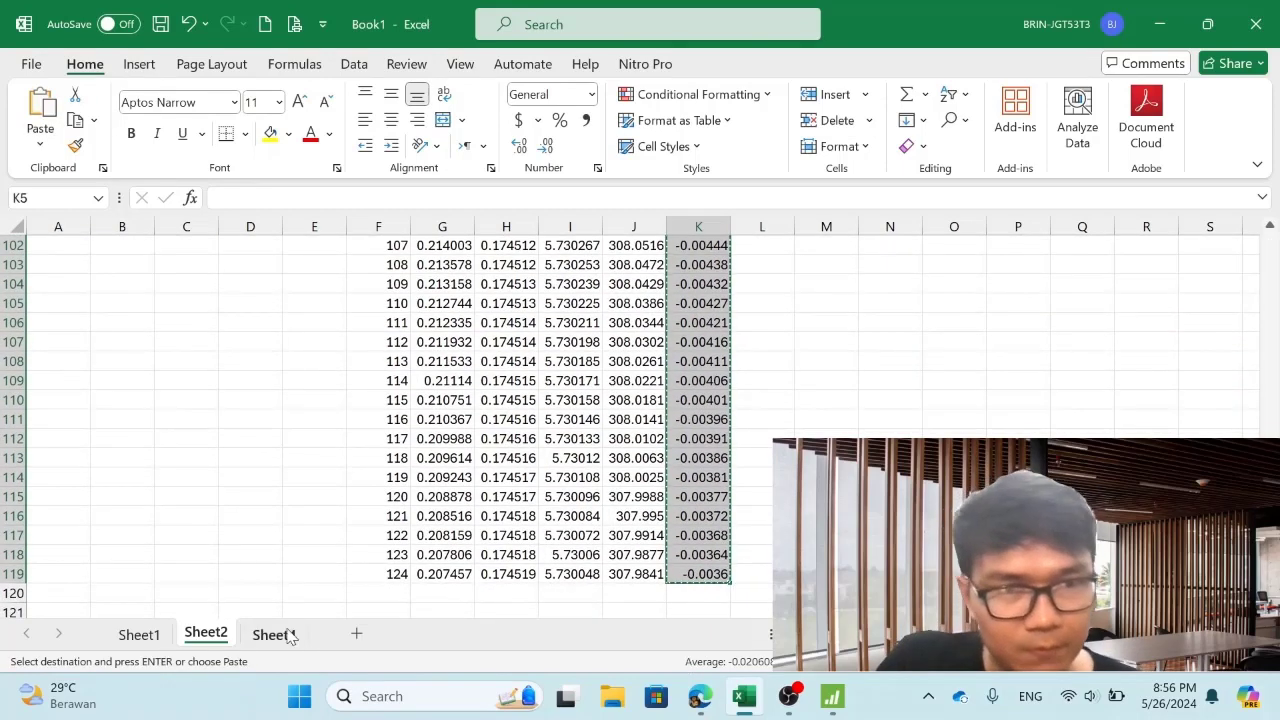
click(270, 635)
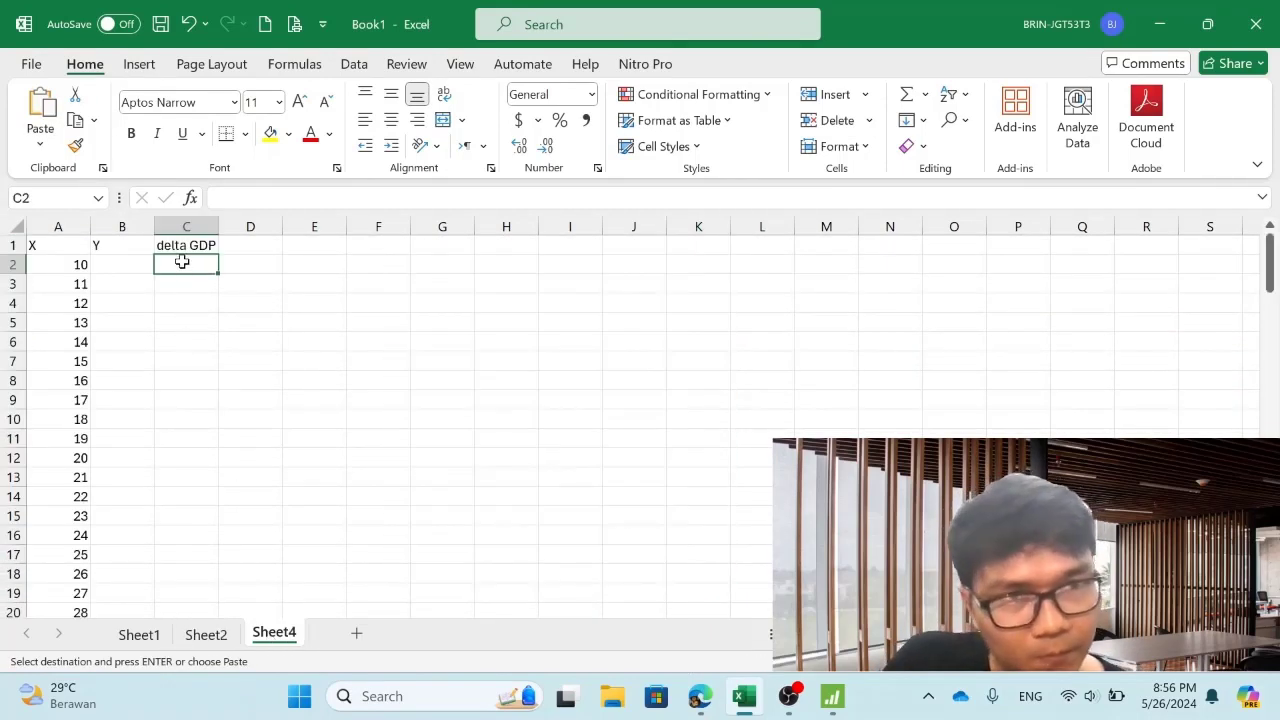
right_click(182, 261)
click(258, 217)
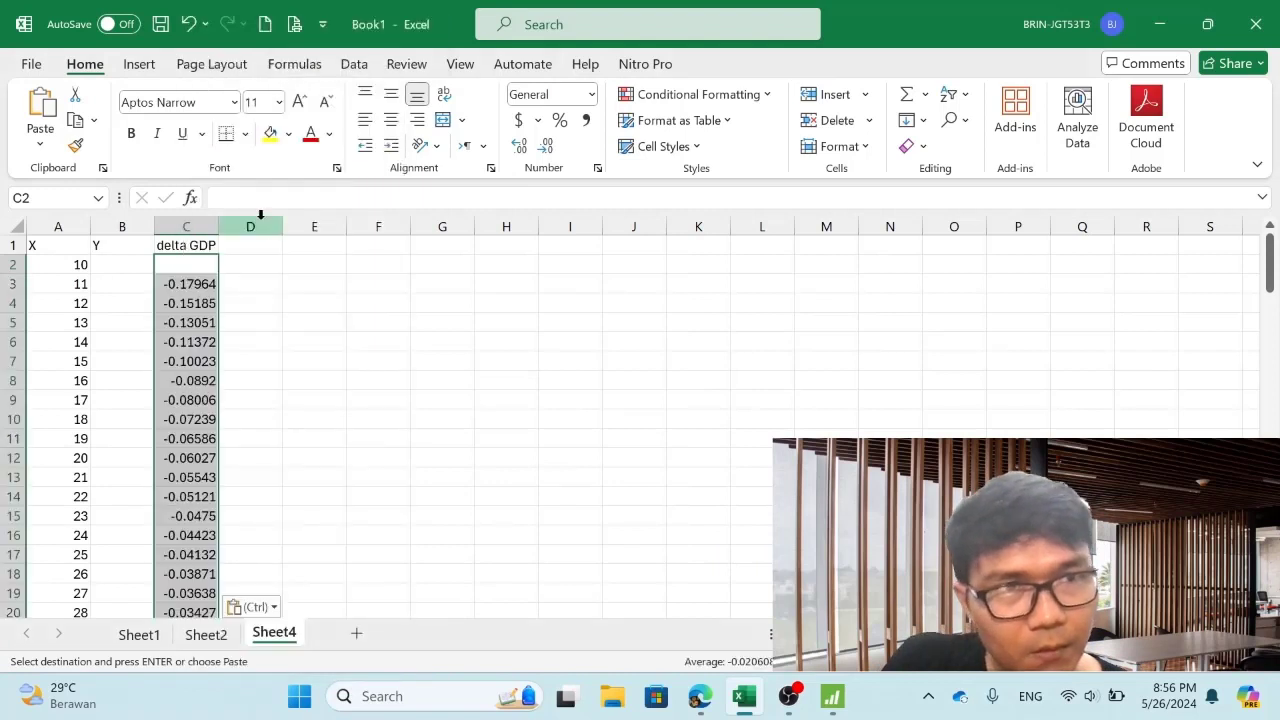
click(12, 264)
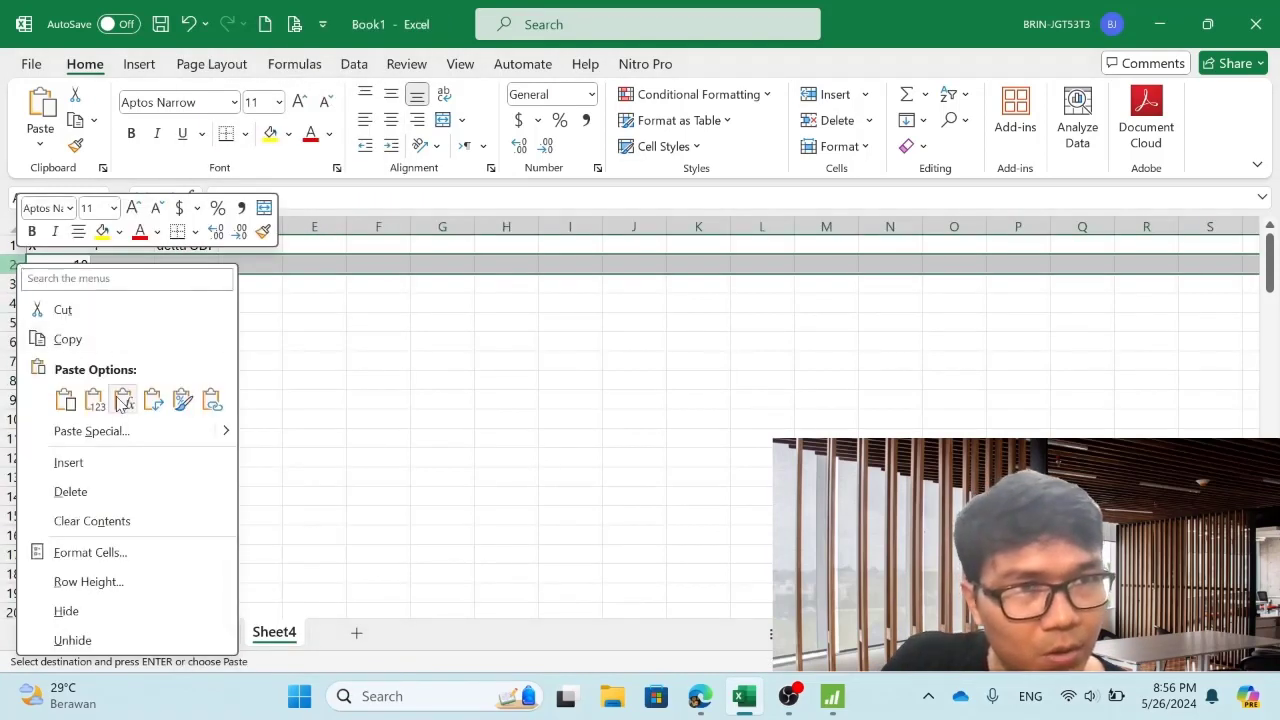
click(70, 490)
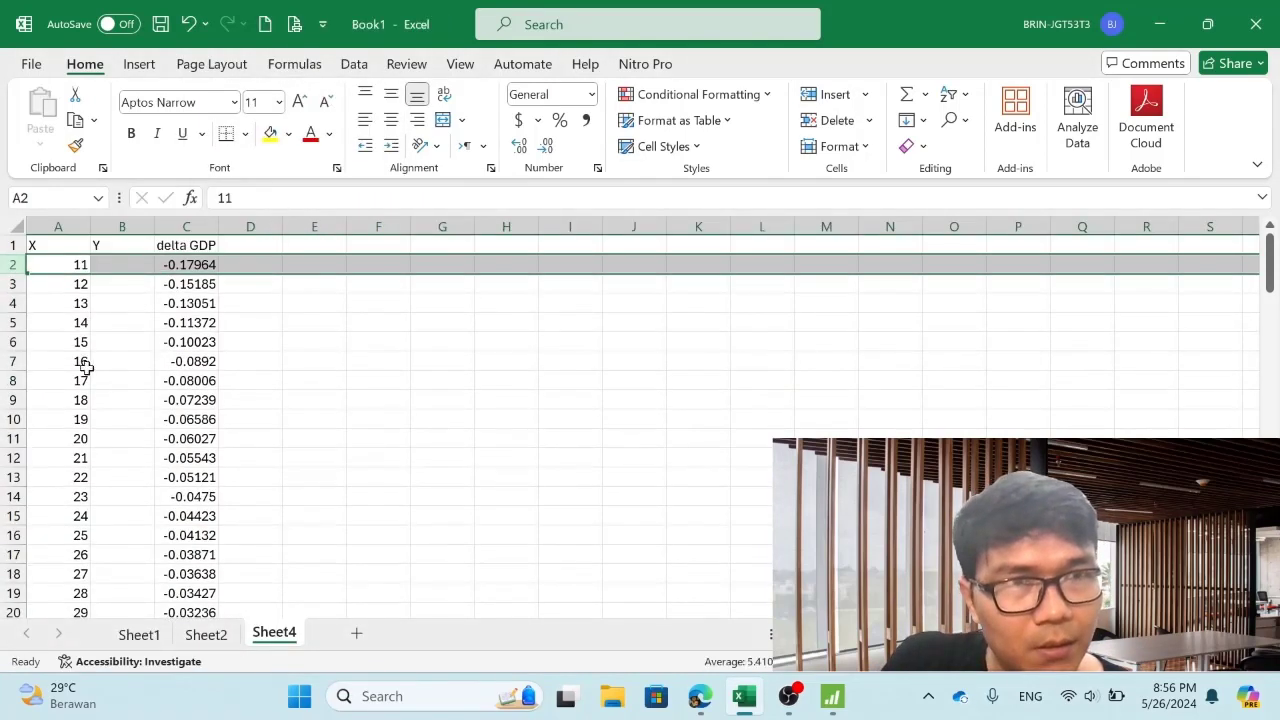
Step: Copy the Y heading from B1 over the delta GDP heading in C1, and delete the empty column B
click(119, 245)
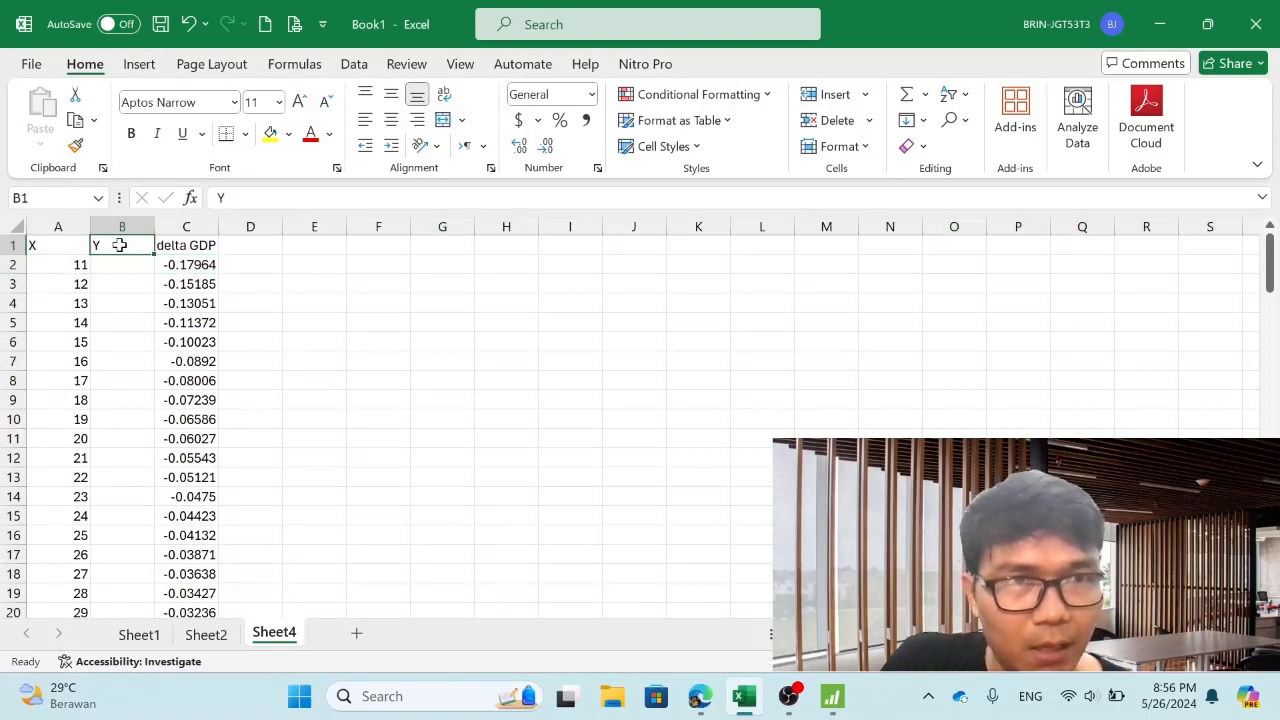
key(ctrl+c)
key(Right)
key(Return)
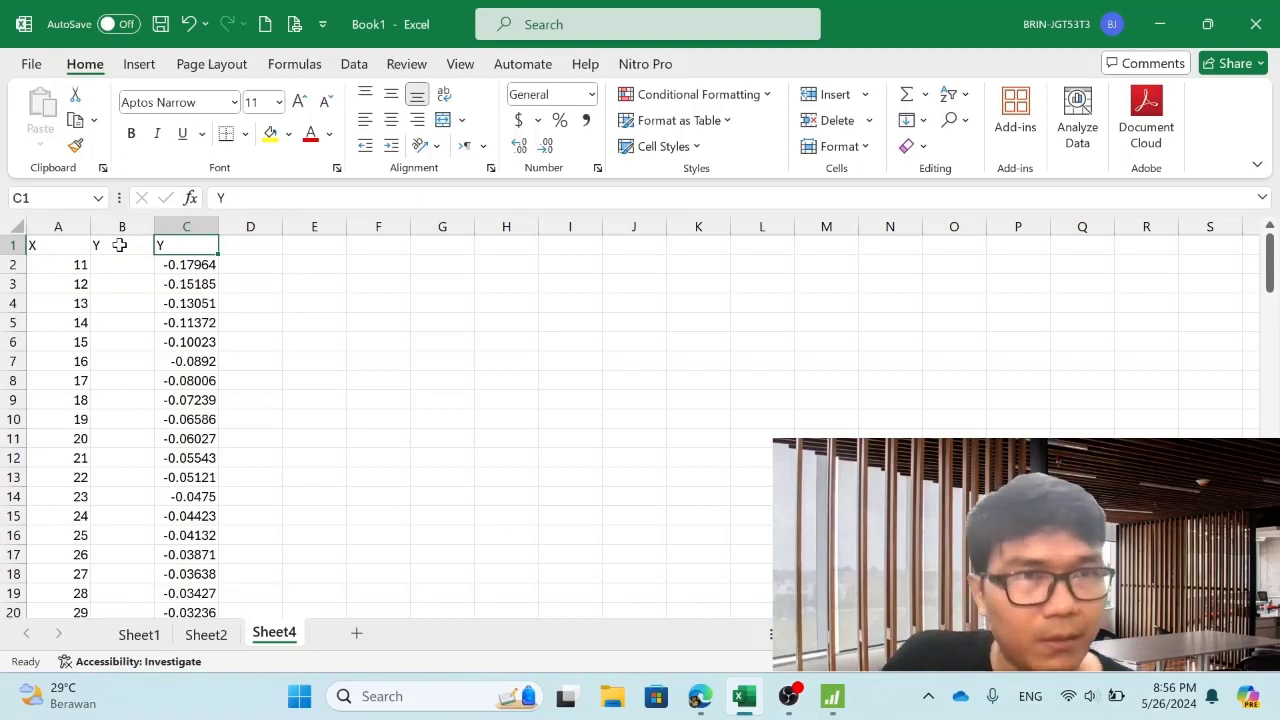
click(121, 227)
right_click(121, 227)
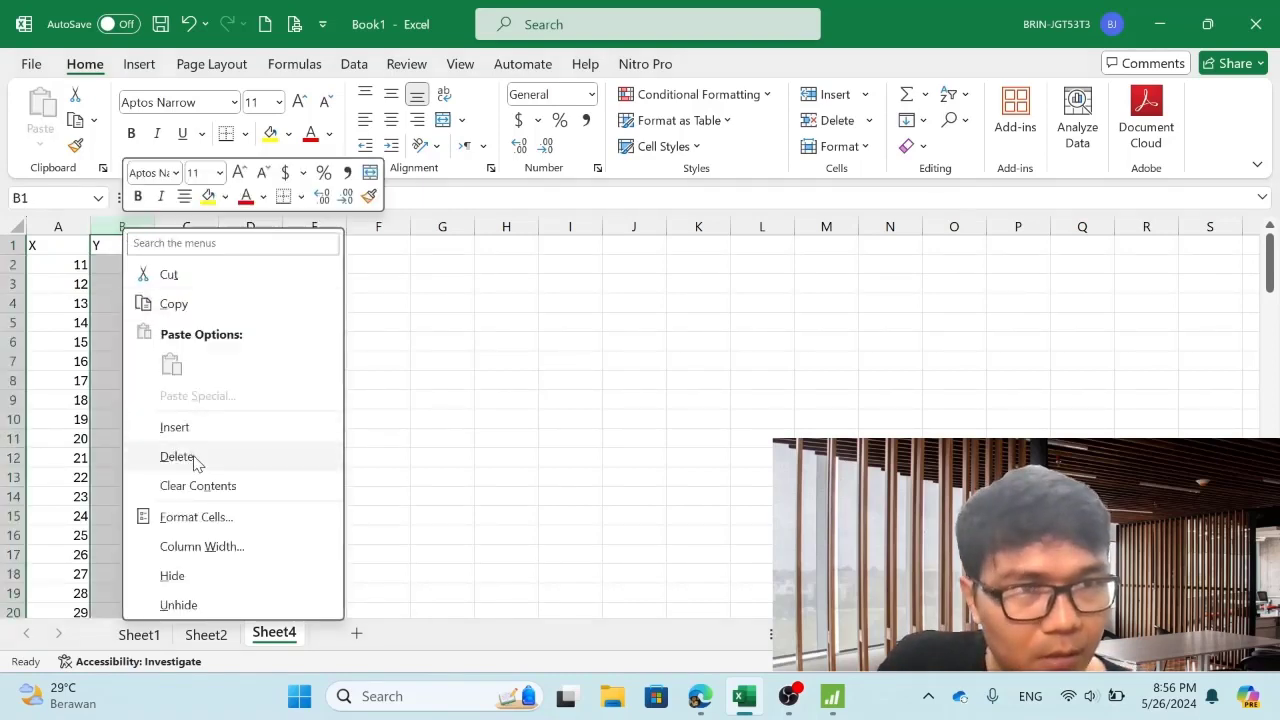
click(192, 457)
Step: Copy the X and Y data in A1:B115 of Sheet4 and compare it with the X and Y columns of the Minitab worksheet
drag(62, 246, 117, 552)
key(ctrl+c)
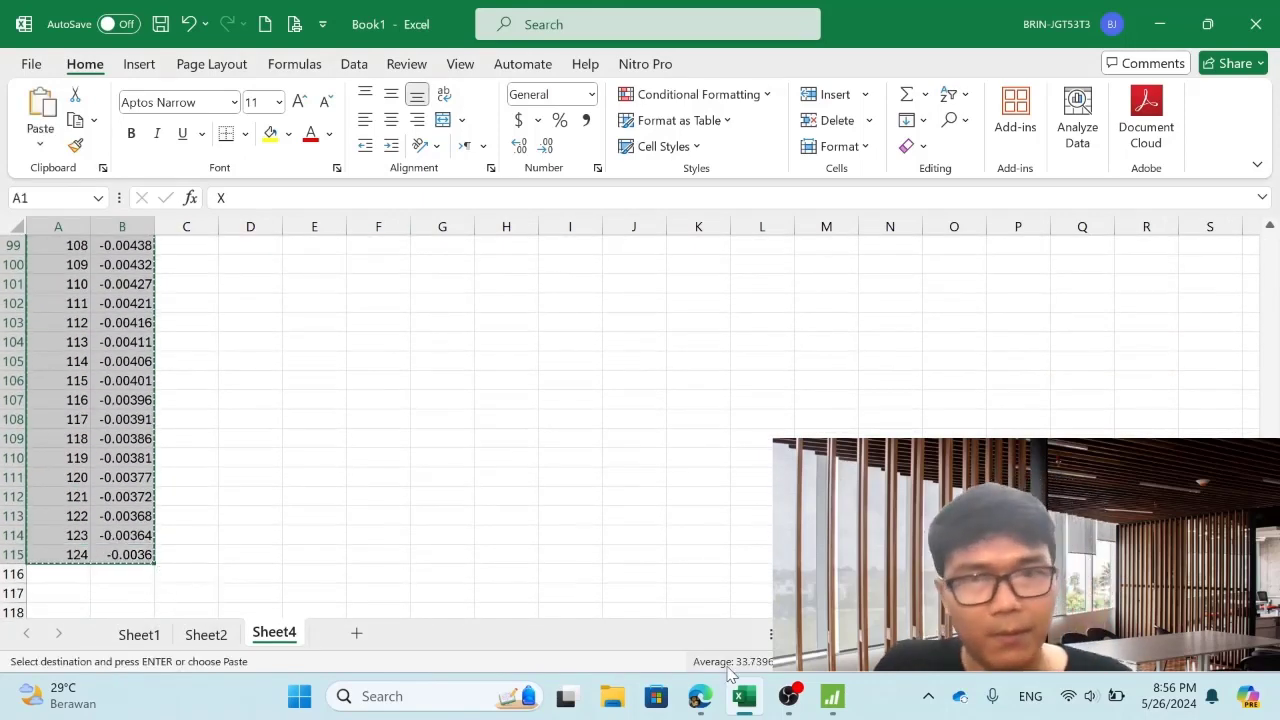
click(830, 698)
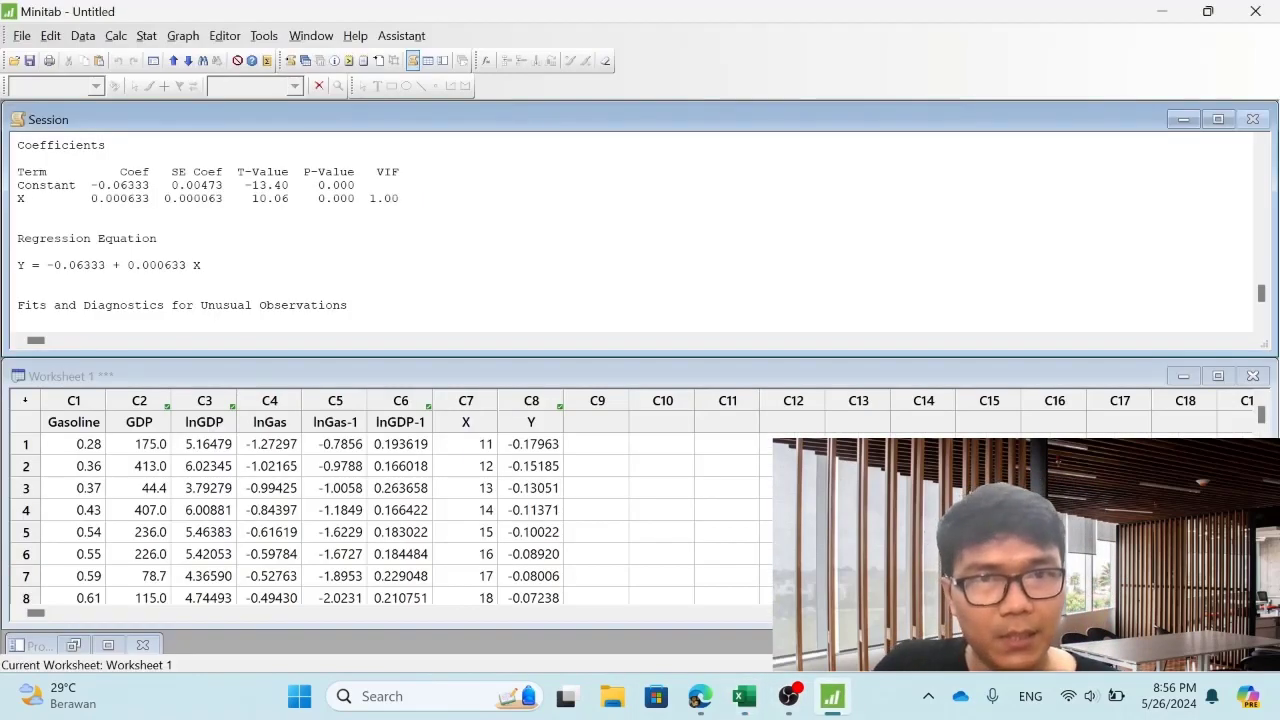
click(1262, 418)
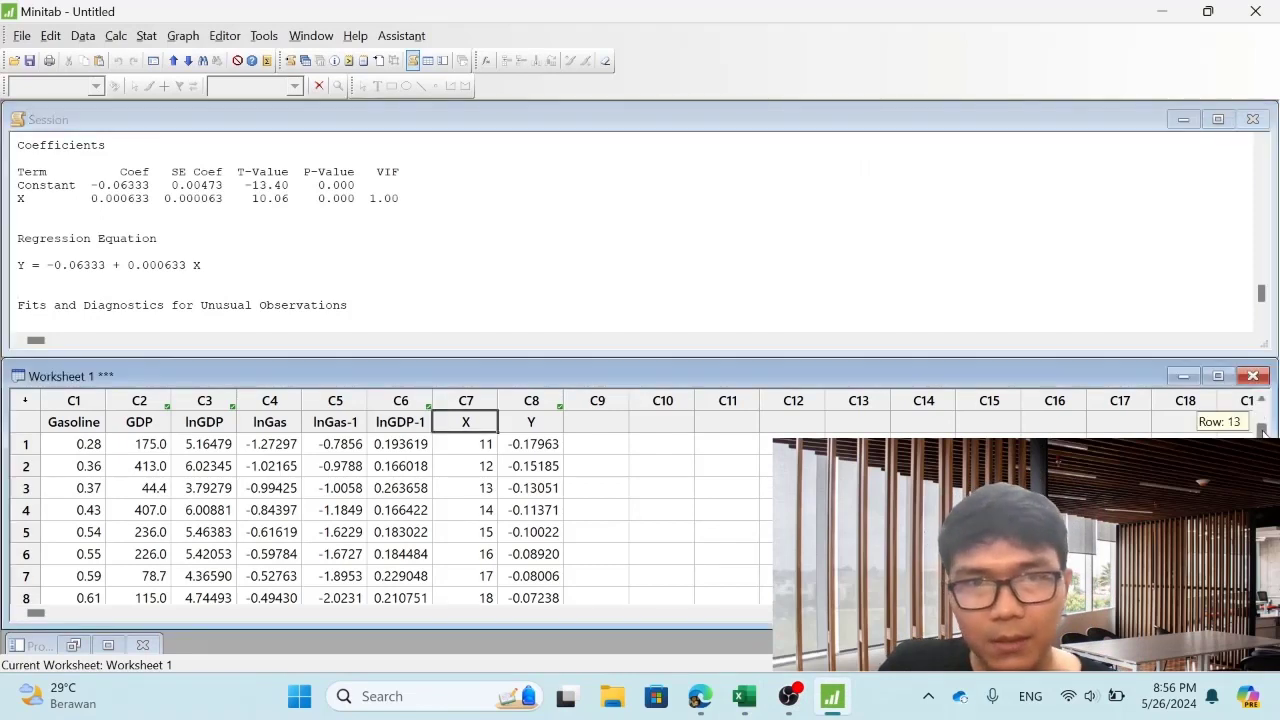
drag(1262, 490, 1262, 570)
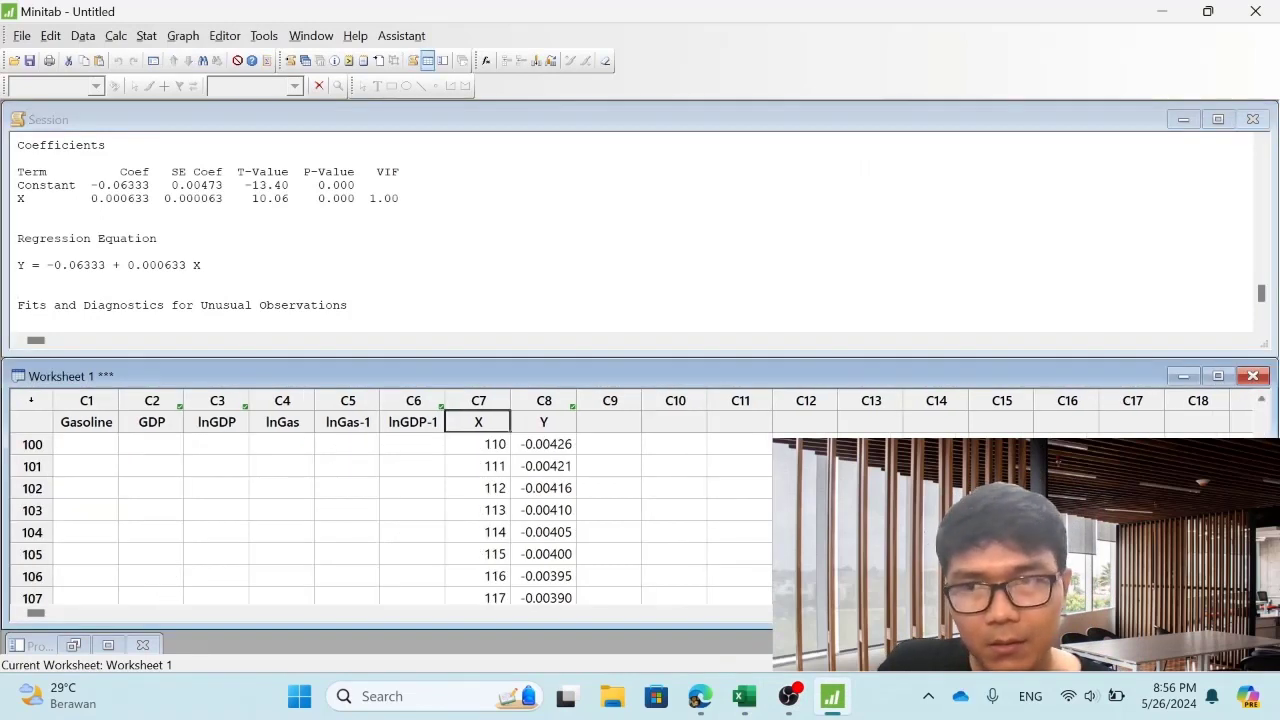
scroll(1262, 570, down, 5)
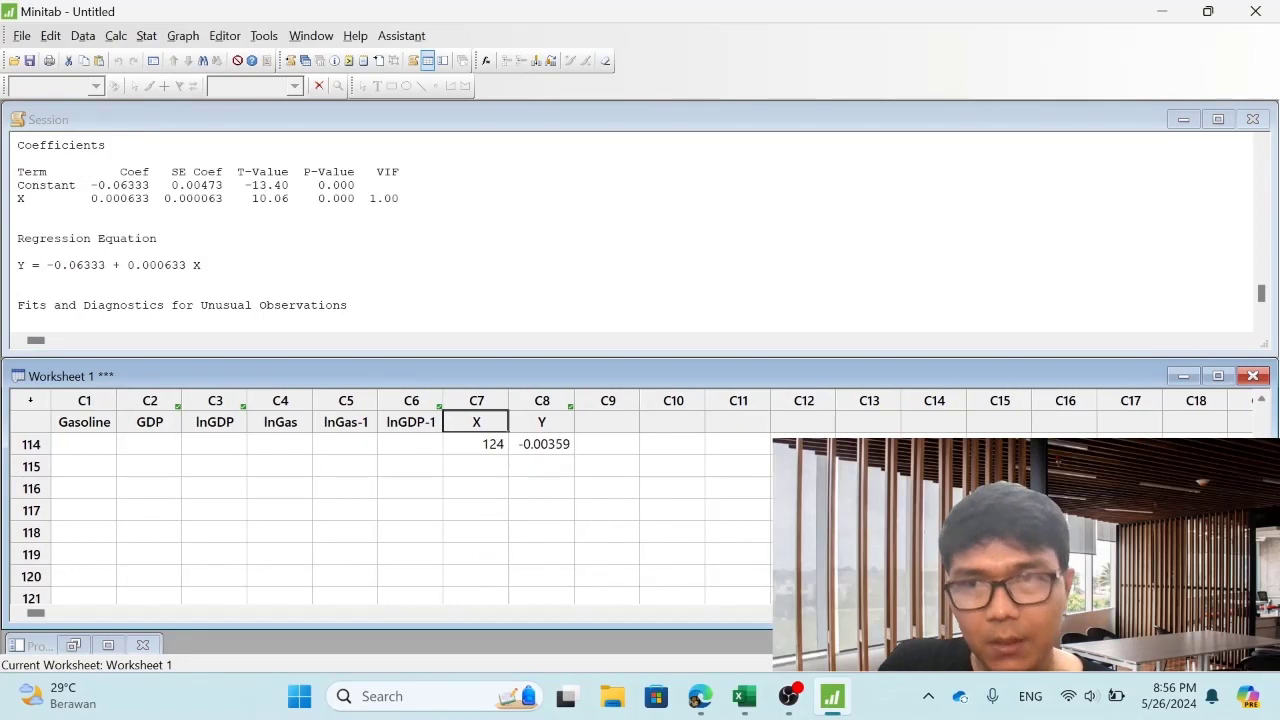
scroll(400, 520, up, 12)
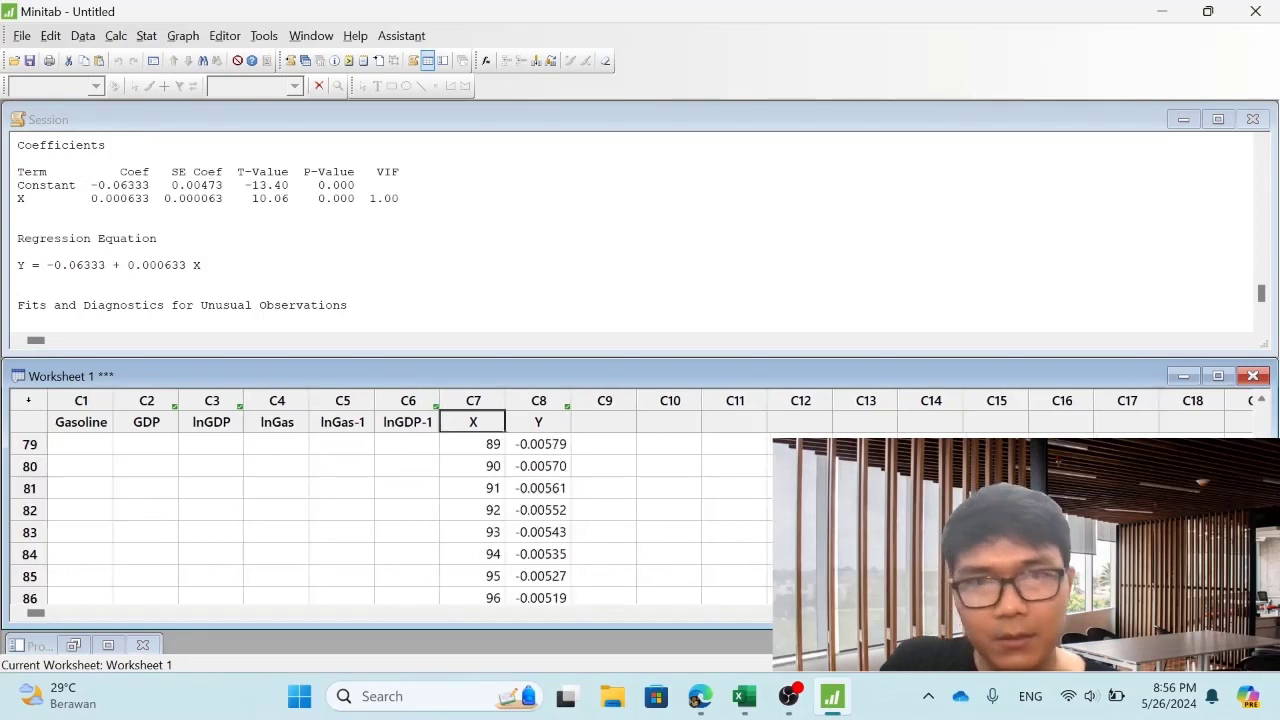
click(544, 576)
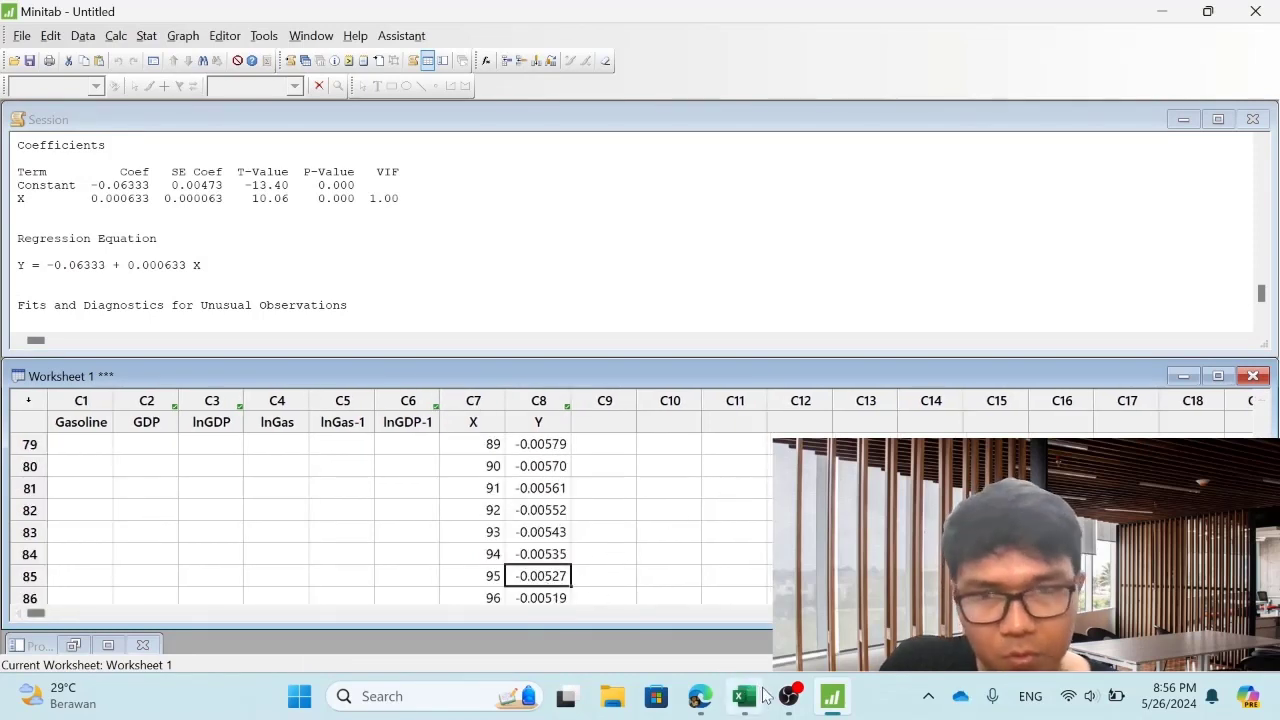
click(737, 706)
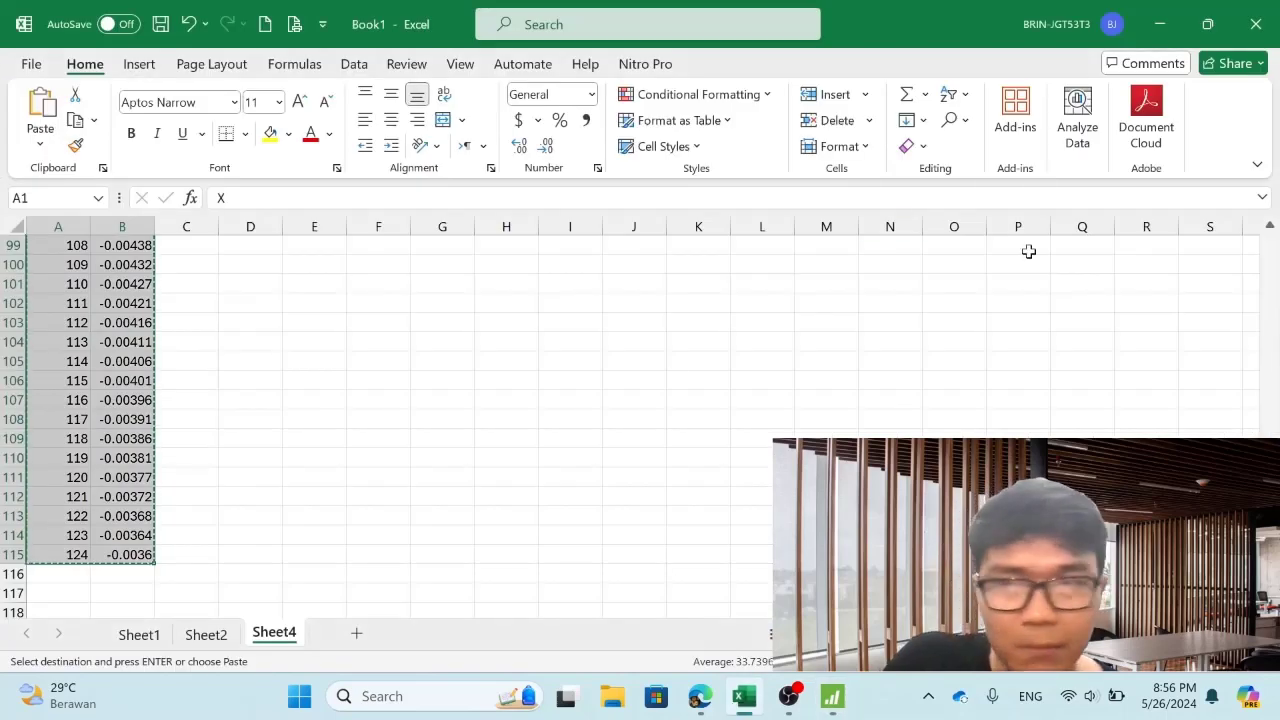
click(1270, 230)
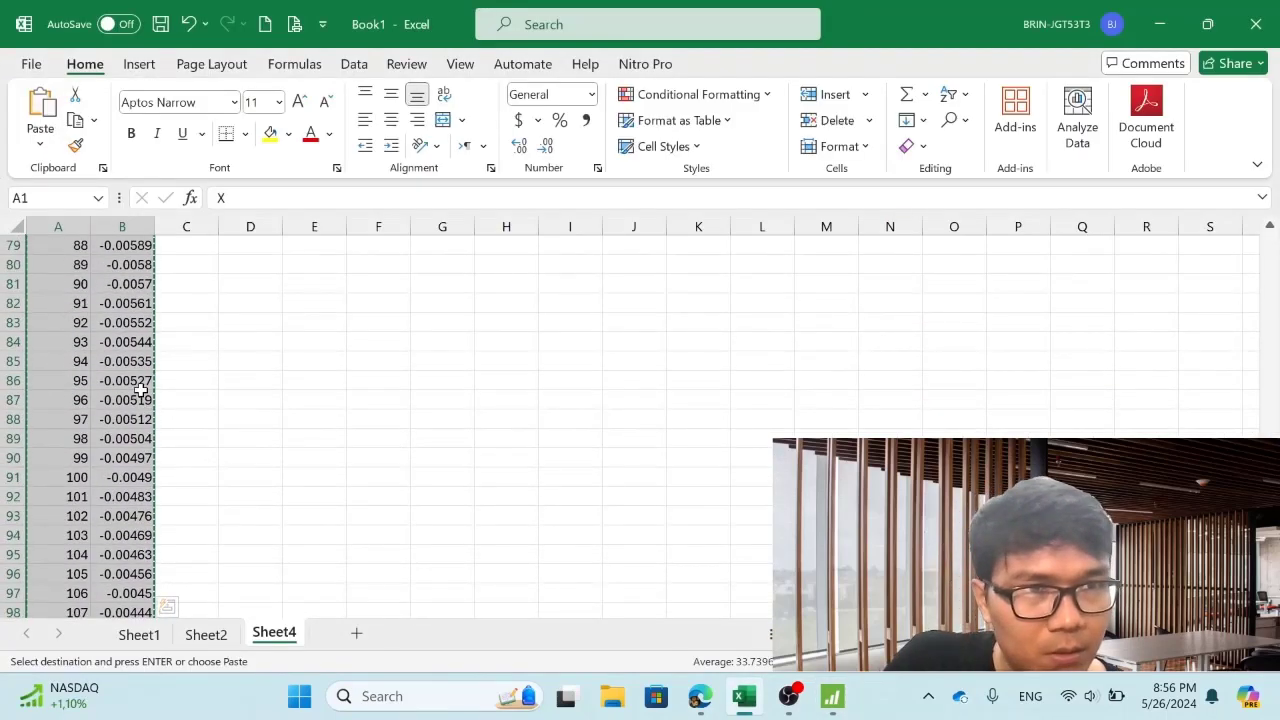
click(138, 381)
click(832, 696)
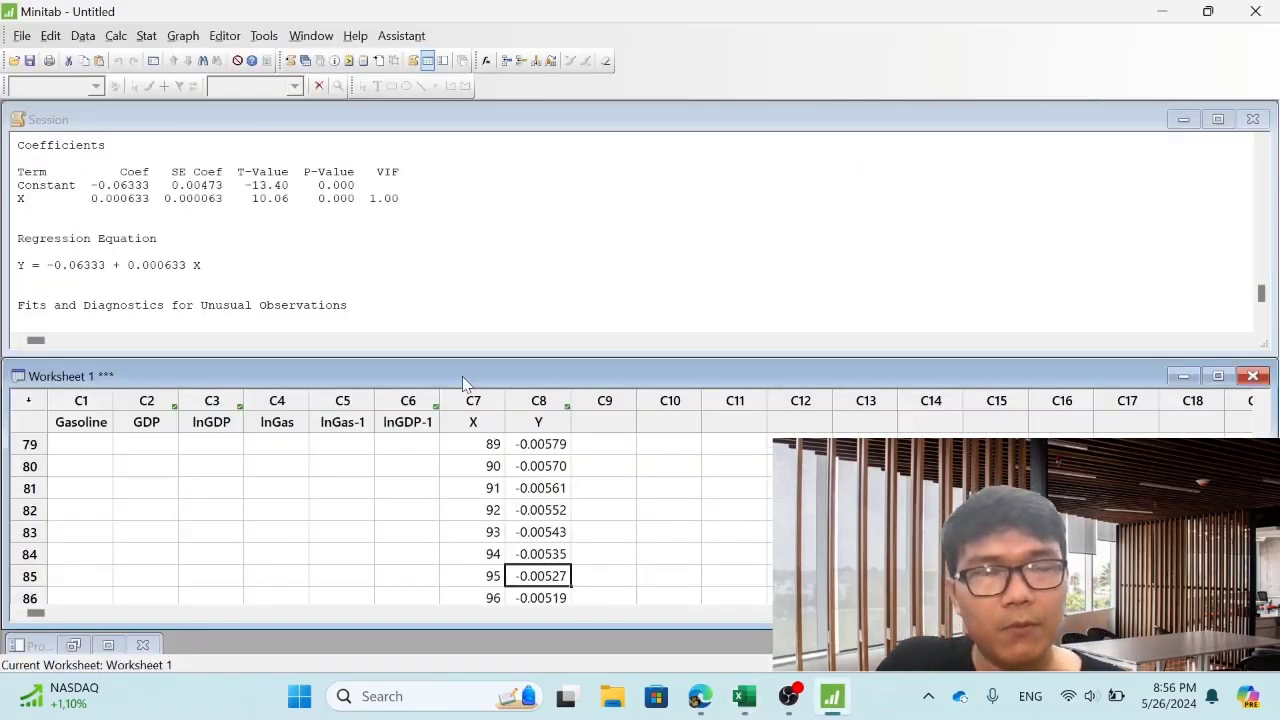
Step: Fit a regression model with Y as response and X as continuous predictor, and show its results in the maximized session output
click(146, 35)
mouse_move(188, 84)
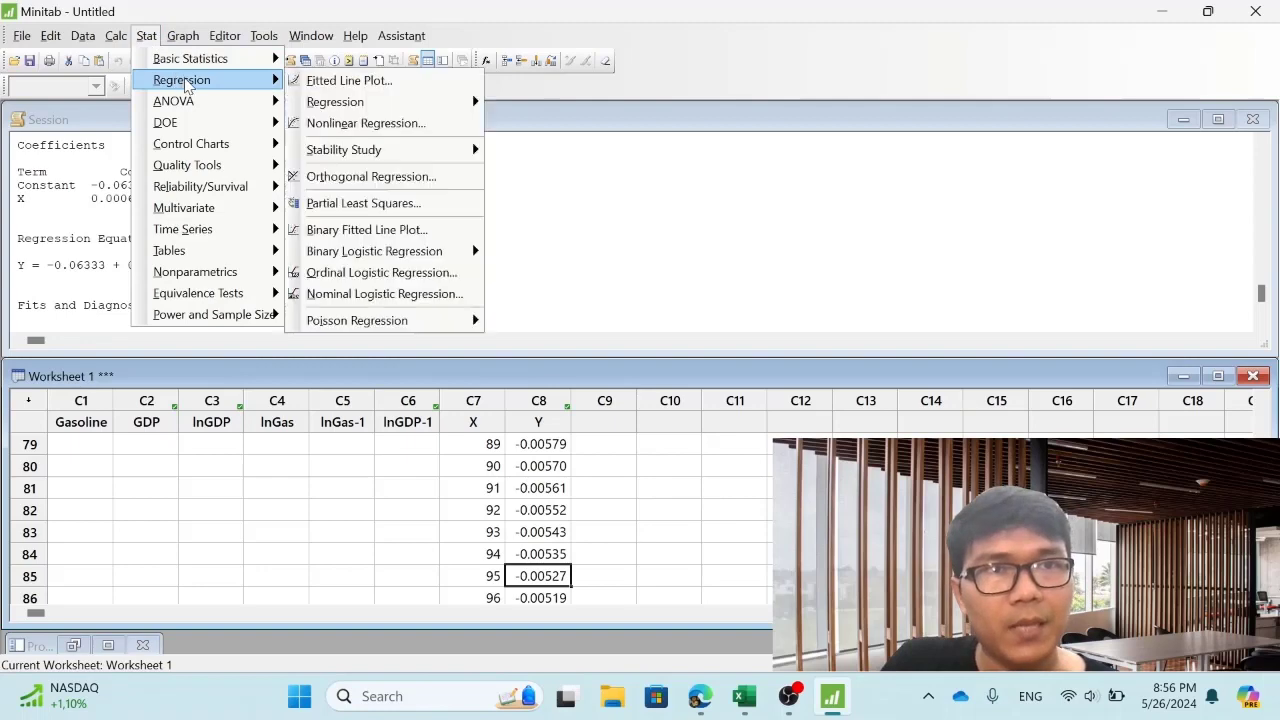
mouse_move(410, 104)
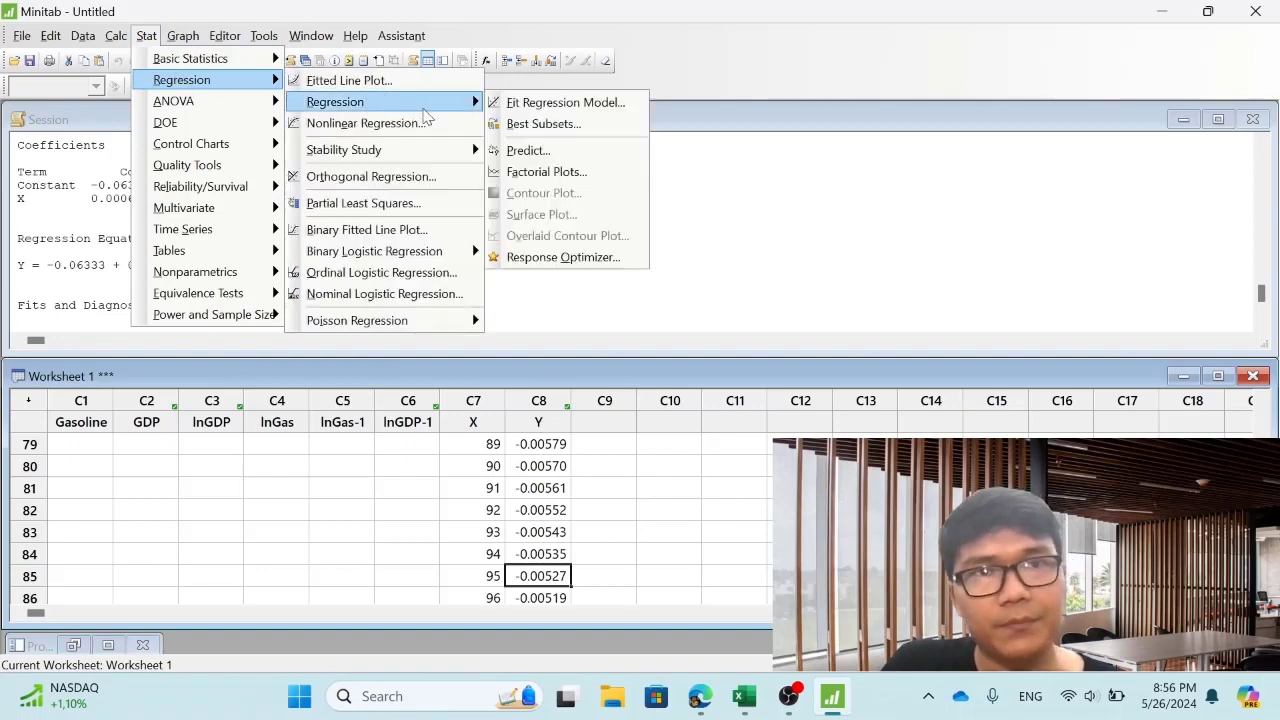
click(526, 103)
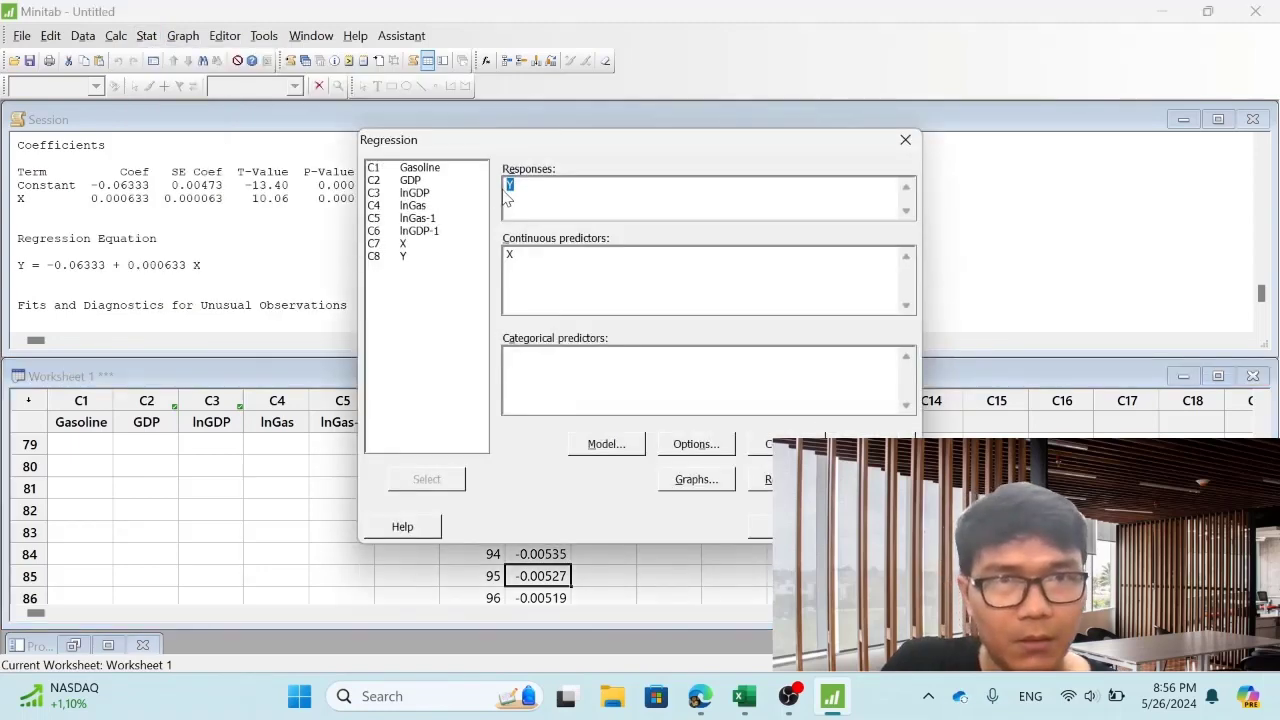
click(767, 529)
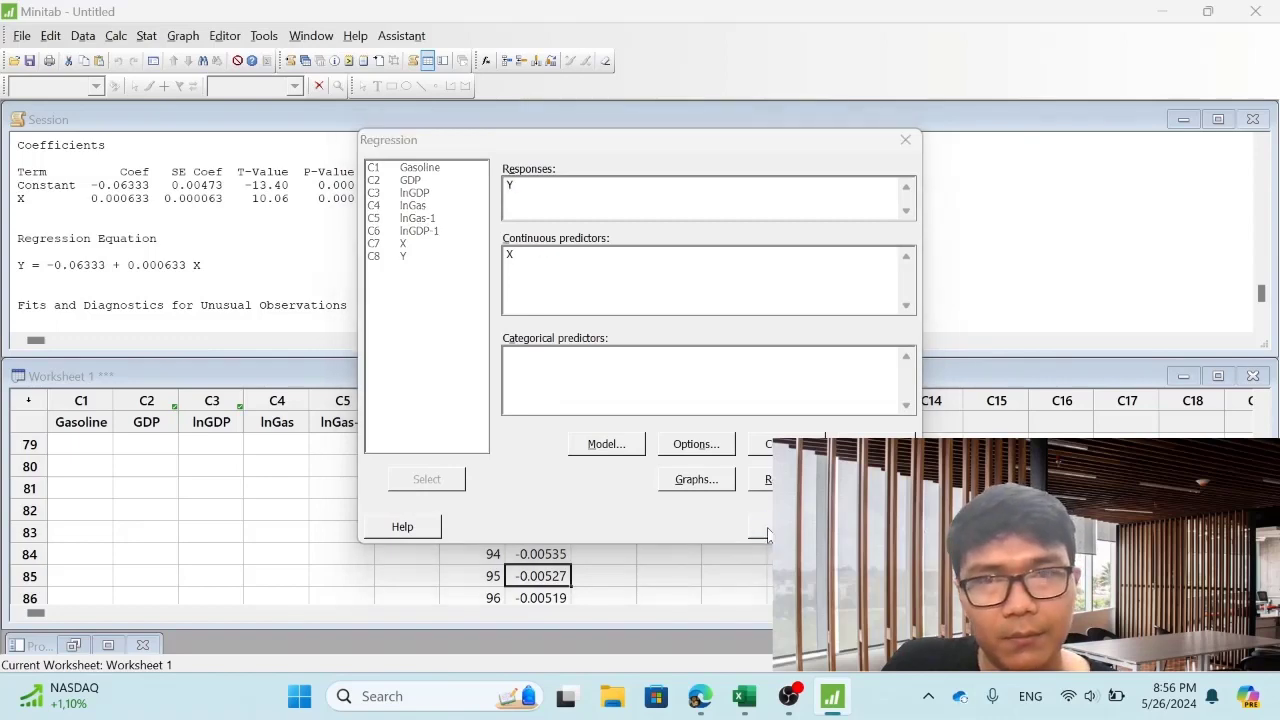
click(1217, 119)
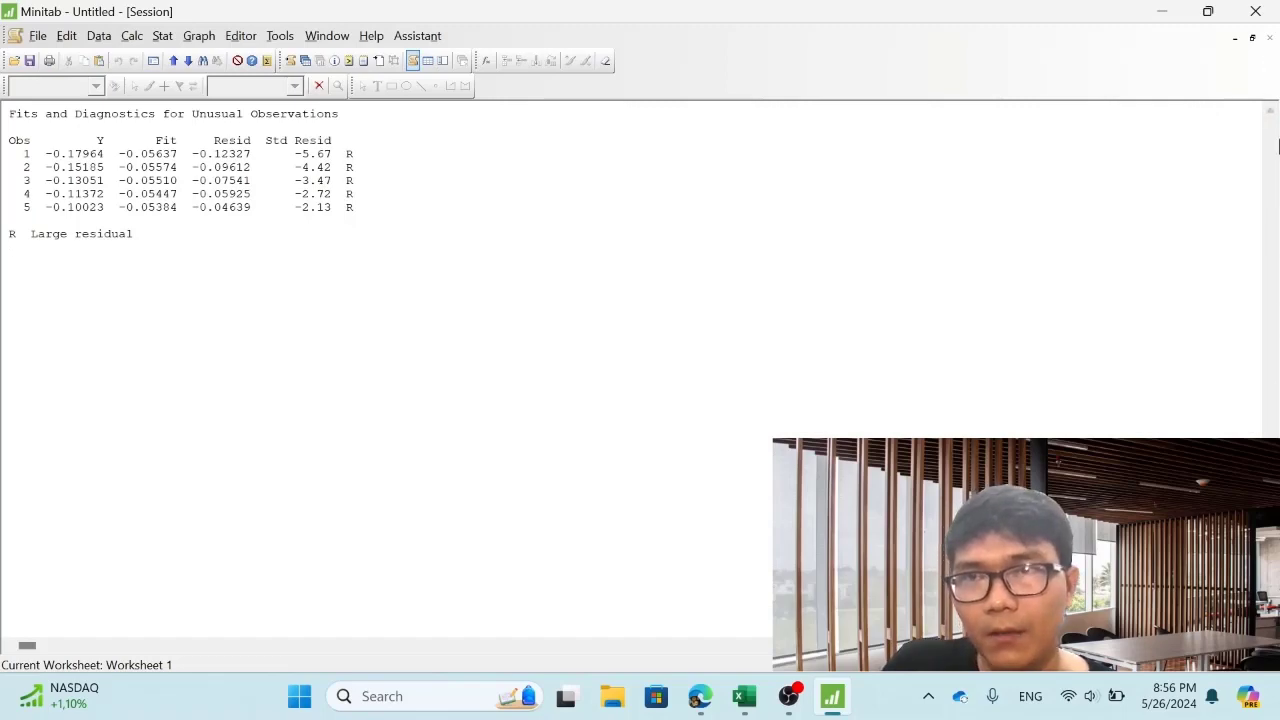
scroll(1270, 112, up, 5)
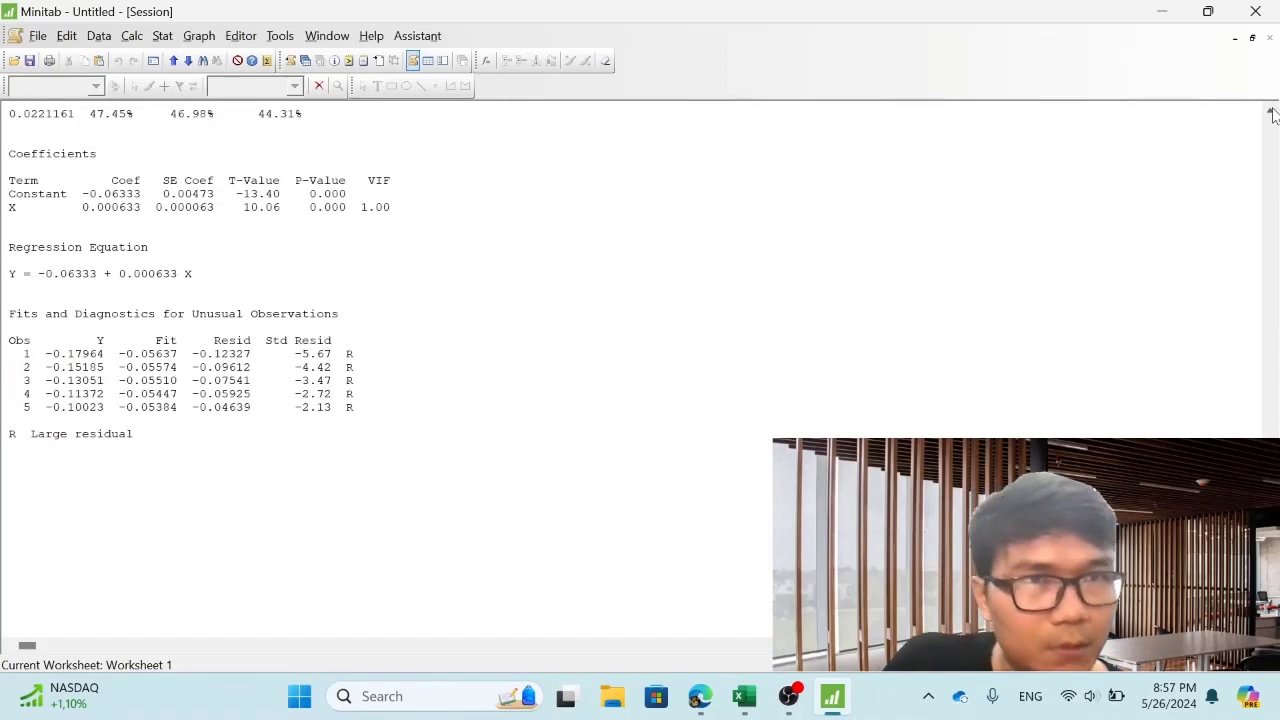
scroll(1272, 114, up, 6)
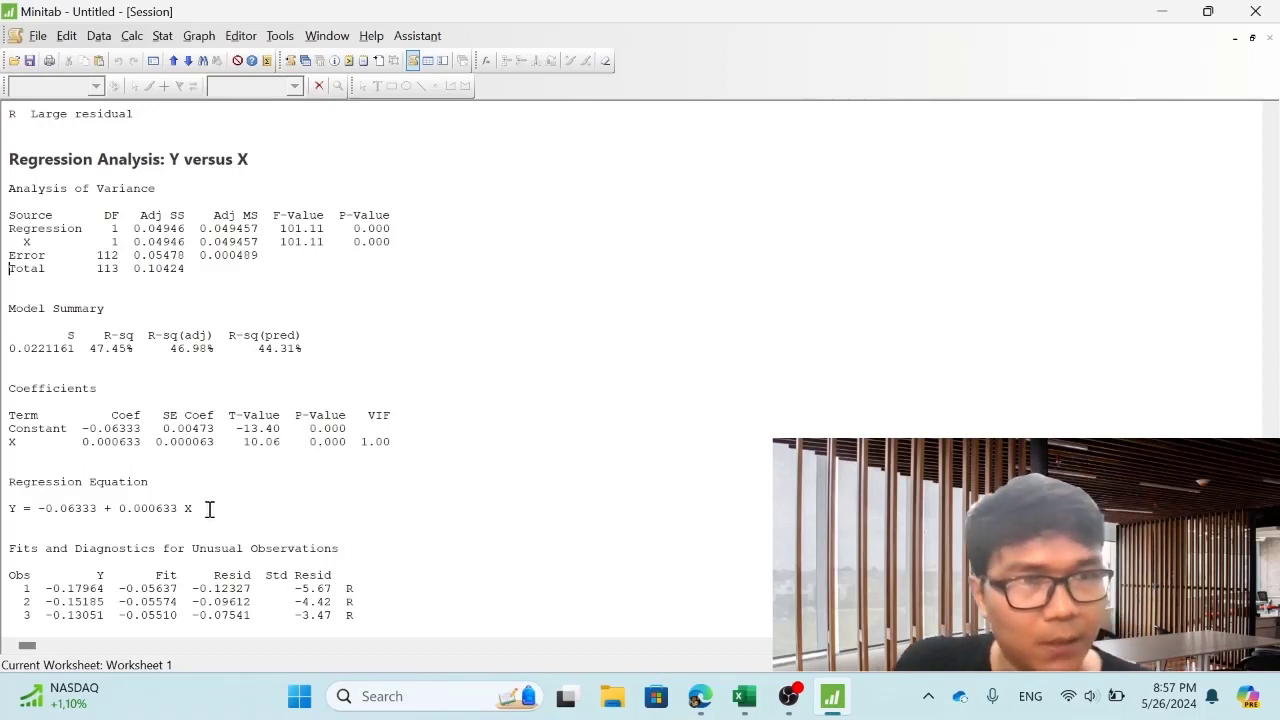
Step: Copy the regression equation Y = -0.06333 + 0.000633 X from the Minitab output into cell N1 of Sheet2 in Excel
drag(209, 511, 12, 511)
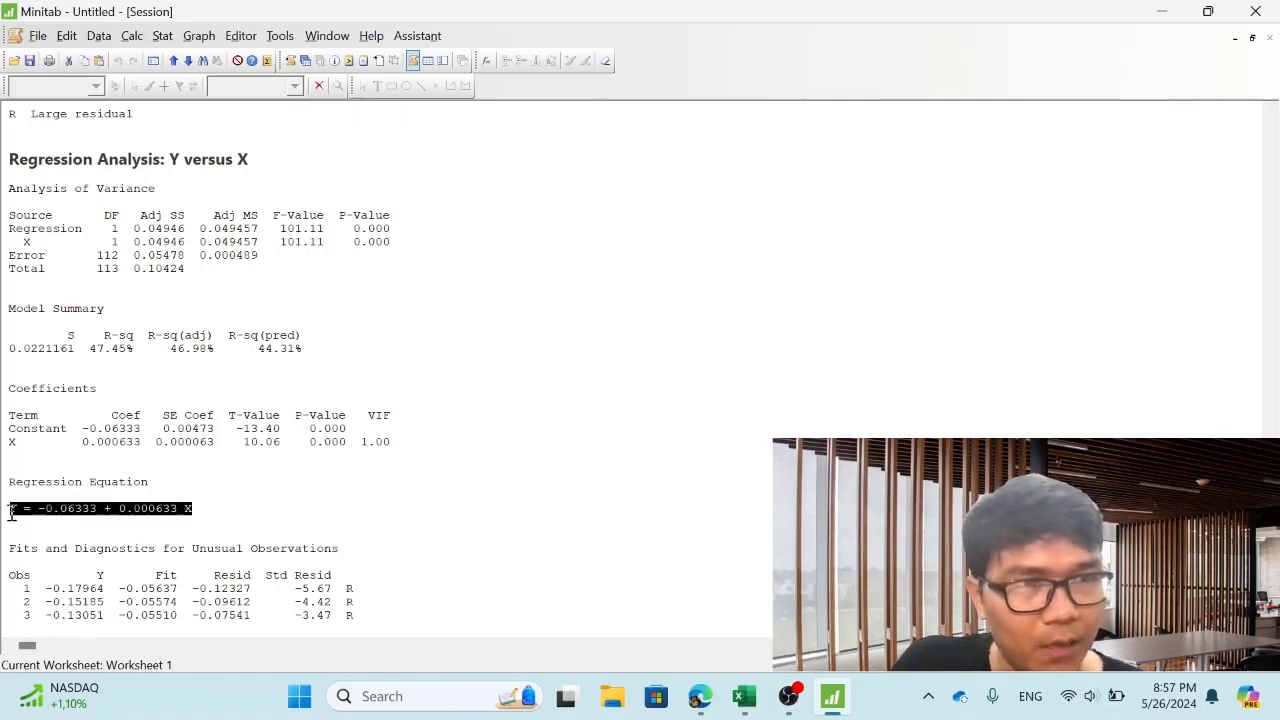
click(744, 696)
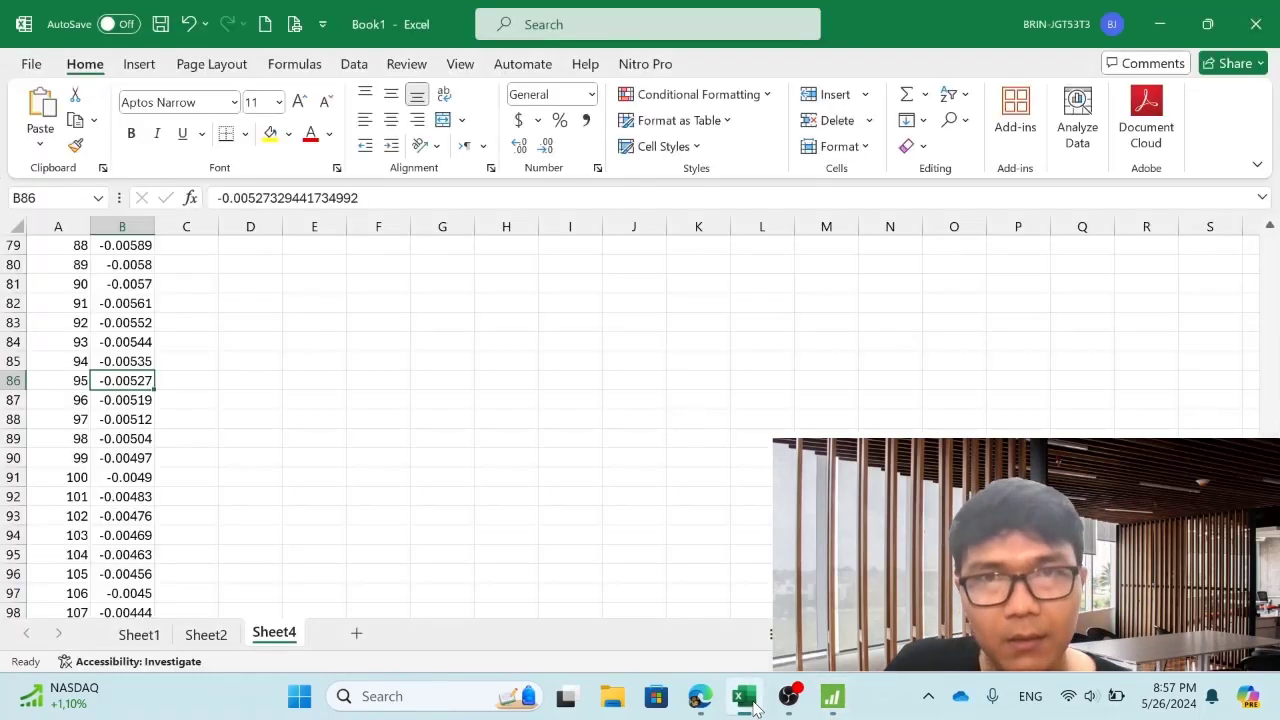
click(212, 635)
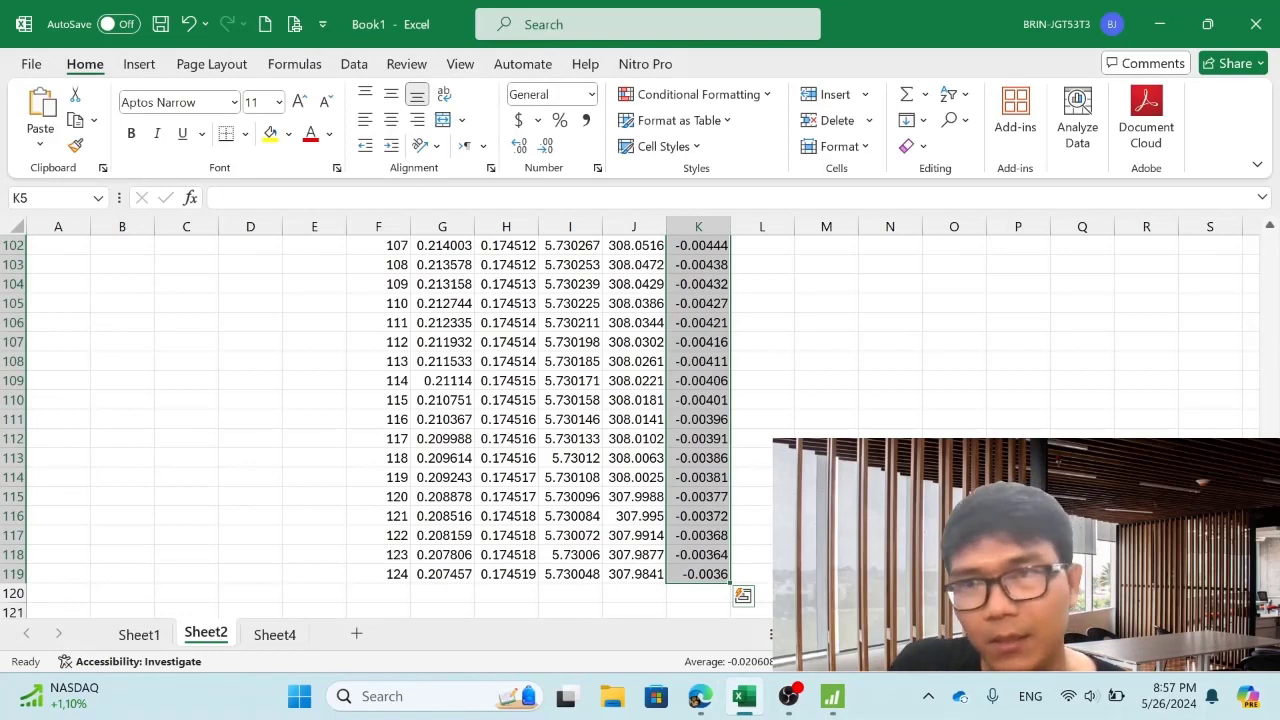
scroll(930, 285, up, 20)
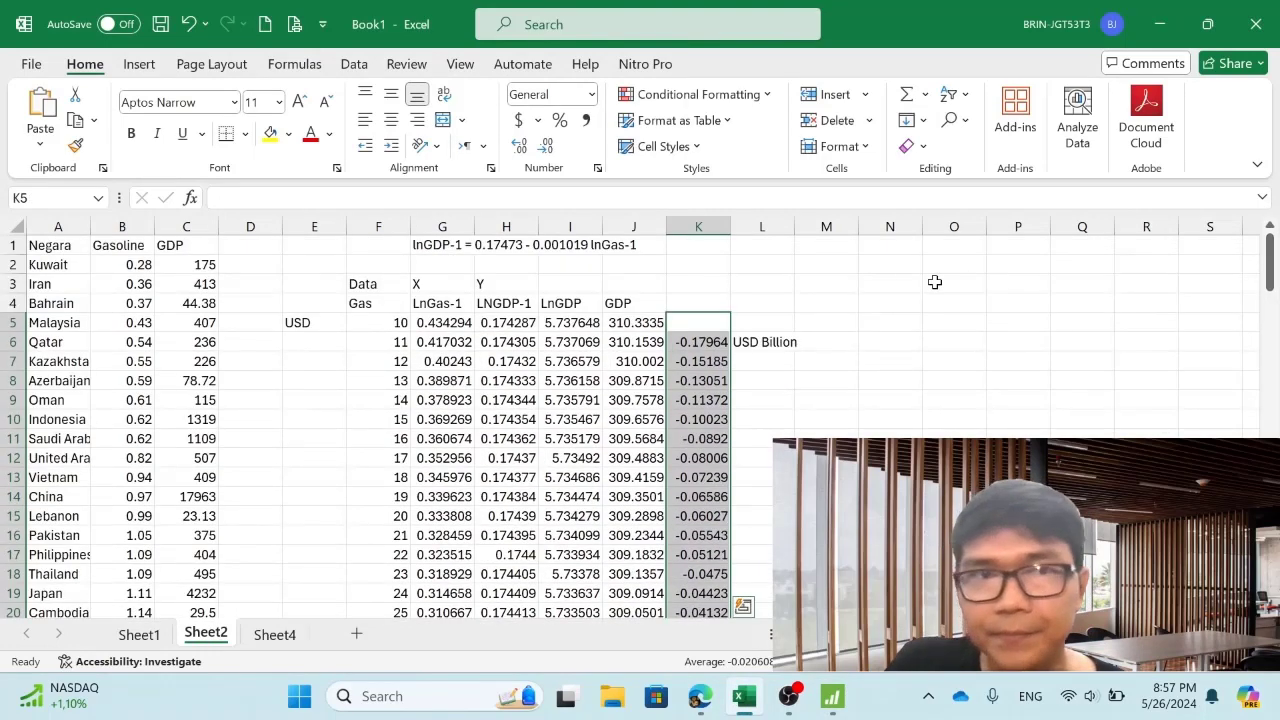
click(875, 247)
click(669, 197)
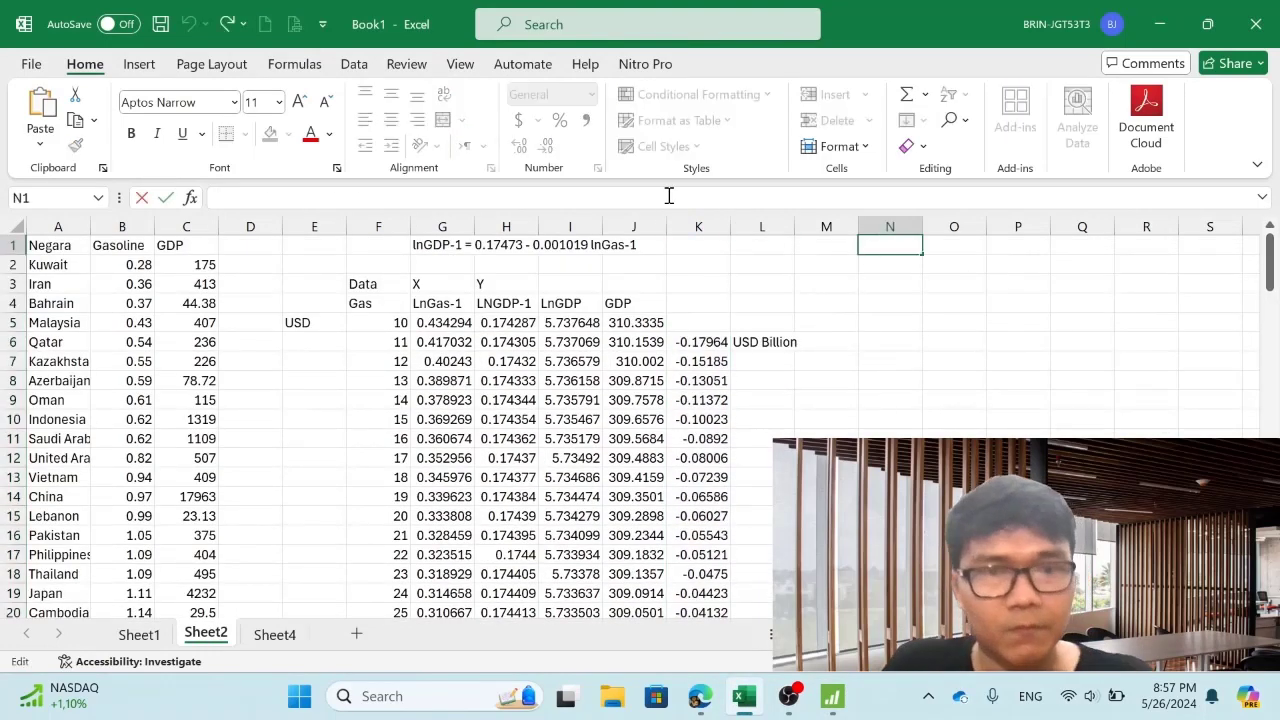
key(ctrl+v)
key(Return)
key(Return)
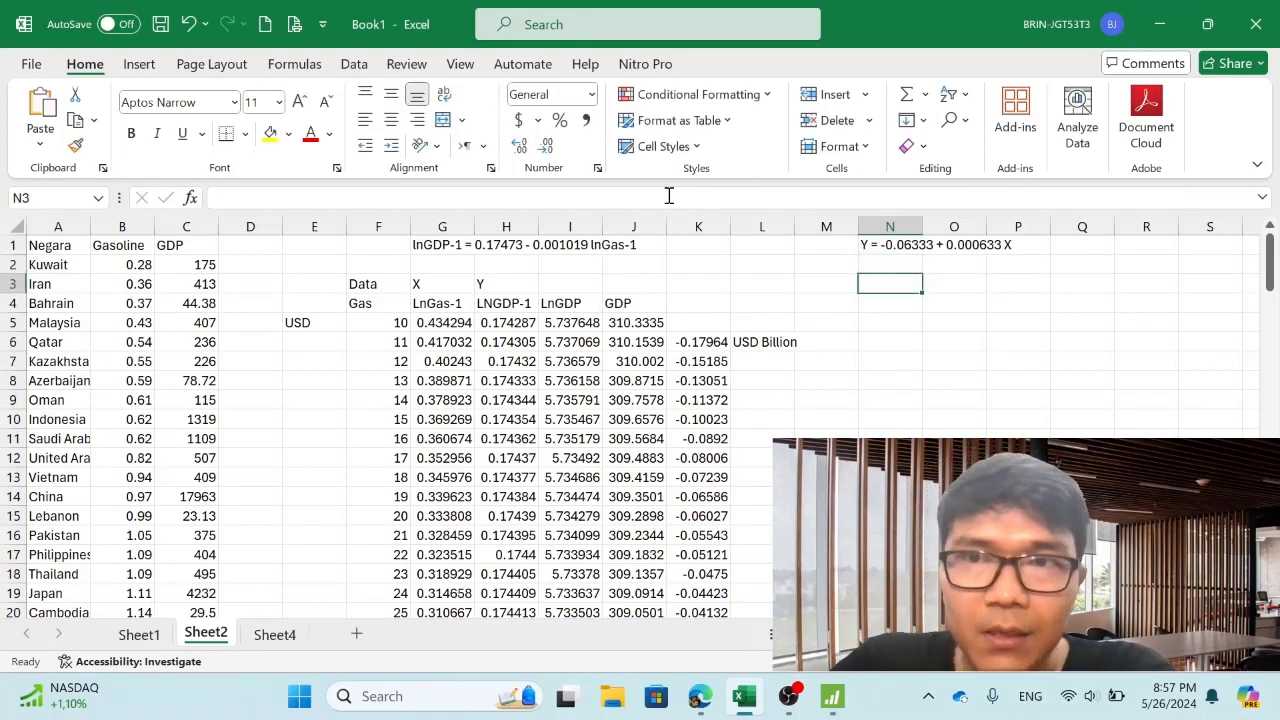
Step: Review the equation in N1 and enter its slope coefficient, 0.000633, in cell N3
click(968, 248)
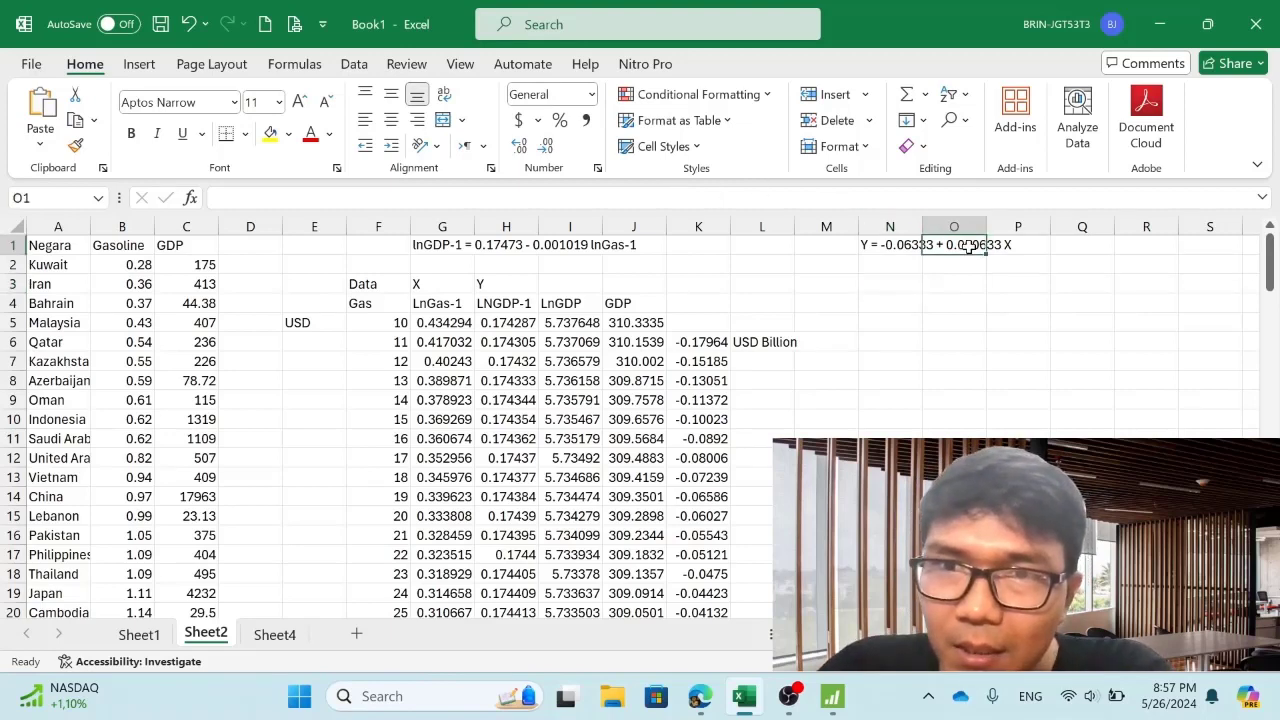
click(906, 247)
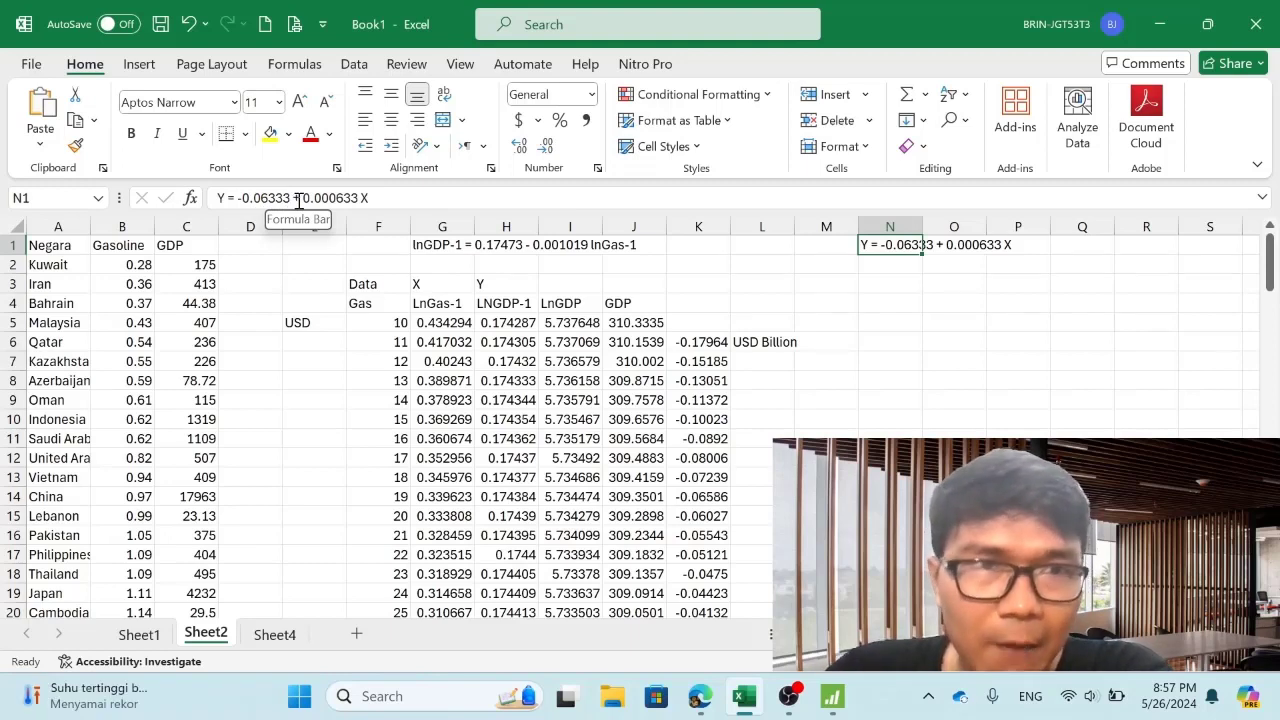
click(360, 197)
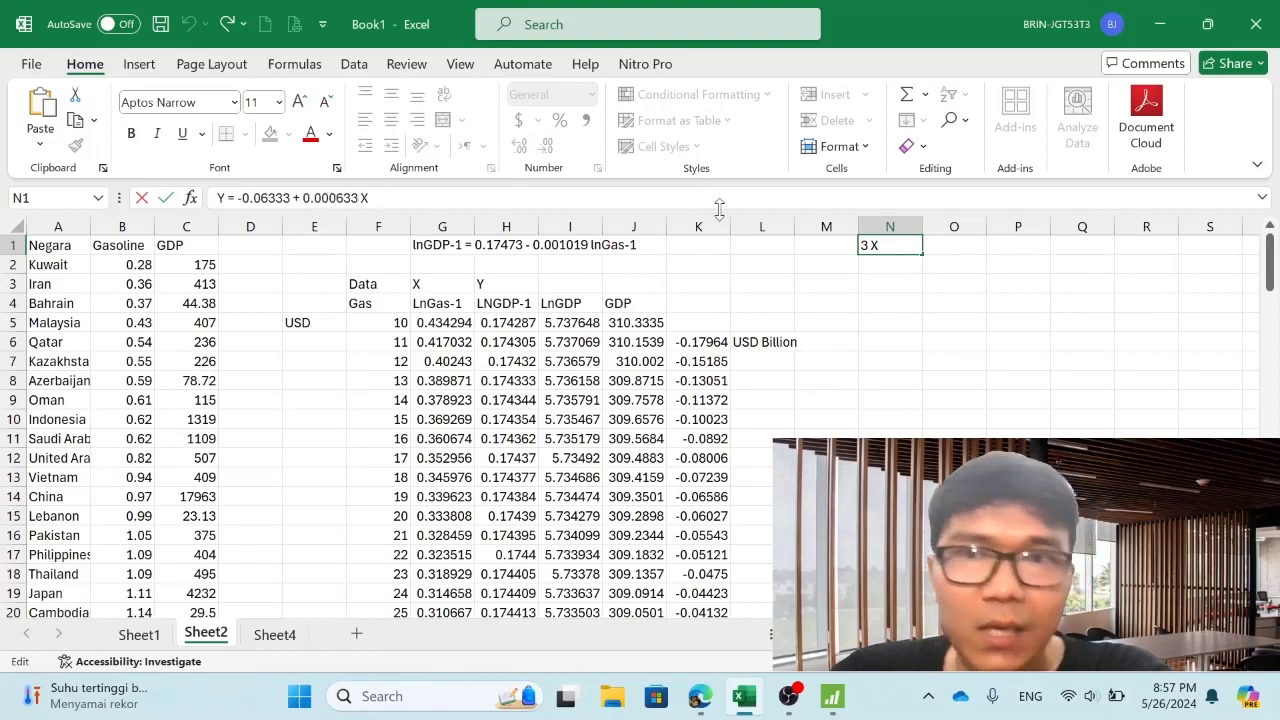
click(871, 279)
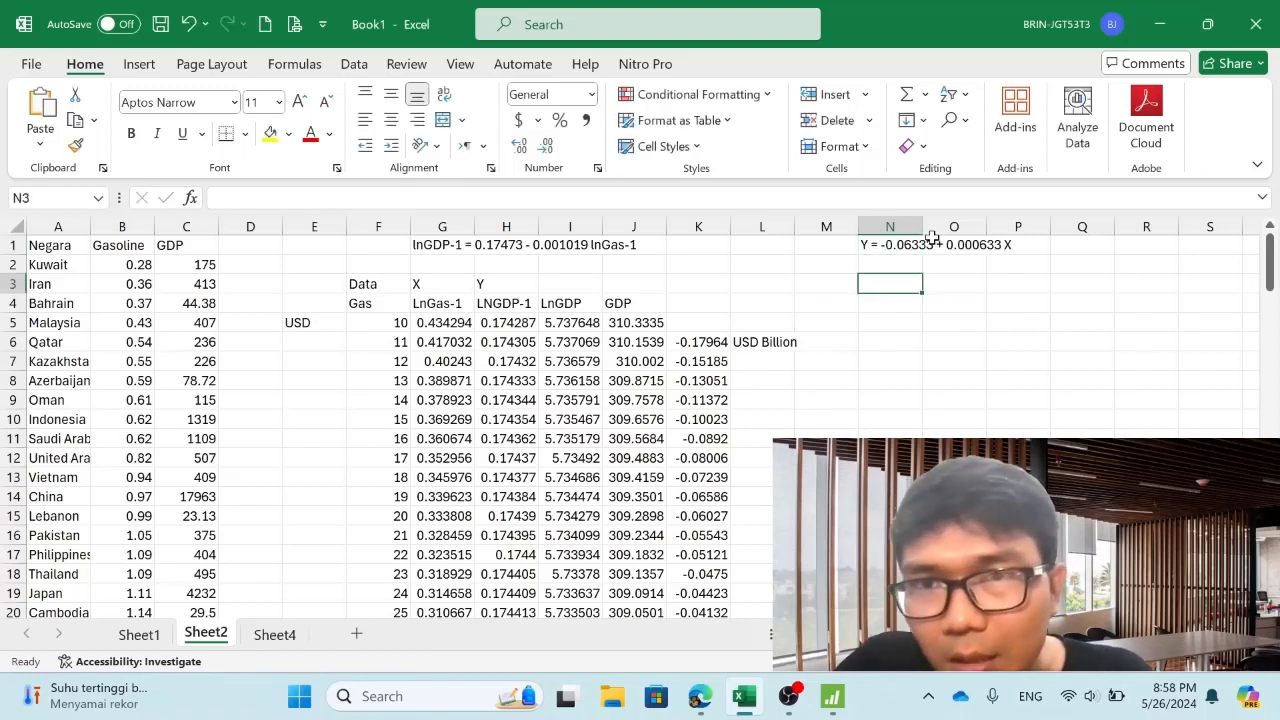
text(0.)
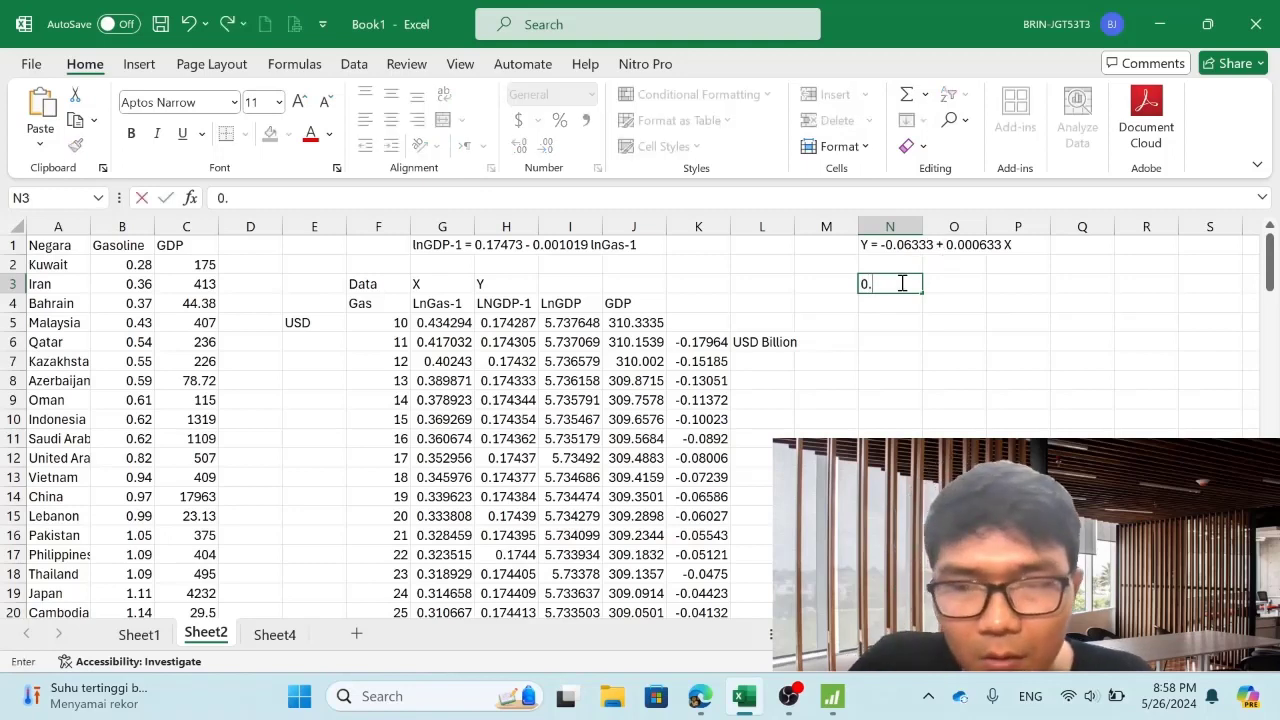
text(000)
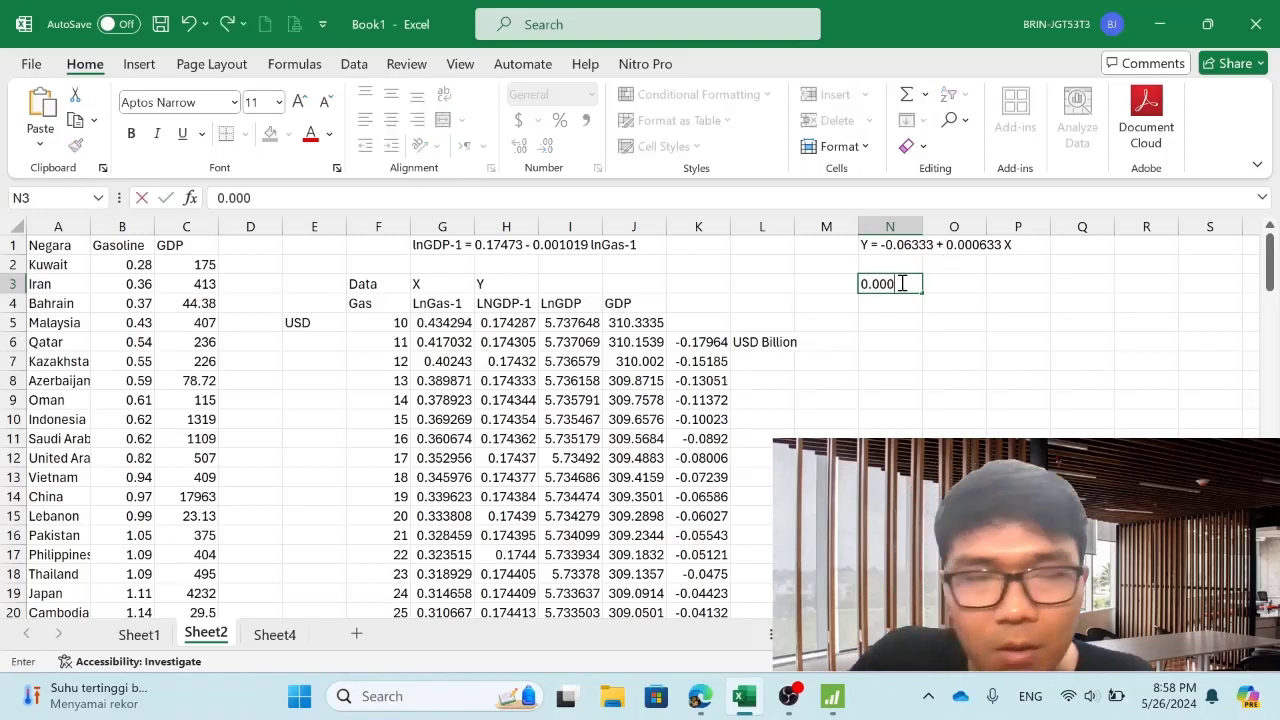
text(633)
key(Return)
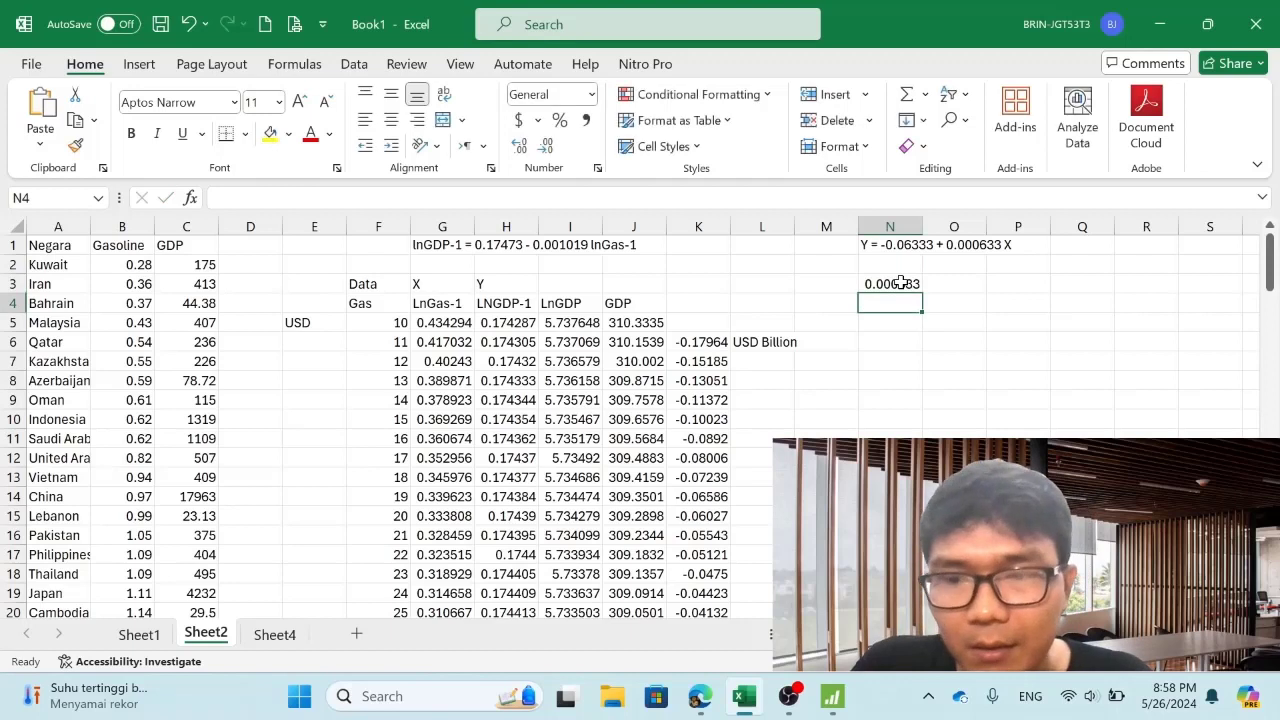
key(Up)
key(Right)
text(=1)
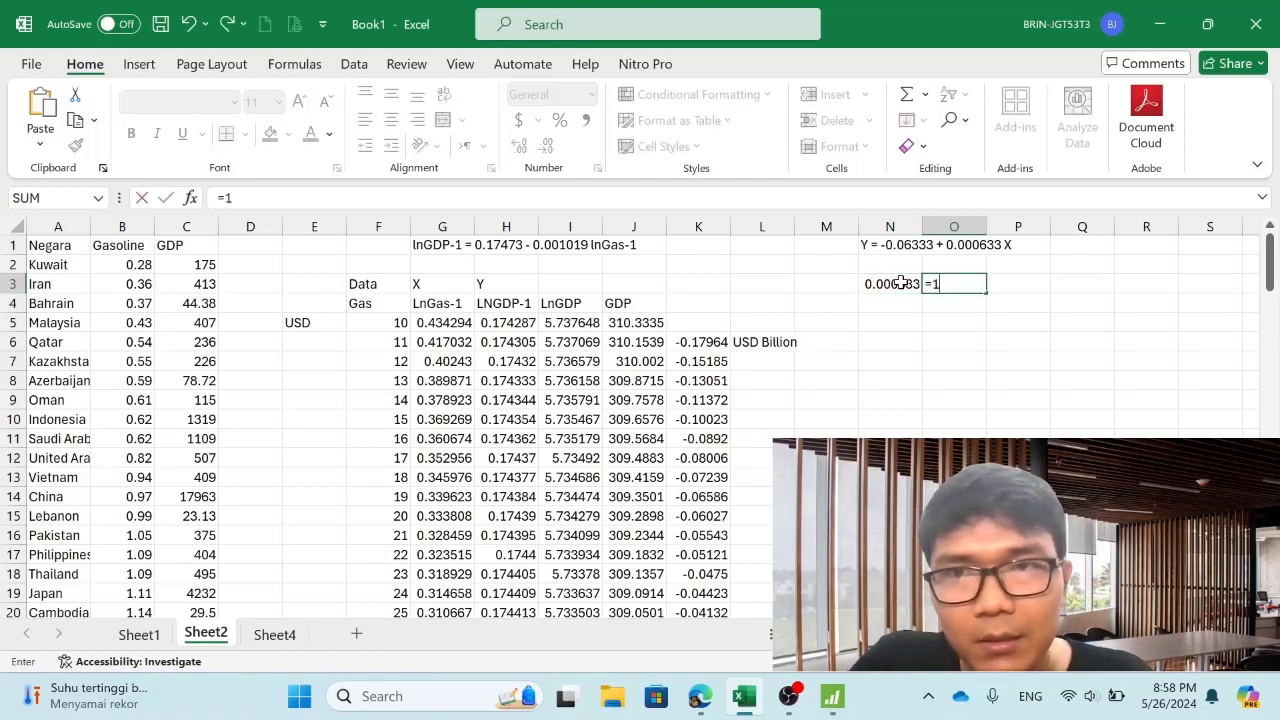
key(BackSpace)
key(BackSpace)
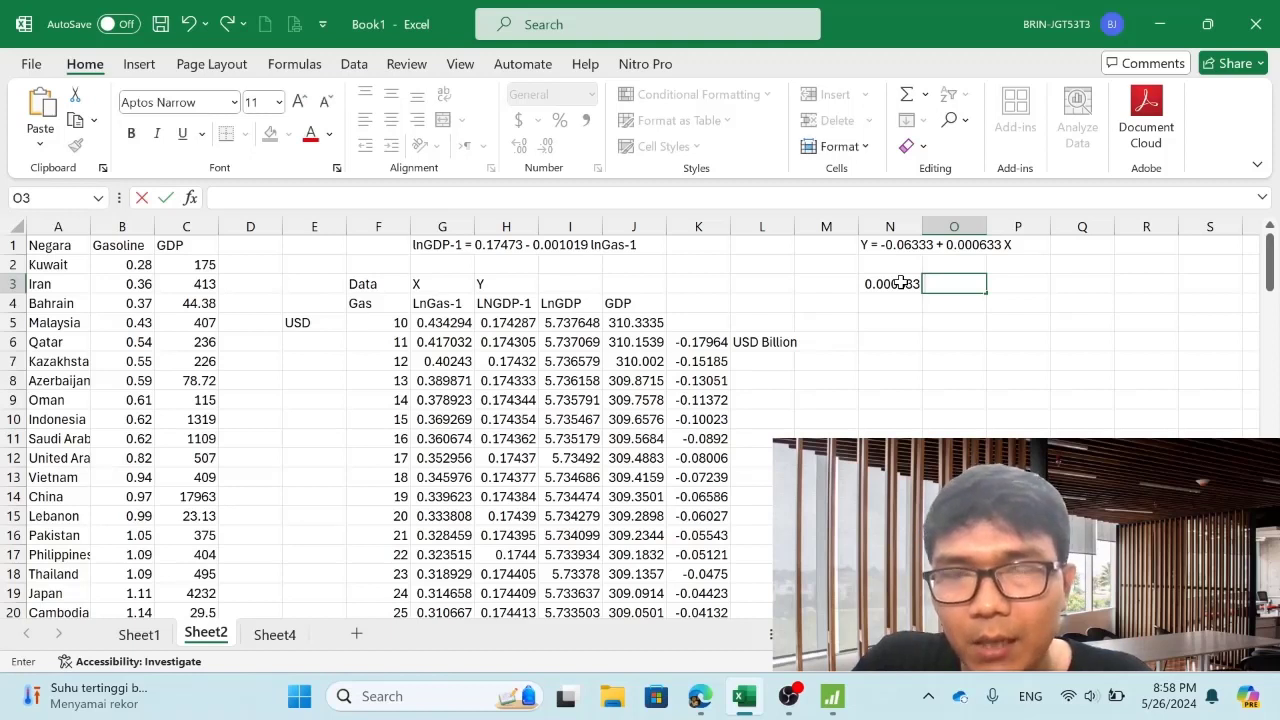
text(=)
click(901, 283)
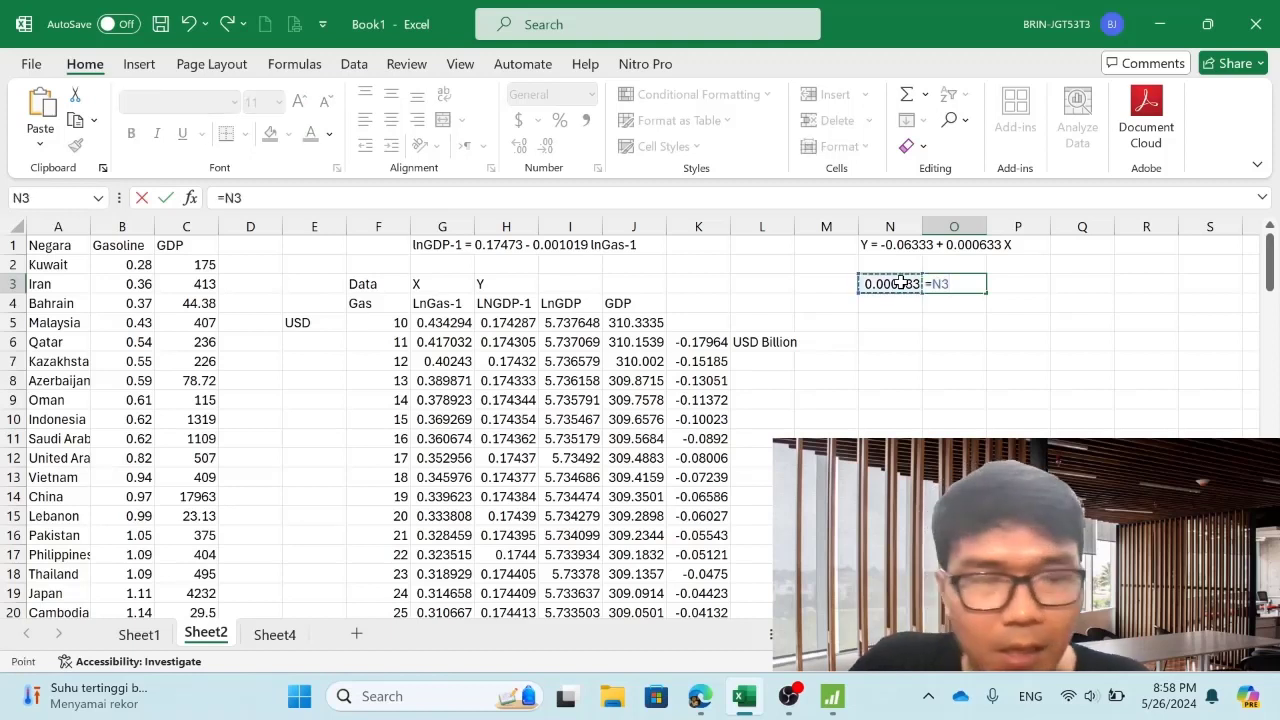
text(*1)
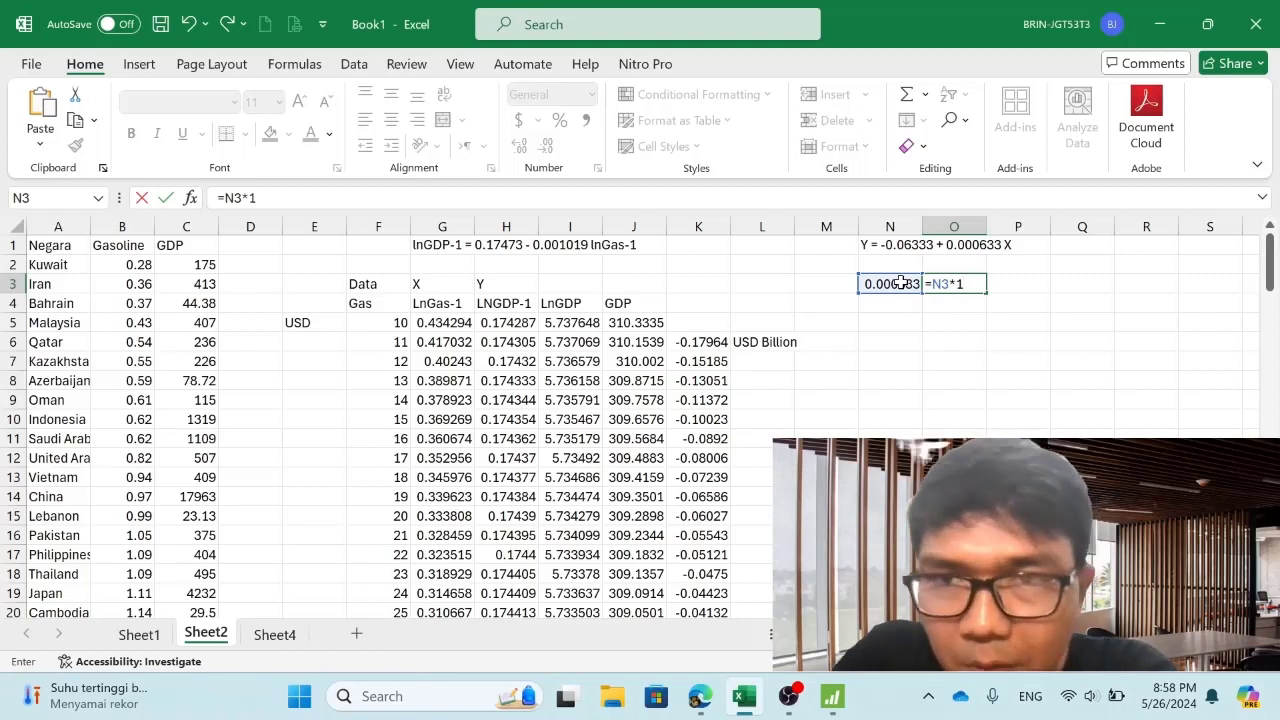
text(000000)
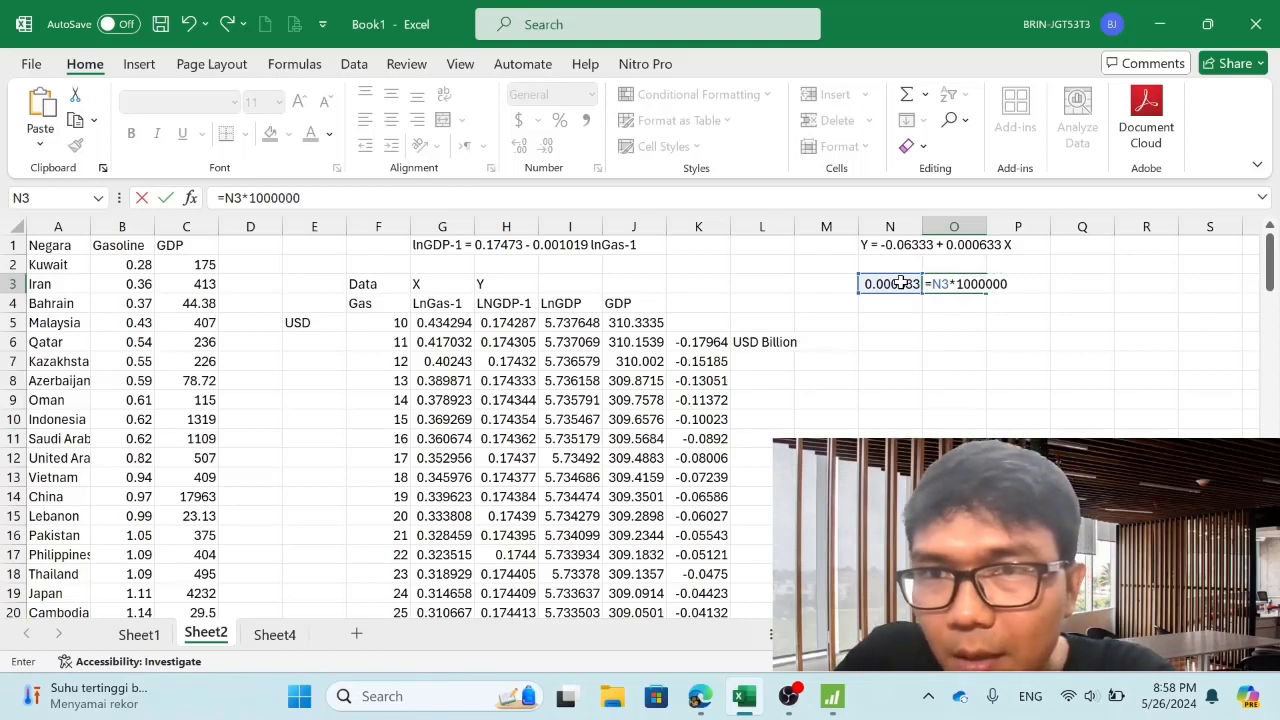
text(000)
key(Return)
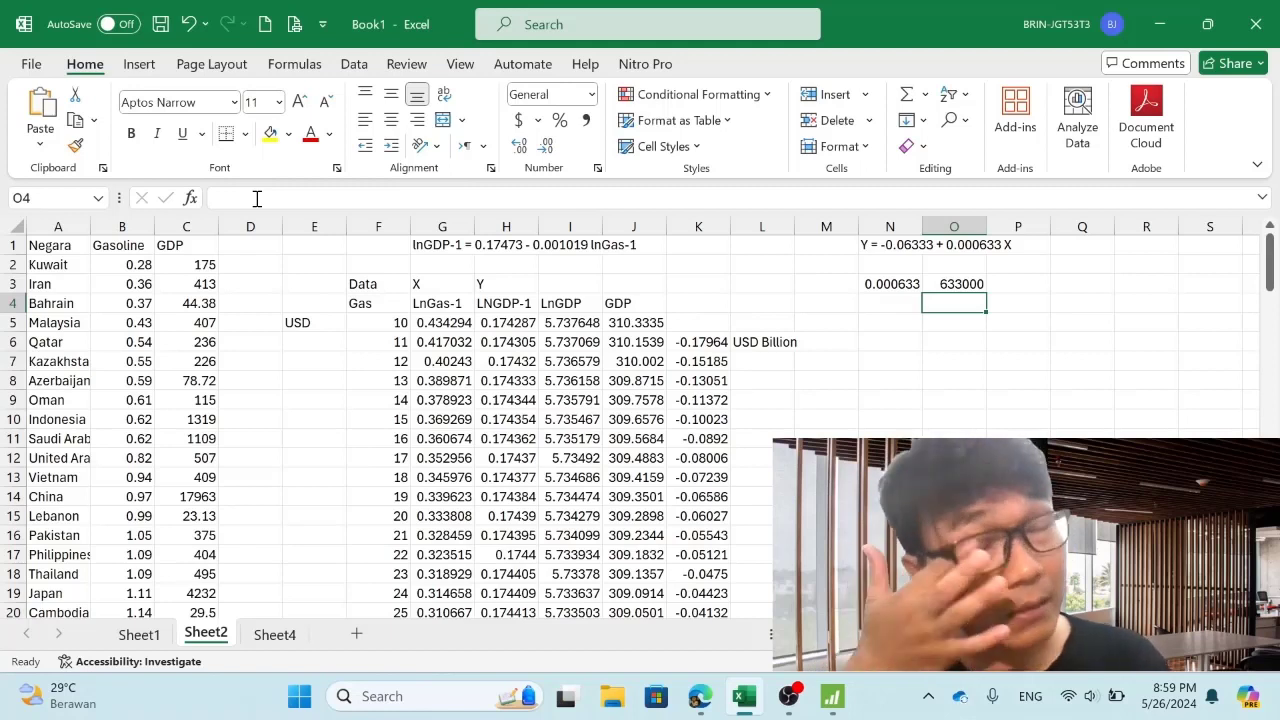
Step: Fill row 4 with 1 USD in N4, 633000 in O4 and the unit USD in P4
text(6)
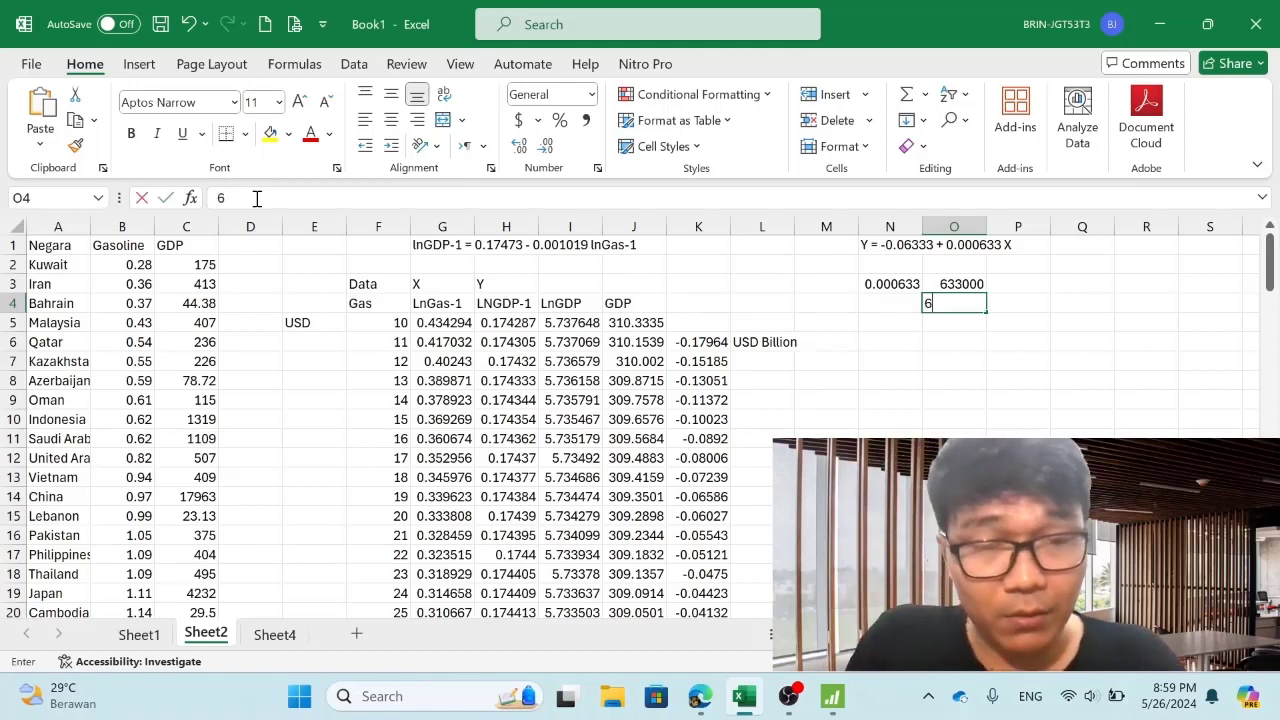
text(33000)
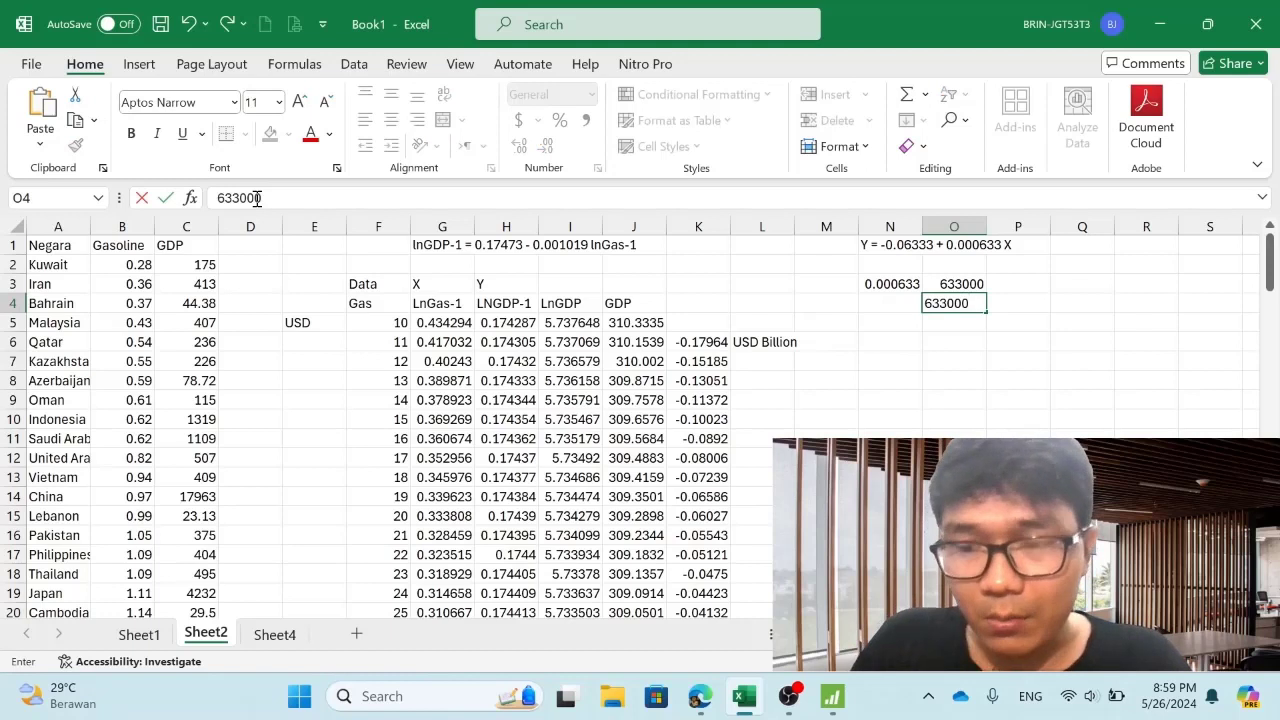
key(Tab)
text(USD)
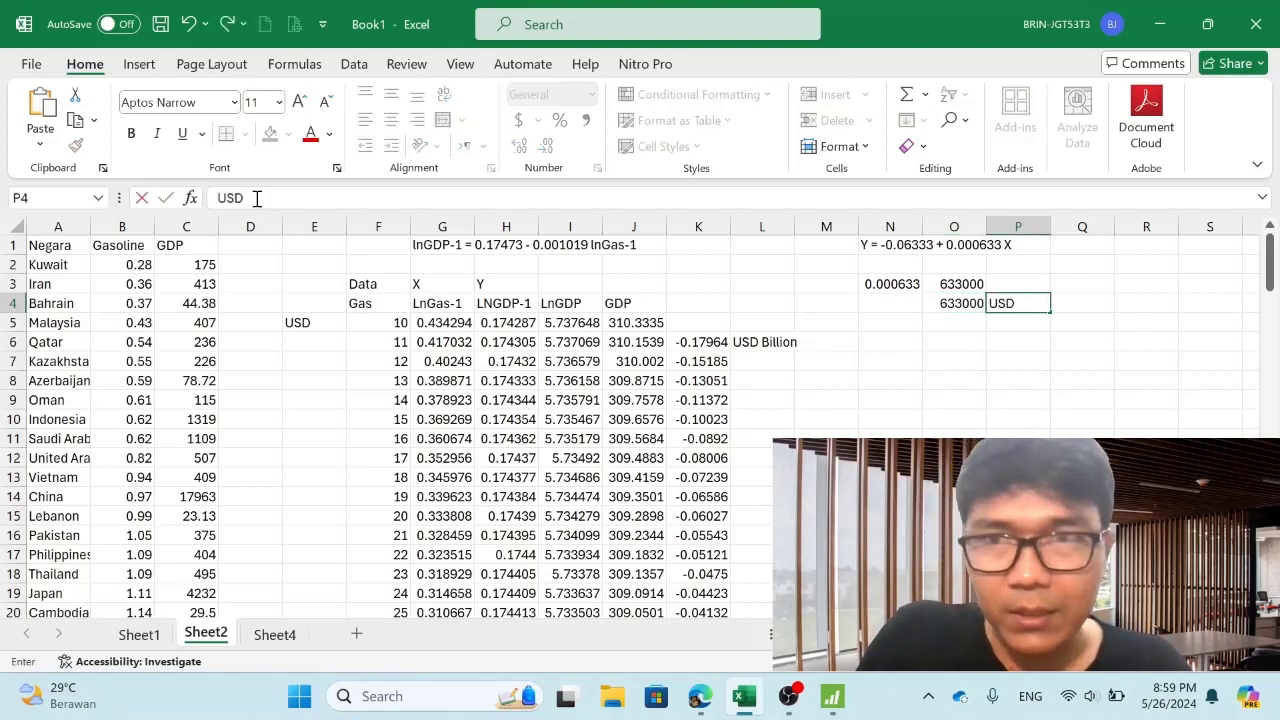
key(Return)
key(Up)
key(Left)
key(Left)
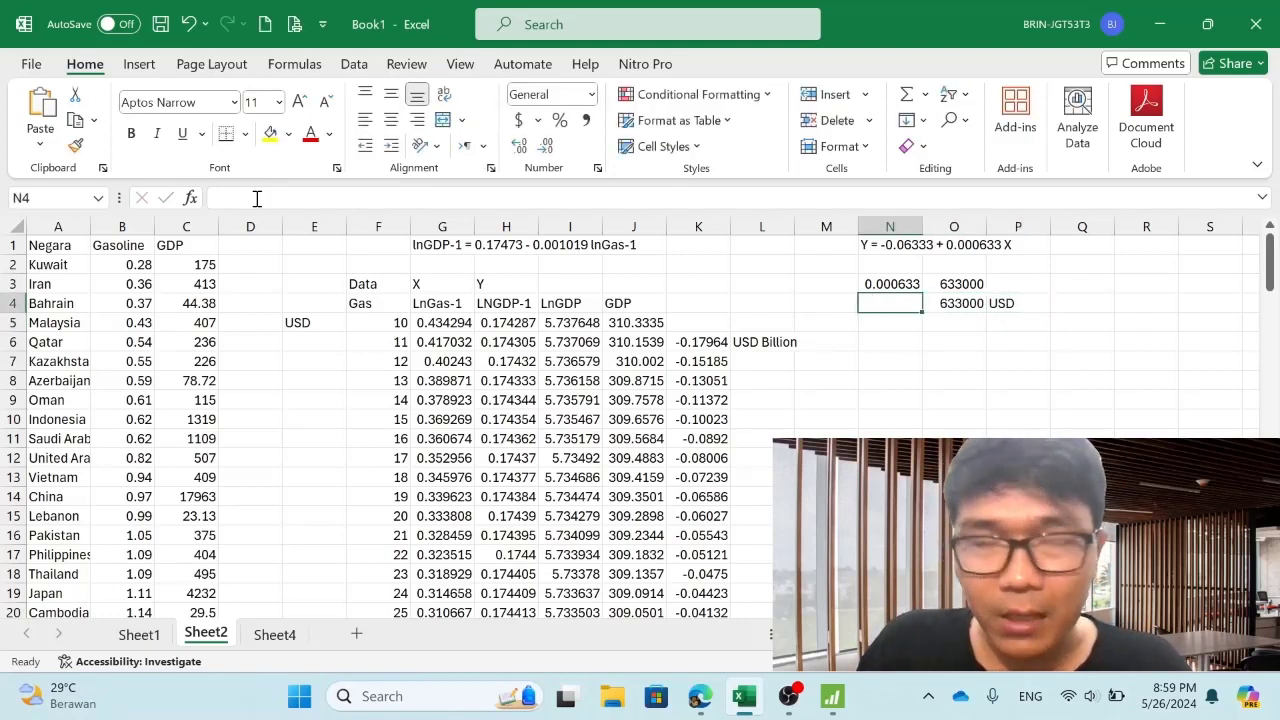
text(1 US)
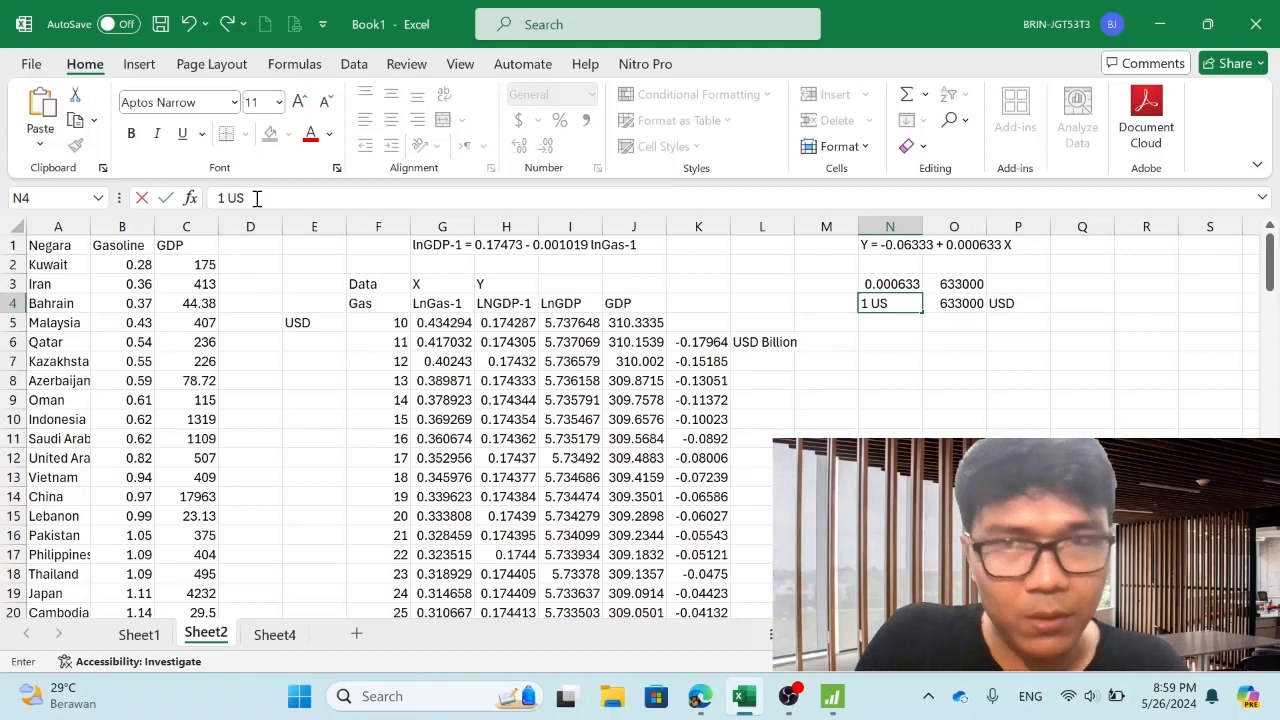
text(D)
key(Return)
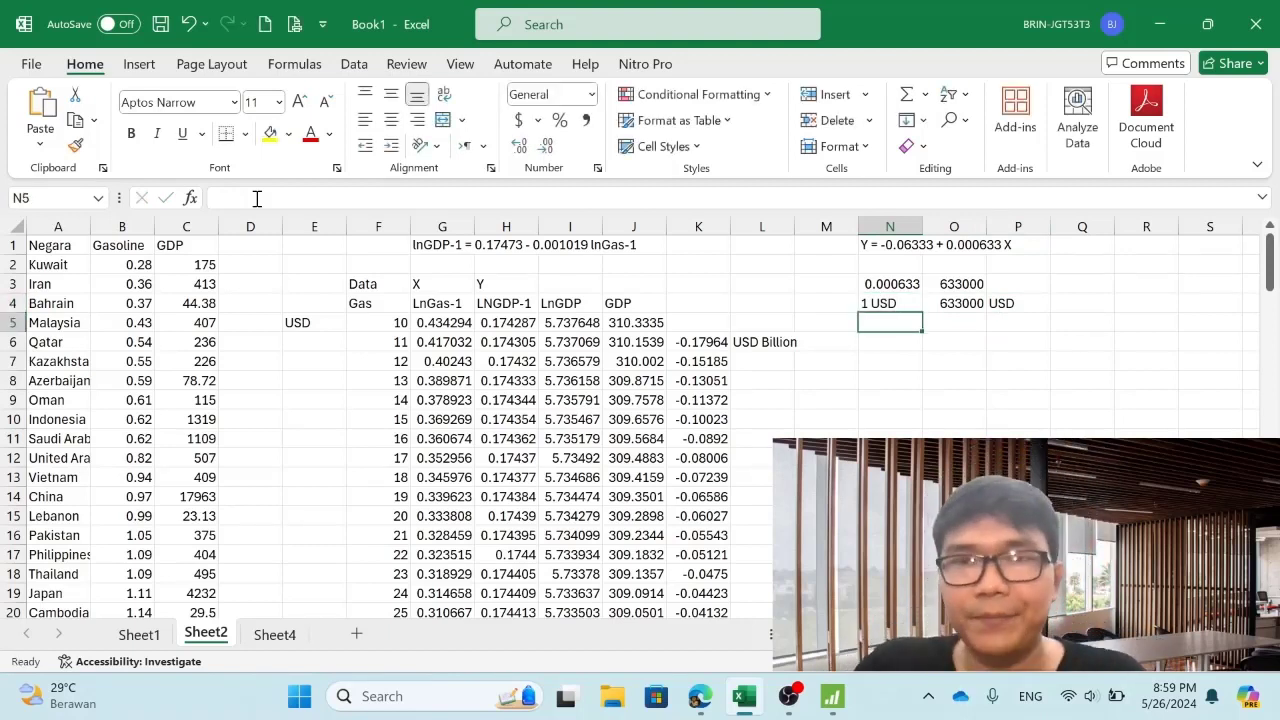
Step: Enter =16000 in N5 and convert the value in O4 with the formula =O4*16000 in O5
text(=)
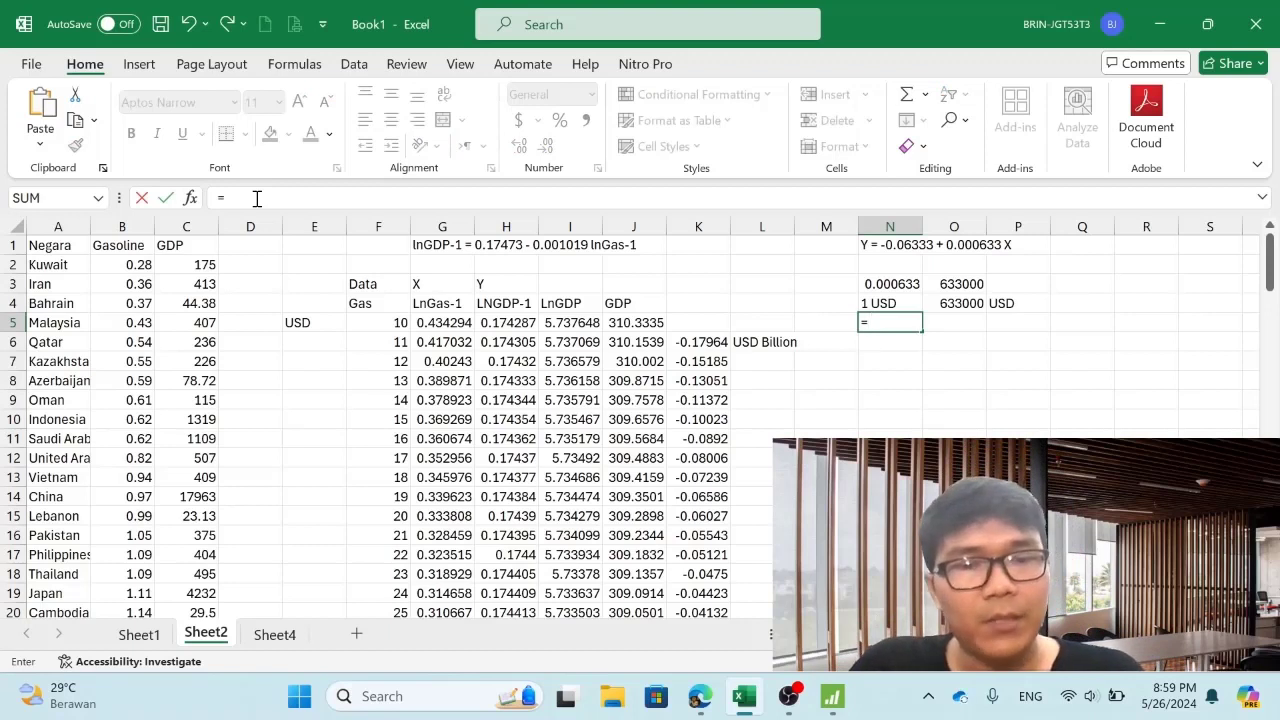
text(16000)
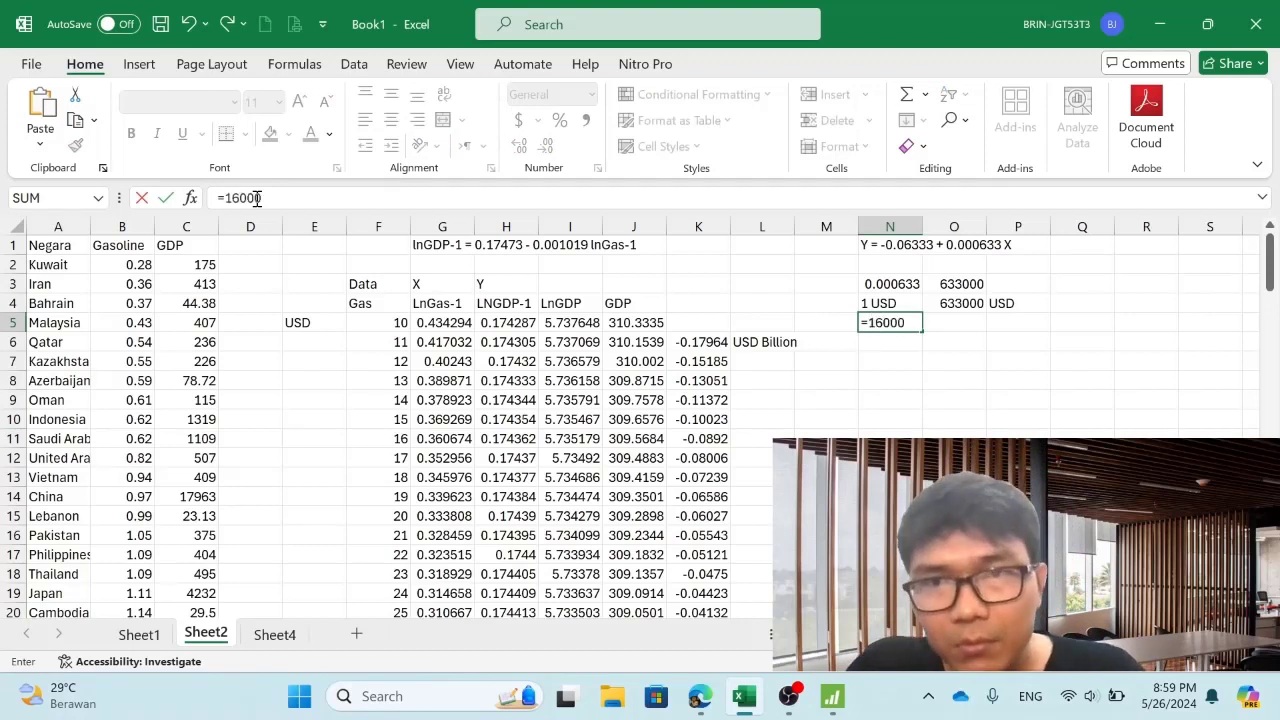
key(Return)
key(Up)
key(Right)
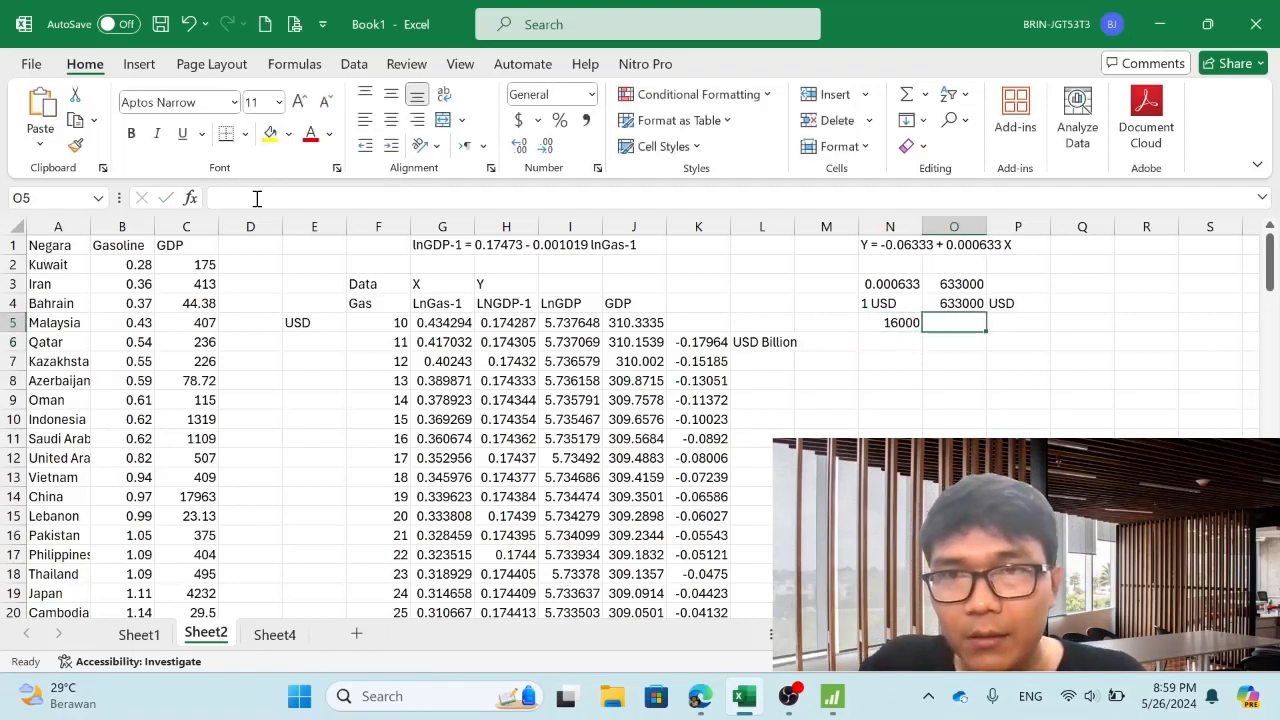
text(=)
key(Up)
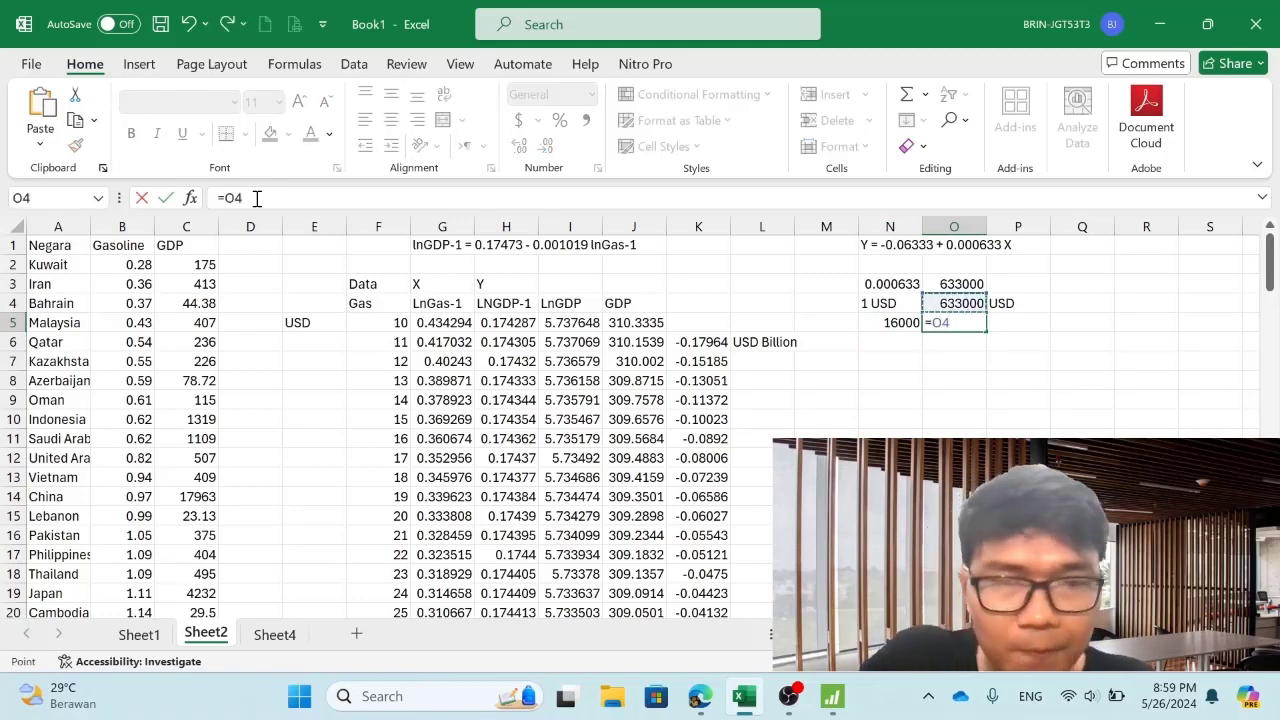
text(*16000)
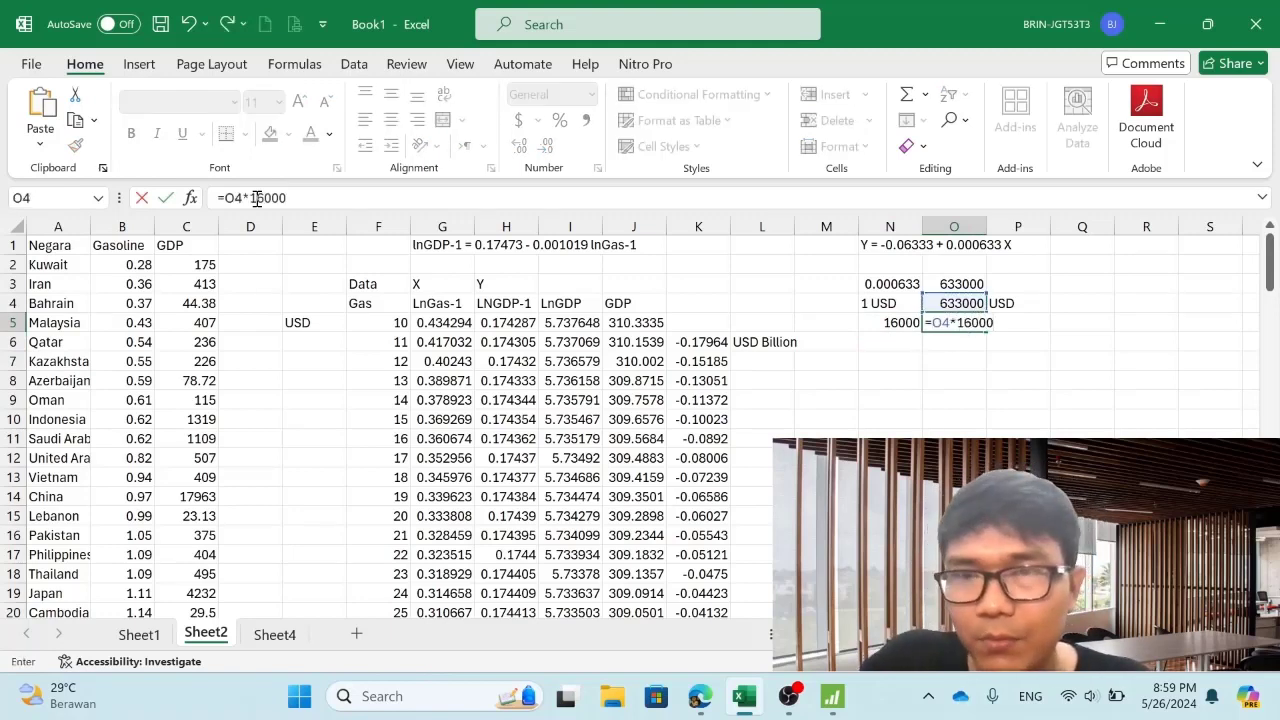
key(Return)
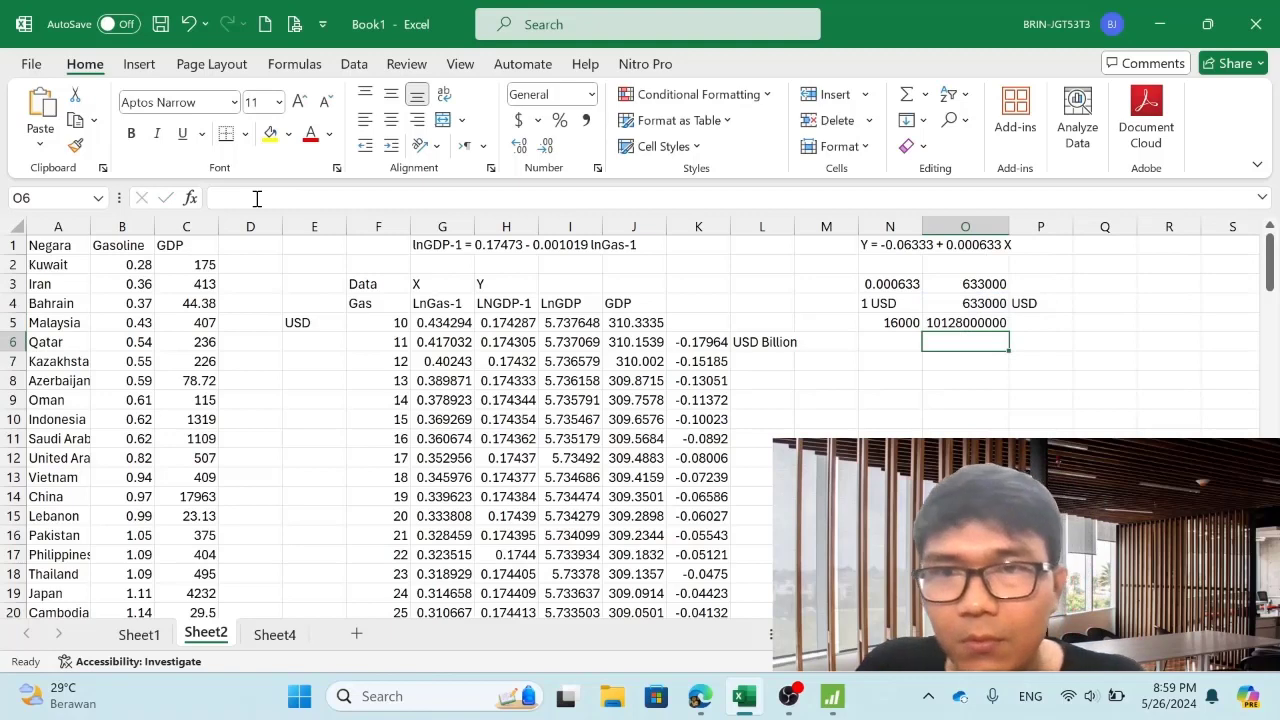
Step: Format the converted value in O5 with thousands separators and no decimal places
key(Up)
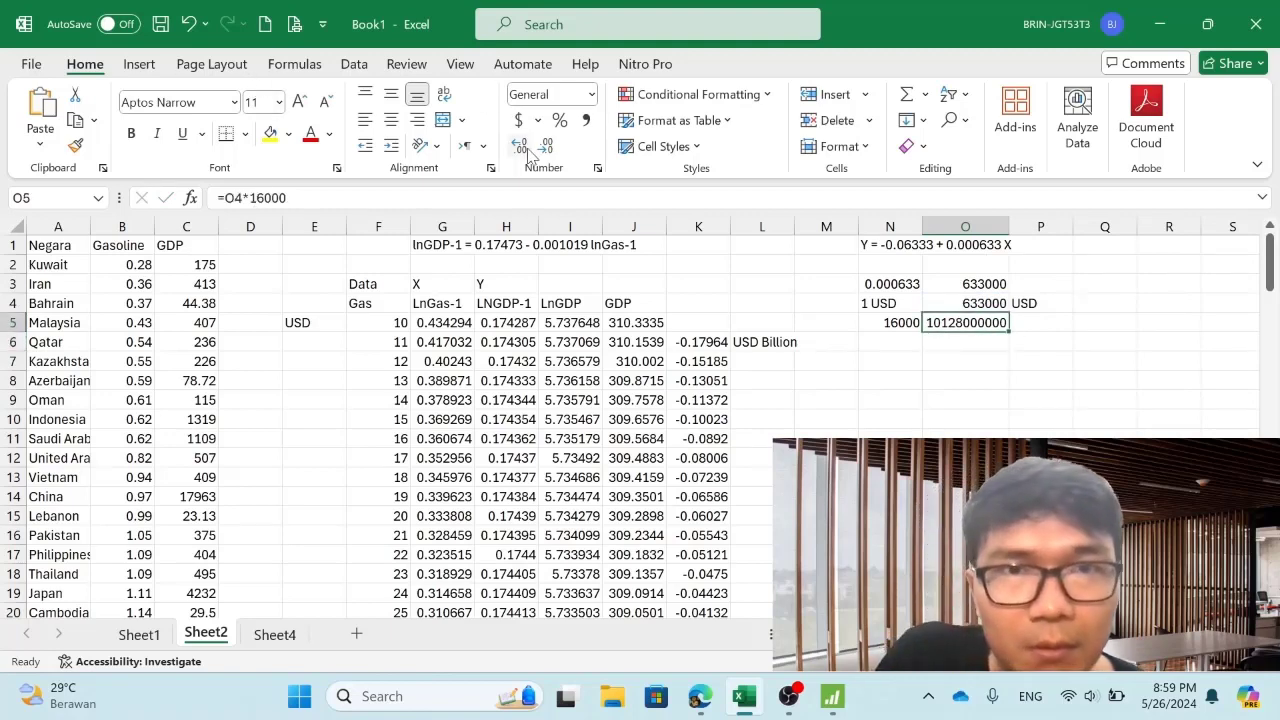
click(586, 120)
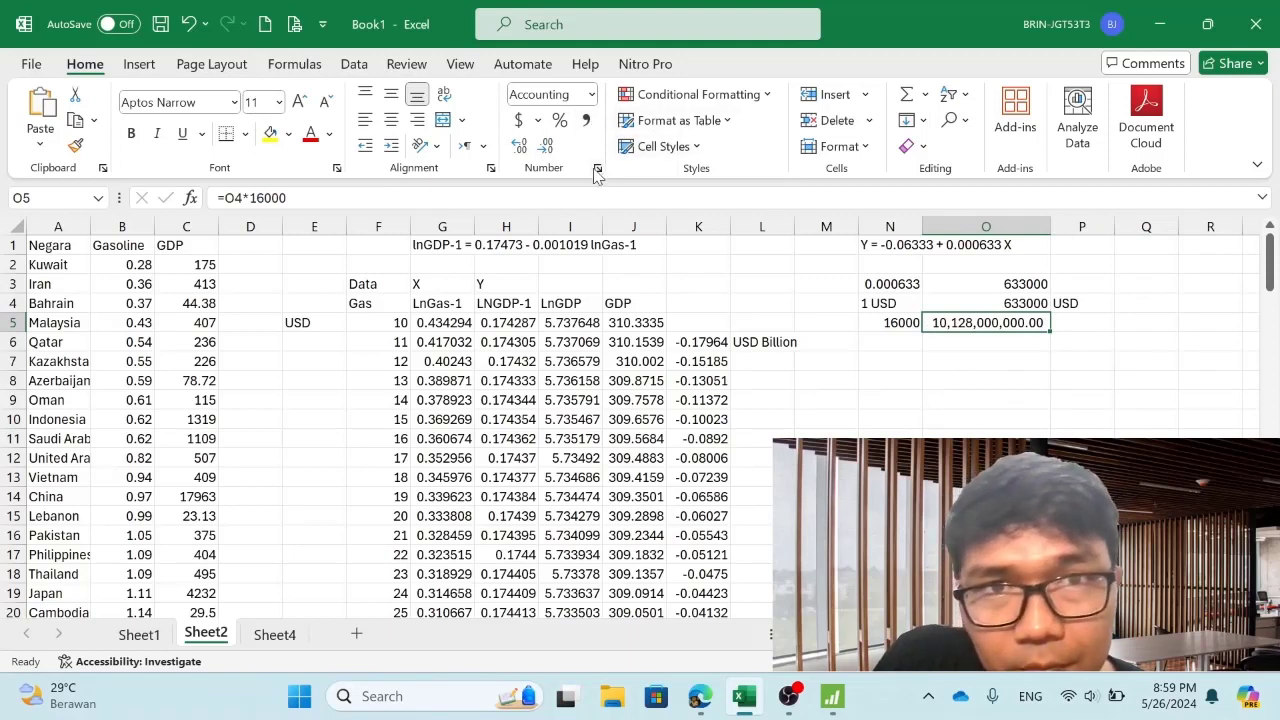
click(546, 150)
click(546, 150)
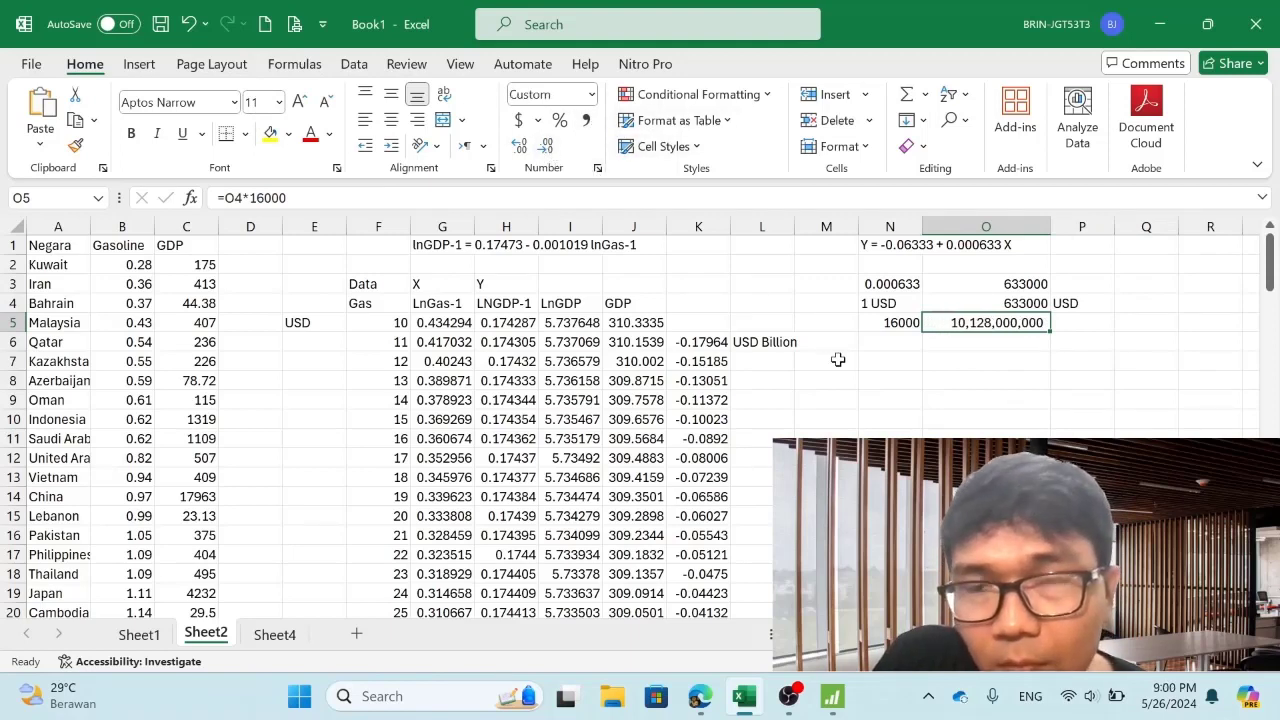
Step: Scale down the amount in N5 with the formula =N5/160 in cell N6
click(879, 344)
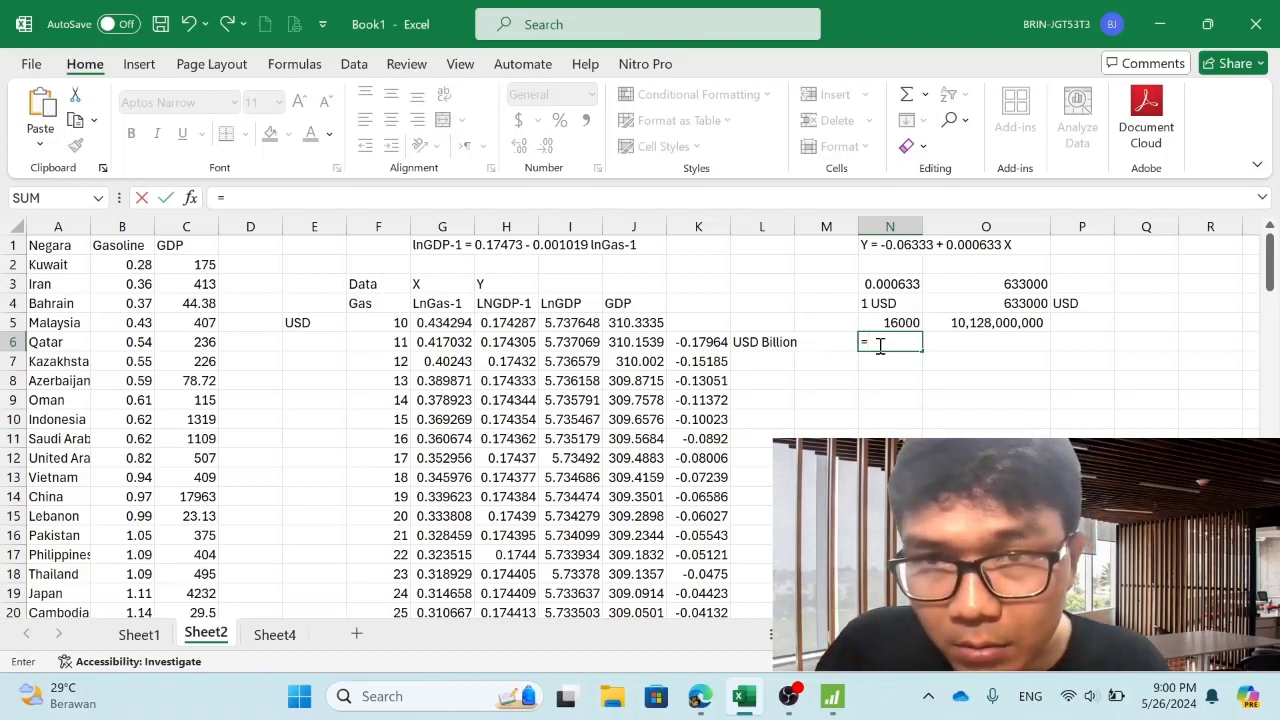
key(Up)
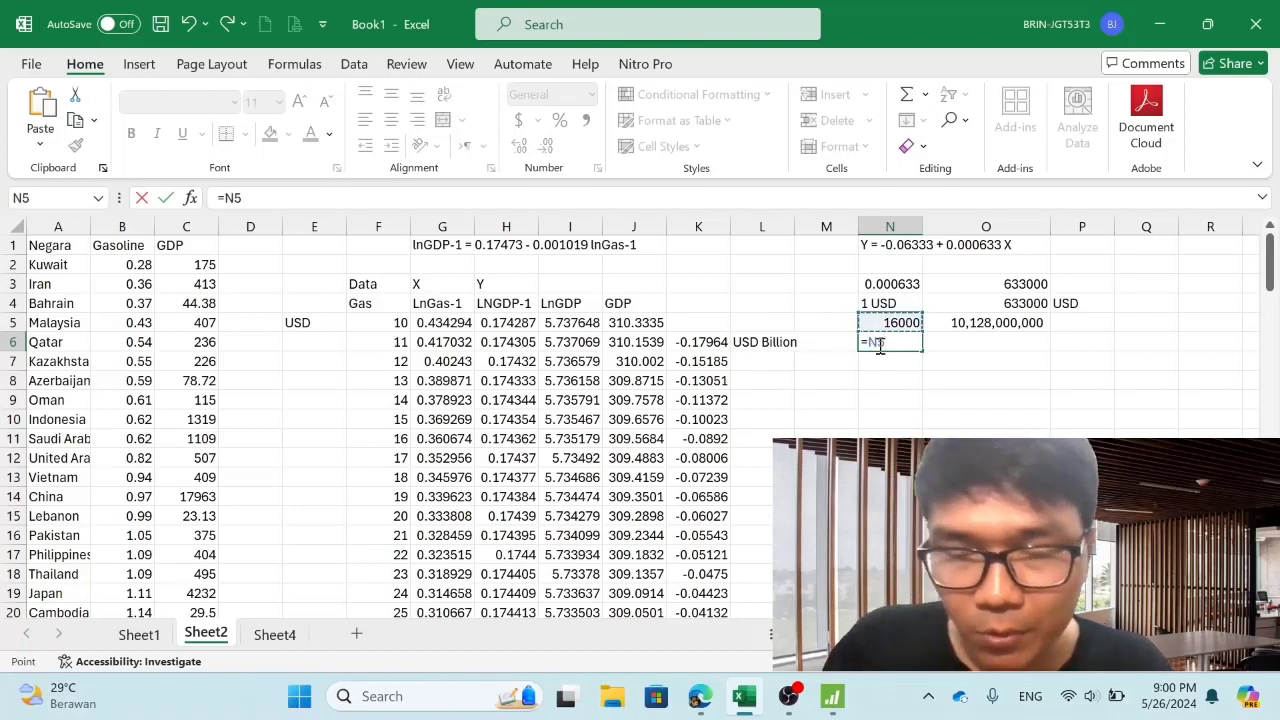
text(/160)
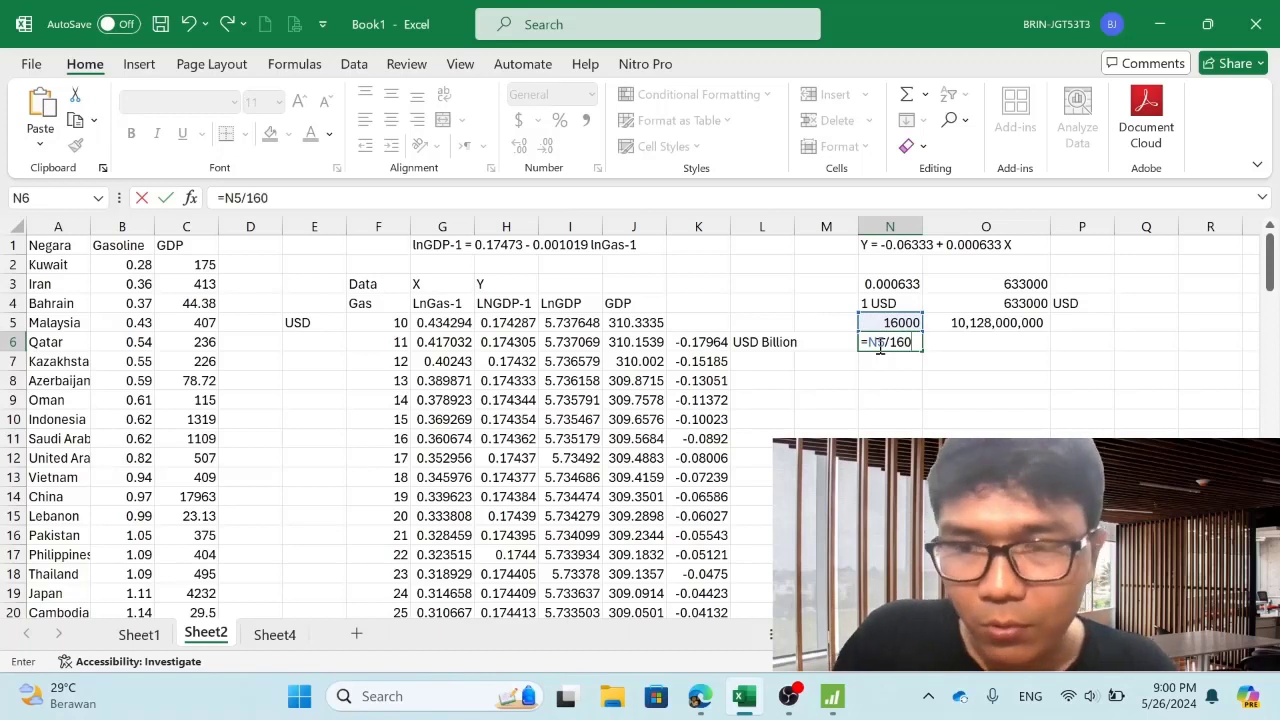
key(Return)
Step: Apply the Rp English (Indonesia) accounting format to cells N6, N5 and O5
mouse_move(878, 344)
mouse_down()
mouse_move(840, 342)
mouse_move(880, 343)
mouse_up()
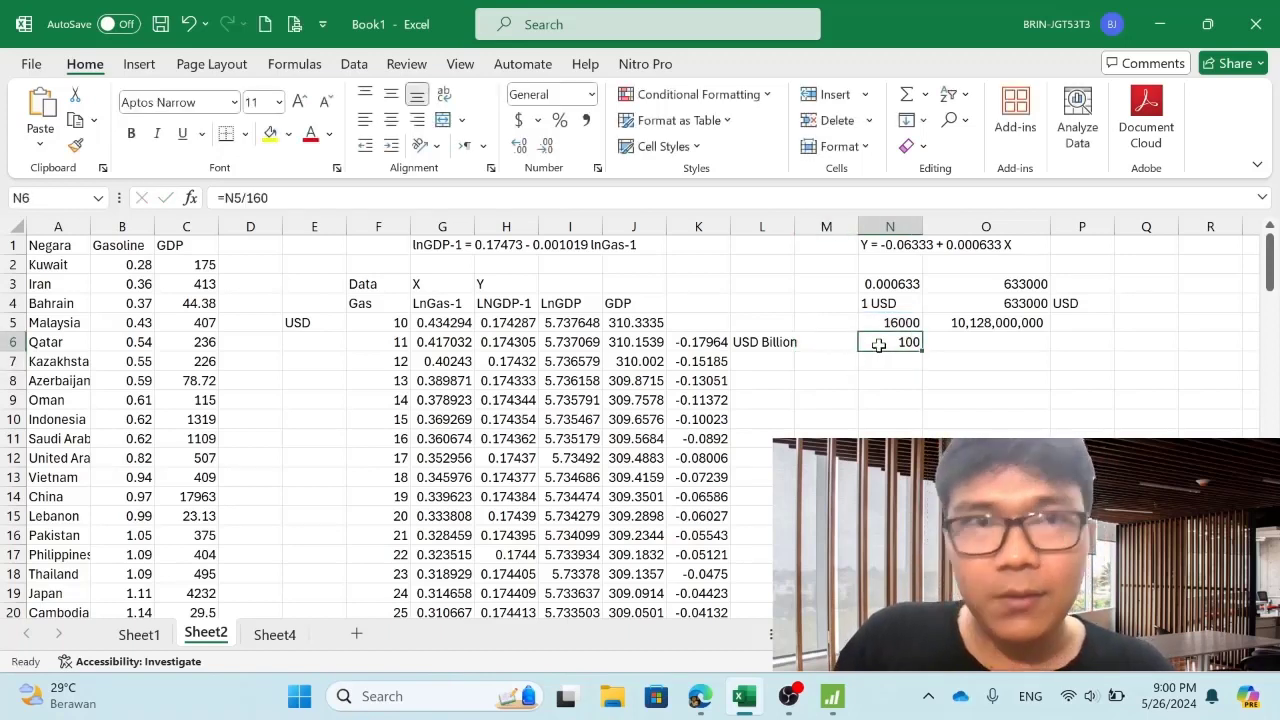
click(538, 122)
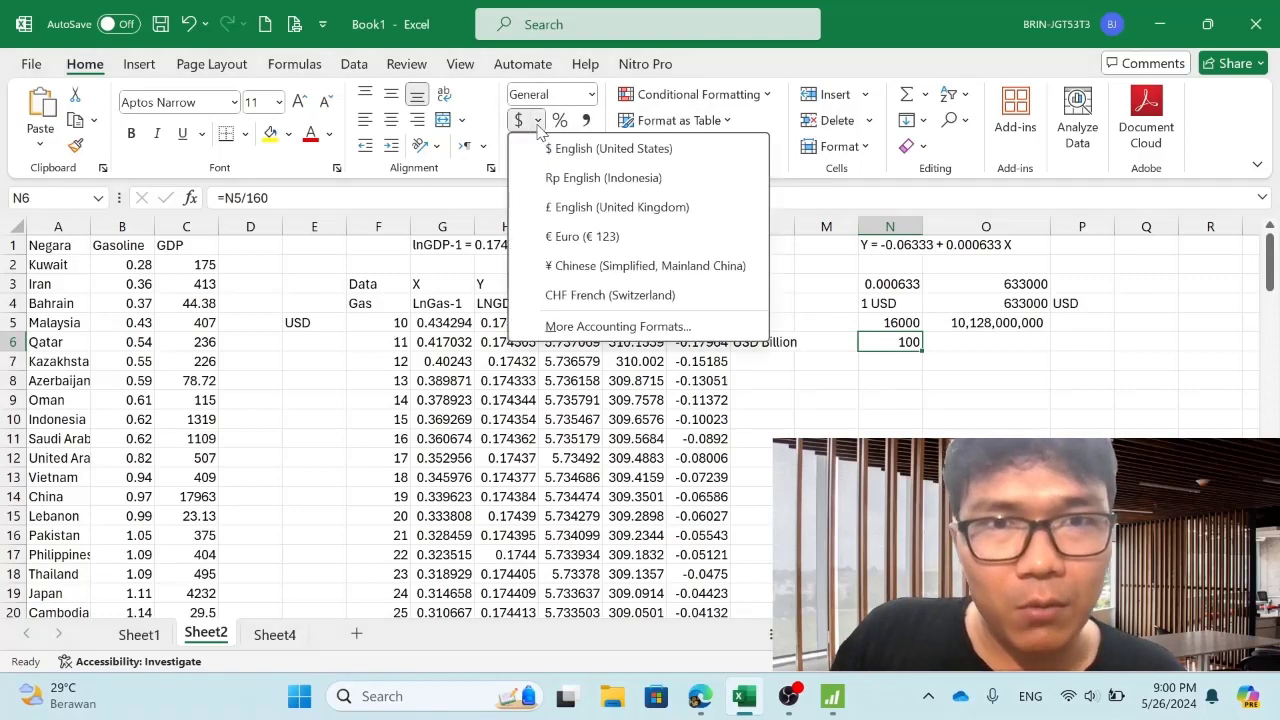
click(564, 180)
key(Right)
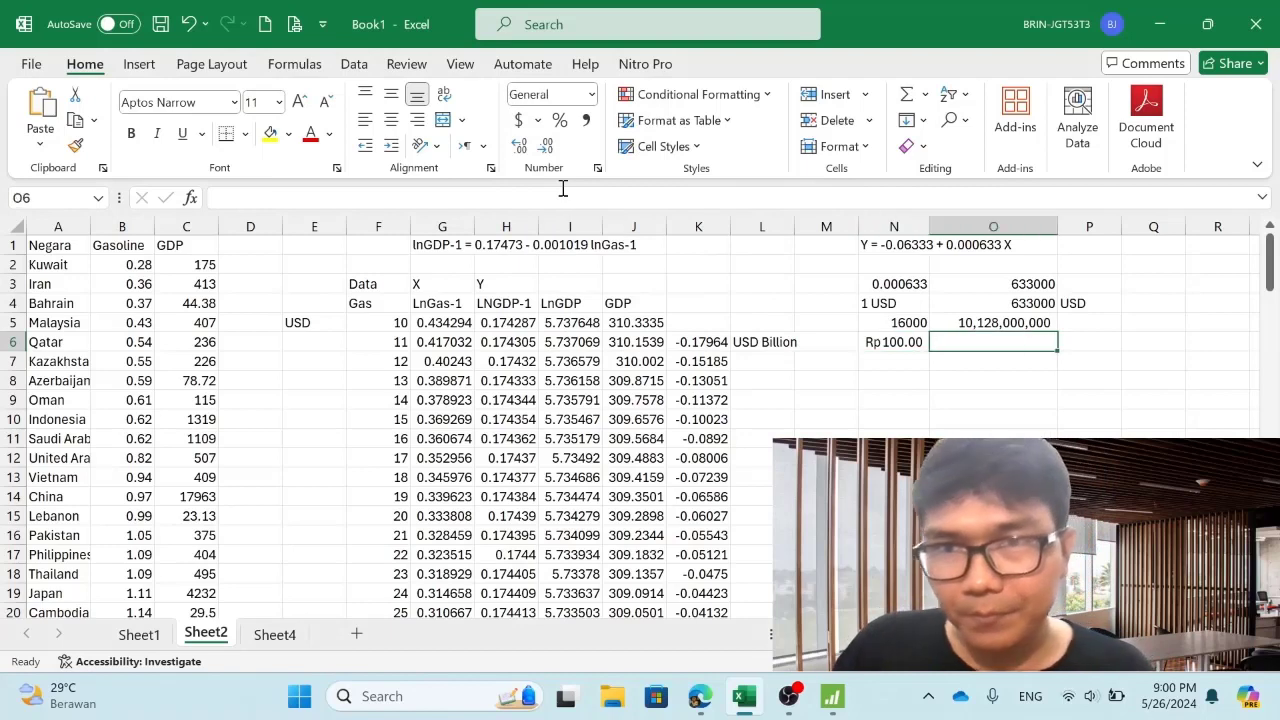
key(Up)
key(Left)
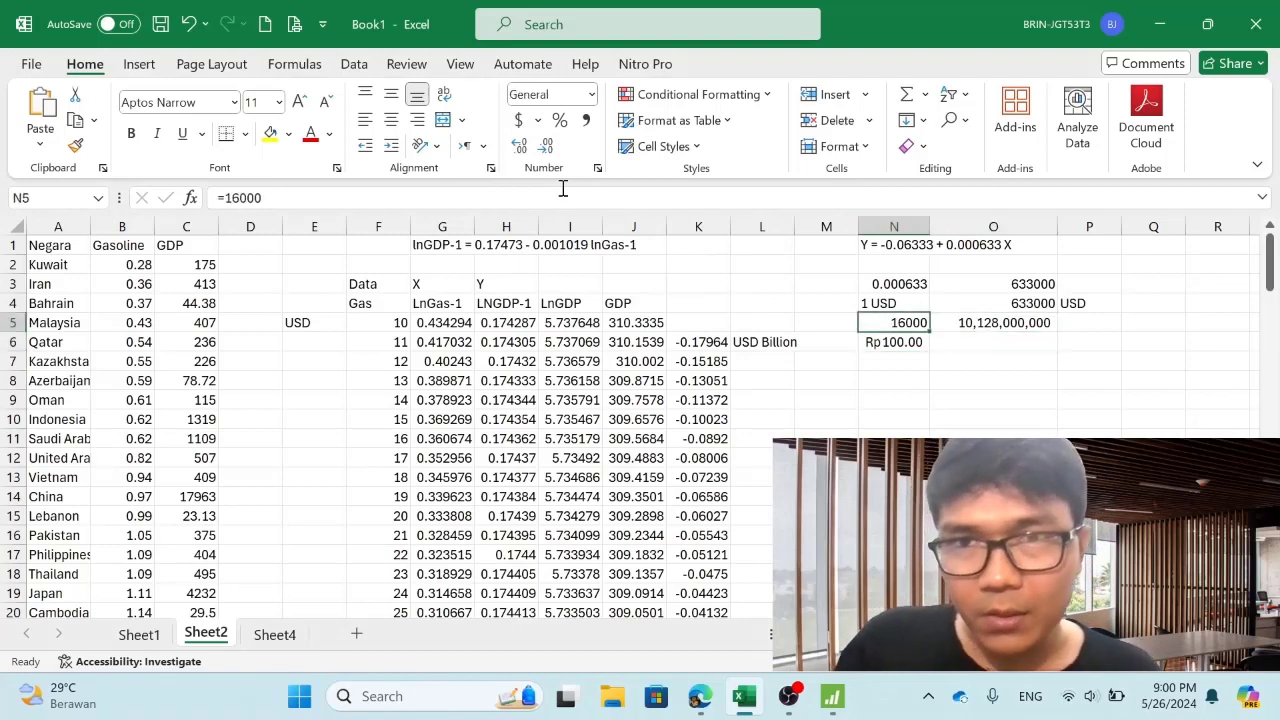
click(537, 121)
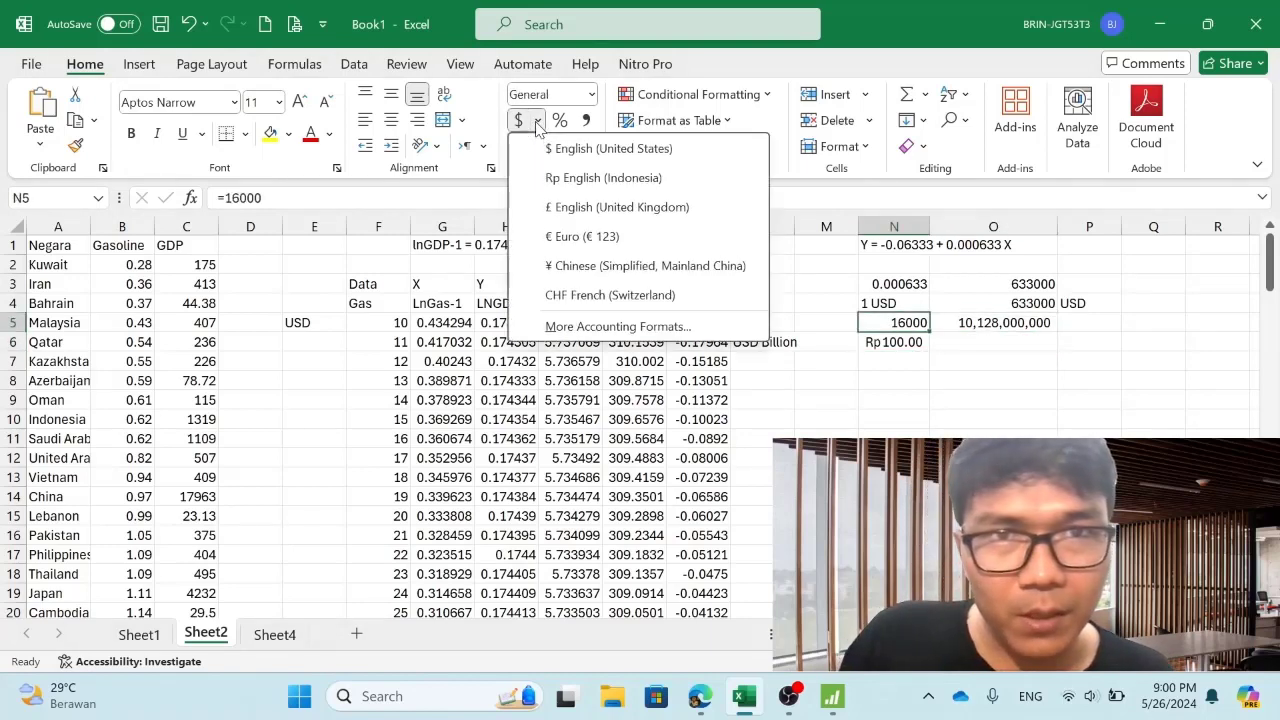
click(566, 181)
click(1045, 334)
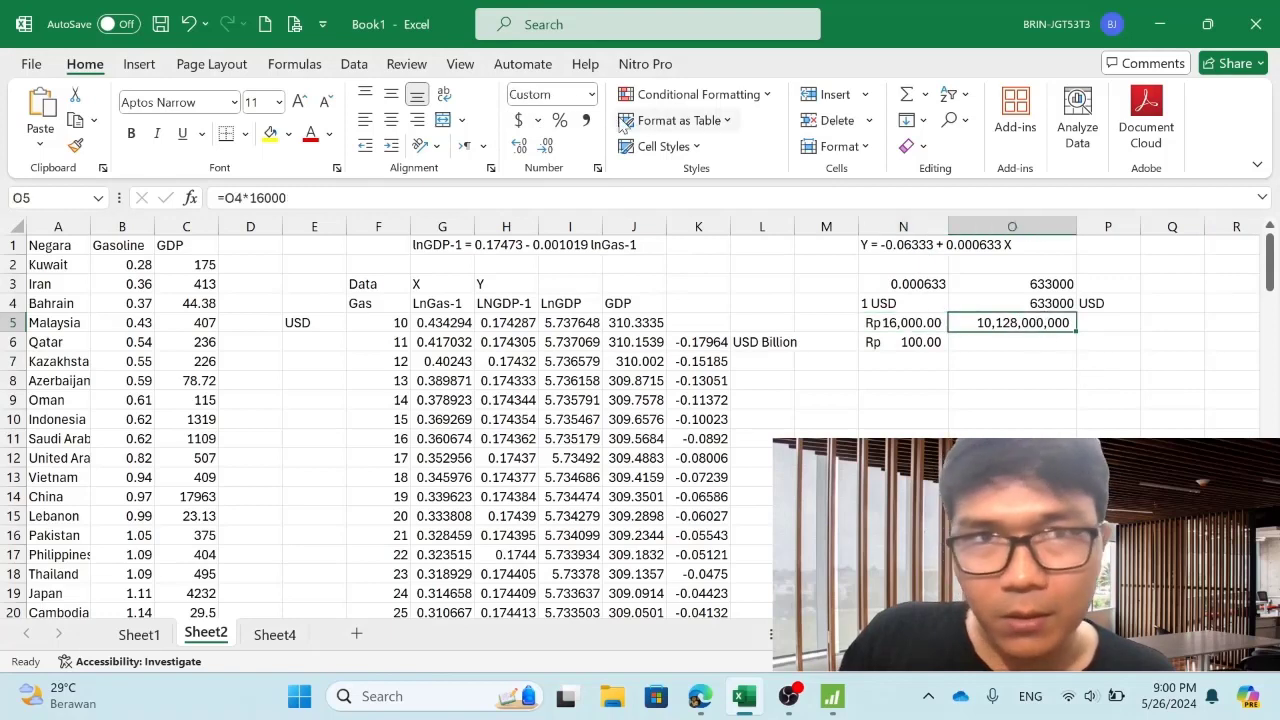
click(537, 121)
click(552, 181)
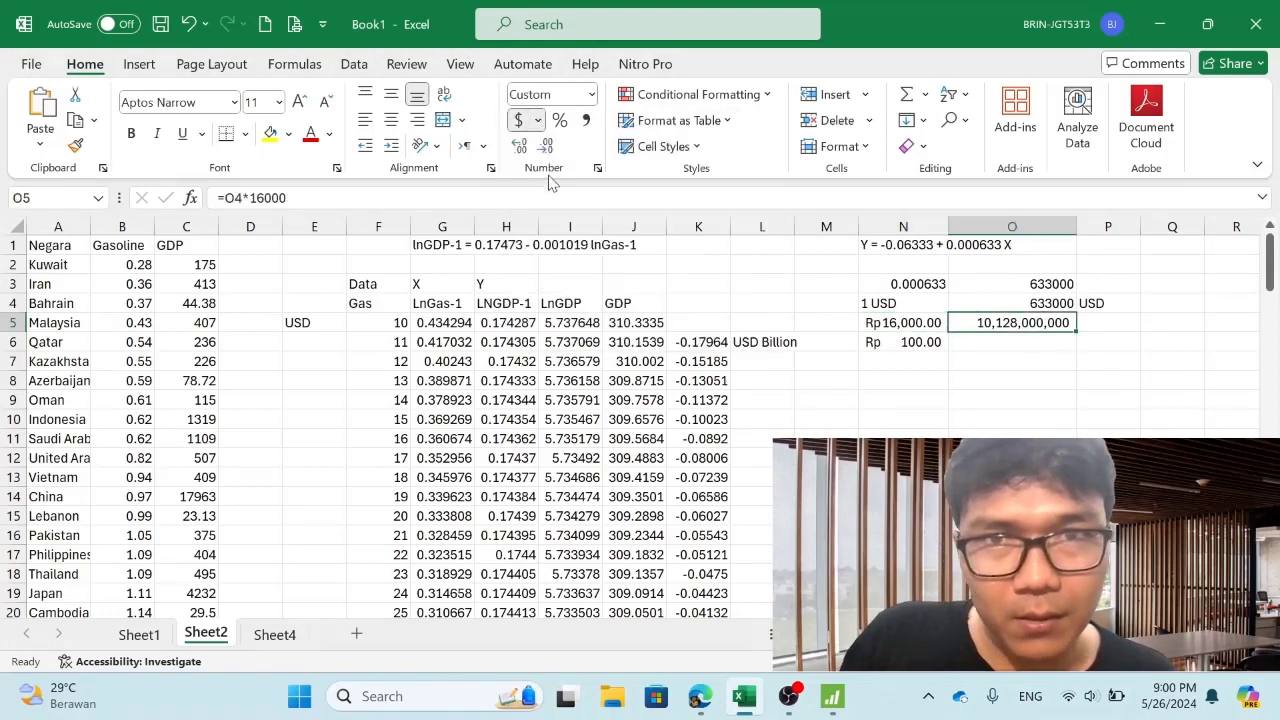
Step: Scale down the rupiah amount in O5 with the formula =O5/160 in cell O6
key(Return)
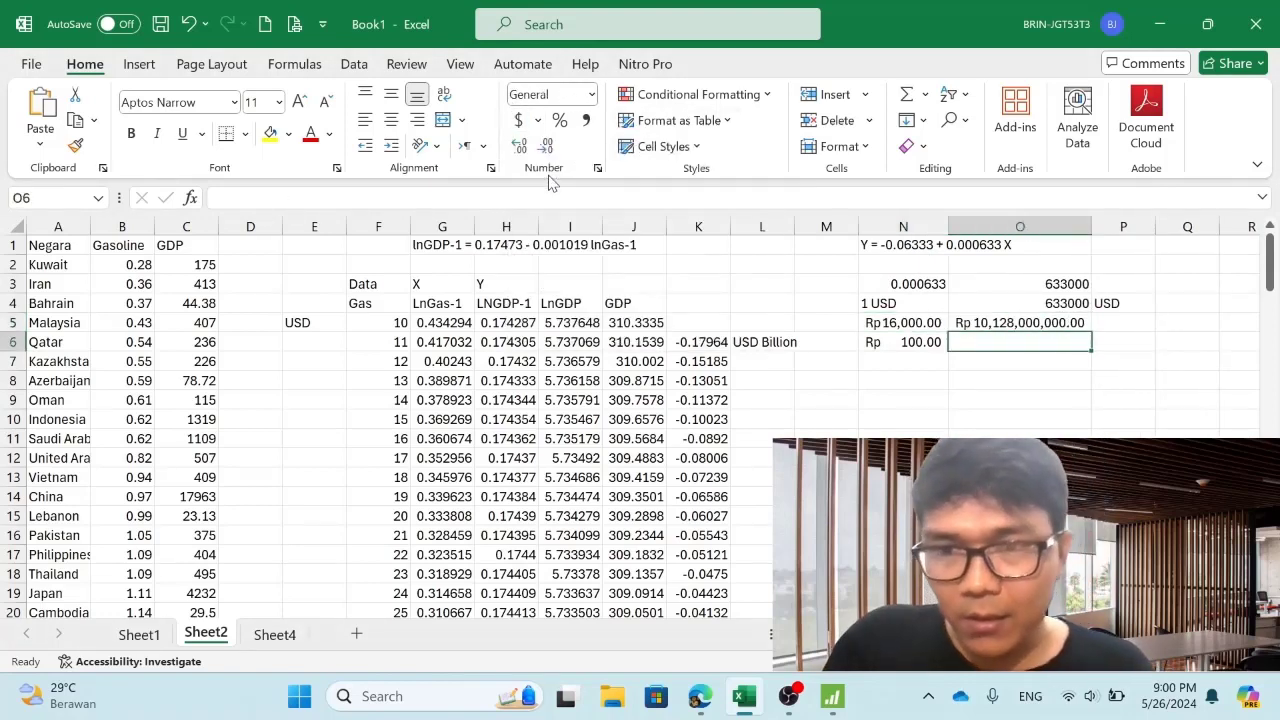
key(Left)
key(Right)
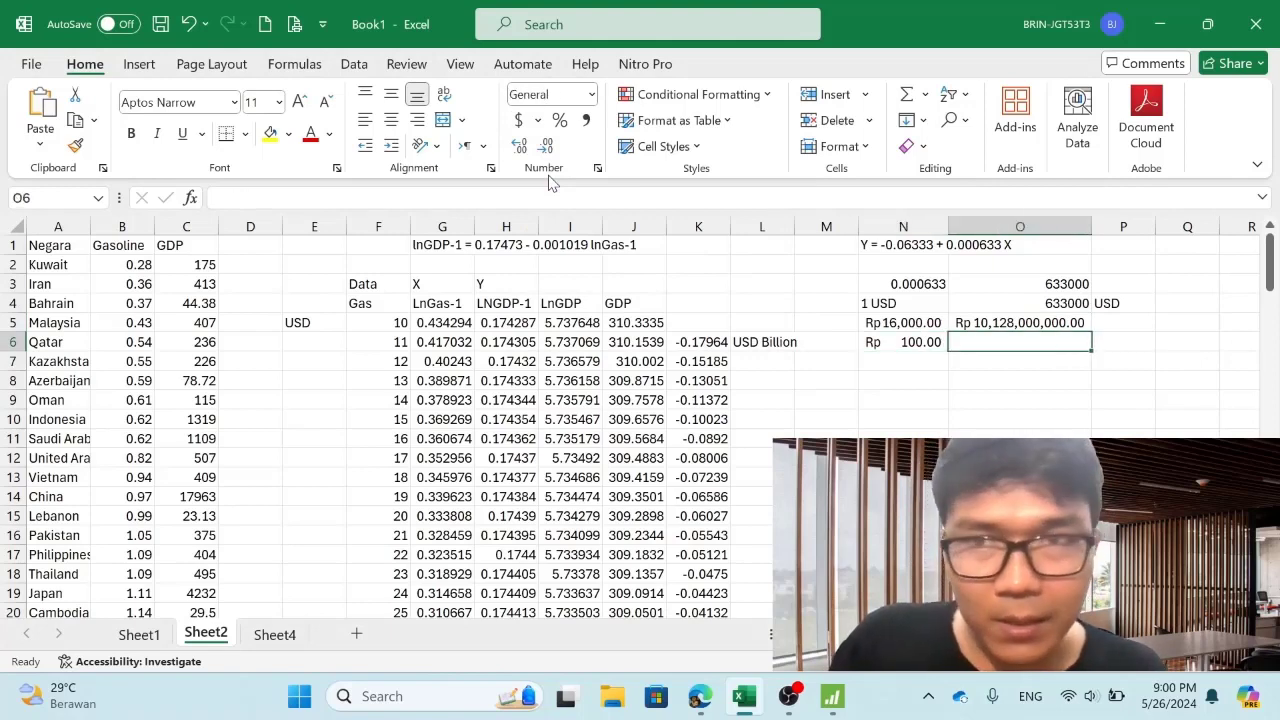
text(=)
key(Up)
text(/160)
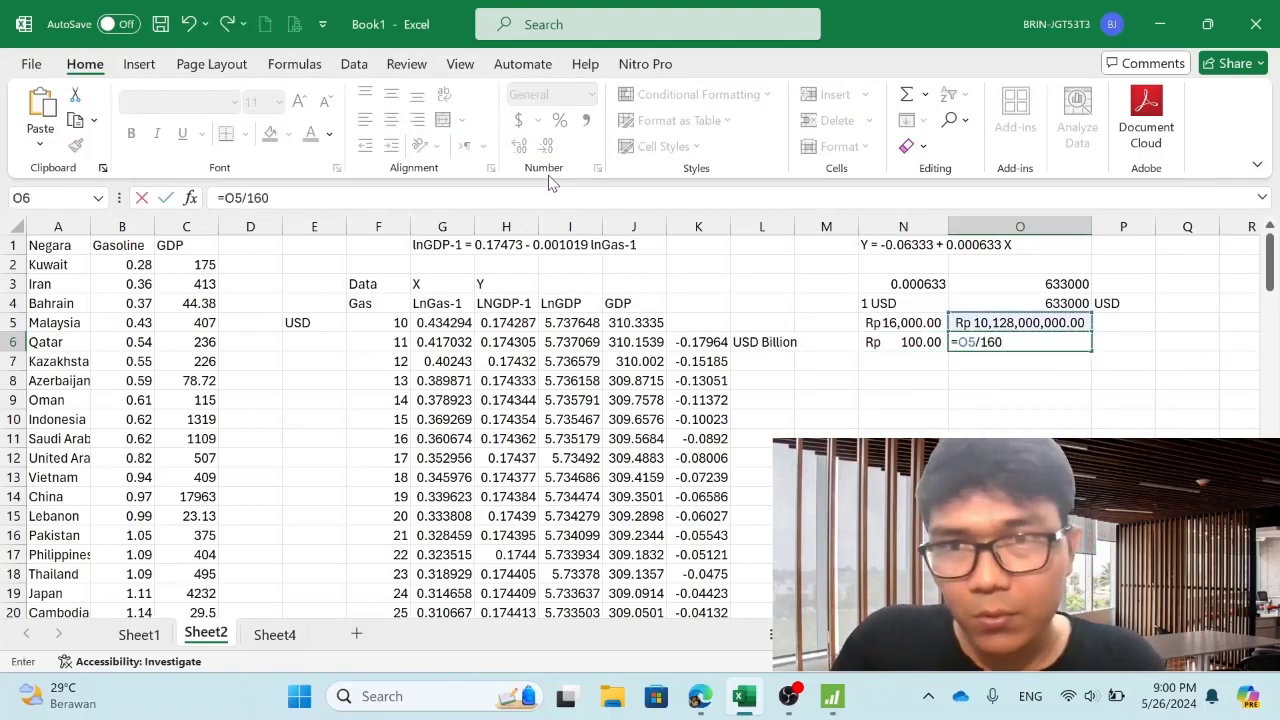
key(Return)
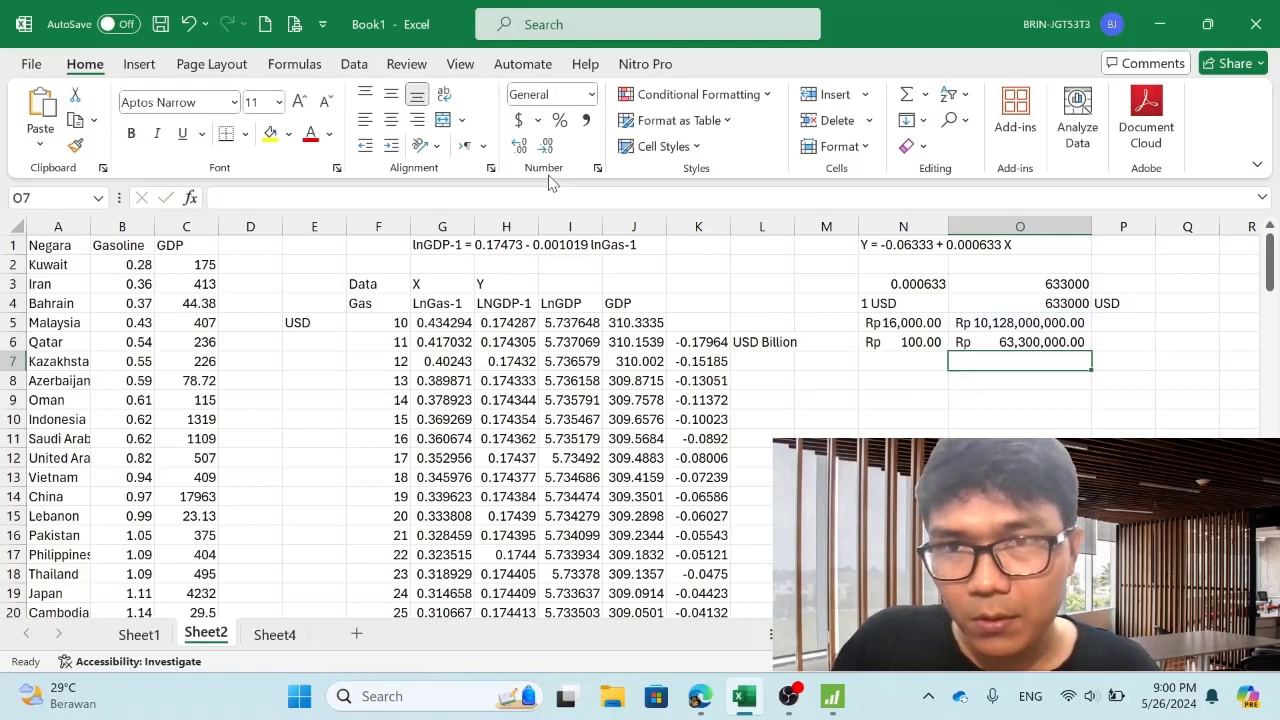
Step: Remove the decimal places from the rupiah amount in cell O6
key(Up)
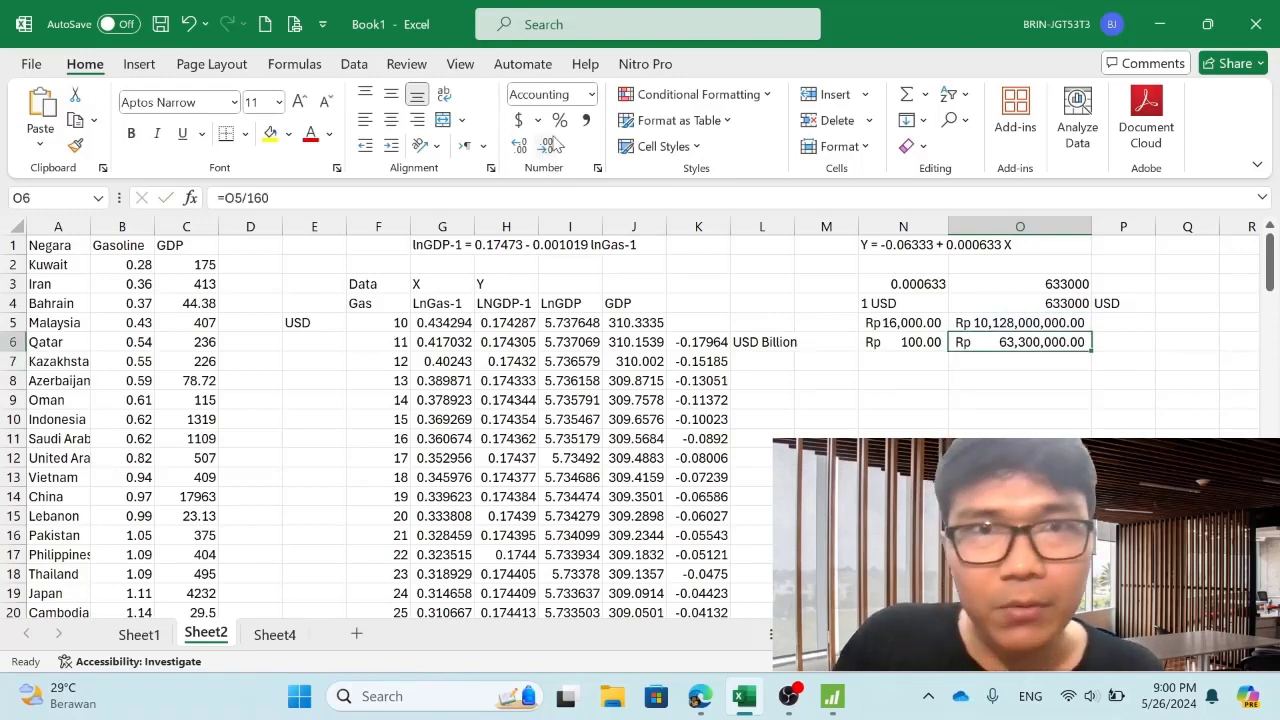
click(546, 146)
click(546, 146)
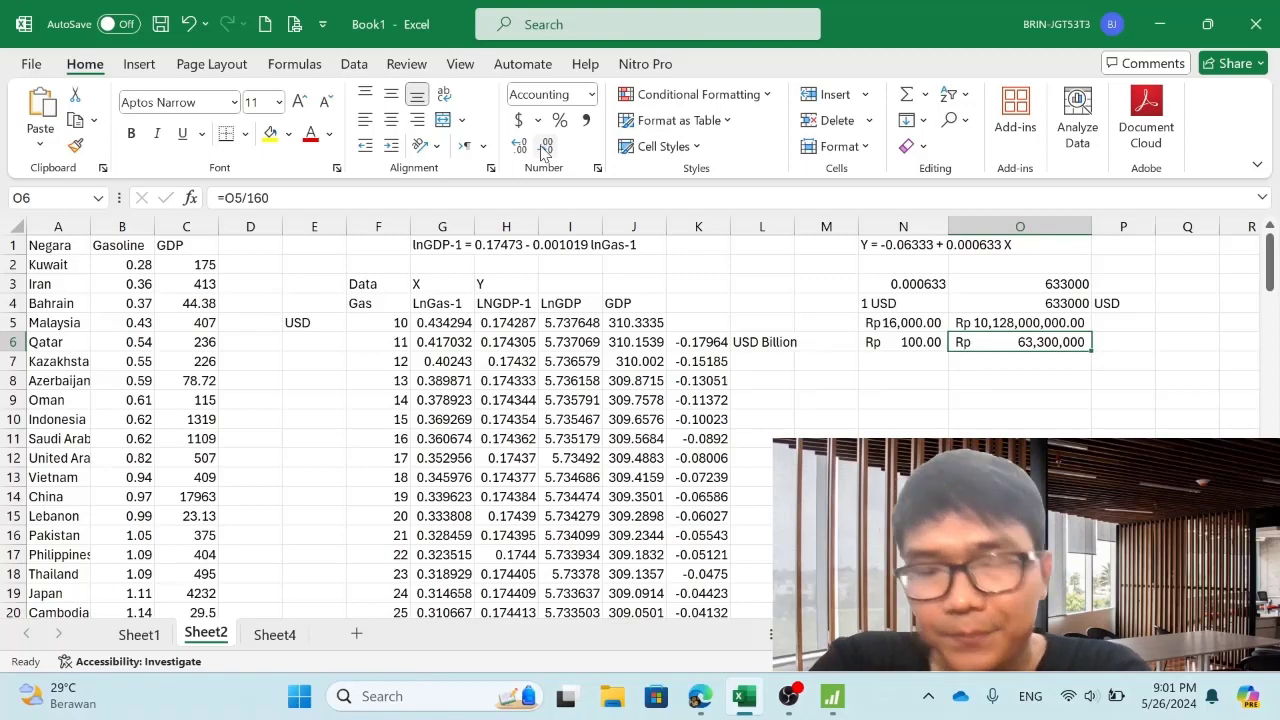
Step: Enter the label BBM in cell M8 and the value 20000 beside it in N8
key(Left)
key(Down)
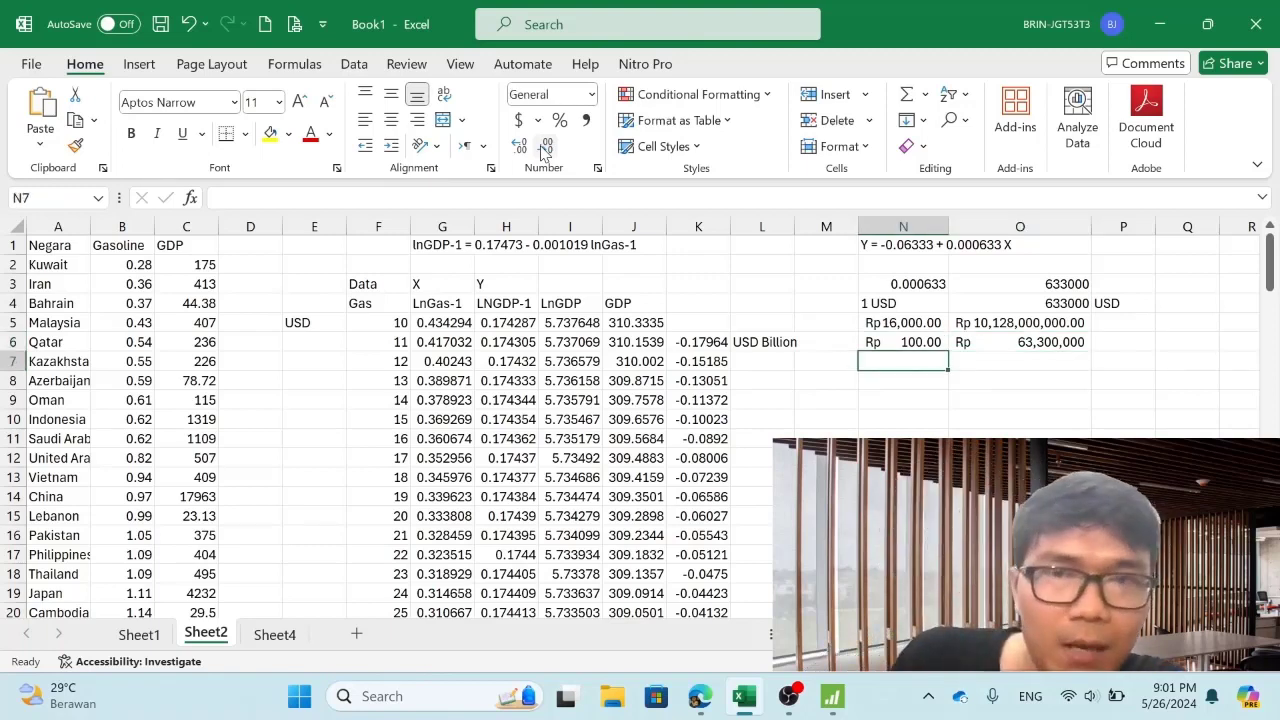
key(Down)
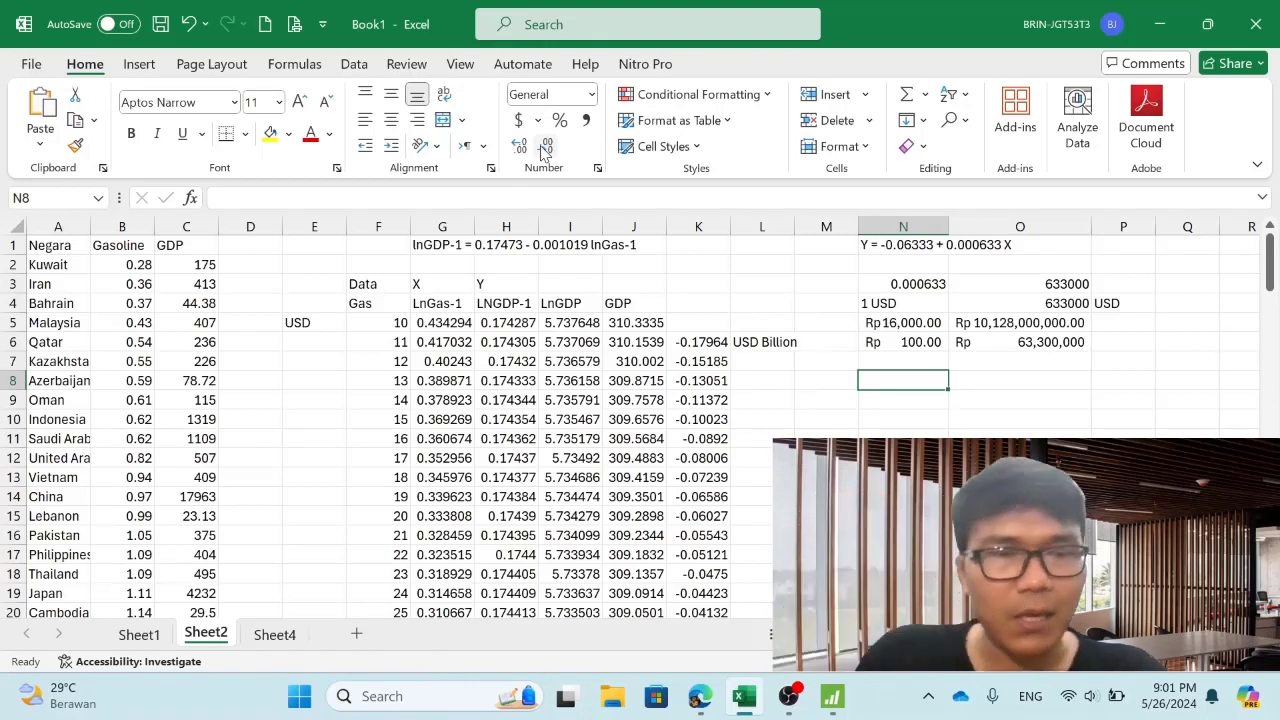
key(Left)
text(BBM)
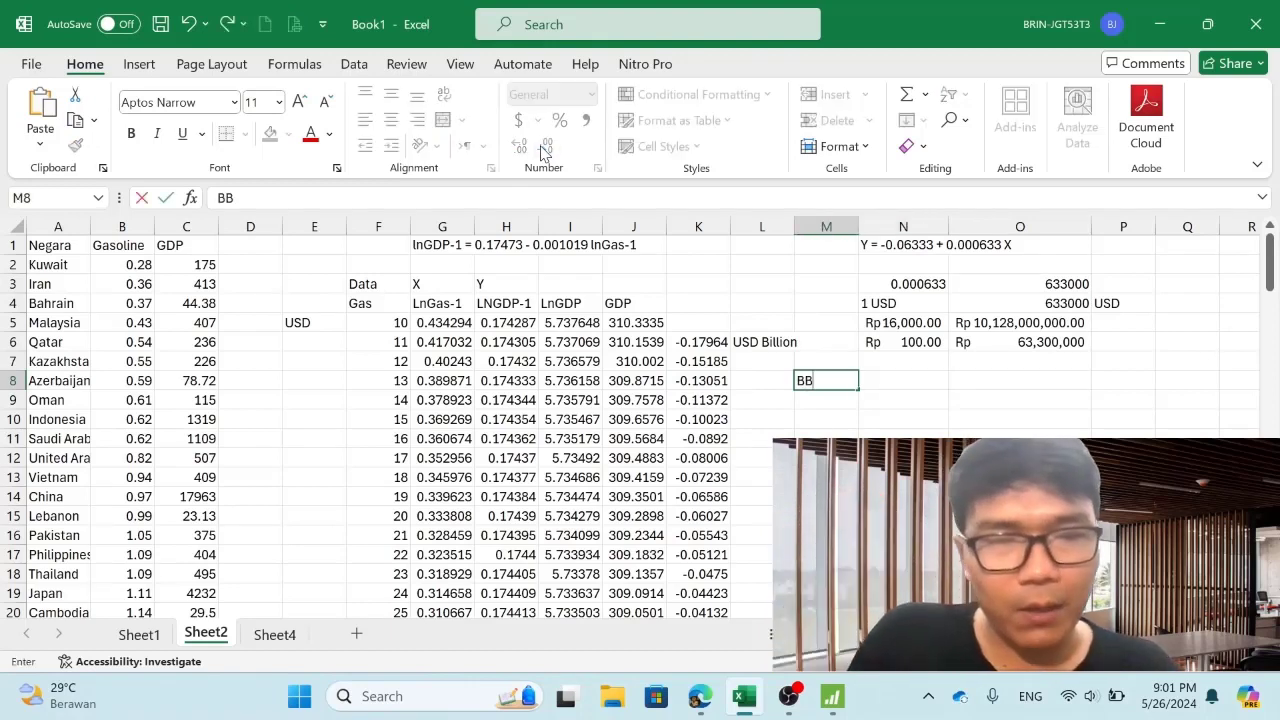
key(Tab)
text(20000)
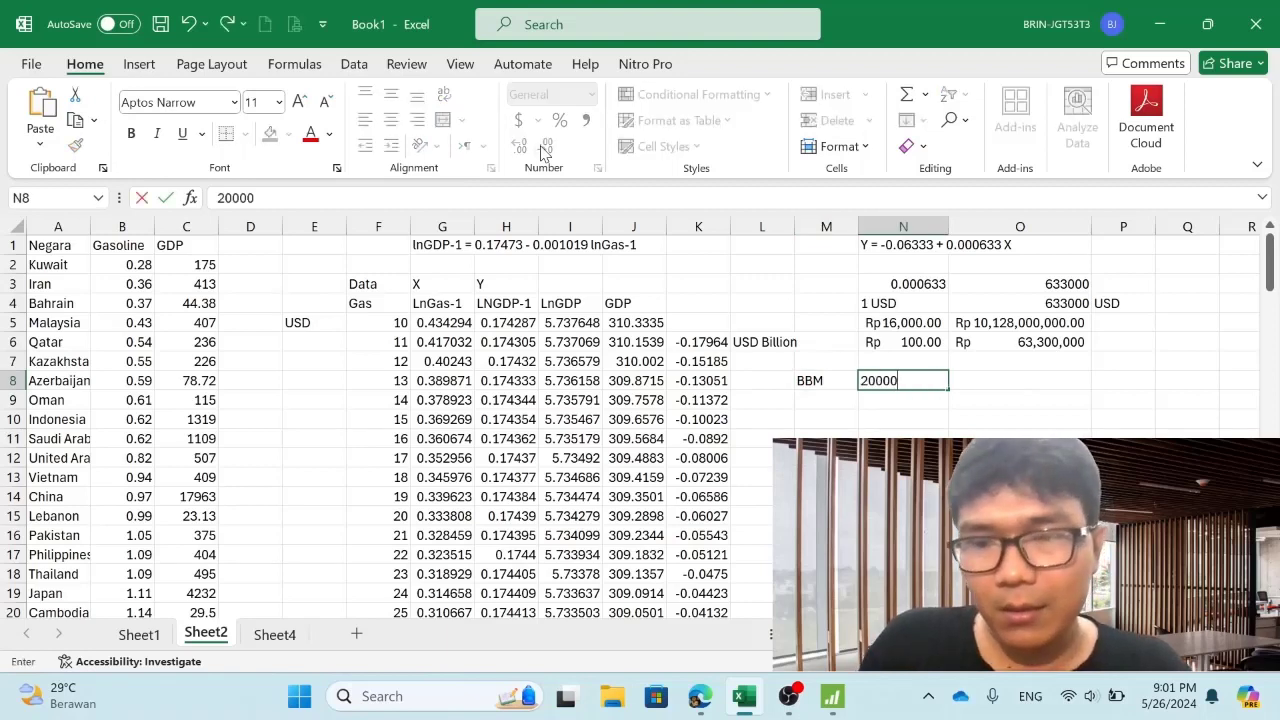
key(Return)
Step: Enter the label Harga in cell M9 and the value 10000 beside it in N9
key(Left)
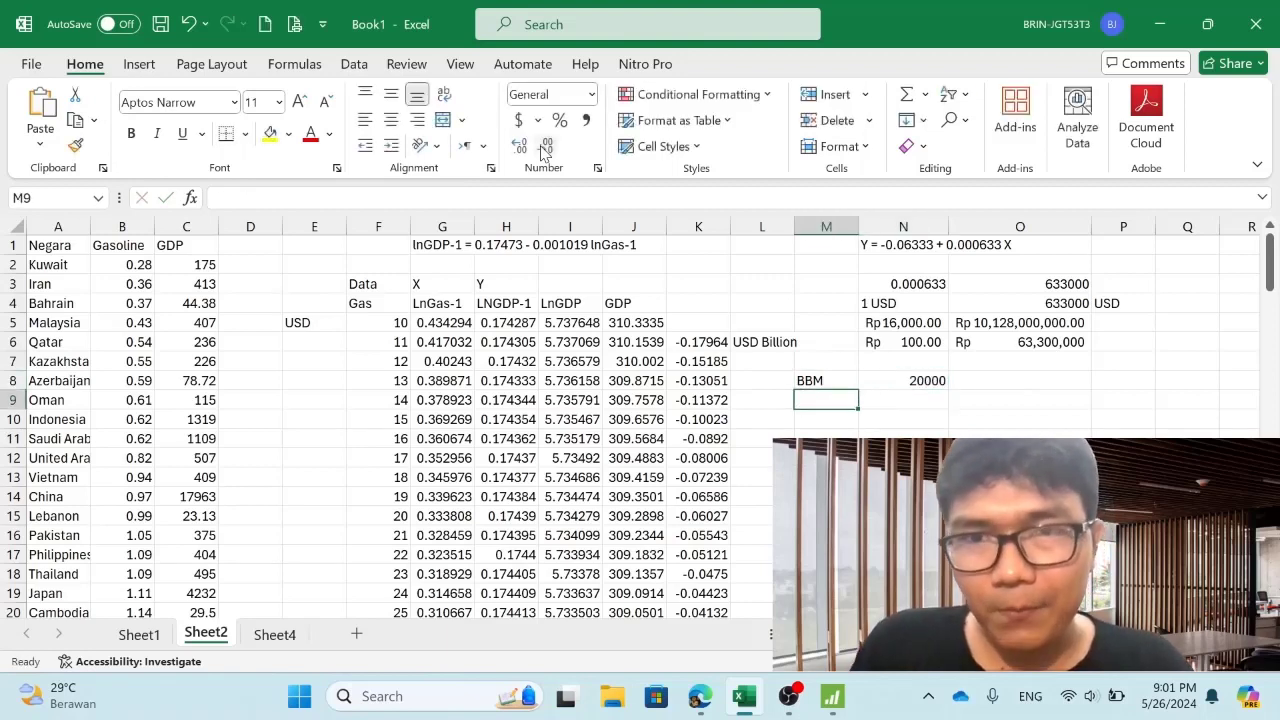
text(Harga)
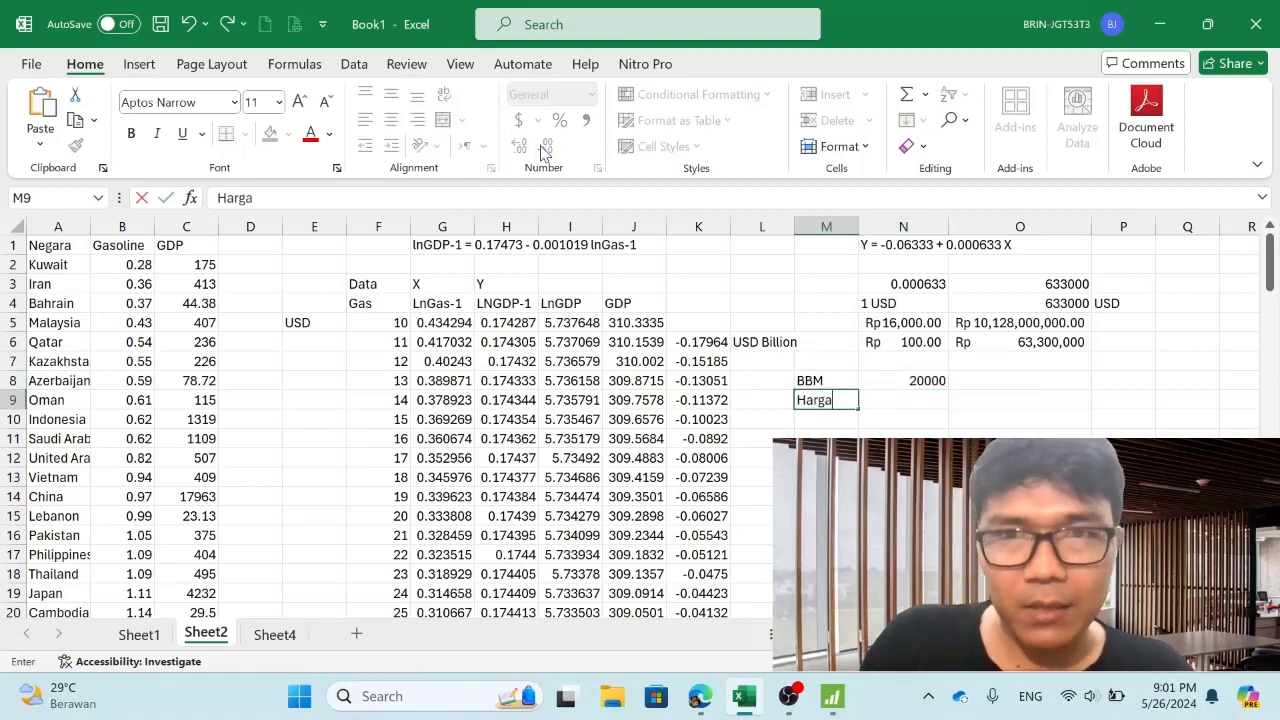
key(Tab)
text(10000)
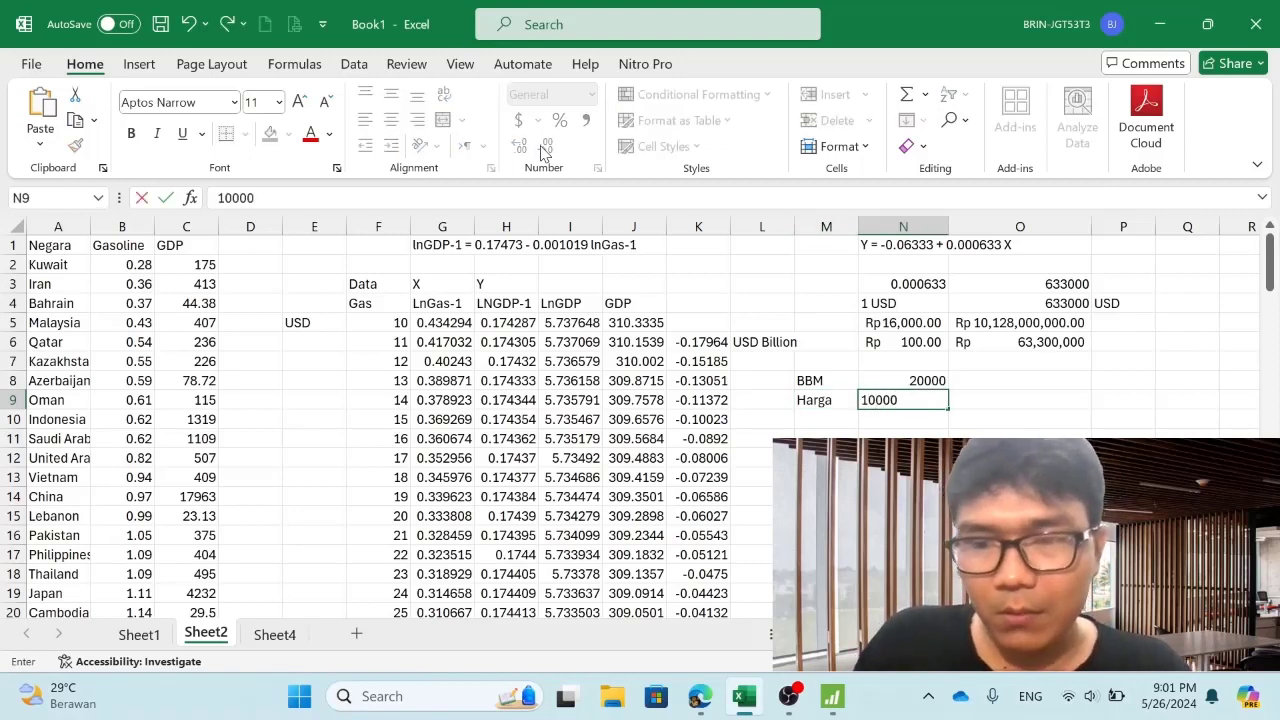
key(Return)
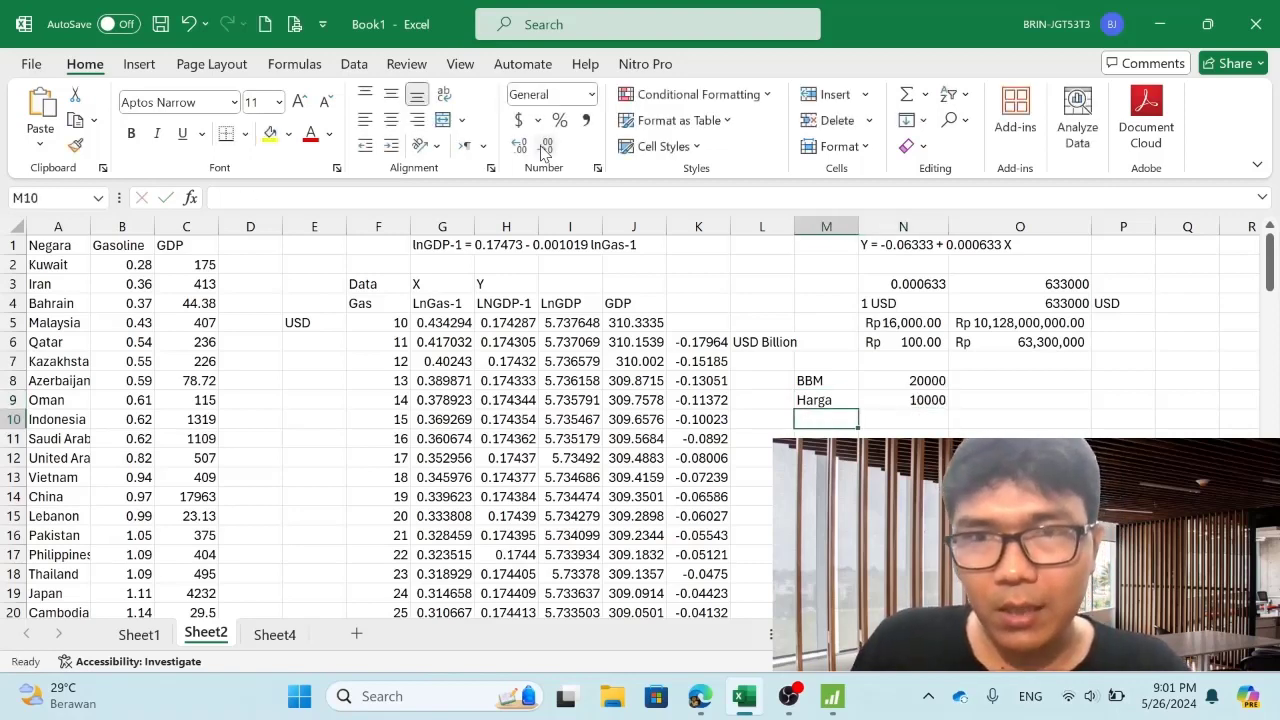
Step: Label cell M10 subsidi and calculate the subsidy in N10 with the formula =N8-N9
text(sub)
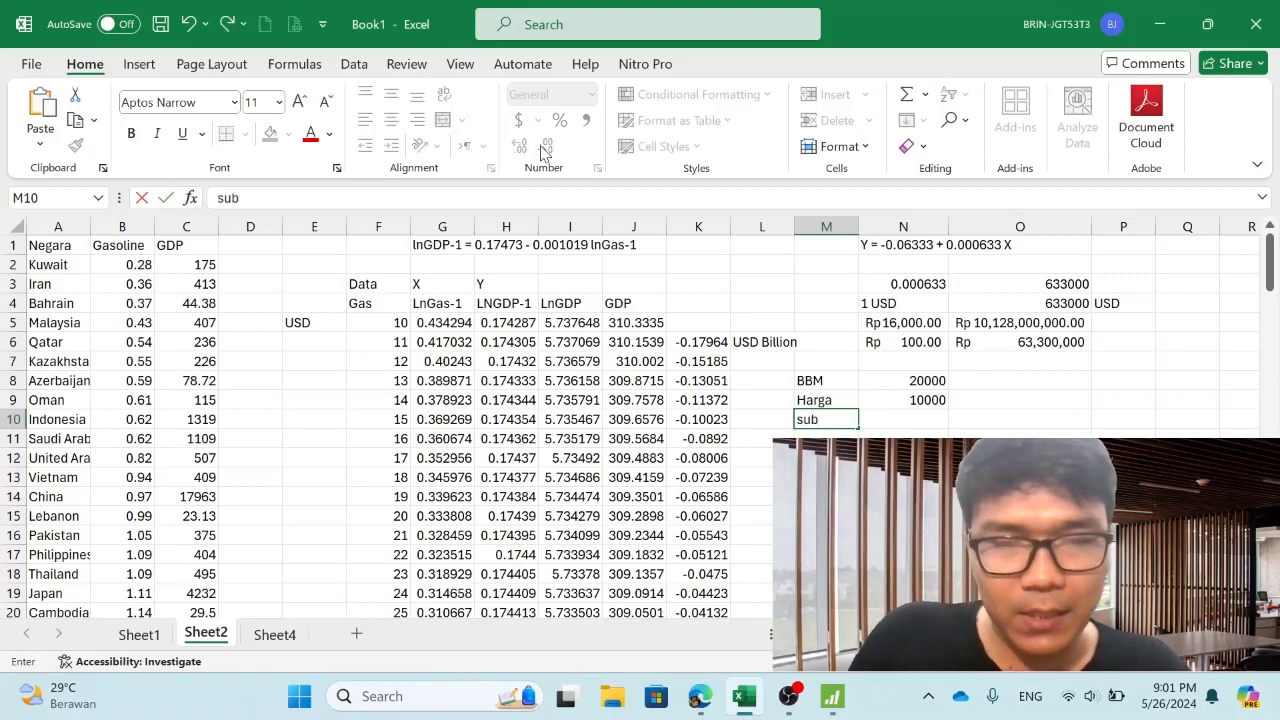
text(sidi=N8-)
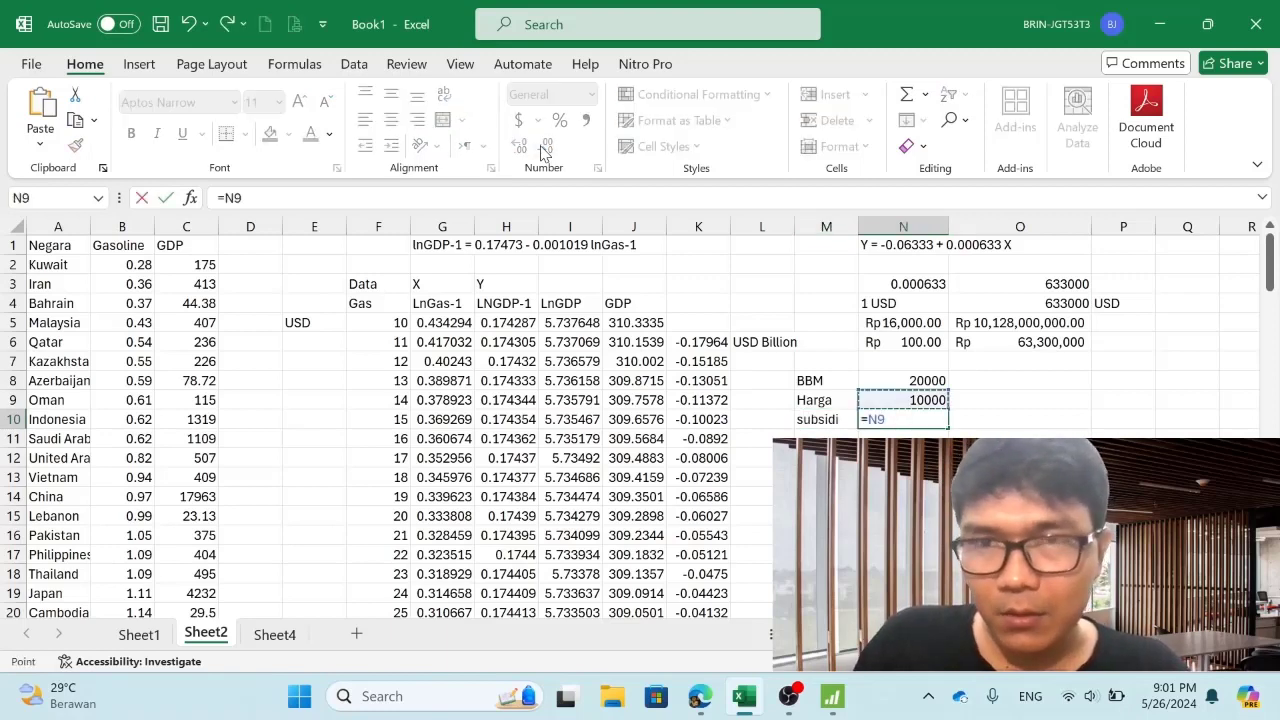
text(N9)
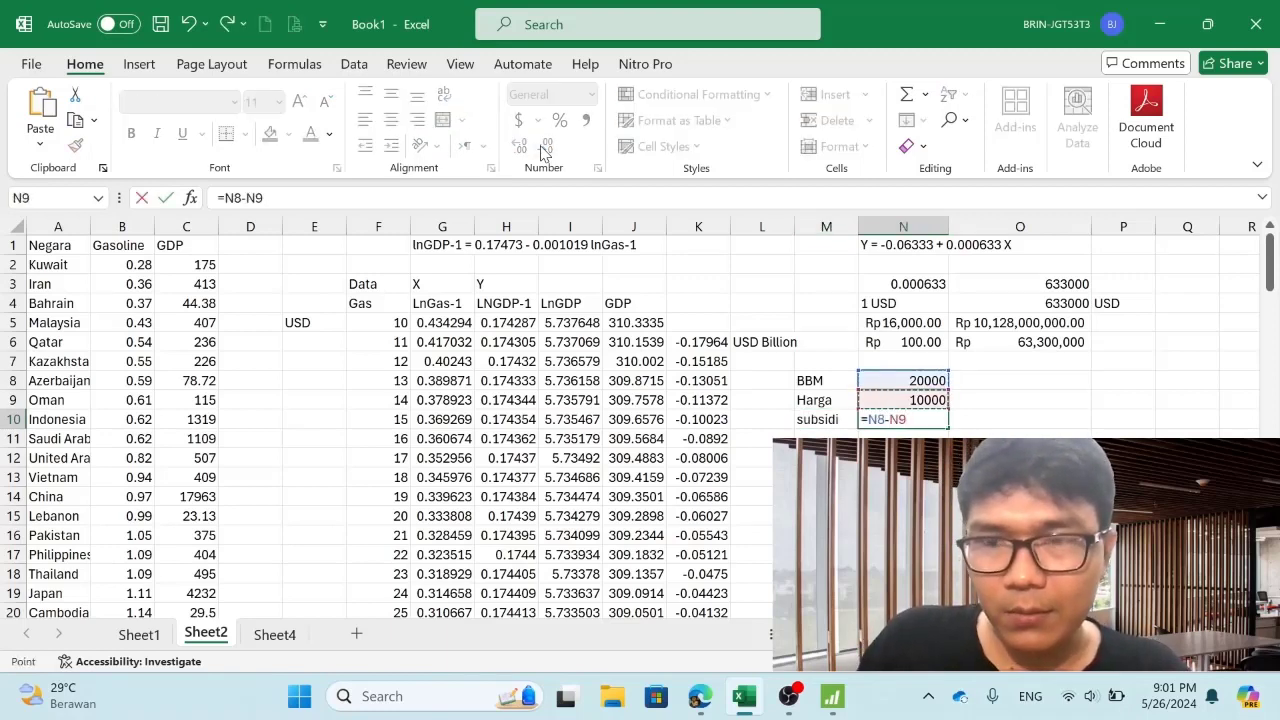
key(Return)
key(Up)
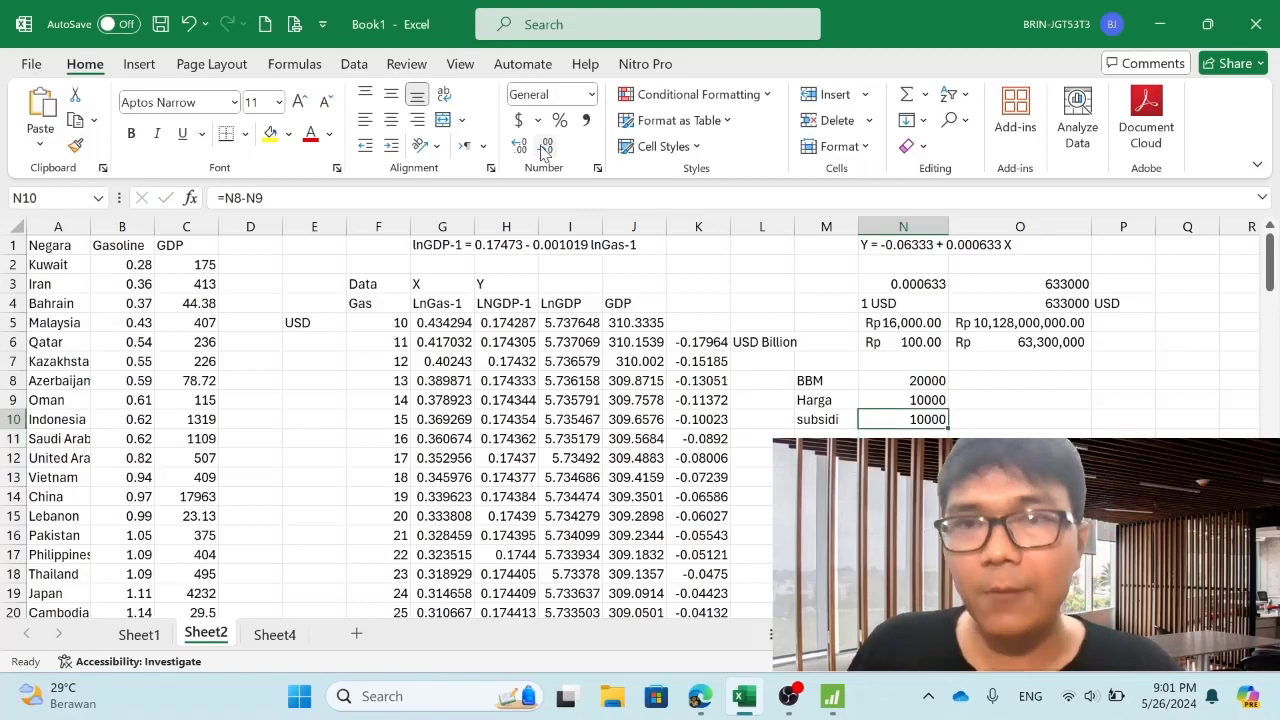
Step: Calculate the GDP effect of the subsidy in cell O10 with the formula =N10*O6/N6
key(Right)
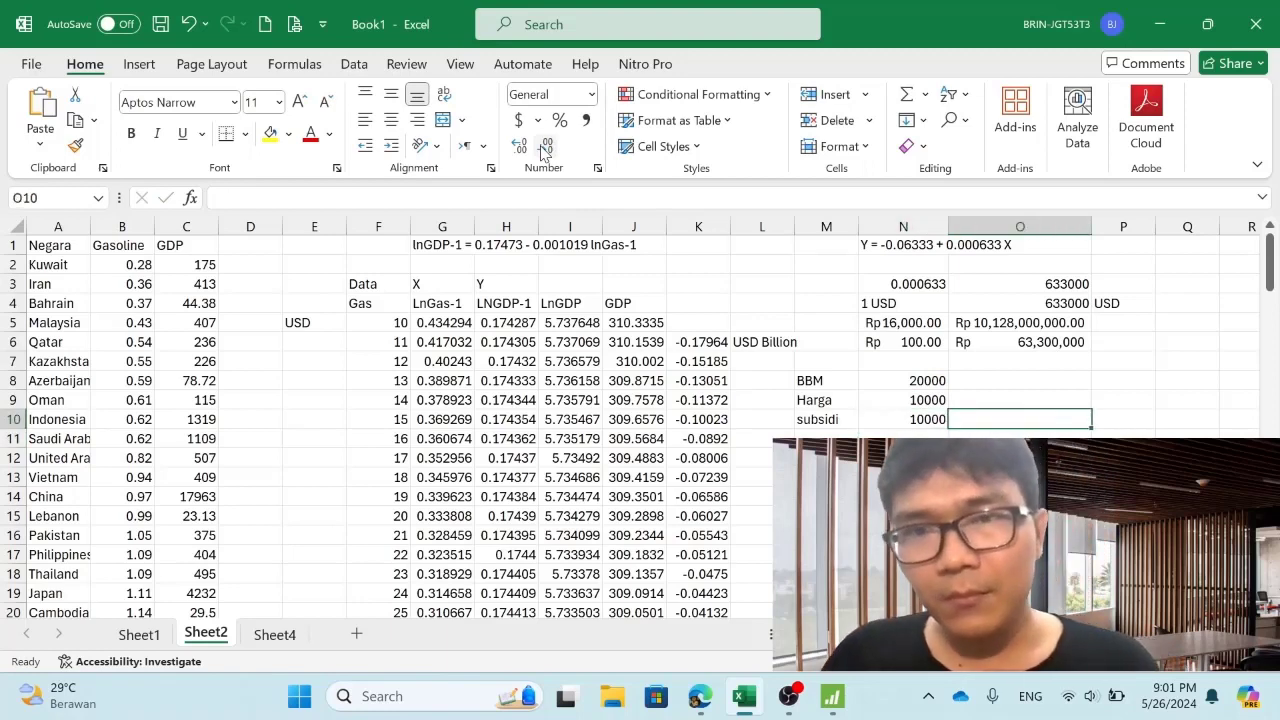
text(=)
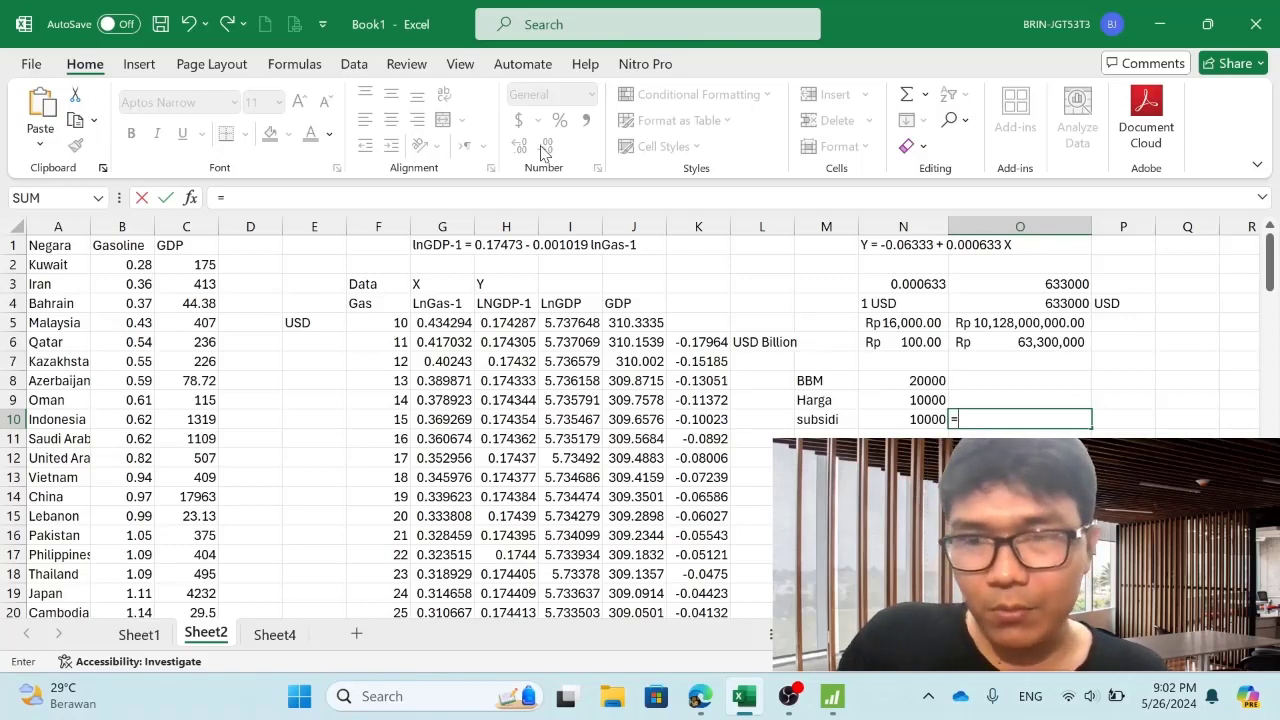
key(Left)
text(*)
key(Up)
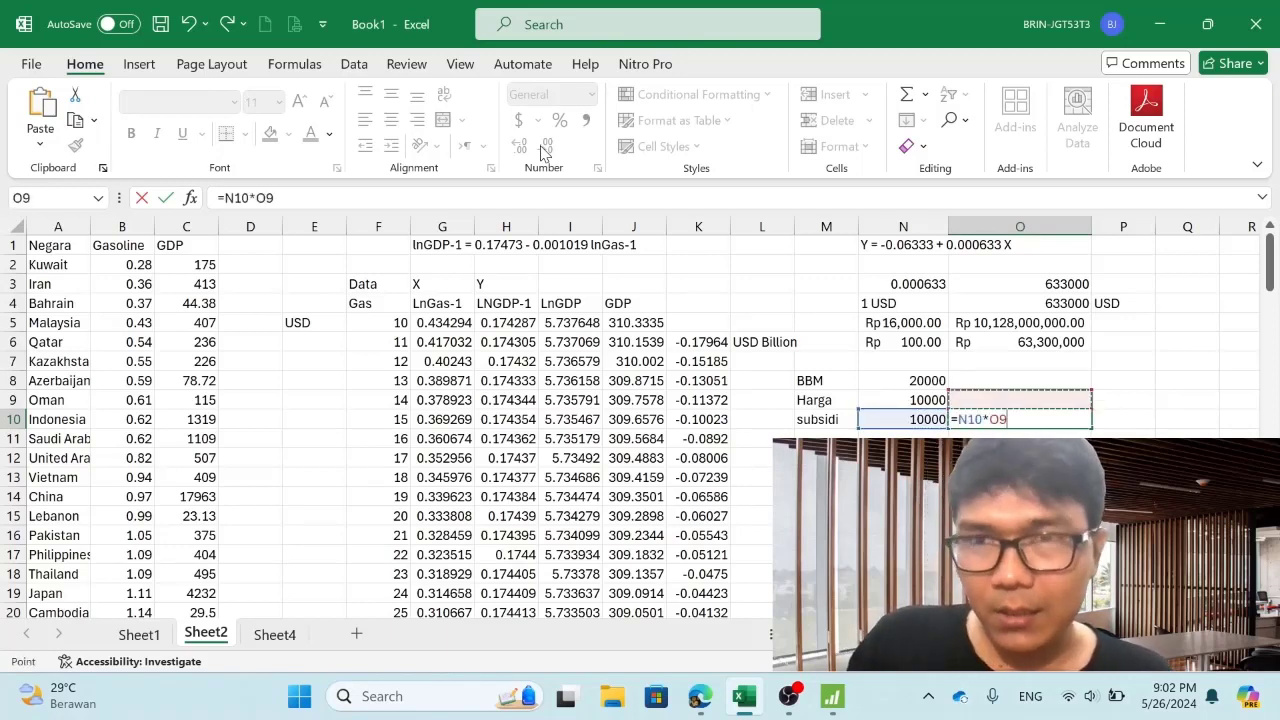
key(Up)
key(Up)
key(Up)
text(/)
key(Left)
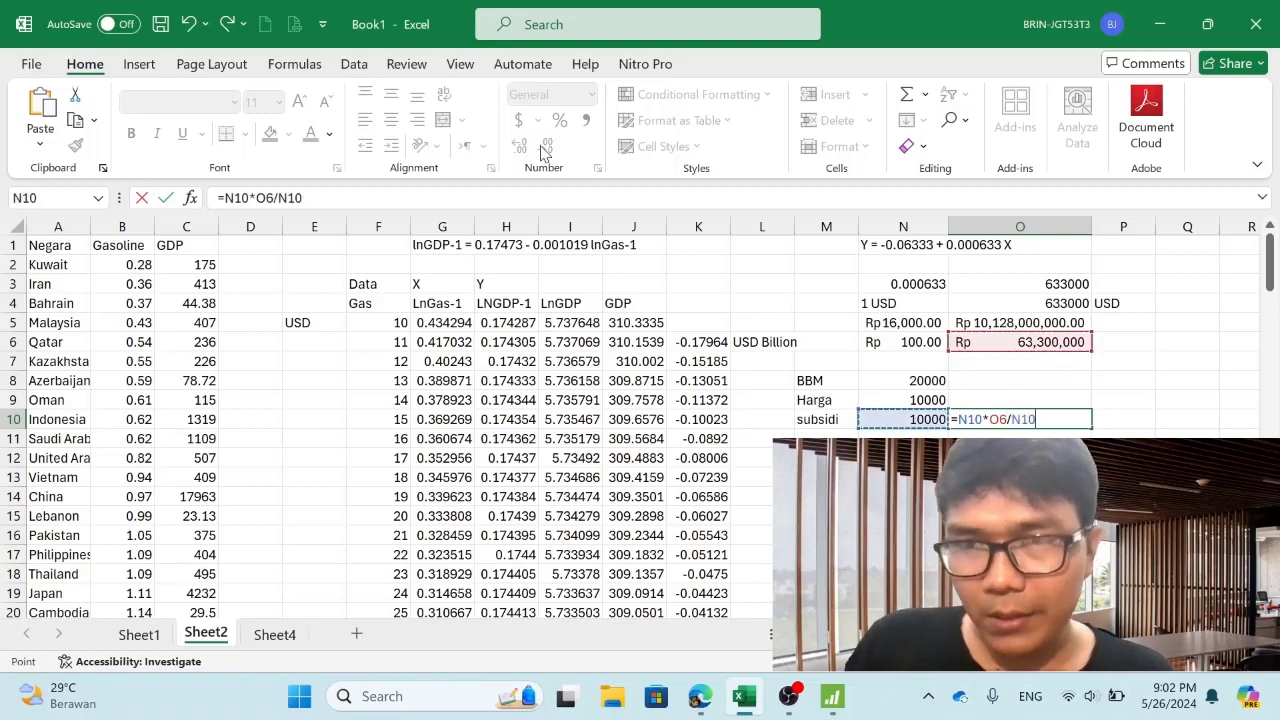
key(Up)
key(Up)
key(Up)
key(Up)
key(Return)
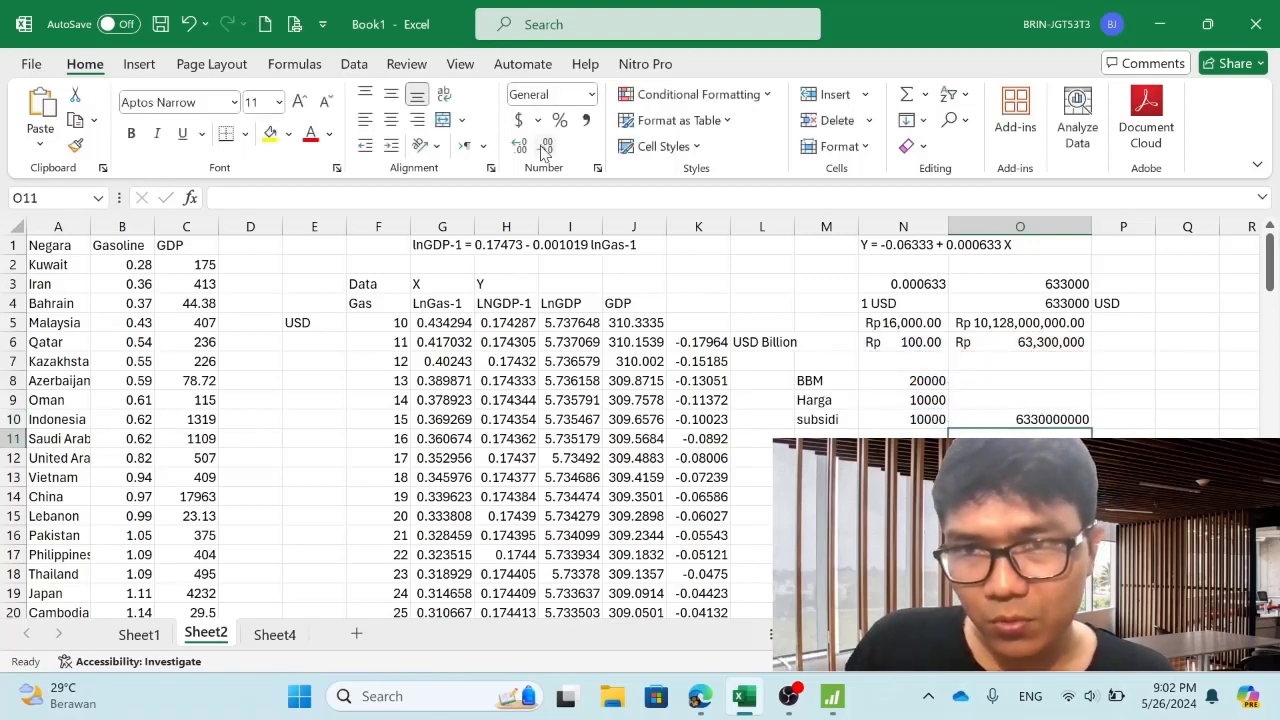
Step: Format cell O10 with the Rp English (Indonesia) accounting format and no decimal places
key(Up)
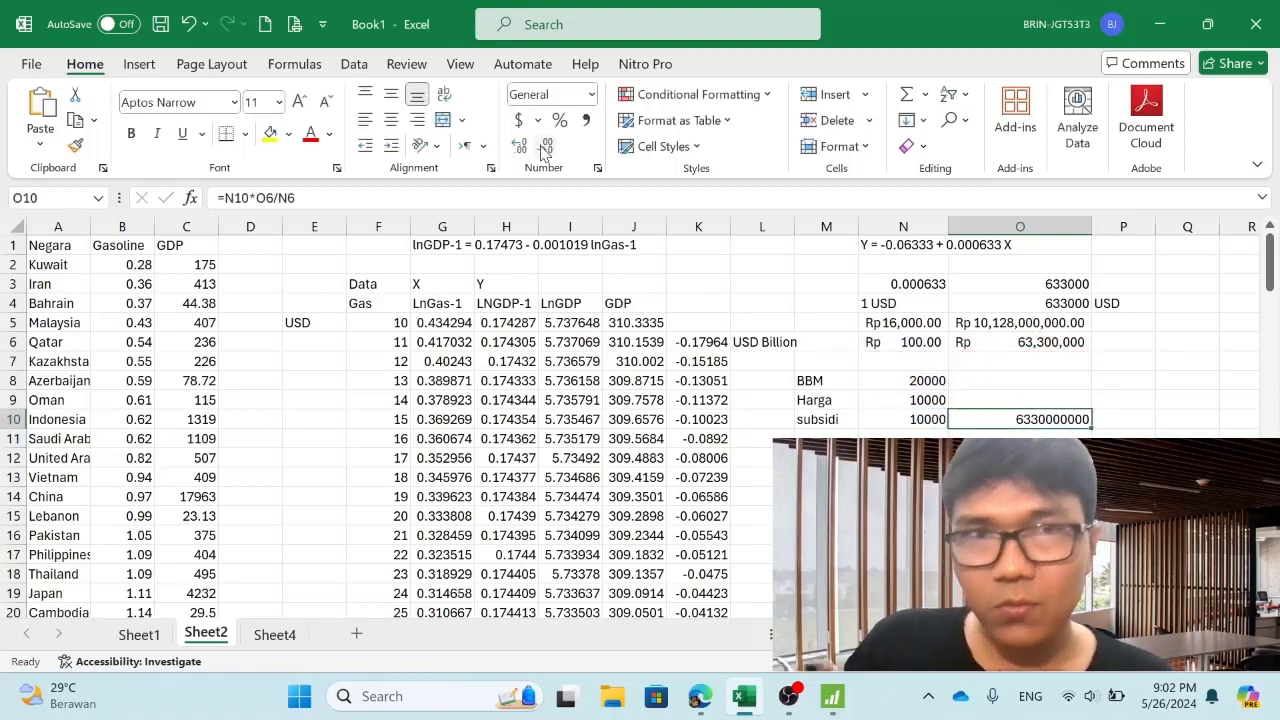
click(587, 120)
click(537, 120)
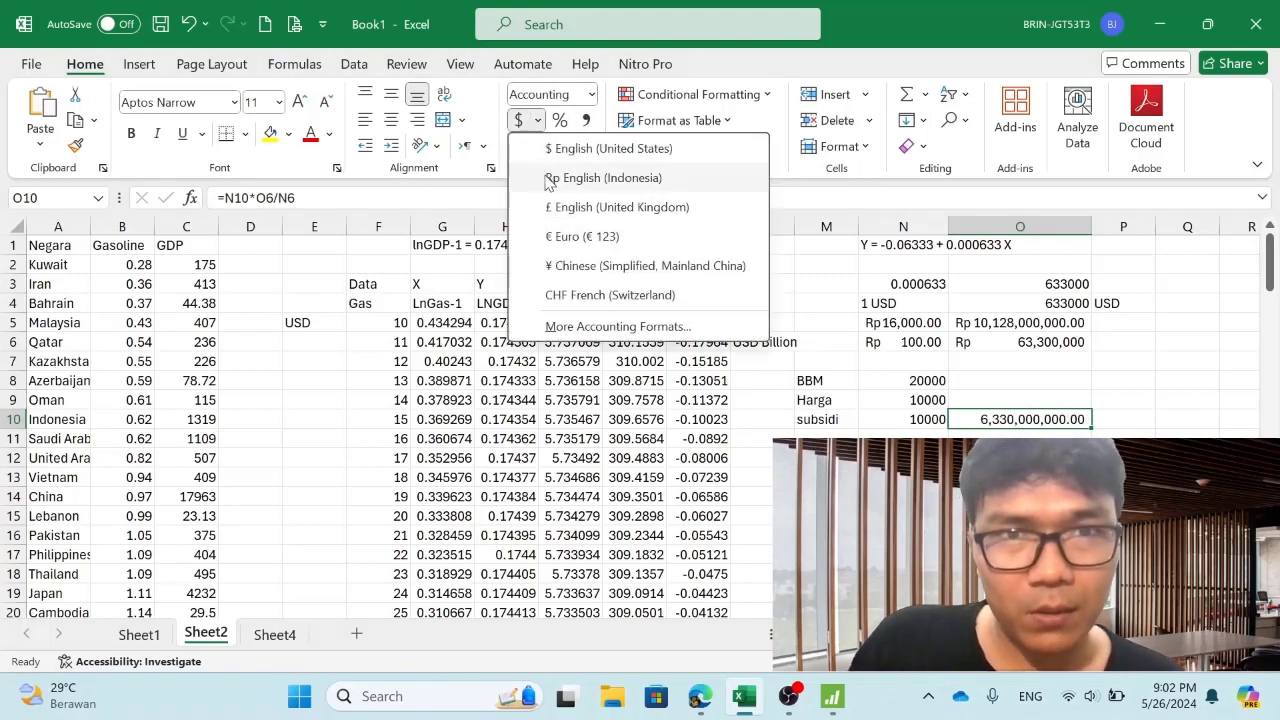
click(600, 178)
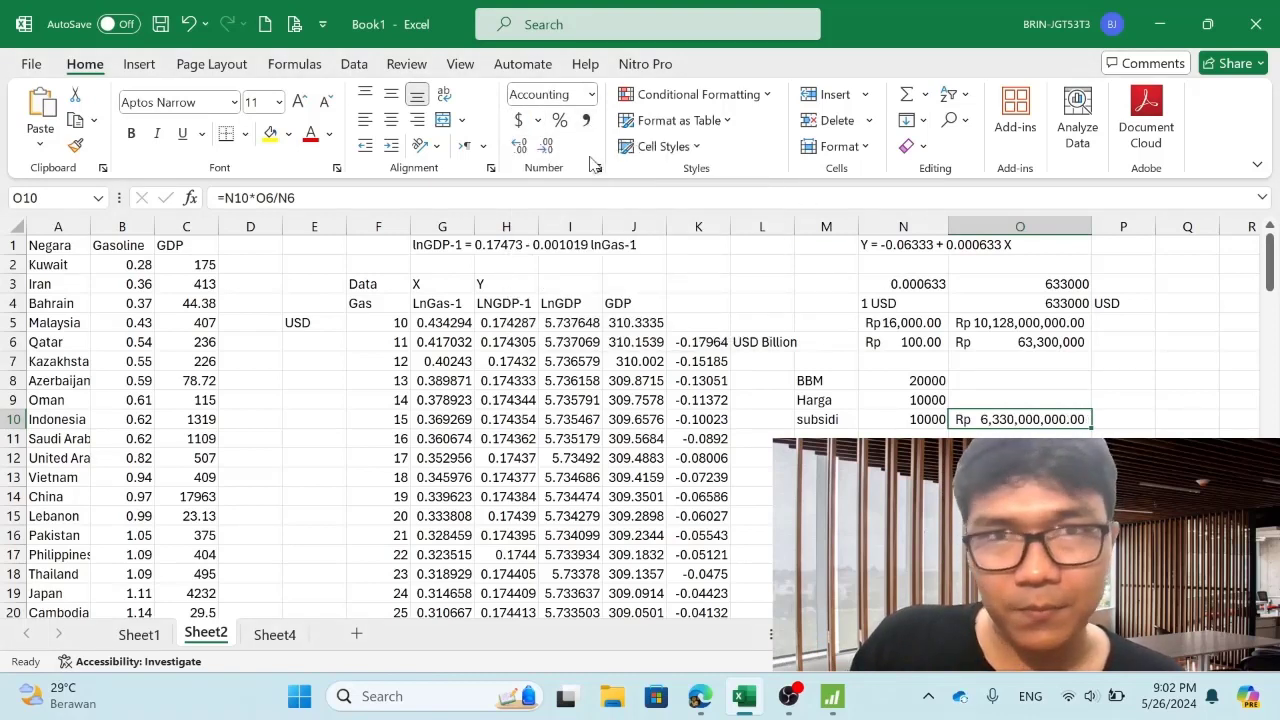
click(546, 147)
click(546, 147)
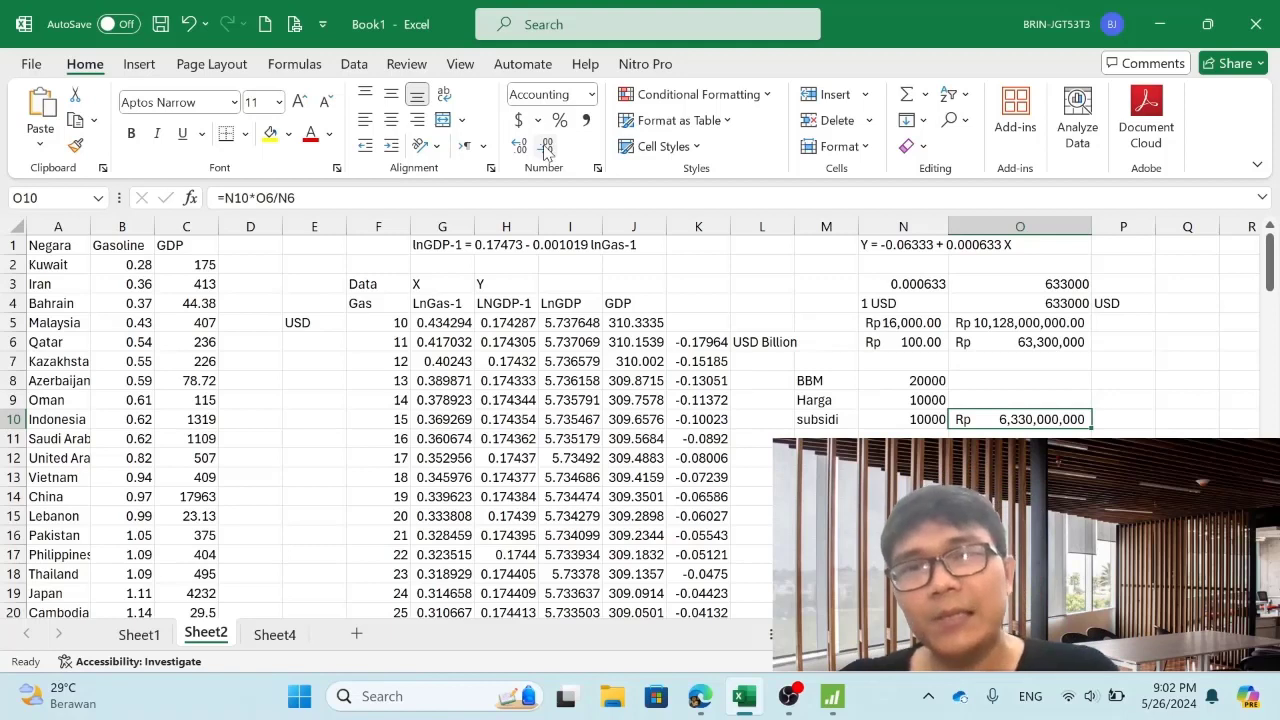
Step: Highlight cells N6 and O6 with a yellow fill
key(Up)
key(Up)
key(Up)
key(Up)
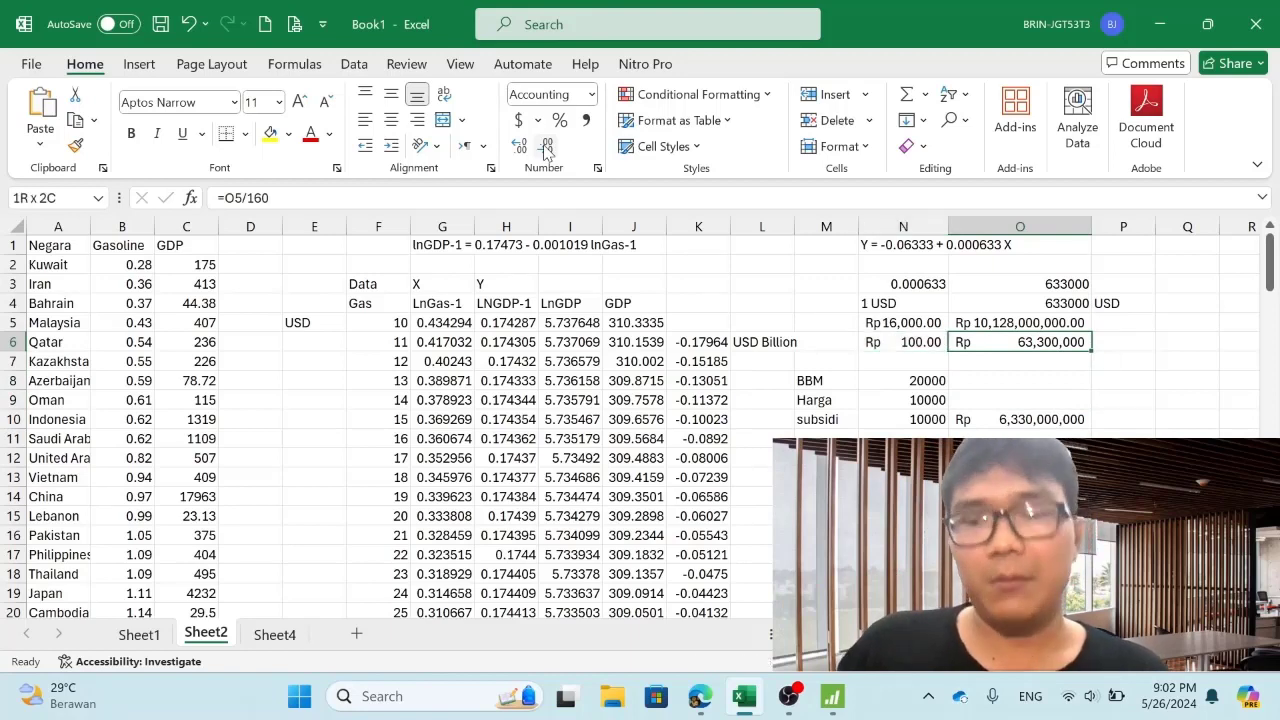
key(Left)
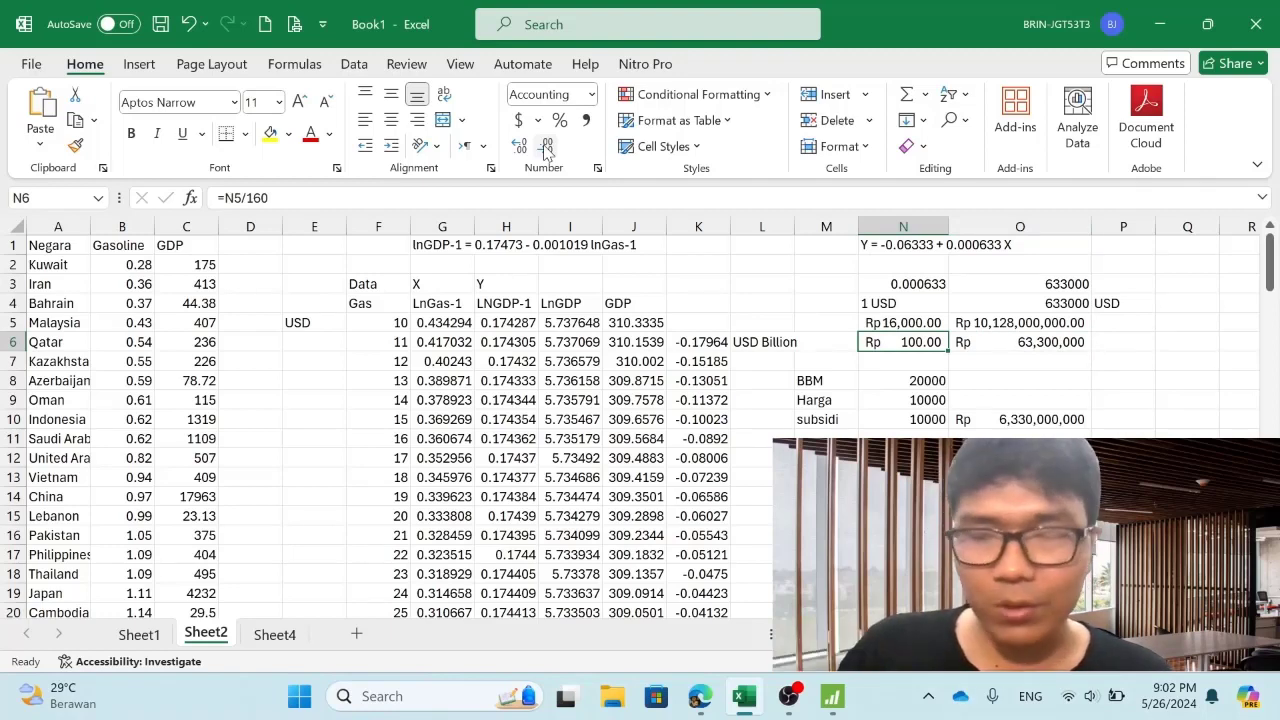
key(Right)
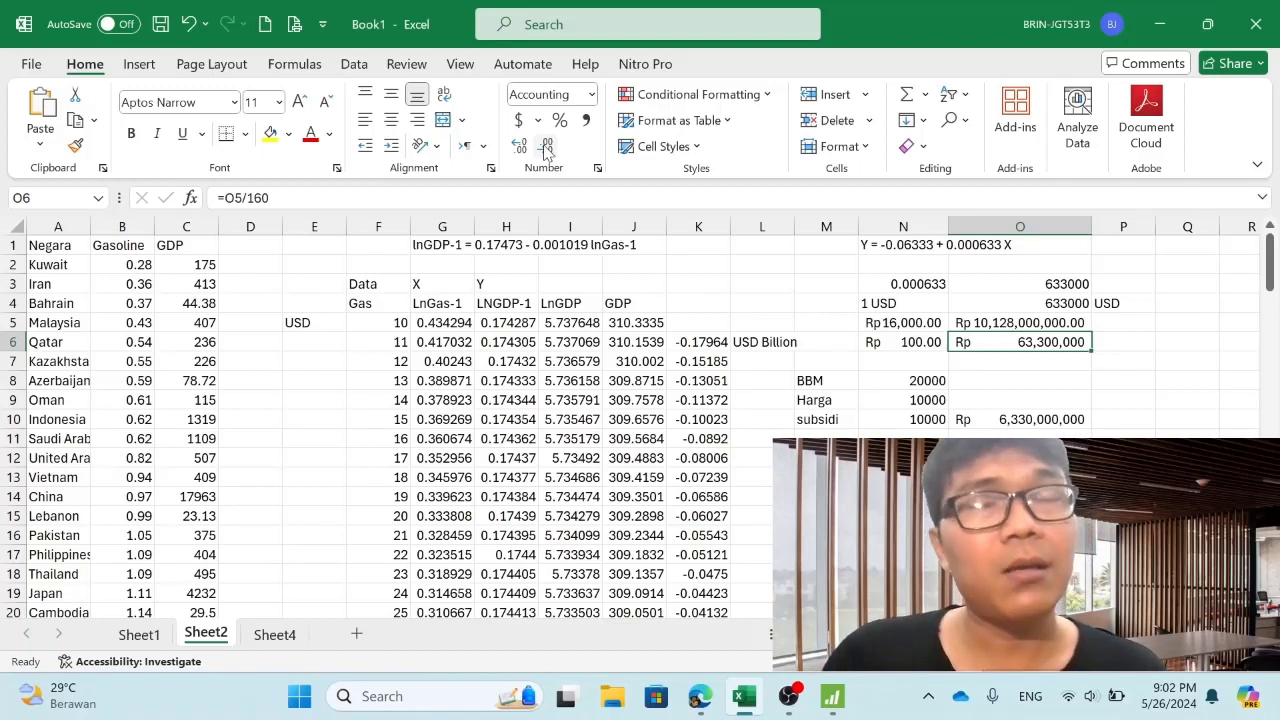
key(Left)
key(shift+Right)
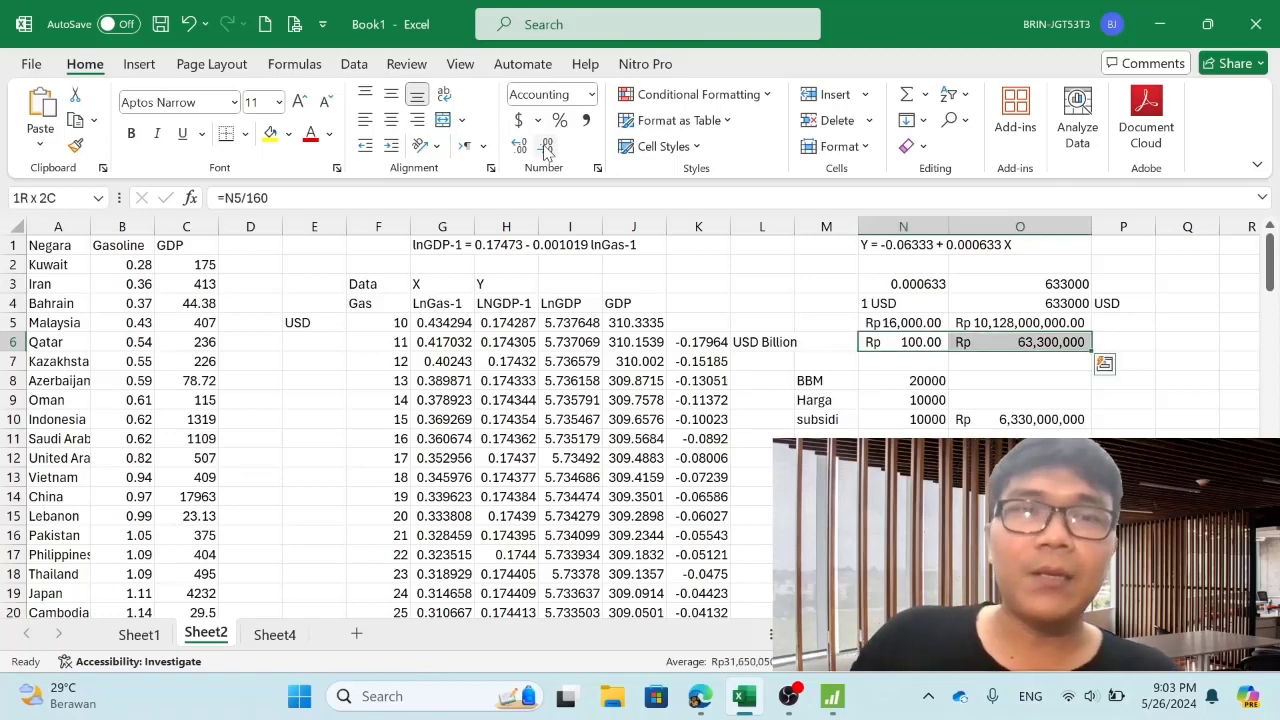
click(271, 136)
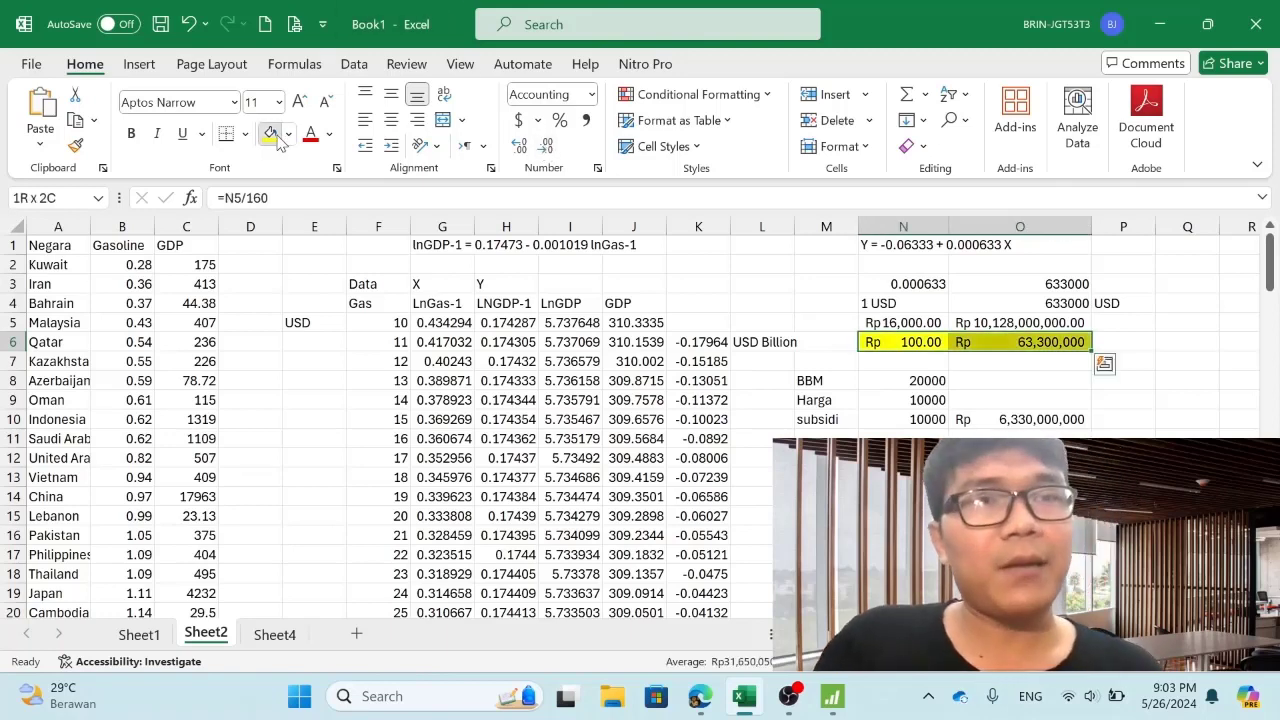